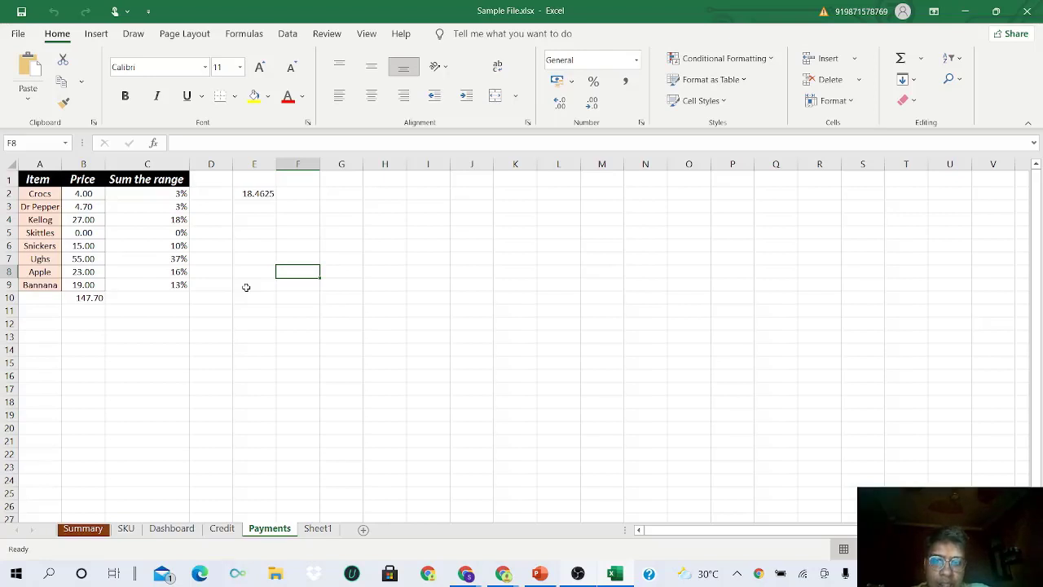
# - Rename the empty Sheet1 tab to Budget
pyautogui.click(314, 530)
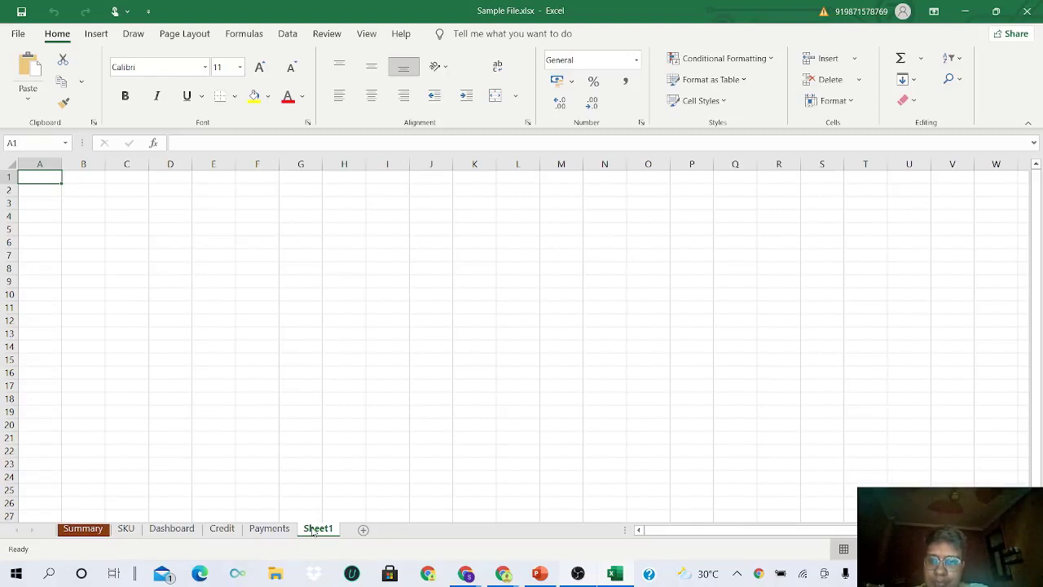
pyautogui.doubleClick(314, 529)
pyautogui.write('ud')
pyautogui.press('BackSpace')
pyautogui.press('BackSpace')
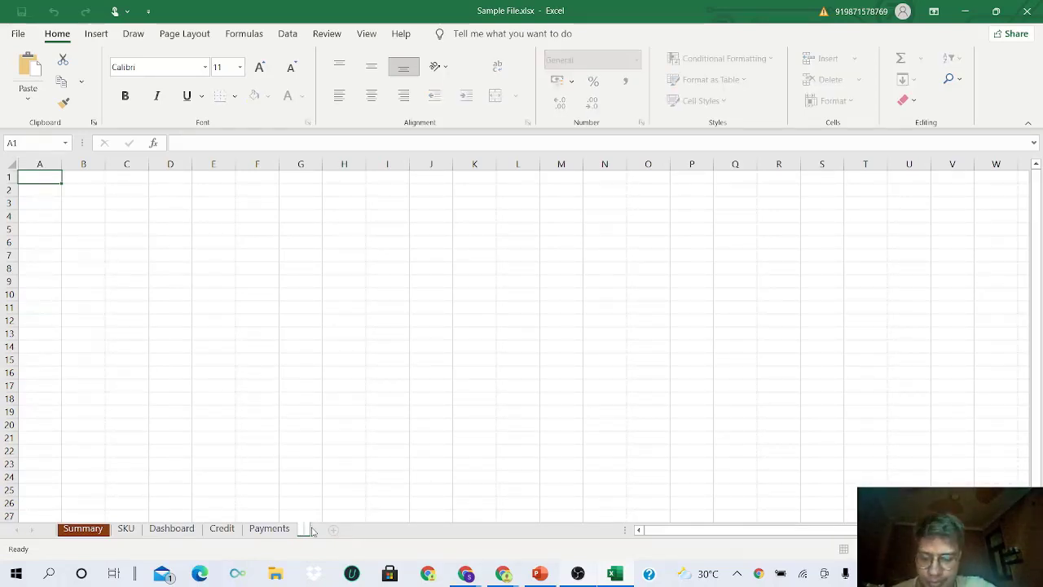
pyautogui.write('Budgetting')
pyautogui.press('Return')
pyautogui.press('BackSpace')
pyautogui.press('BackSpace')
pyautogui.press('BackSpace')
pyautogui.press('BackSpace')
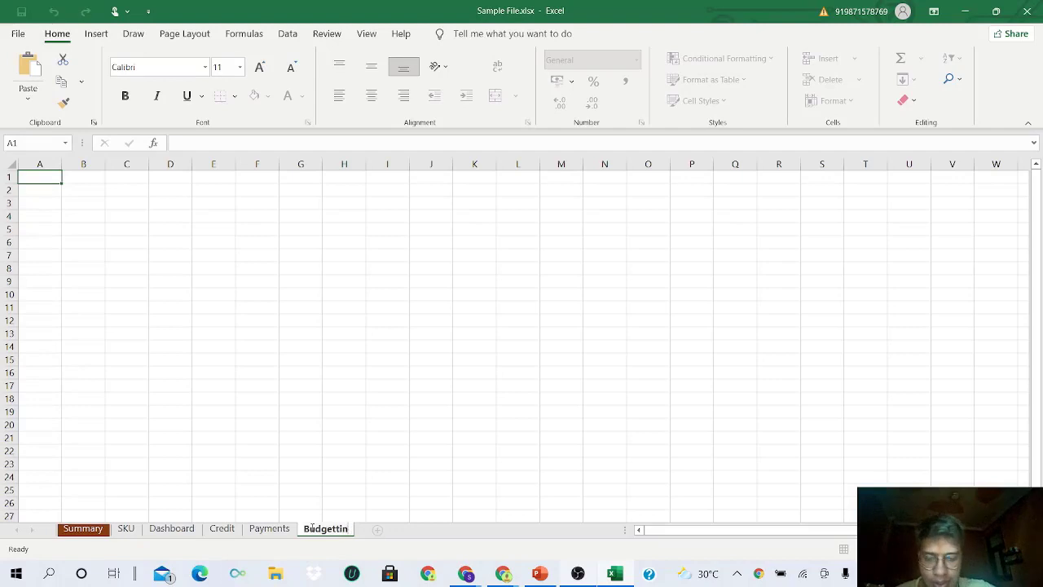
pyautogui.press('Return')
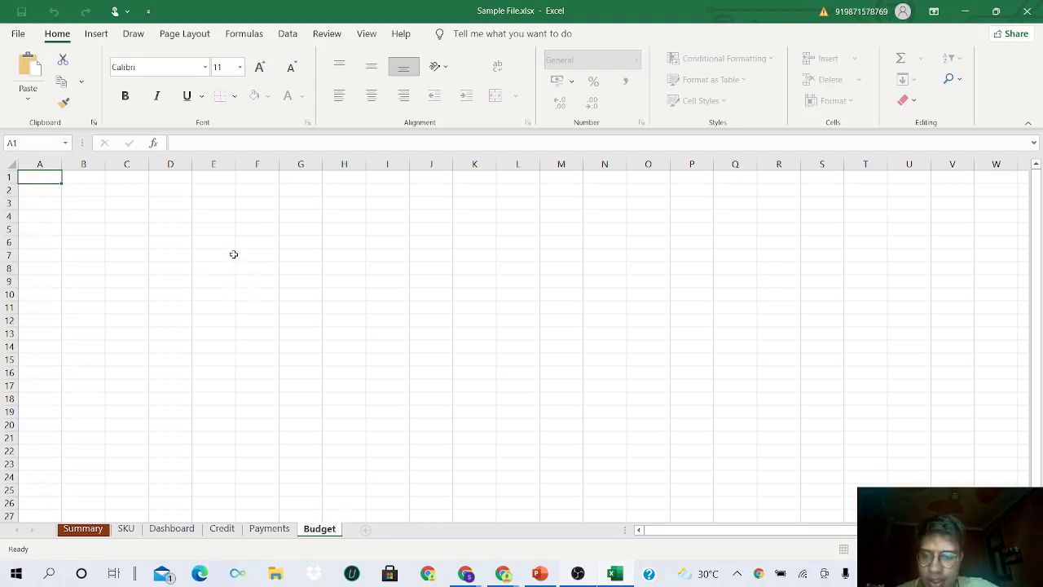
pyautogui.click(90, 220)
# - Enter the heading Budget in cell A1
pyautogui.click(52, 180)
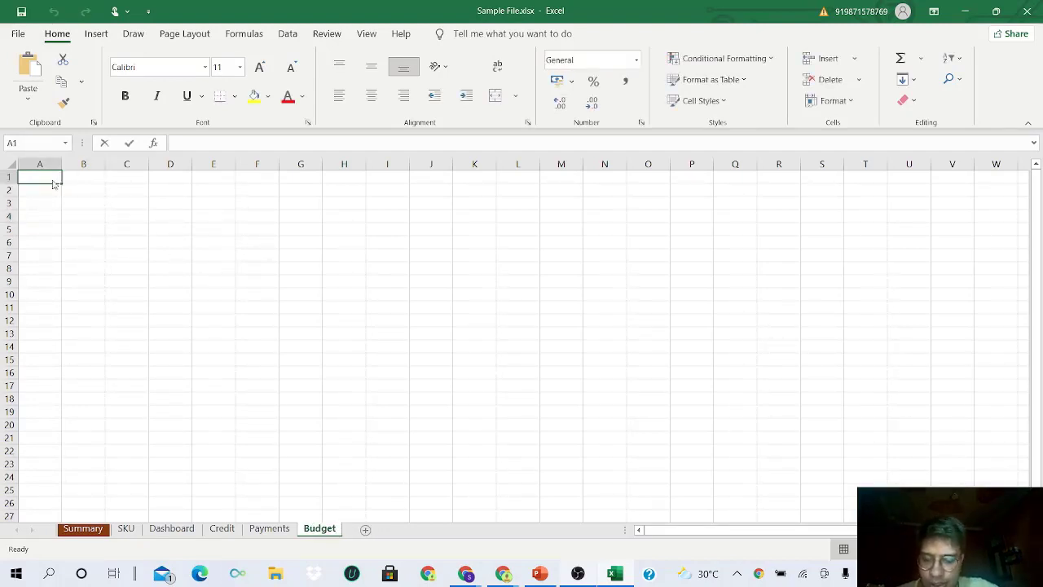
pyautogui.write('Budget')
pyautogui.press('Return')
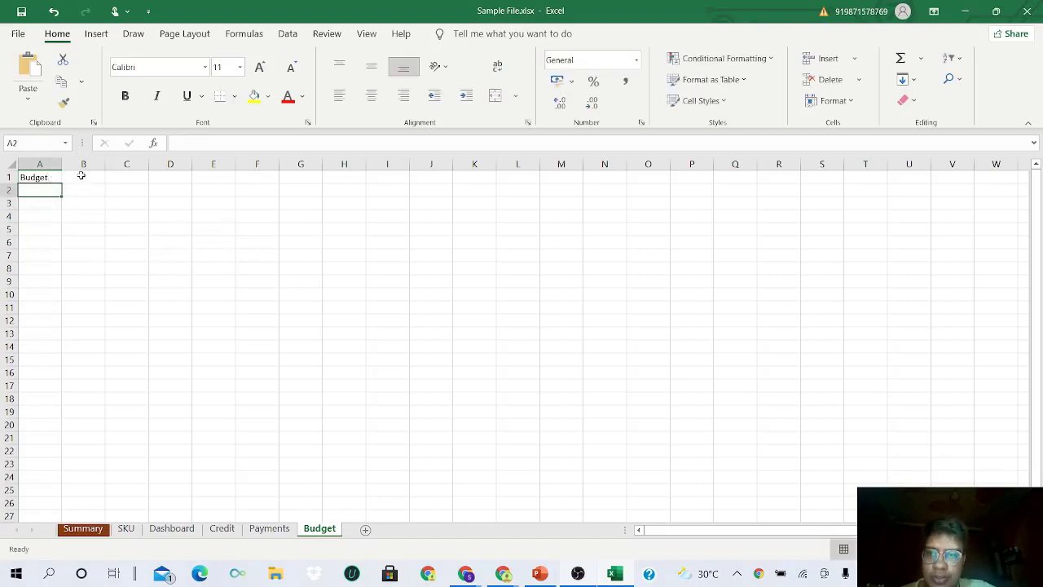
pyautogui.click(37, 177)
pyautogui.moveTo(37, 178); pyautogui.dragTo(195, 248)
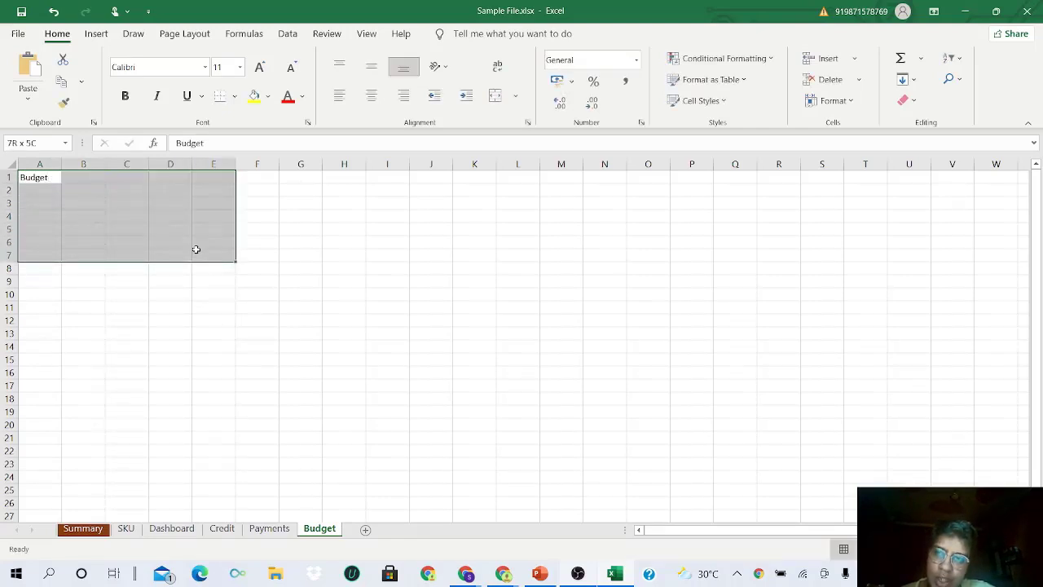
pyautogui.moveTo(195, 249); pyautogui.dragTo(527, 422)
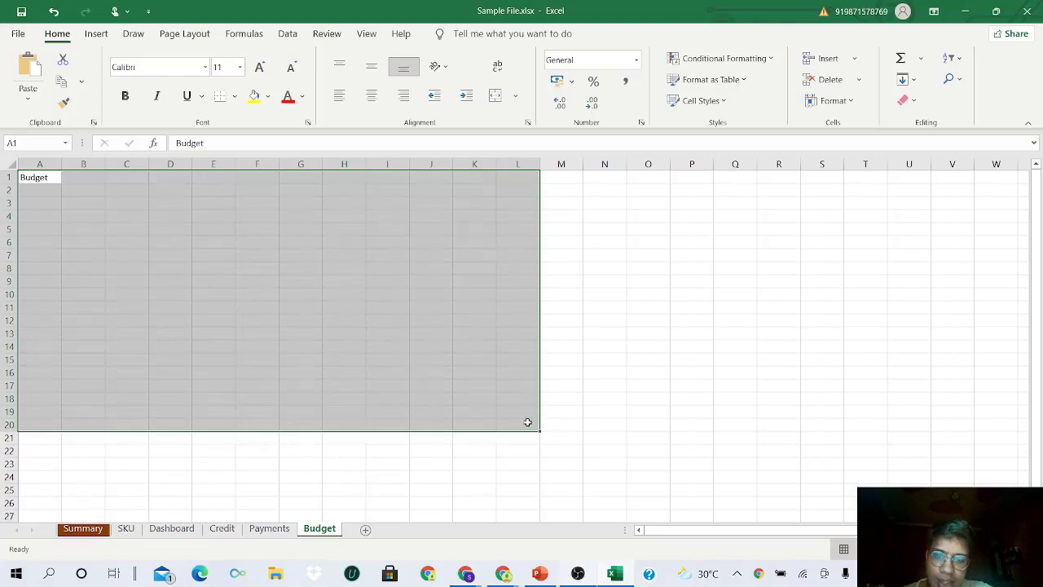
pyautogui.click(47, 181)
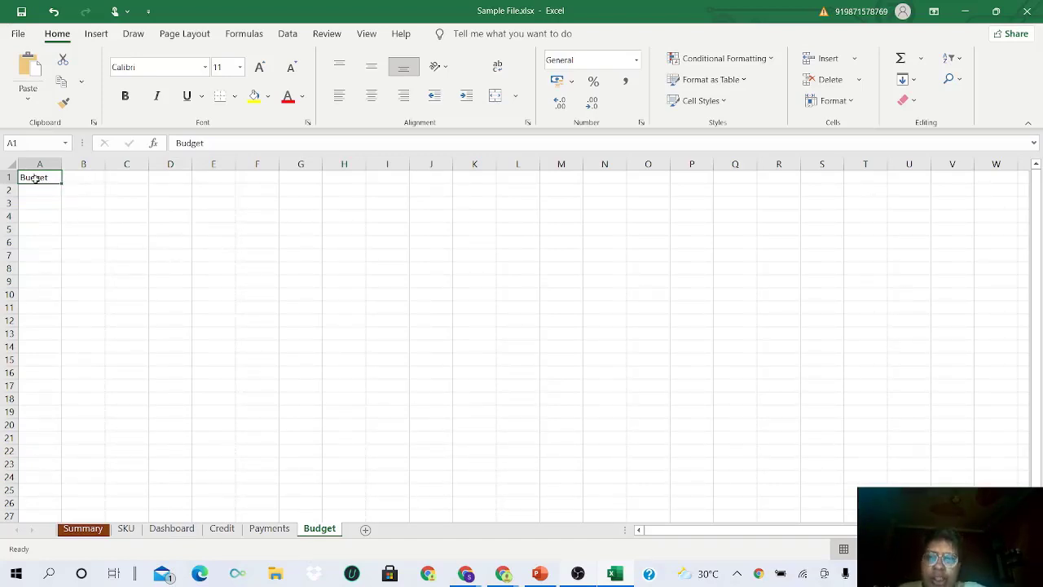
# - Enter the budget amount 5000000 in cell B1
pyautogui.click(102, 177)
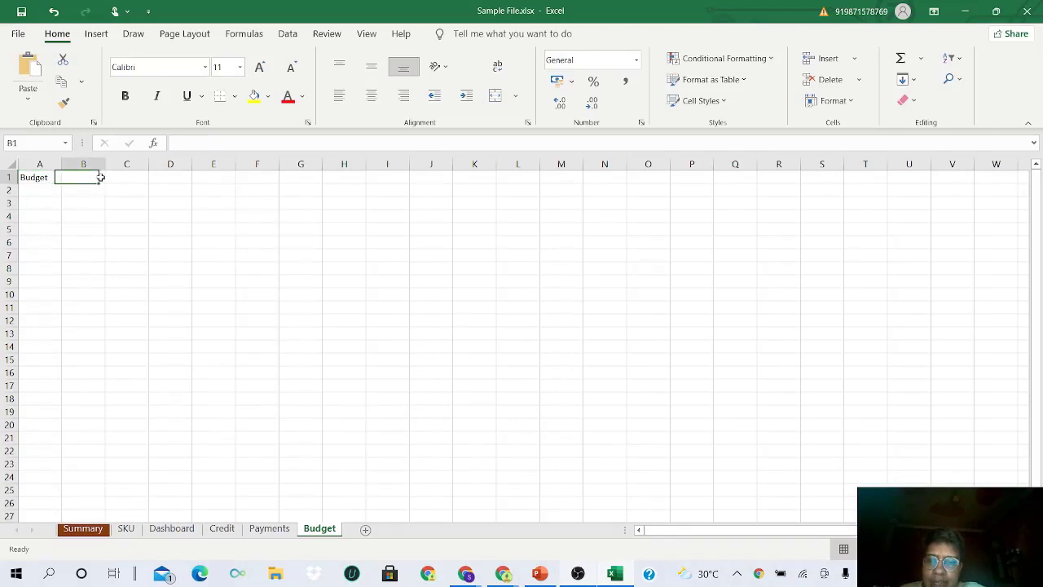
pyautogui.write('5')
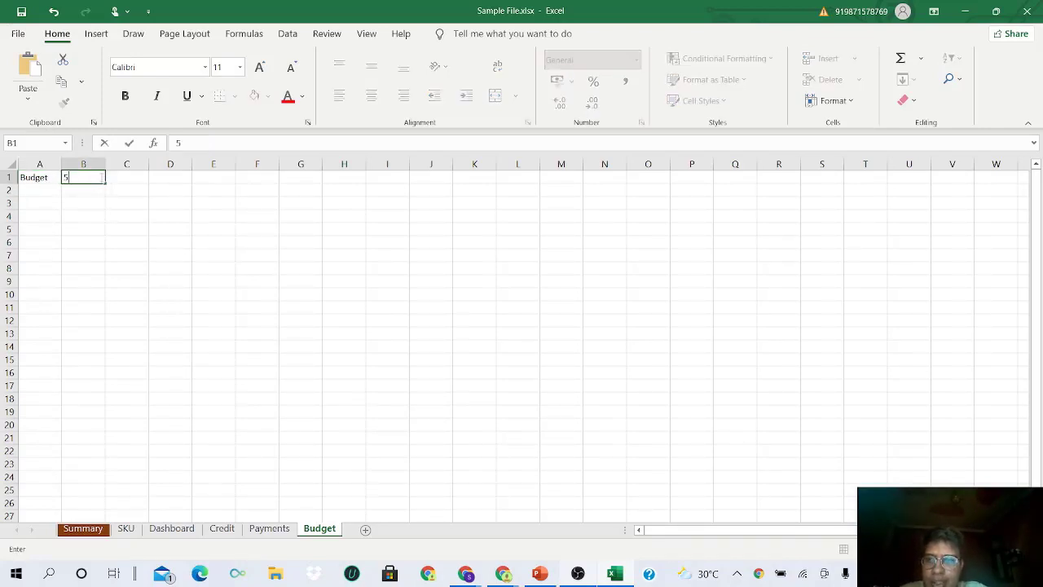
pyautogui.write('000000')
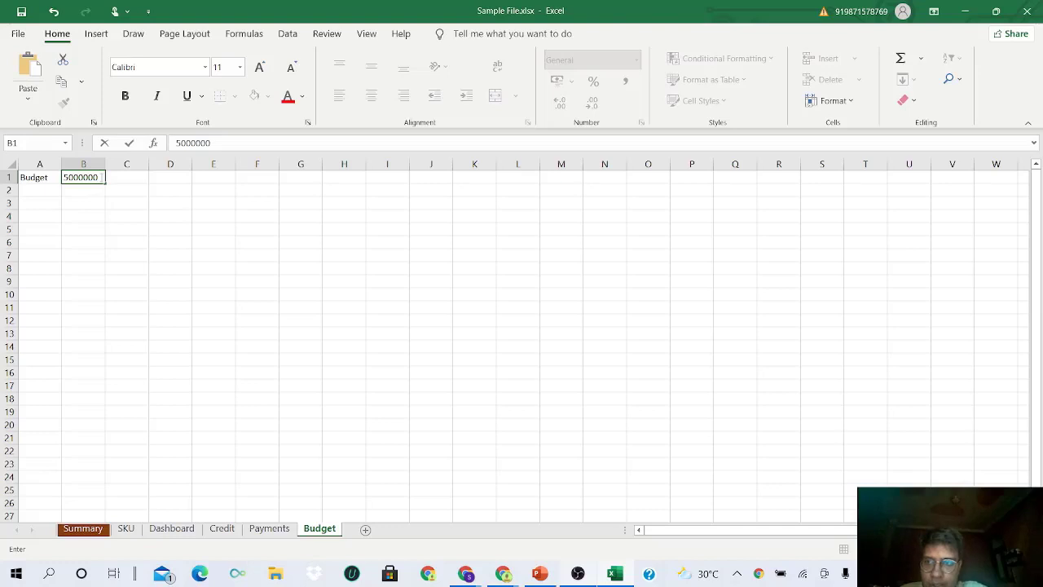
pyautogui.press('Return')
# - Format B1 as Accounting with $ English (United States)
pyautogui.click(88, 178)
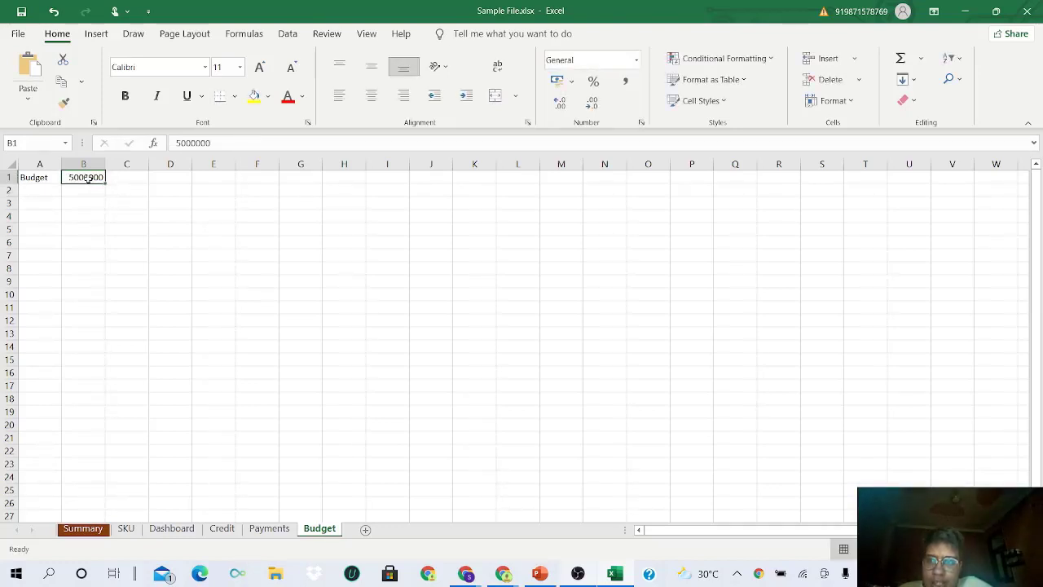
pyautogui.click(572, 82)
pyautogui.click(603, 126)
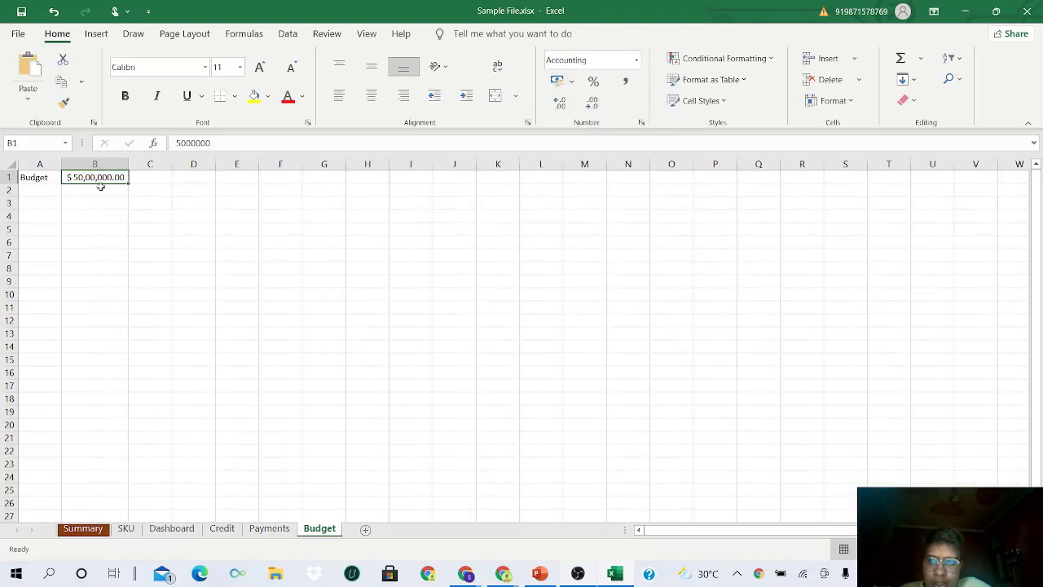
pyautogui.click(32, 195)
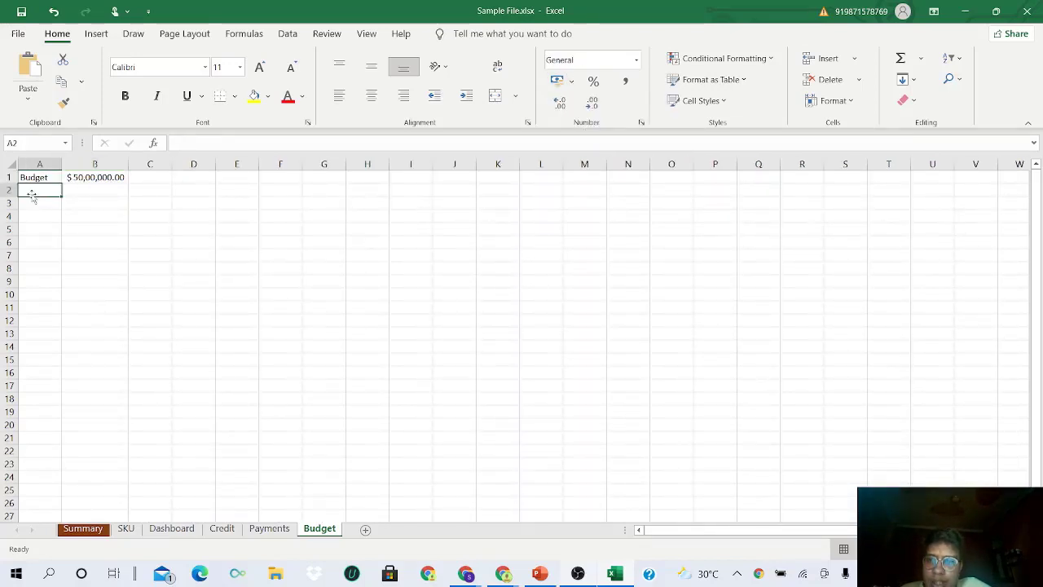
pyautogui.click(40, 202)
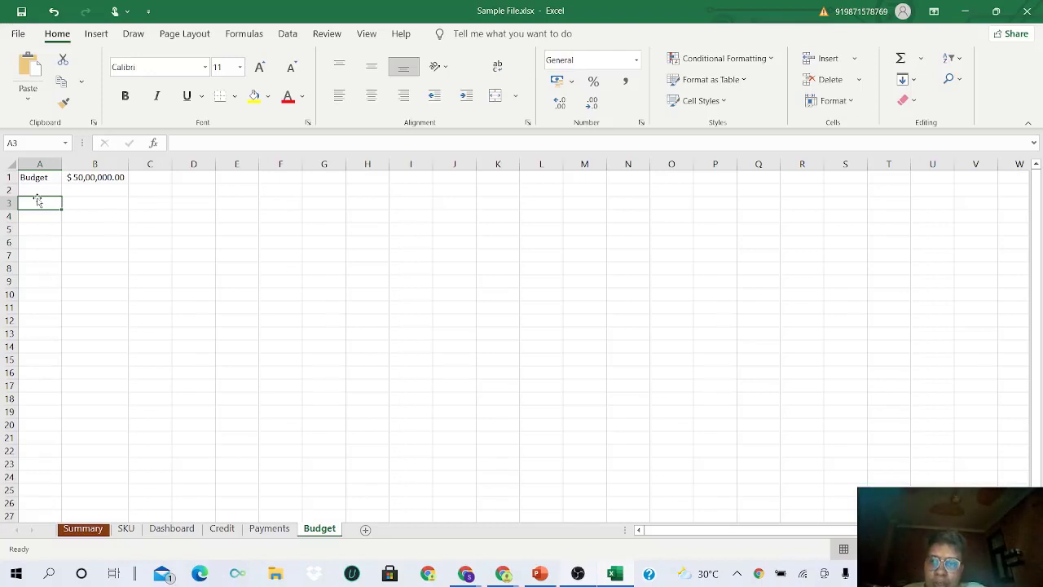
# - Type the Salaries heading in A3
pyautogui.write('Sa')
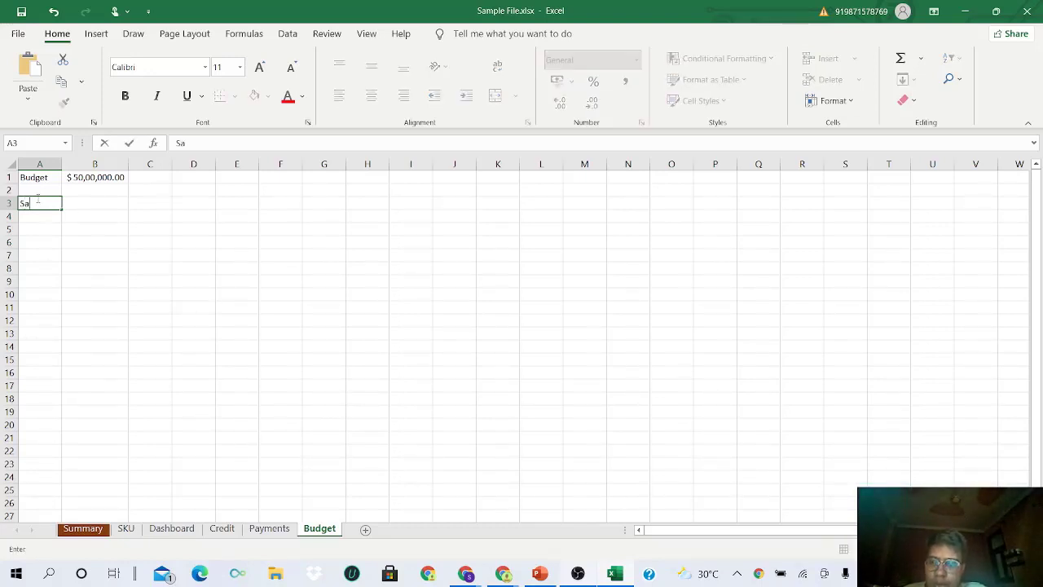
pyautogui.write('aaries')
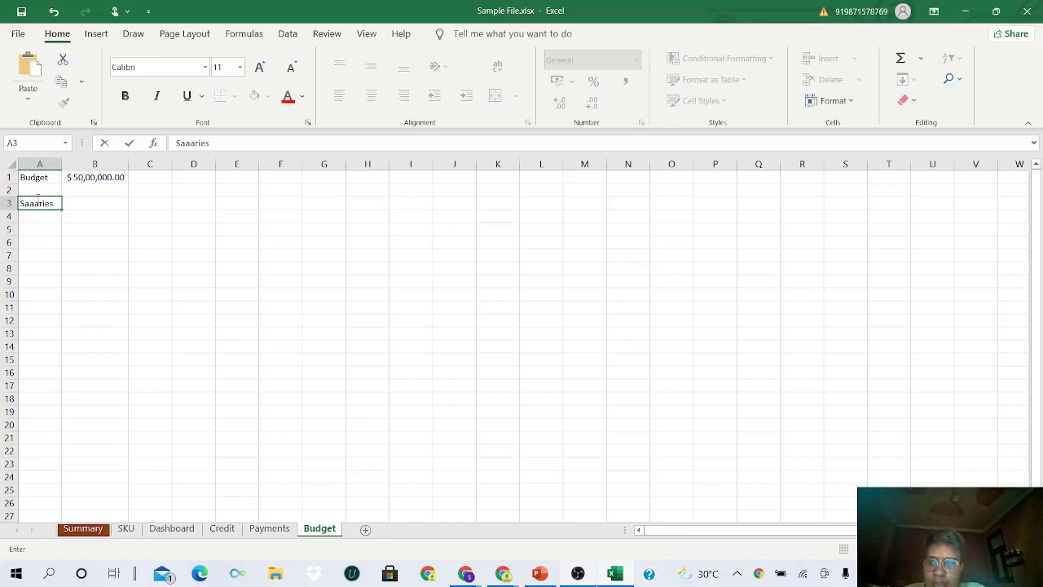
pyautogui.press('BackSpace')
pyautogui.press('BackSpace')
pyautogui.press('BackSpace')
pyautogui.press('BackSpace')
pyautogui.press('BackSpace')
pyautogui.press('BackSpace')
pyautogui.write('laries')
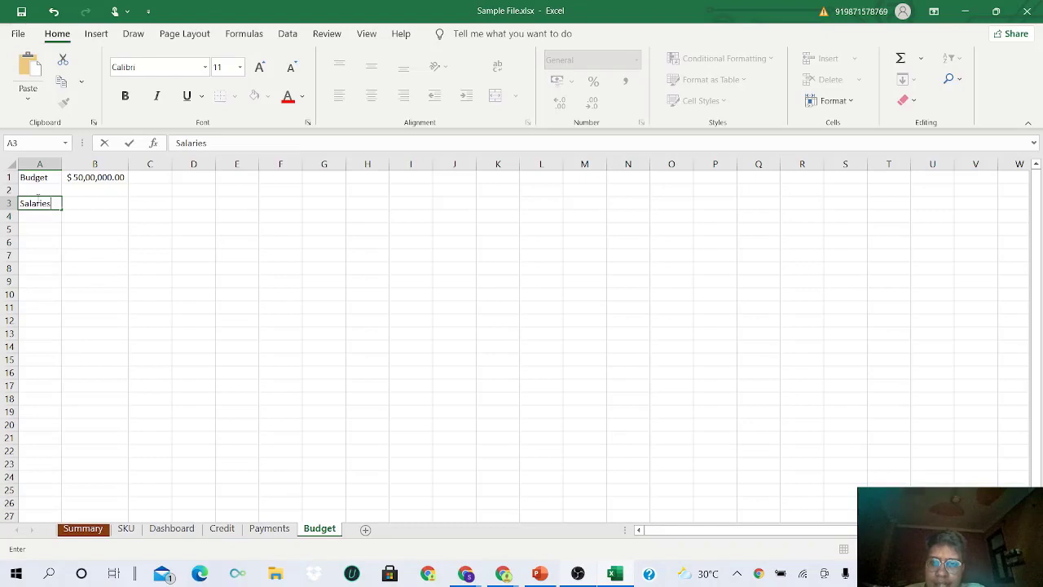
pyautogui.press('Return')
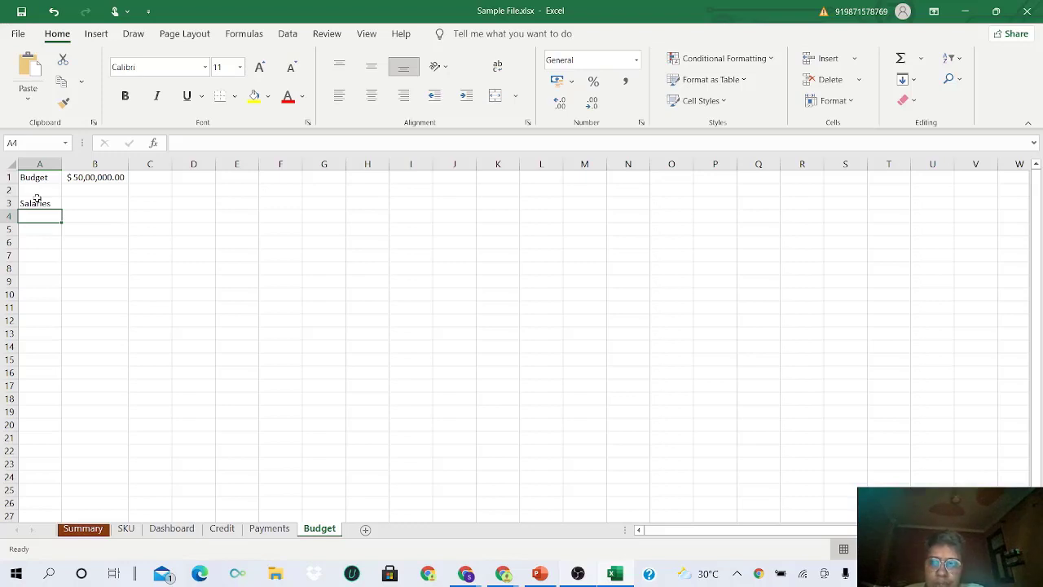
# - Enter Marketing Manager, SEO and Retail Manager in A4:A6
pyautogui.write('Marke')
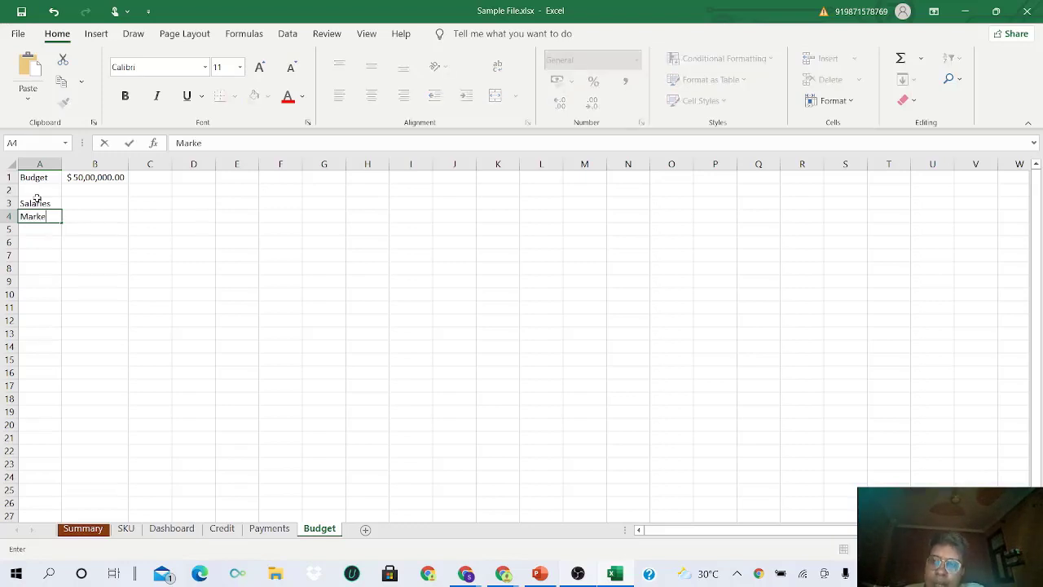
pyautogui.write('ting Manager')
pyautogui.press('Return')
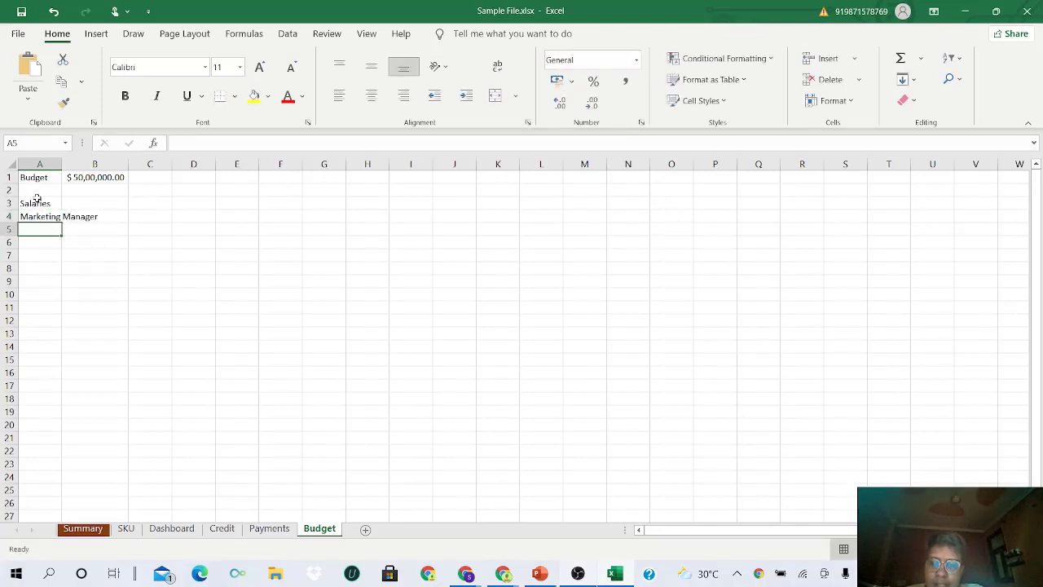
pyautogui.write('SEO')
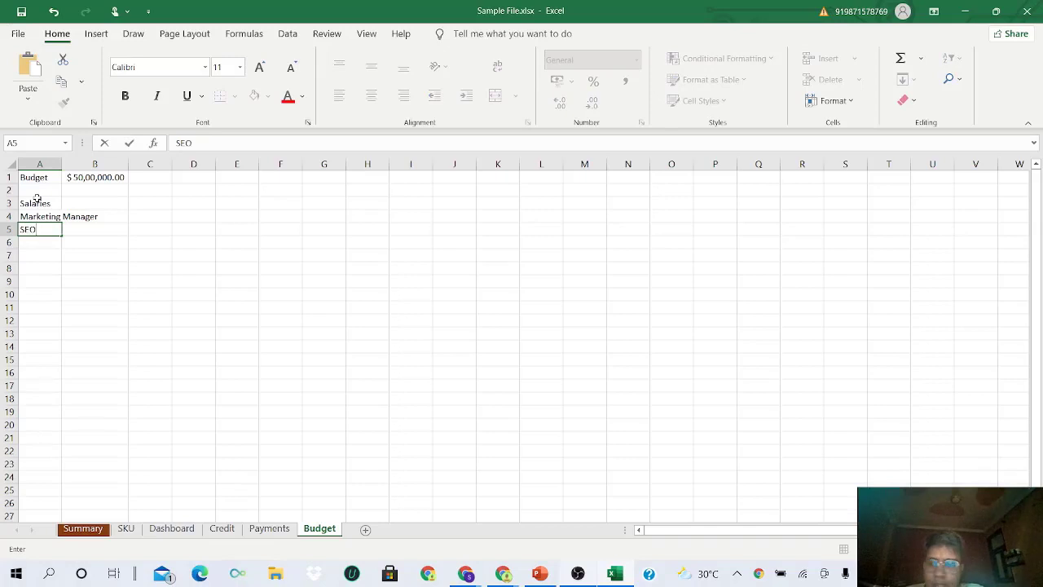
pyautogui.press('Return')
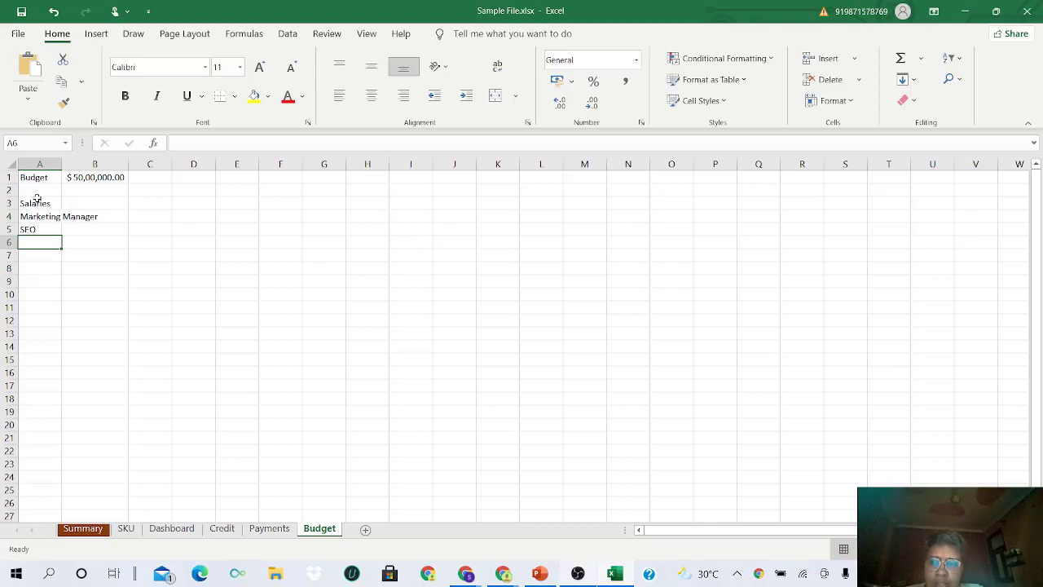
pyautogui.write('Rea')
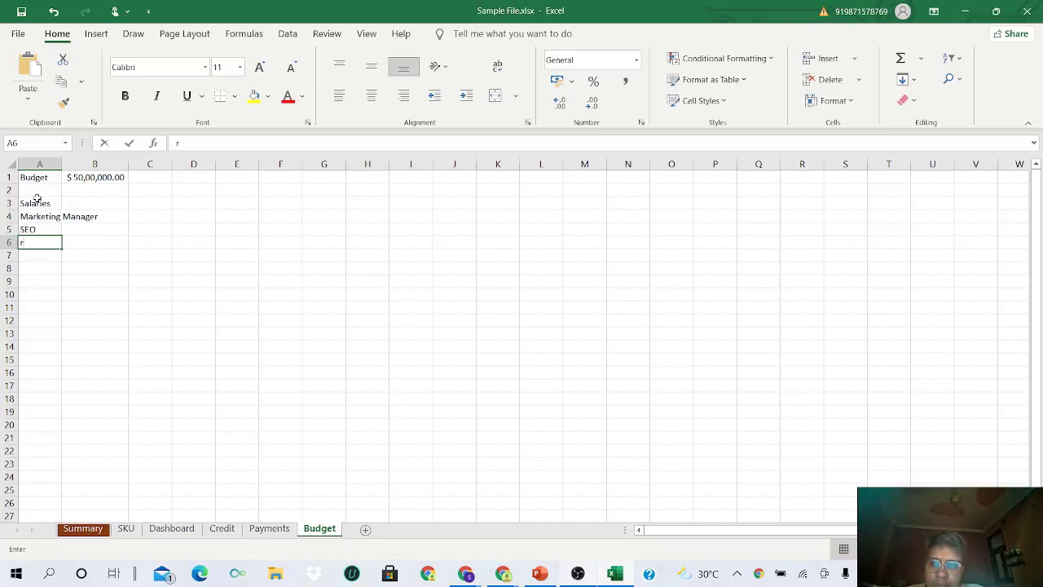
pyautogui.write('ail MAN')
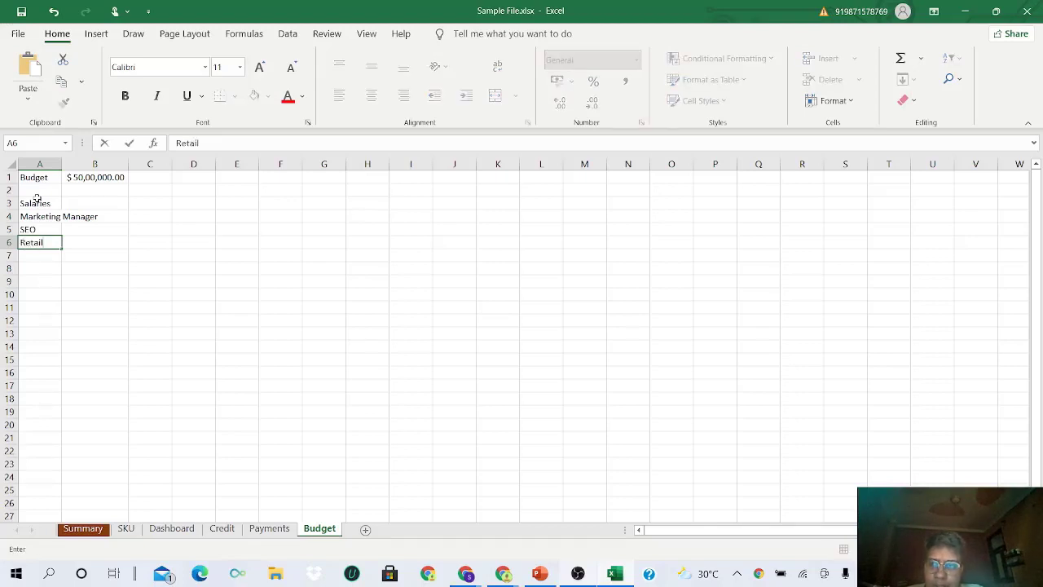
pyautogui.press('BackSpace')
pyautogui.press('BackSpace')
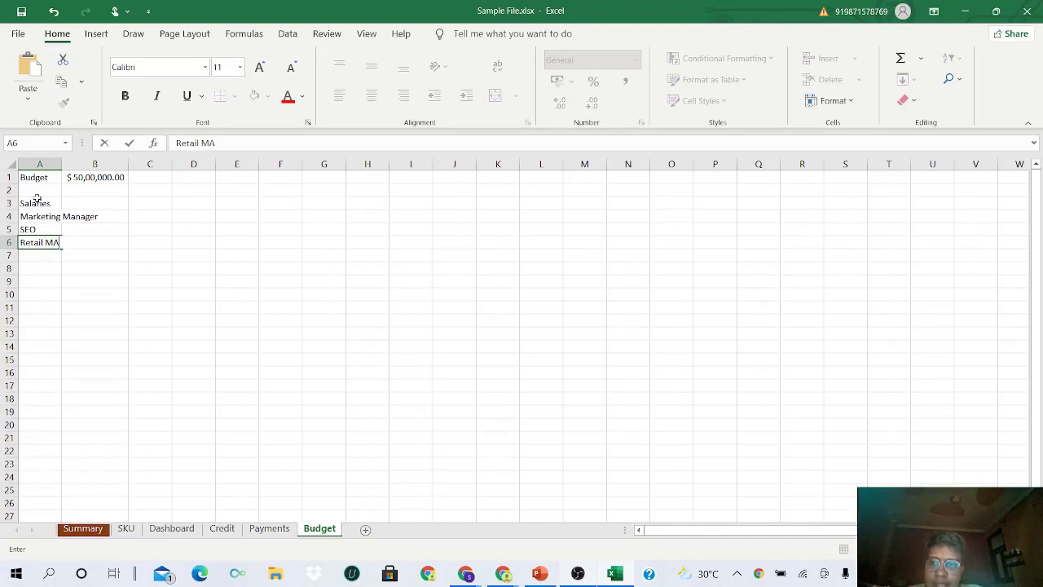
pyautogui.write('anager')
pyautogui.press('Return')
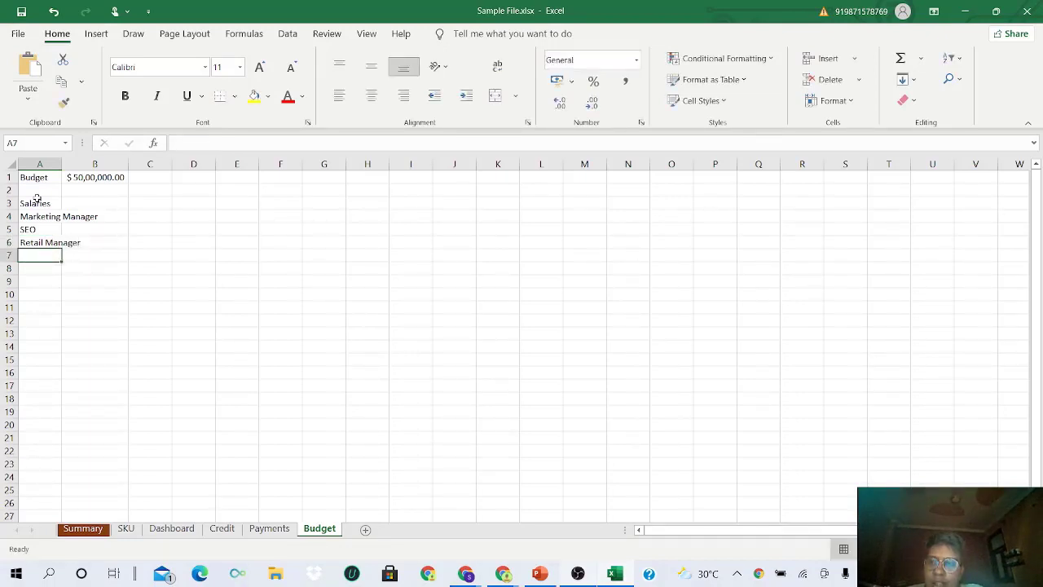
# - Add Operations Manager and Analyst, then type Front Desk in A9
pyautogui.write('Ope')
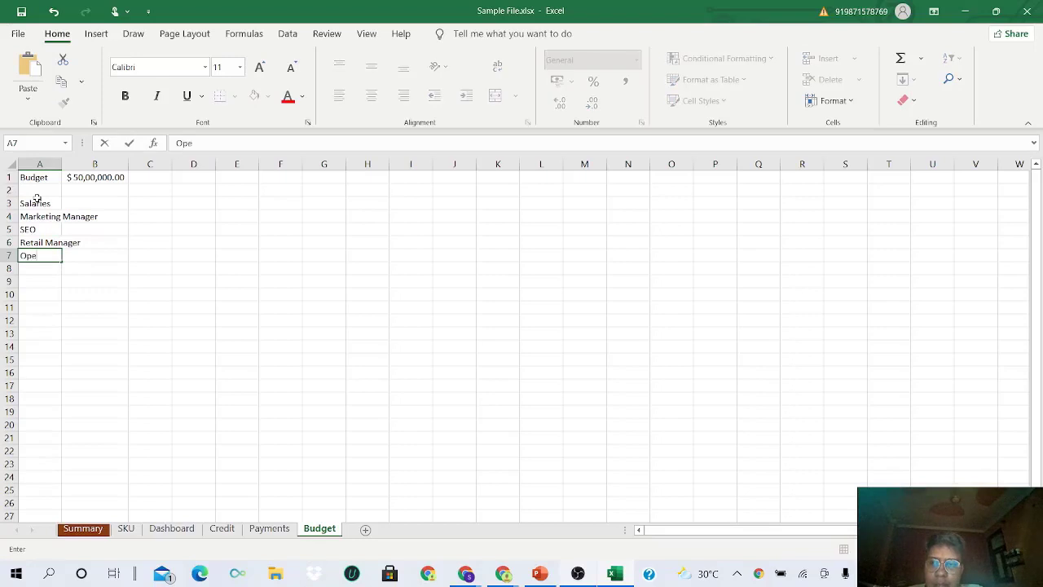
pyautogui.write('rations')
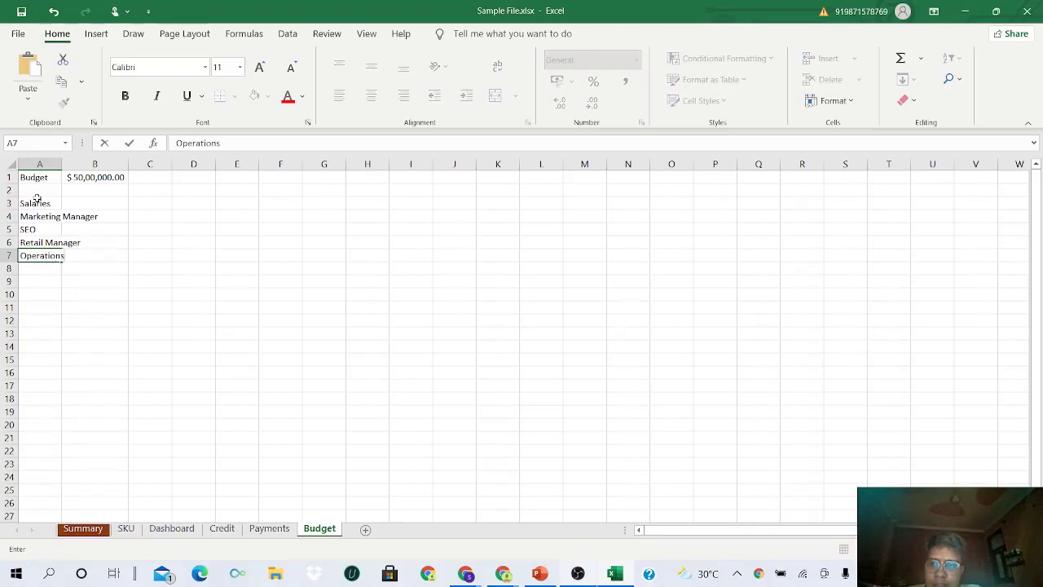
pyautogui.write(' Manager')
pyautogui.press('Return')
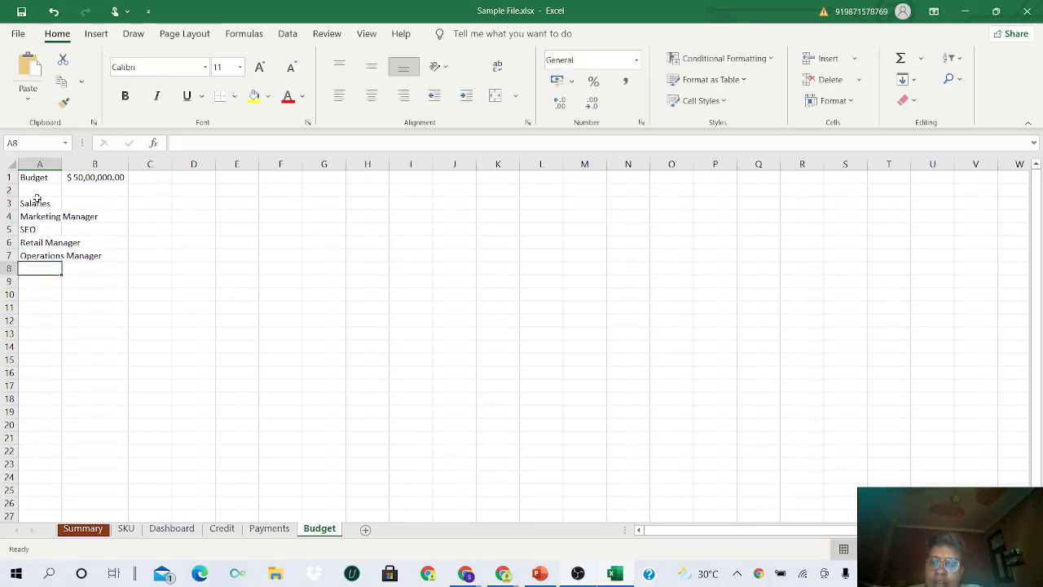
pyautogui.write('Analy')
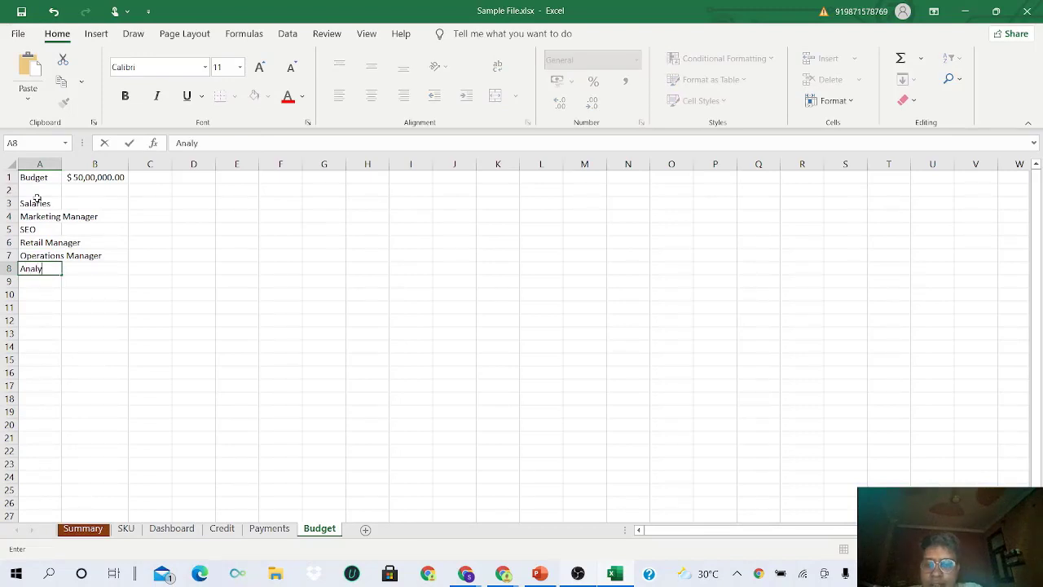
pyautogui.write('st')
pyautogui.press('Return')
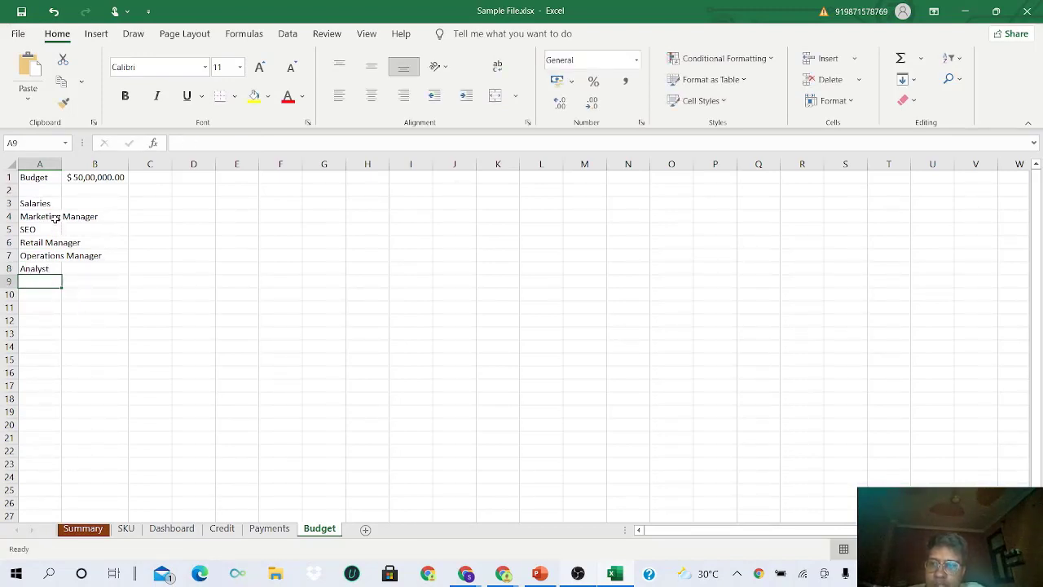
pyautogui.click(55, 217)
pyautogui.moveTo(55, 217); pyautogui.dragTo(51, 267)
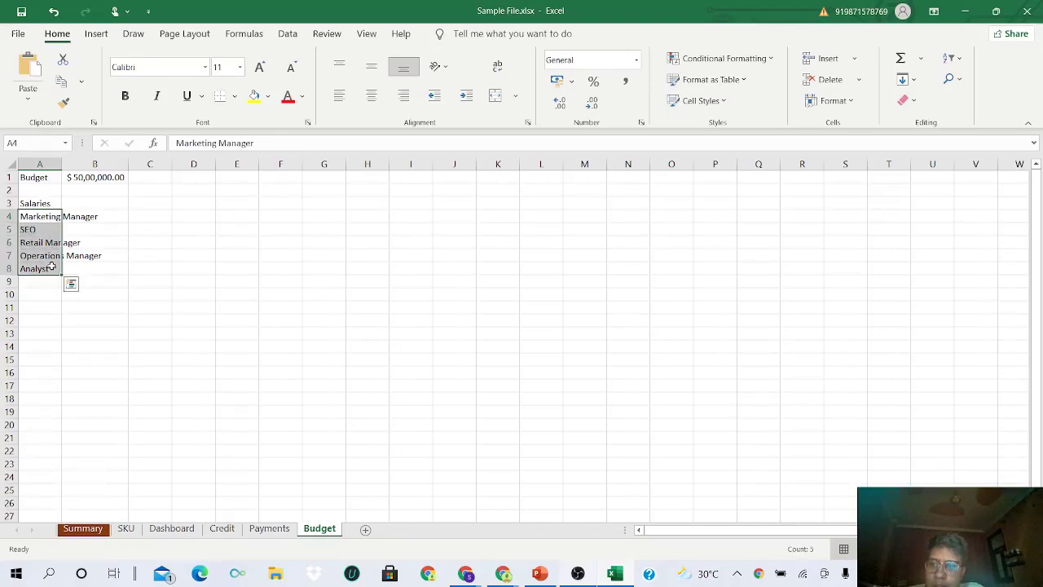
pyautogui.moveTo(540, 574)
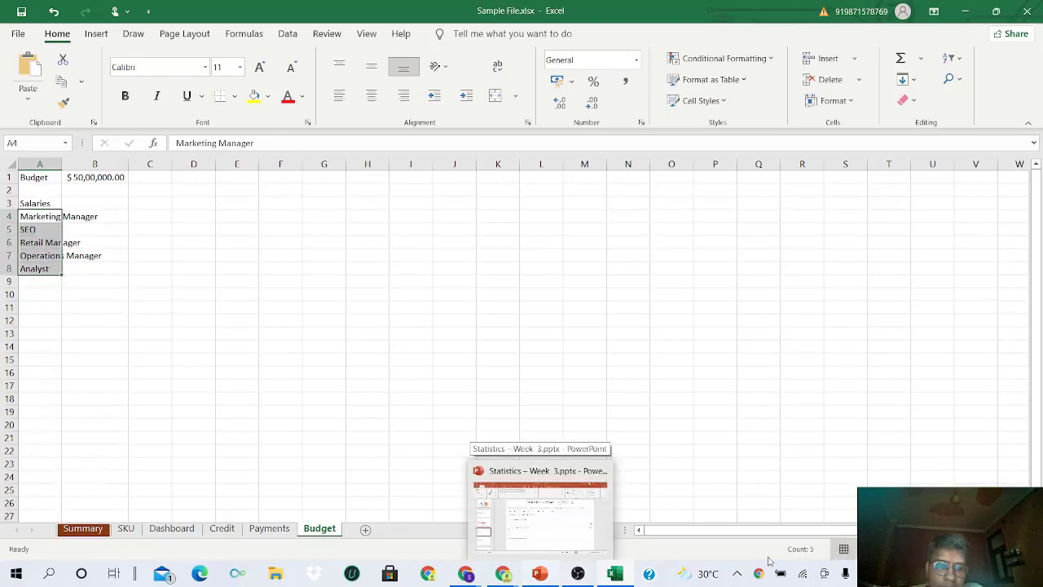
pyautogui.click(41, 283)
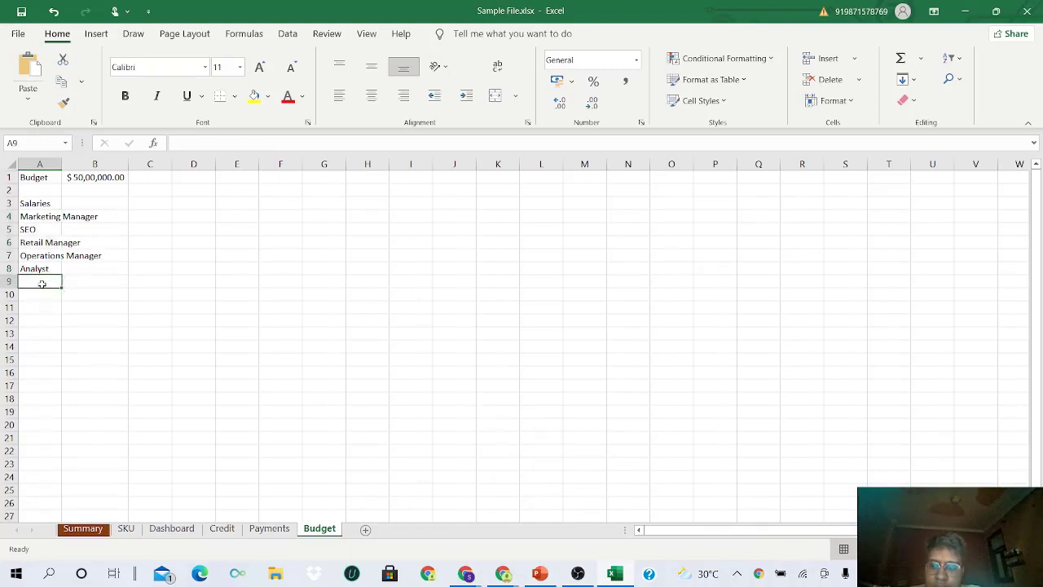
pyautogui.write('Front Desk')
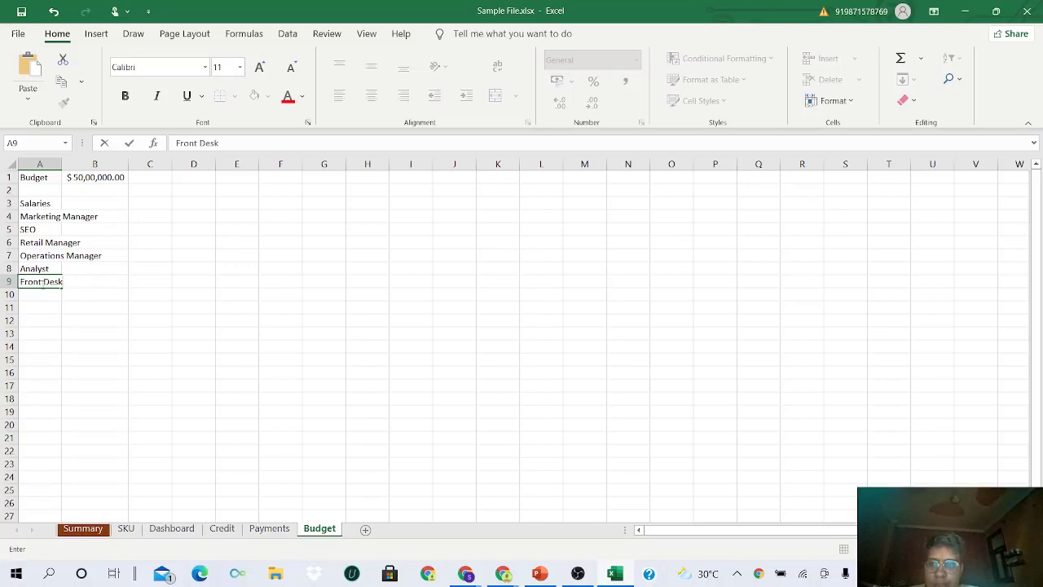
# - Enter salaries 16000, 3000 and 11000 in B4:B6
pyautogui.click(86, 218)
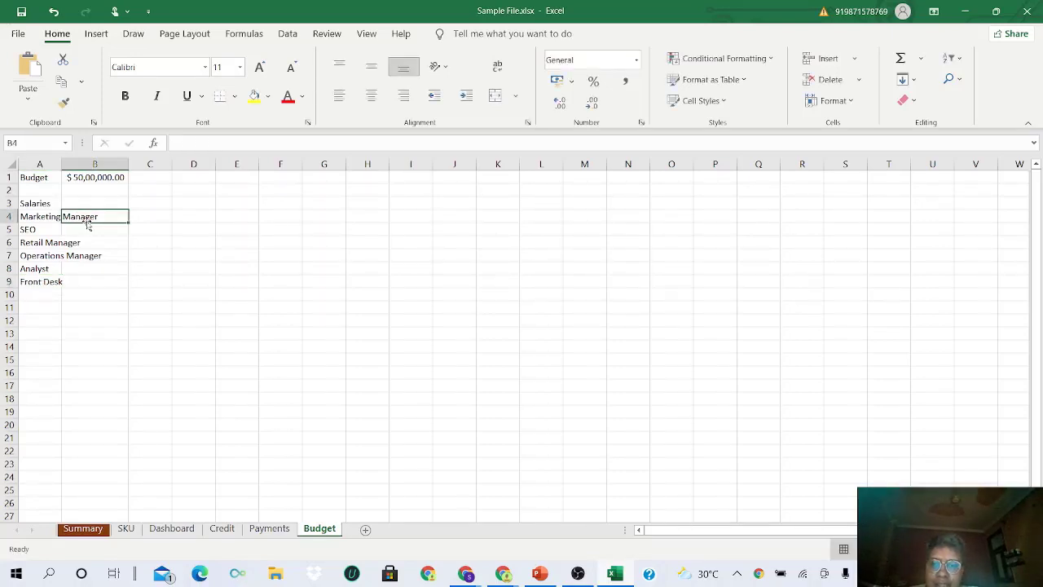
pyautogui.write('16')
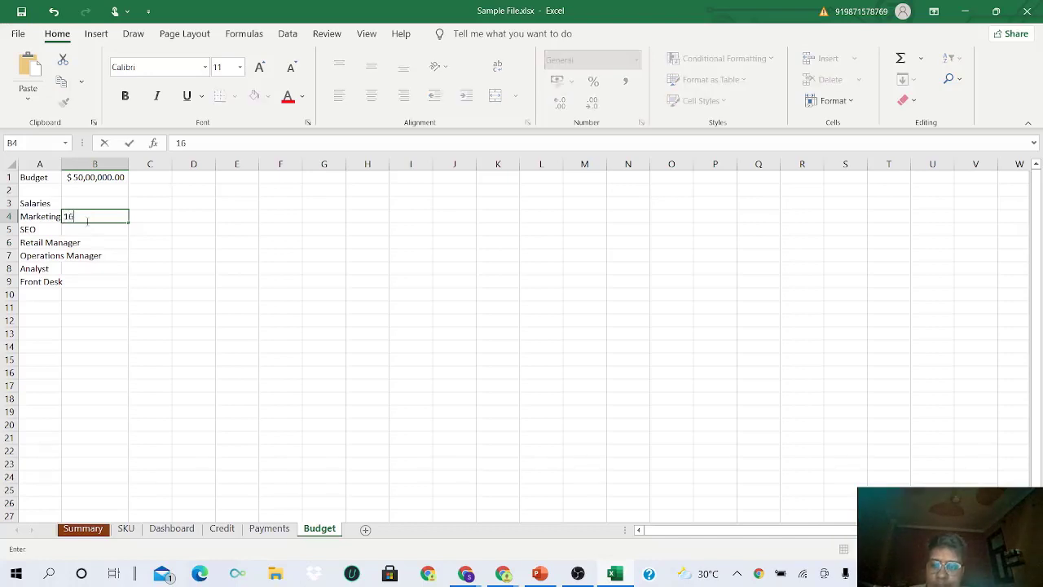
pyautogui.write('000')
pyautogui.press('Return')
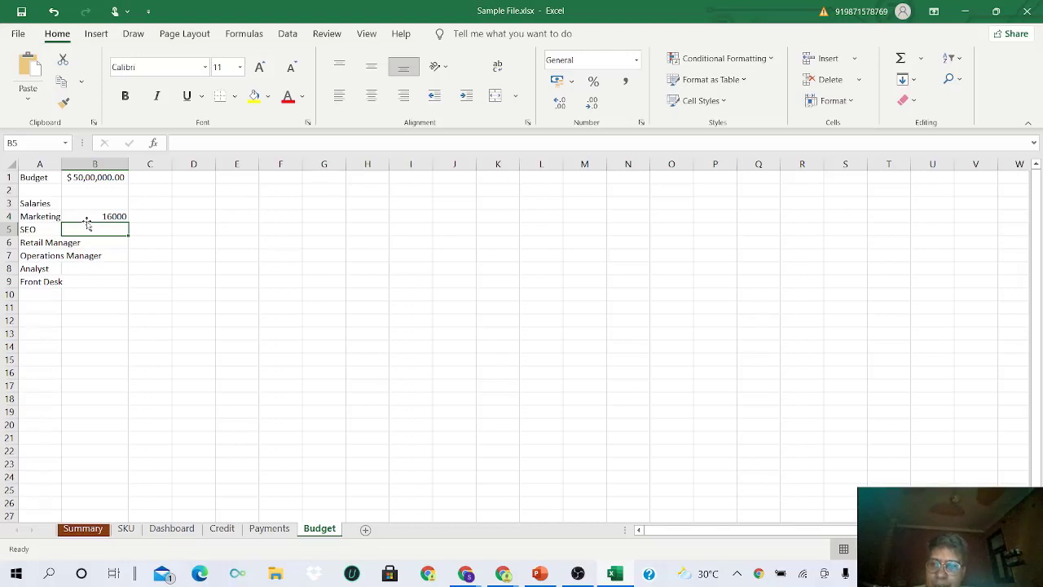
pyautogui.write('3')
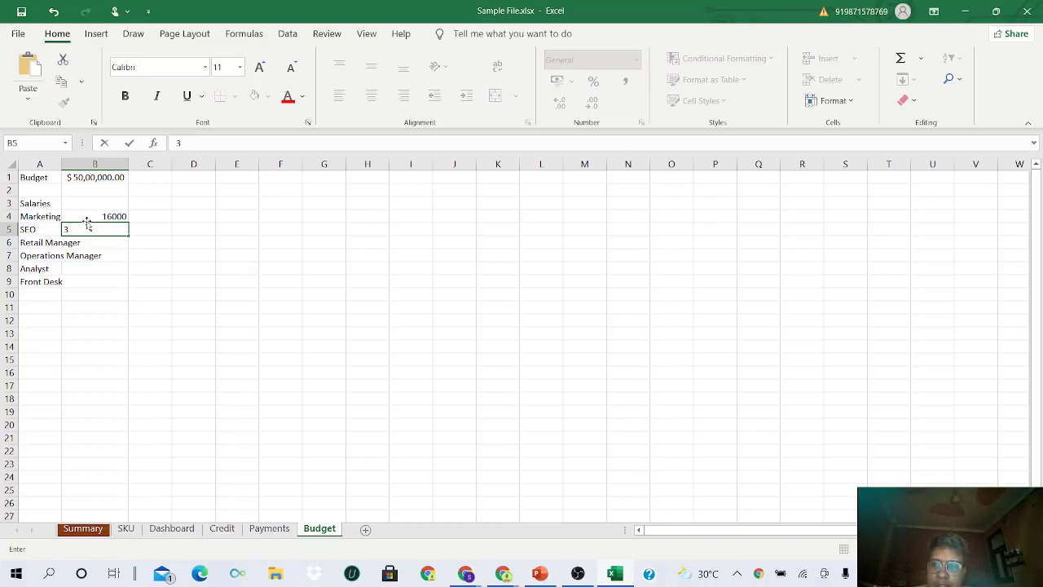
pyautogui.write('000')
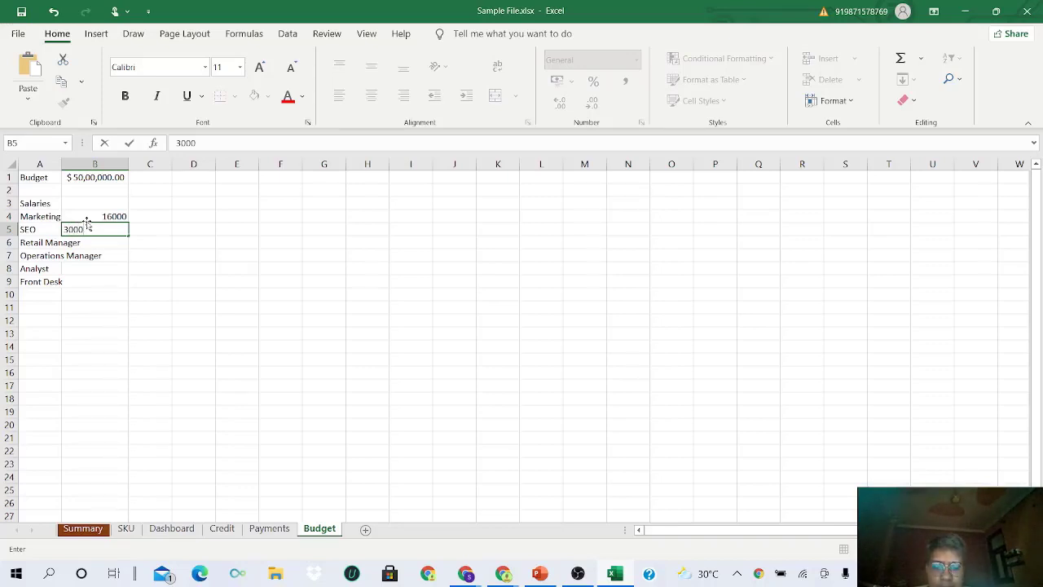
pyautogui.press('Return')
pyautogui.write('11000')
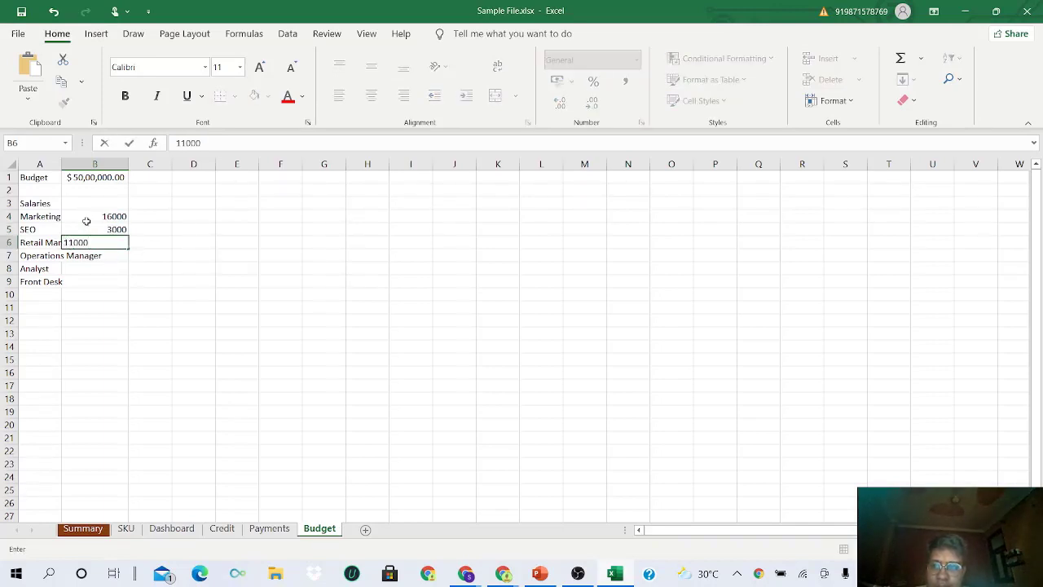
pyautogui.press('Return')
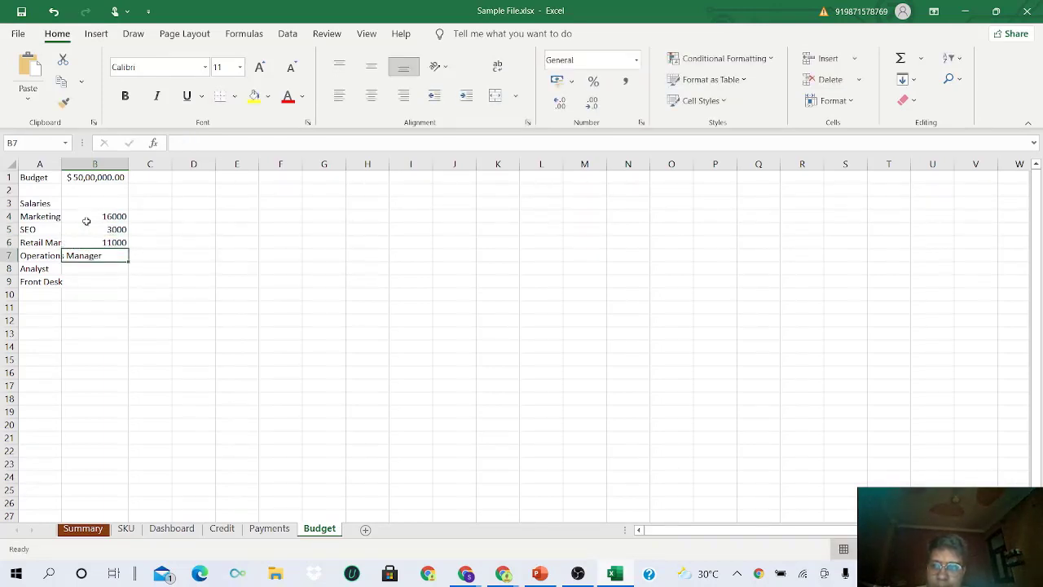
# - Enter salaries 12000, 1500 and 2300 in B7:B9 and review the columns
pyautogui.write('12000')
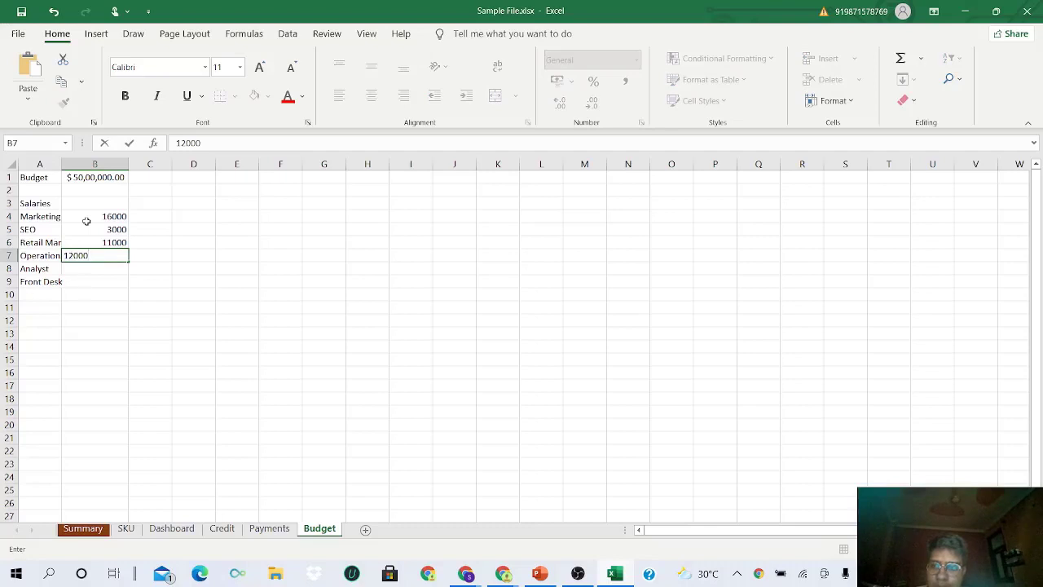
pyautogui.press('Return')
pyautogui.write('1500')
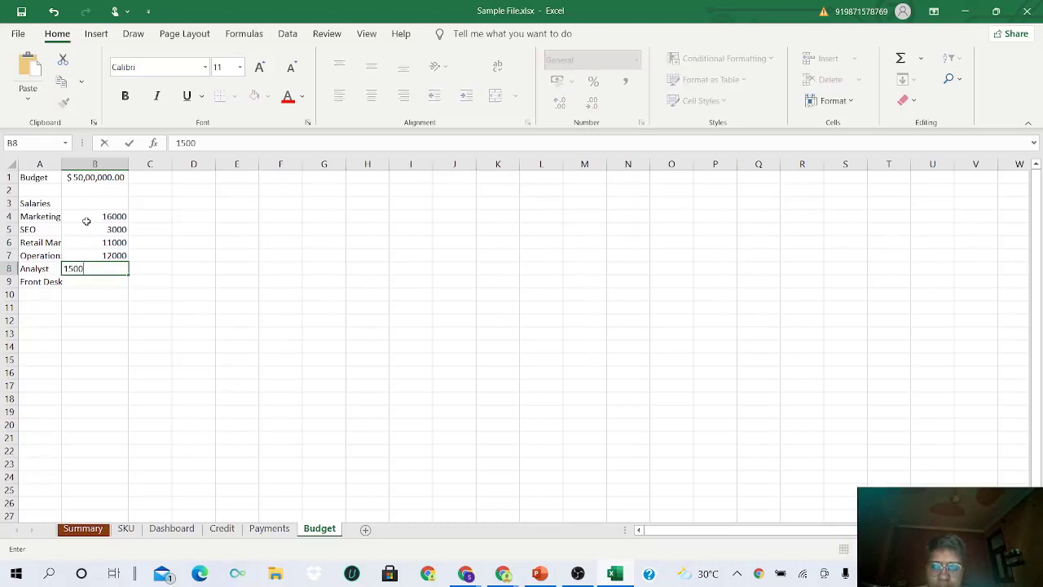
pyautogui.press('Return')
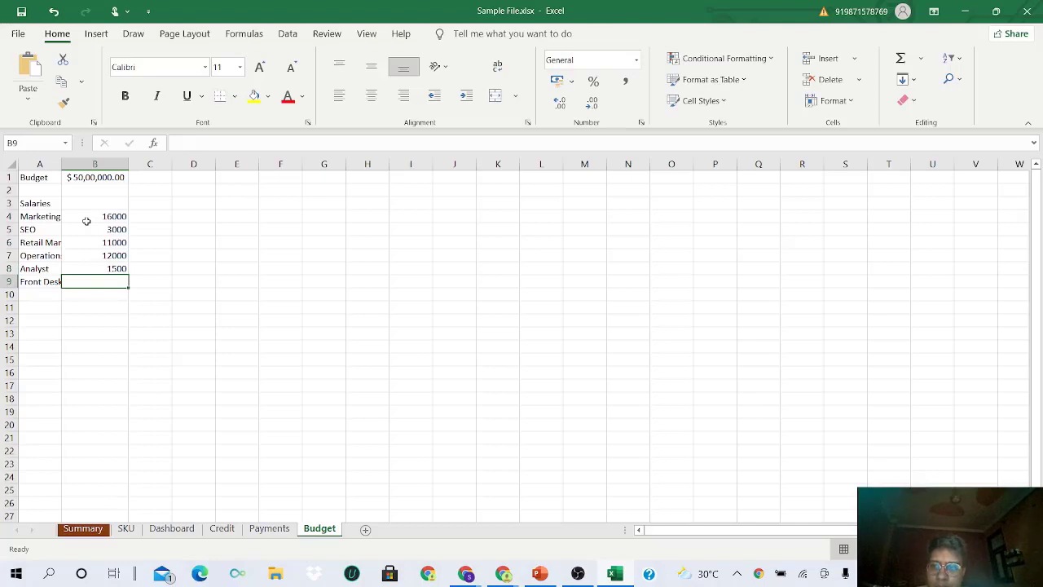
pyautogui.write('2300')
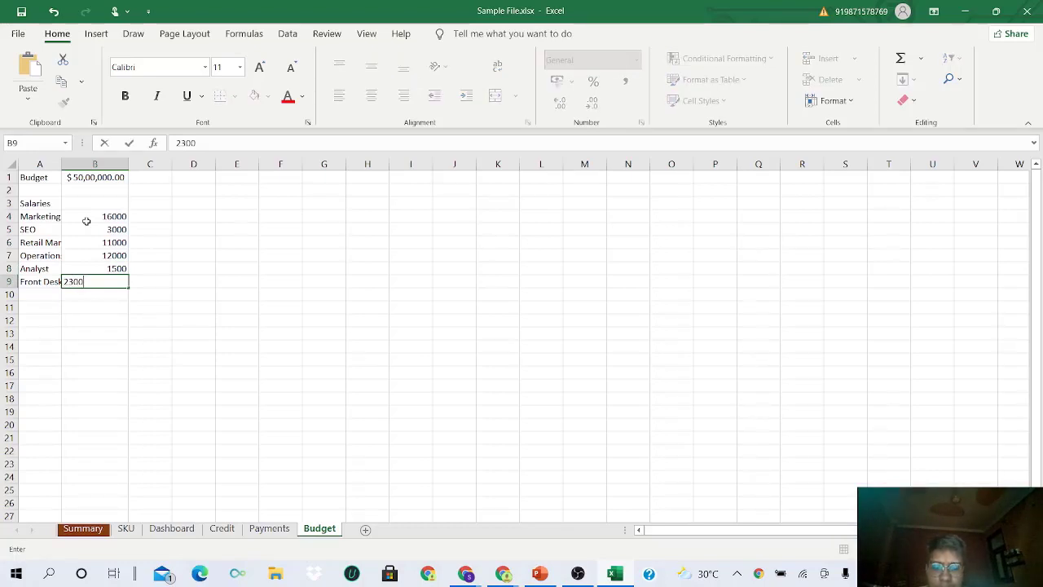
pyautogui.press('Return')
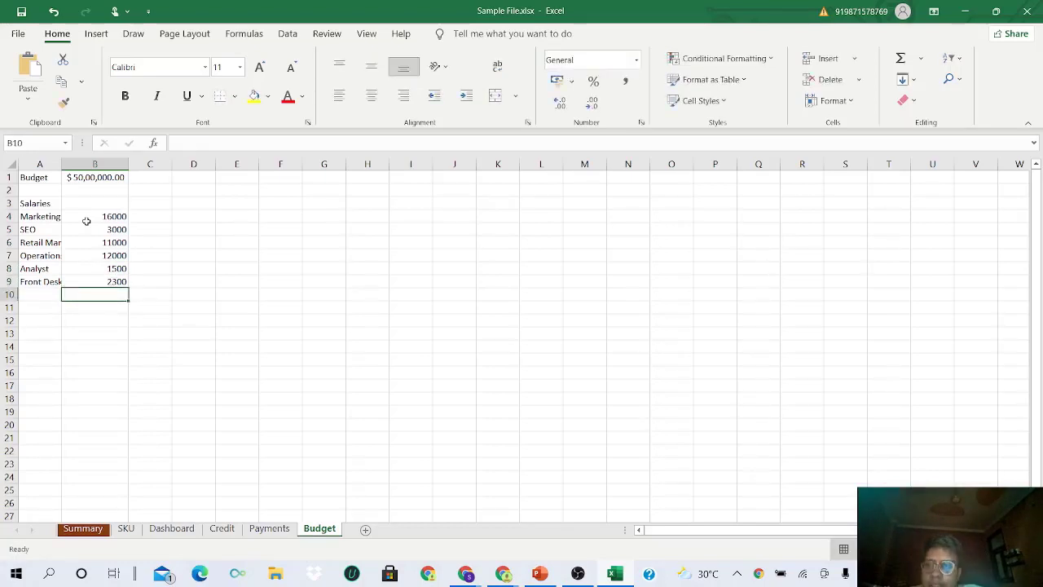
pyautogui.moveTo(88, 218); pyautogui.dragTo(119, 286)
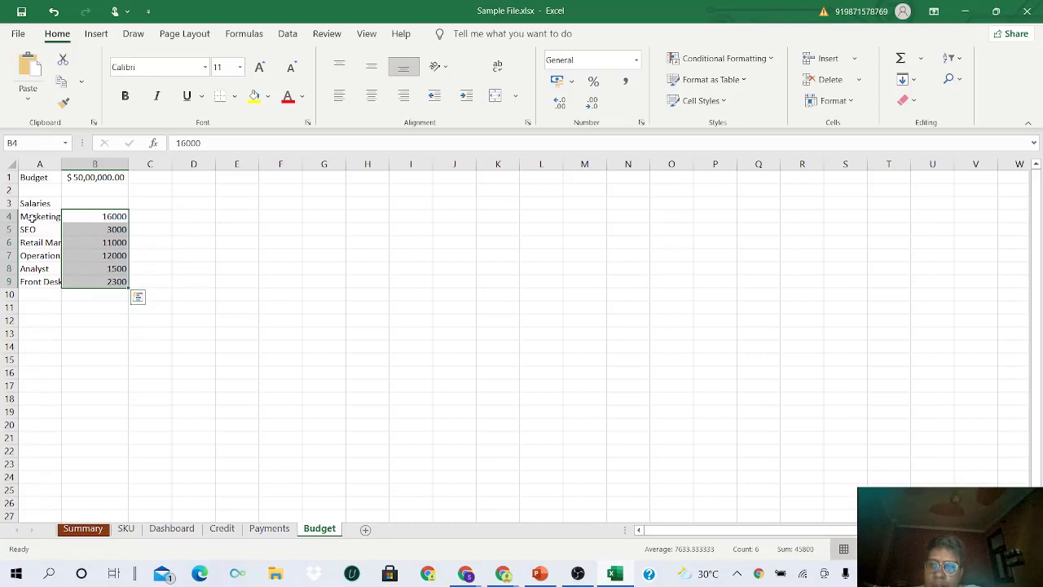
pyautogui.moveTo(32, 218); pyautogui.dragTo(56, 285)
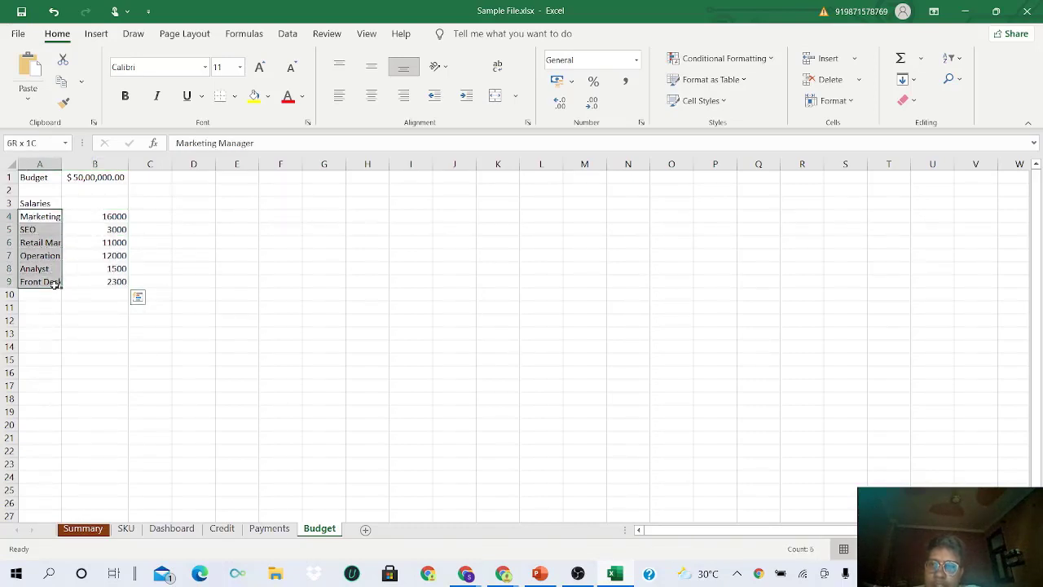
pyautogui.moveTo(45, 216); pyautogui.dragTo(54, 285)
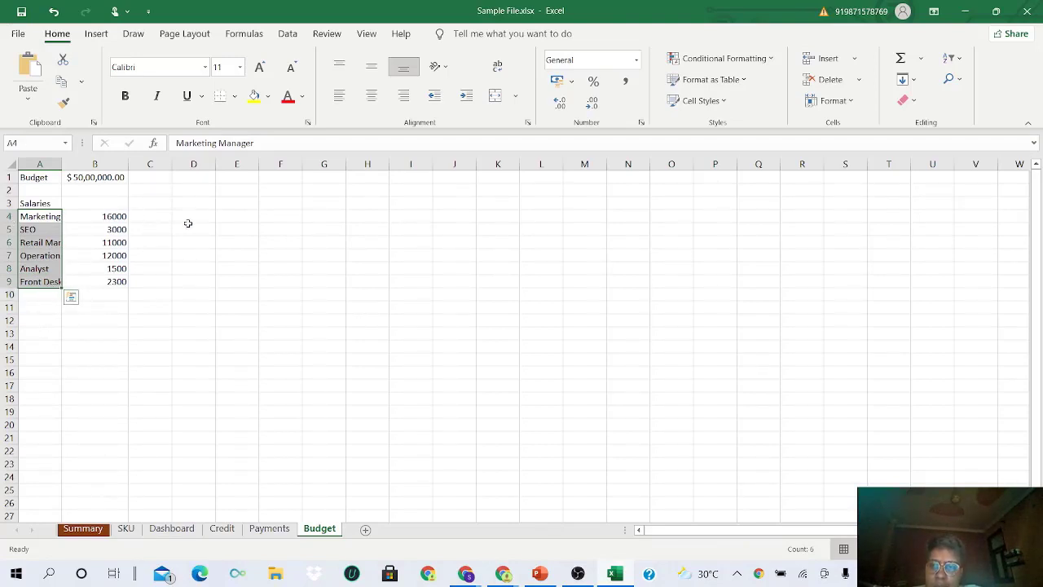
pyautogui.click(150, 219)
# - Add the Numbers heading in D3 and a count of 3 in D4
pyautogui.click(149, 206)
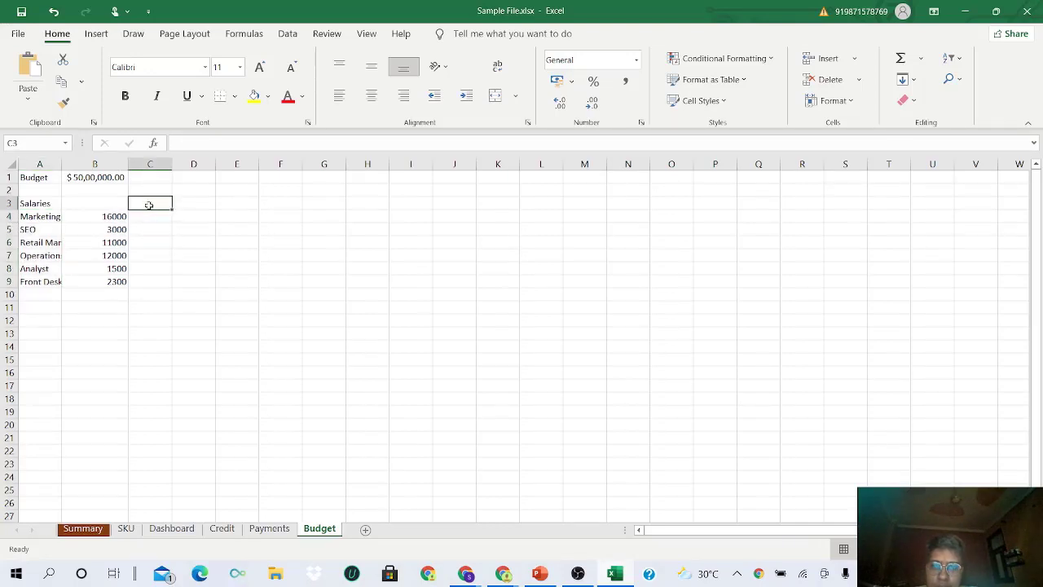
pyautogui.press('Right')
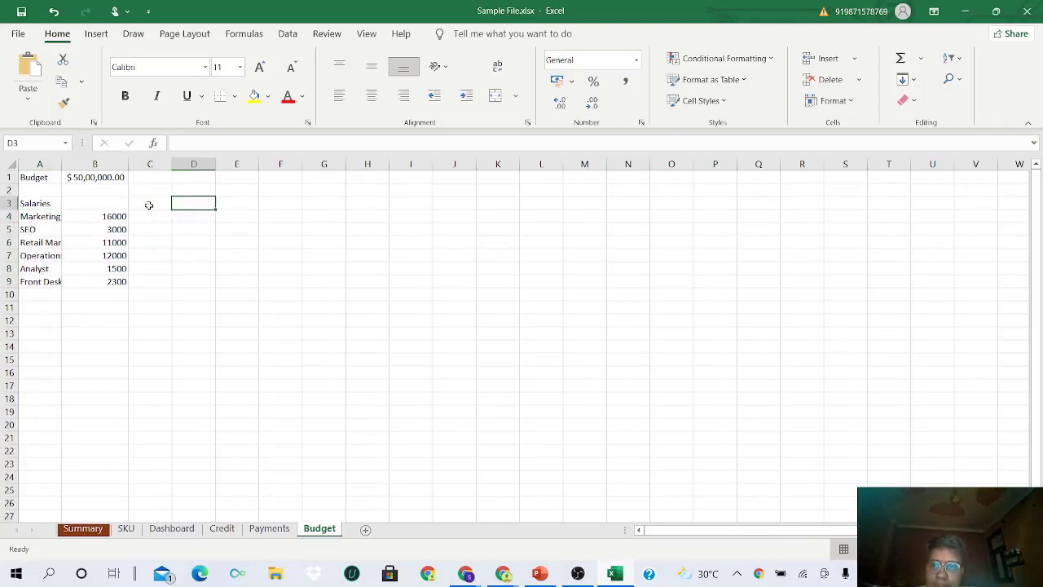
pyautogui.write('Numb')
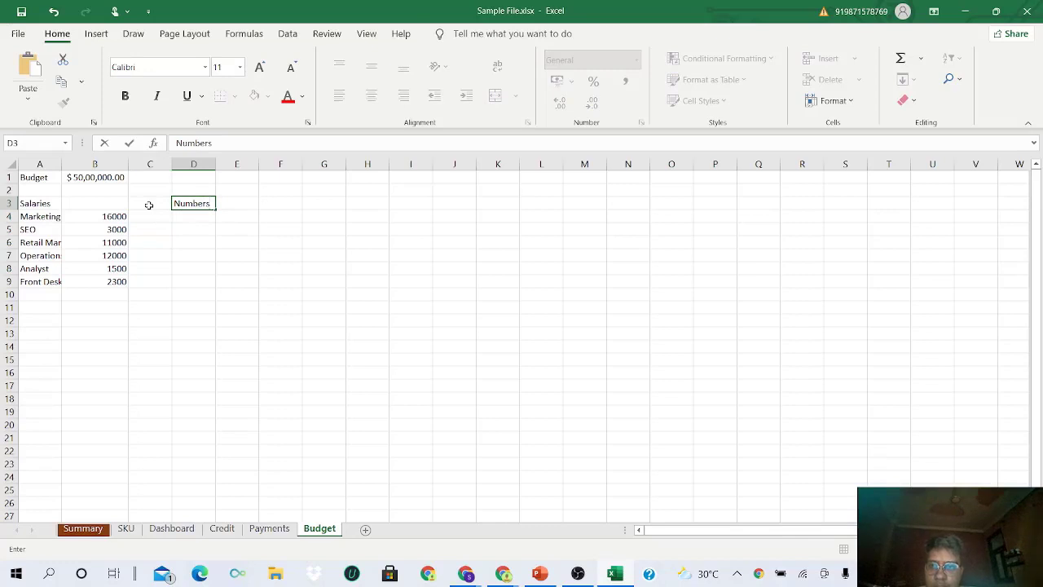
pyautogui.write('ers')
pyautogui.press('Return')
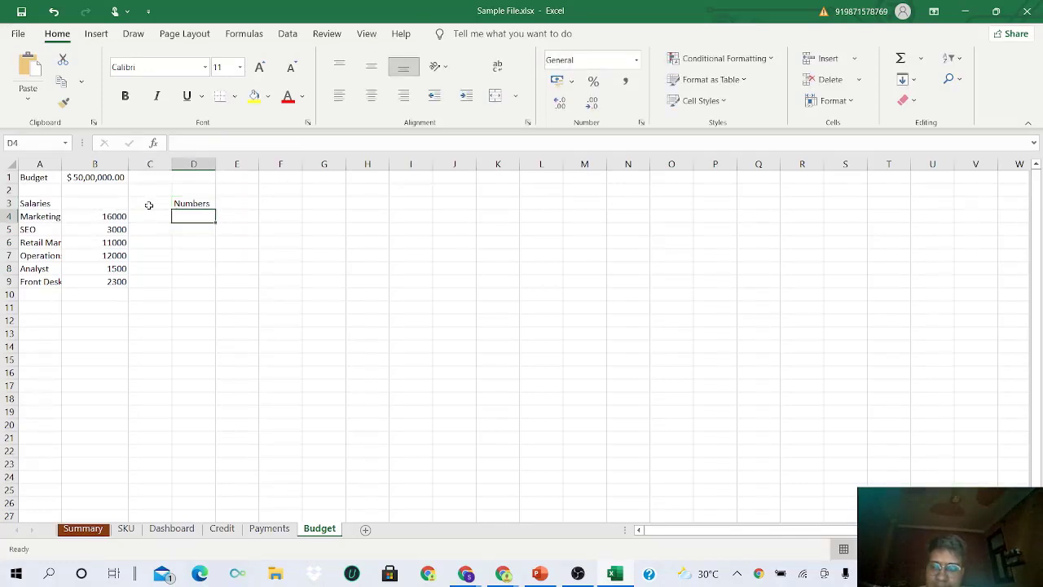
pyautogui.write('3')
pyautogui.press('Return')
pyautogui.press('Left')
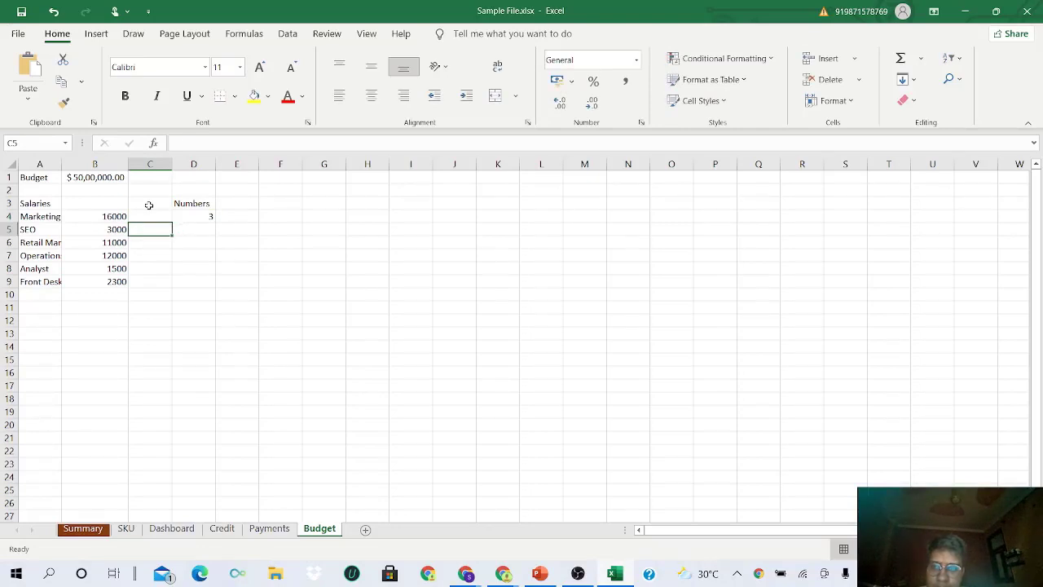
pyautogui.press('Down')
pyautogui.press('Up')
pyautogui.press('Right')
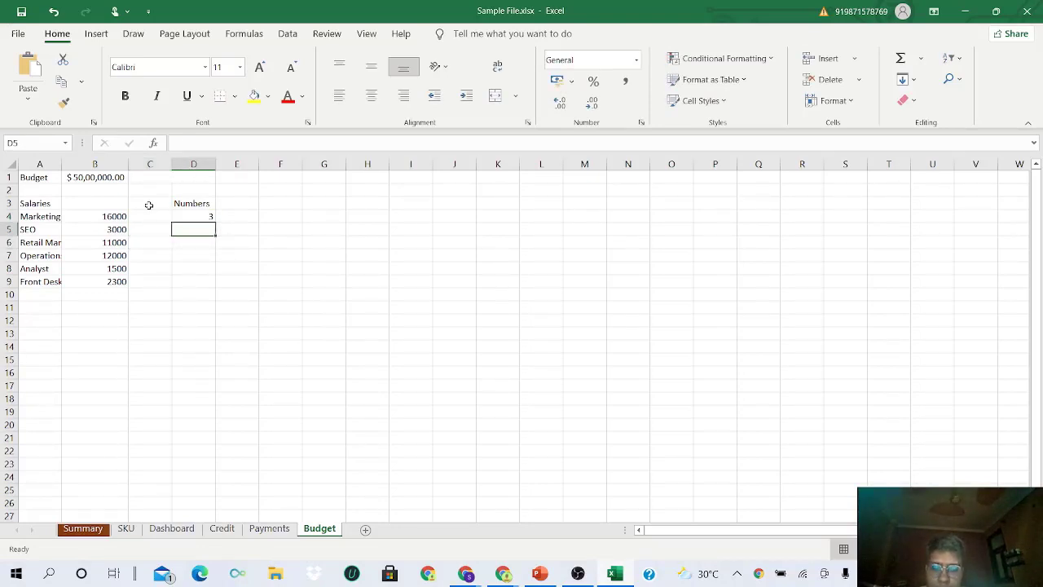
# - Enter counts 2, 2, 5, 3 and 1 in D5:D9
pyautogui.write('2')
pyautogui.press('Return')
pyautogui.write('2')
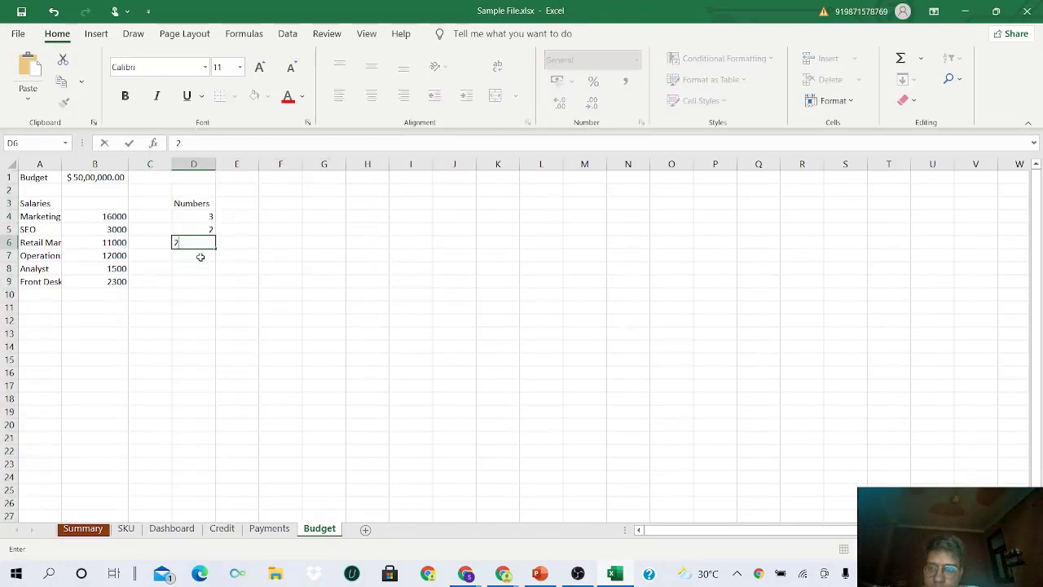
pyautogui.press('Return')
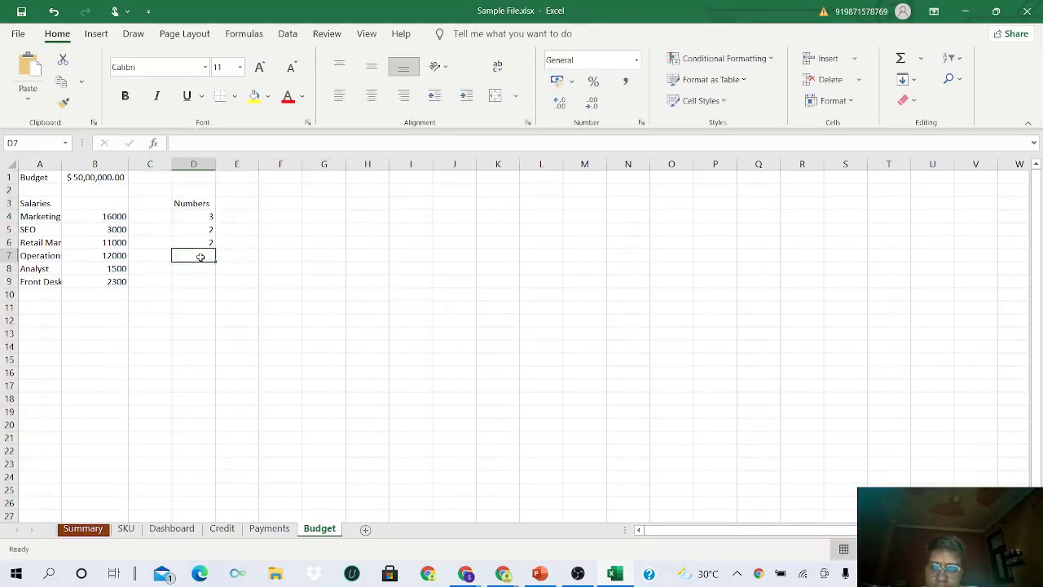
pyautogui.write('5')
pyautogui.press('Return')
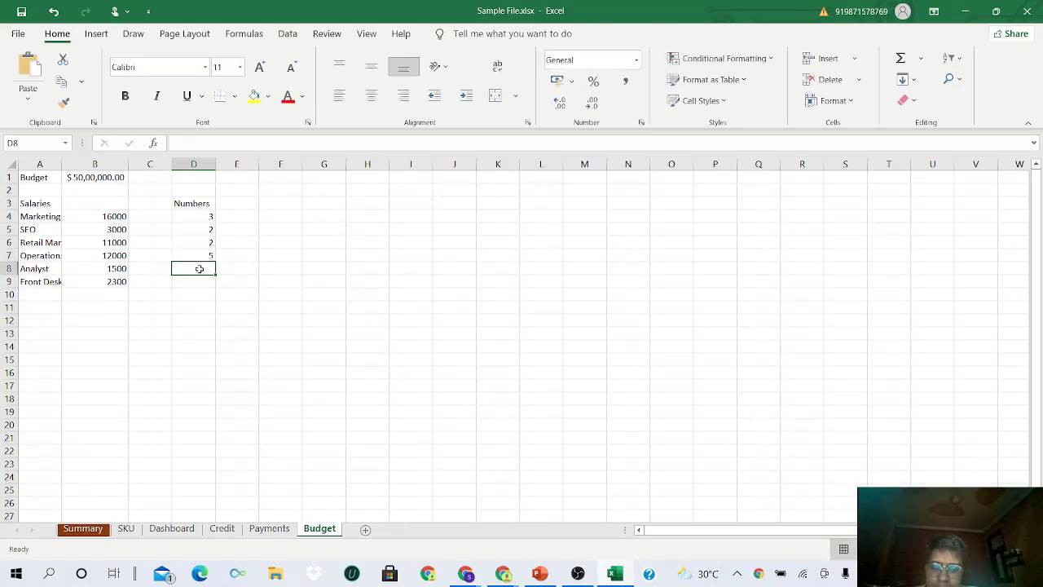
pyautogui.write('3')
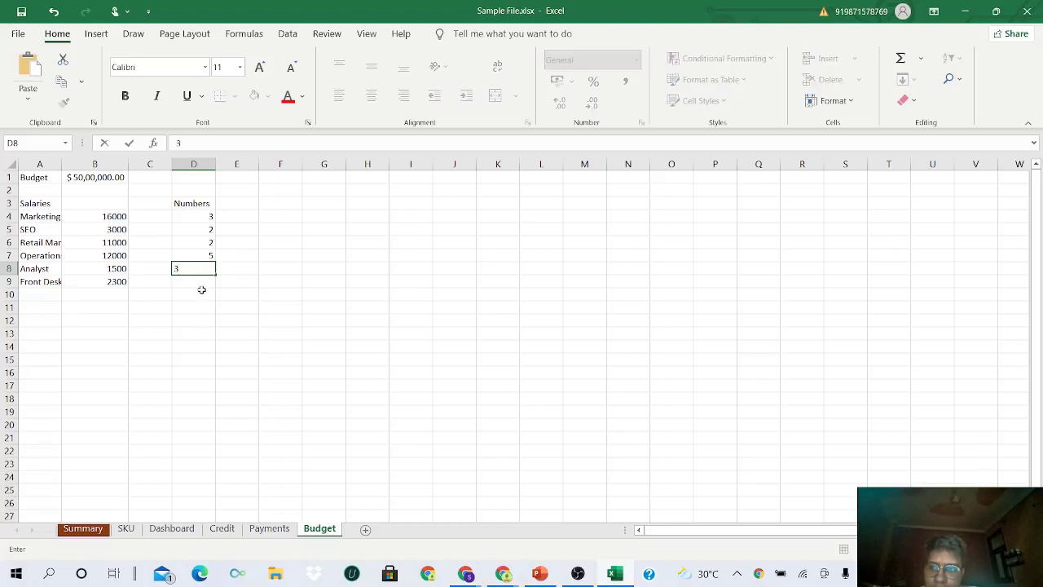
pyautogui.click(203, 277)
pyautogui.write('1')
pyautogui.click(195, 293)
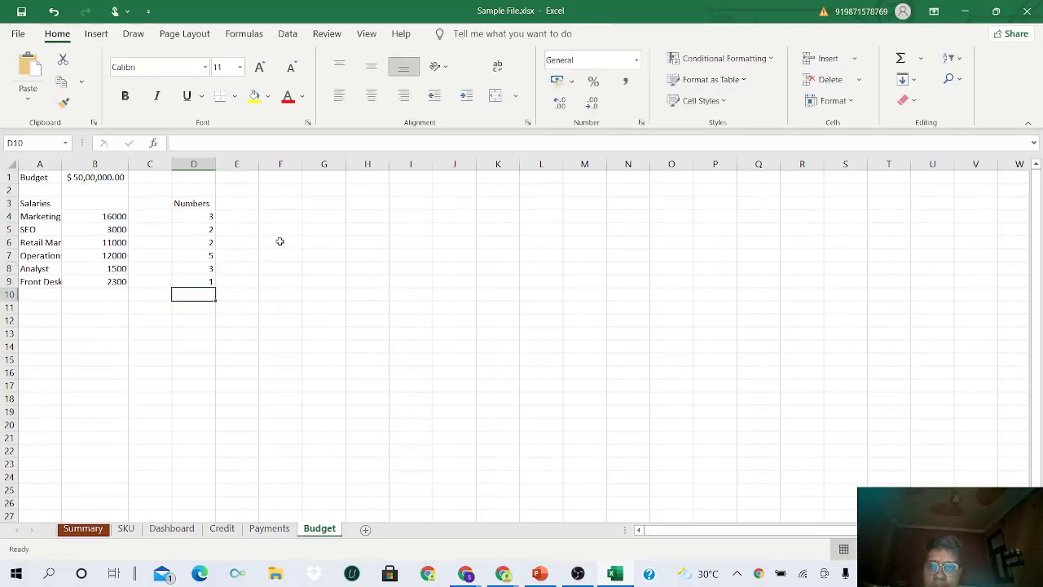
pyautogui.click(283, 205)
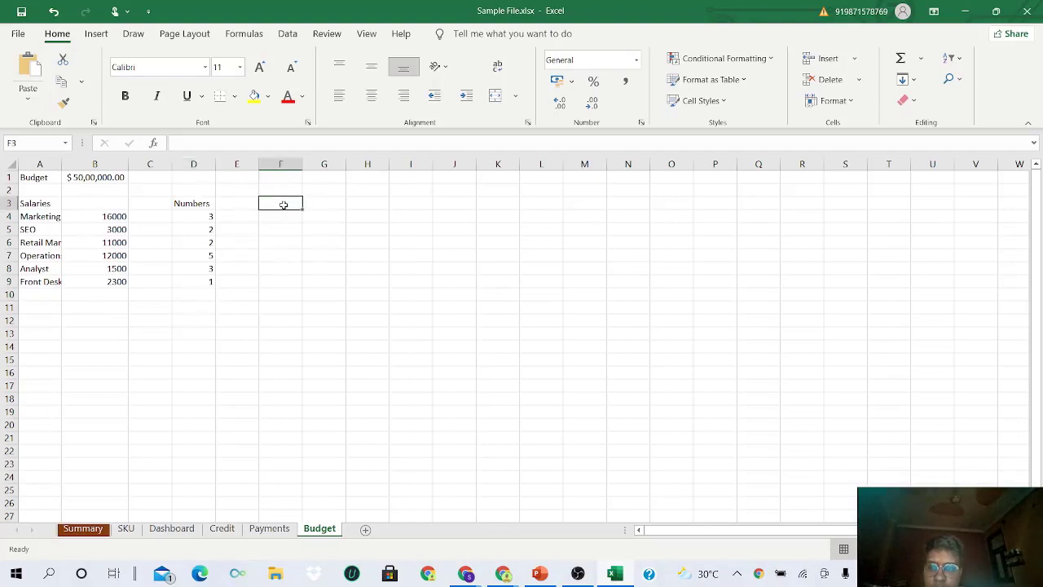
# - Add the Totals heading in F3 and the formula =B4*D4 in F4
pyautogui.write('Totals')
pyautogui.press('Return')
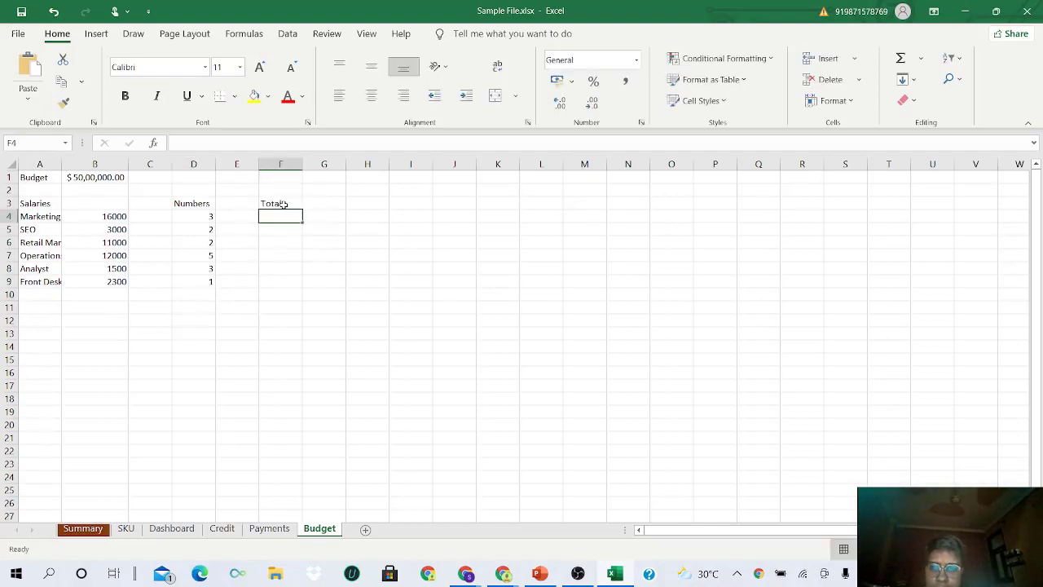
pyautogui.write('=')
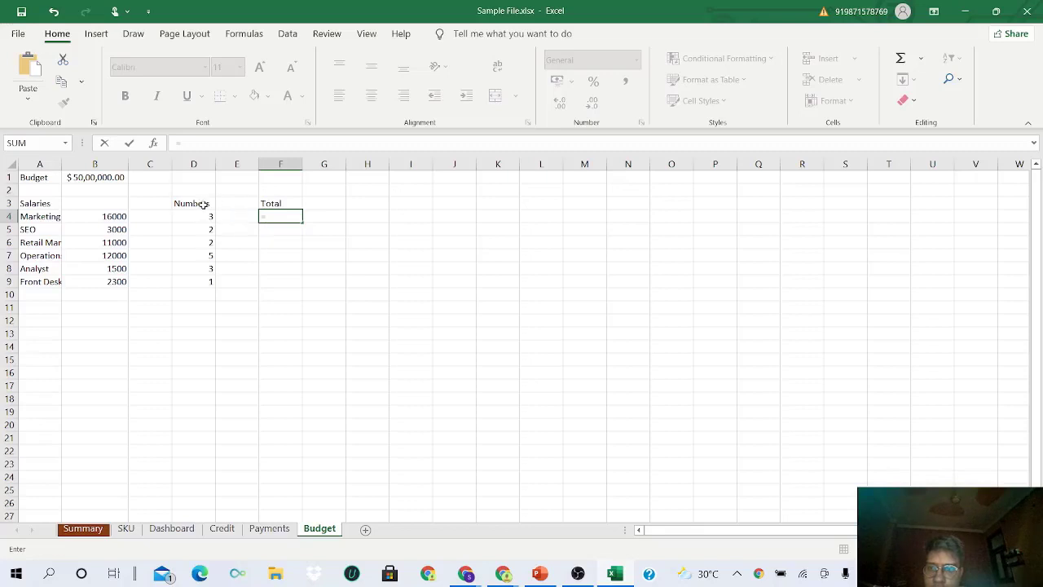
pyautogui.click(114, 217)
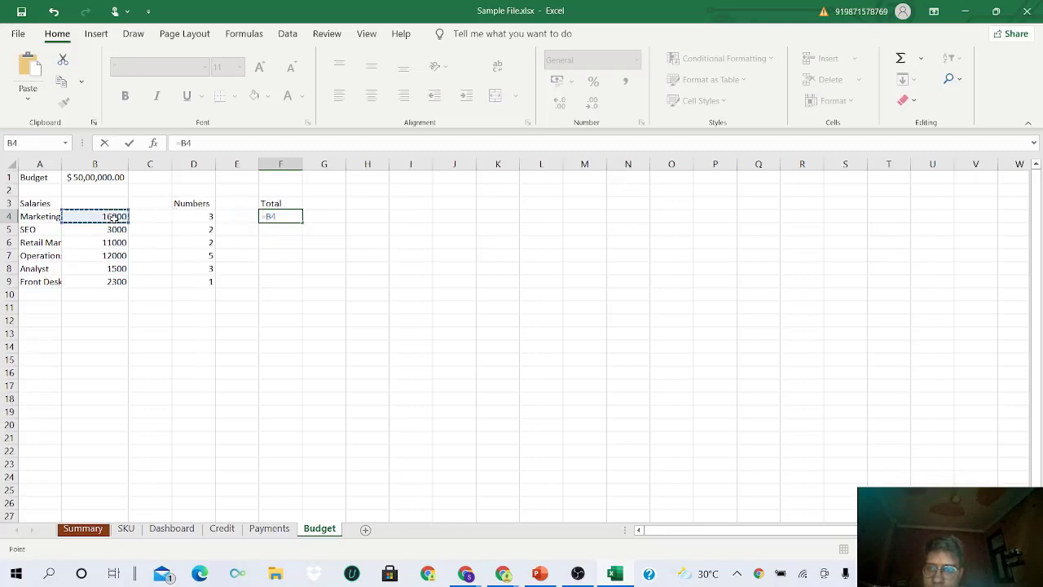
pyautogui.write('*')
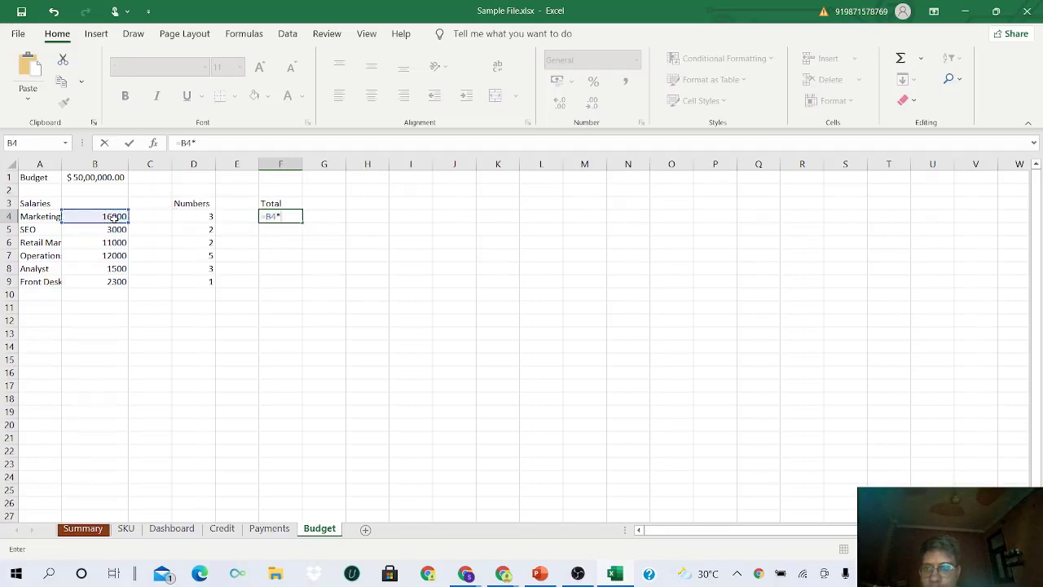
pyautogui.click(197, 217)
pyautogui.press('Return')
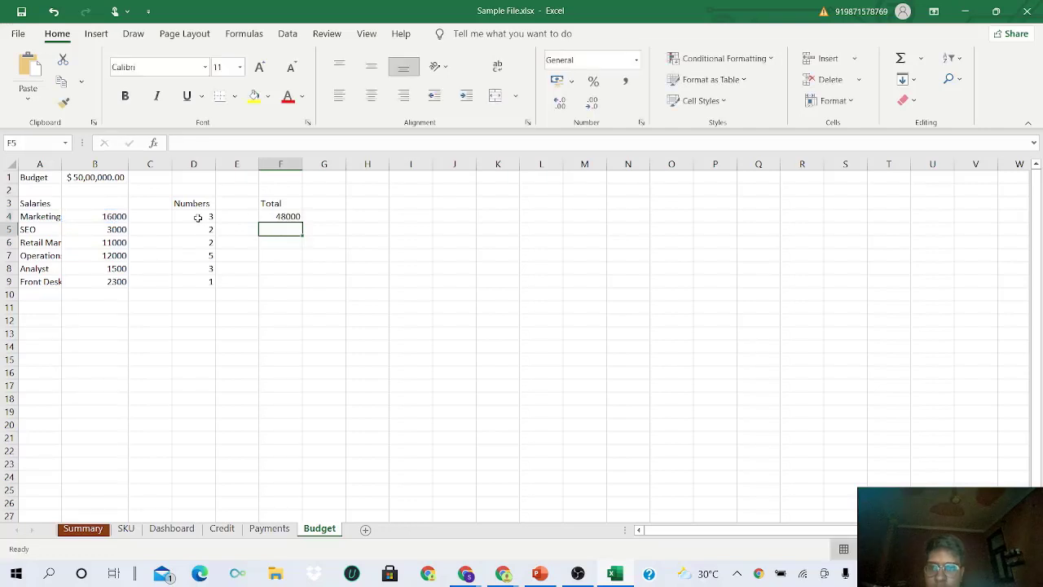
# - Fill the F4 formula down to F9
pyautogui.click(299, 218)
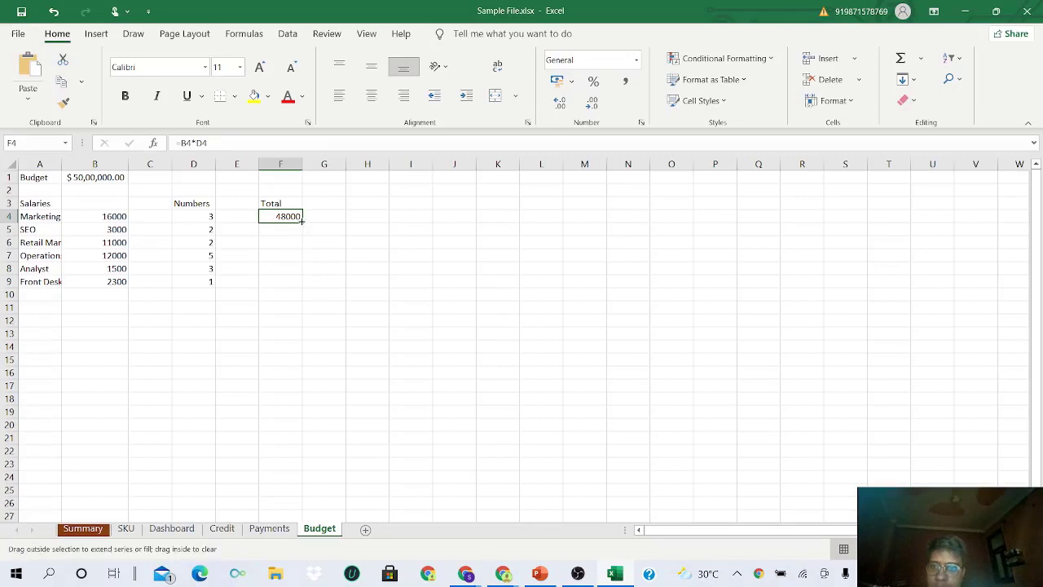
pyautogui.moveTo(301, 228); pyautogui.dragTo(298, 288)
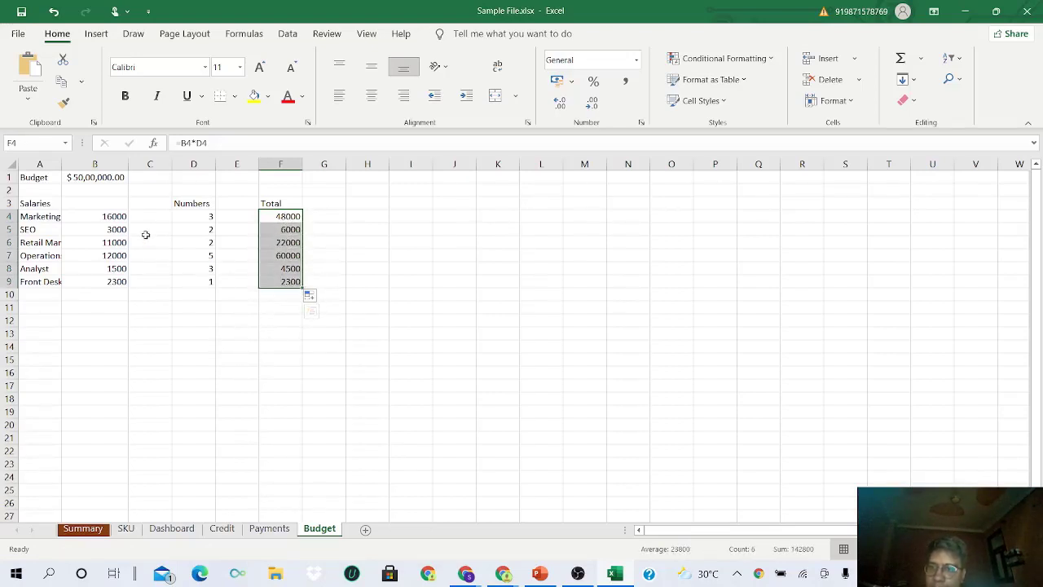
pyautogui.click(114, 208)
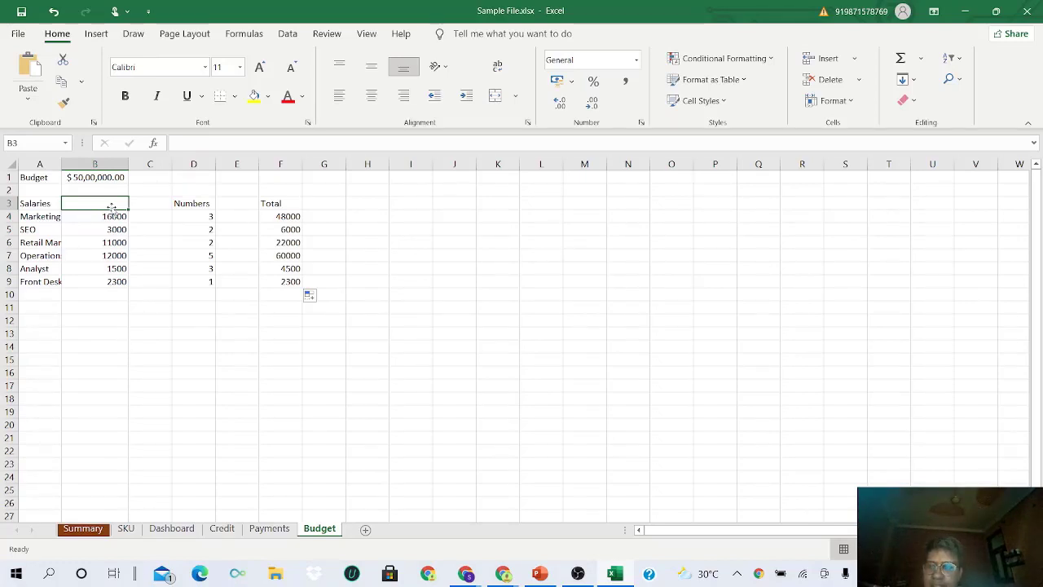
# - Type the label 'Total Cost Salaries' in A12
pyautogui.click(45, 206)
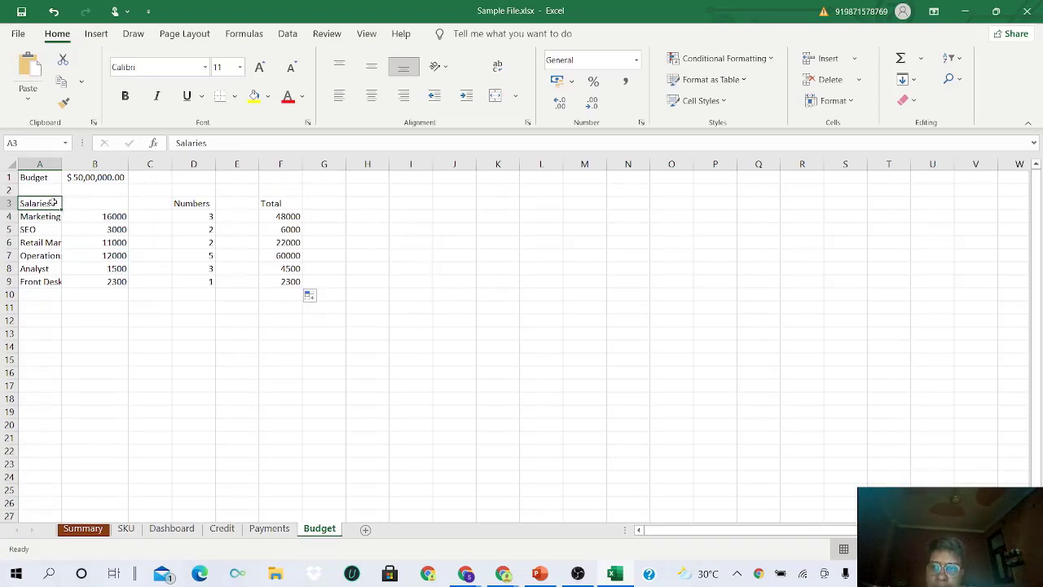
pyautogui.click(46, 321)
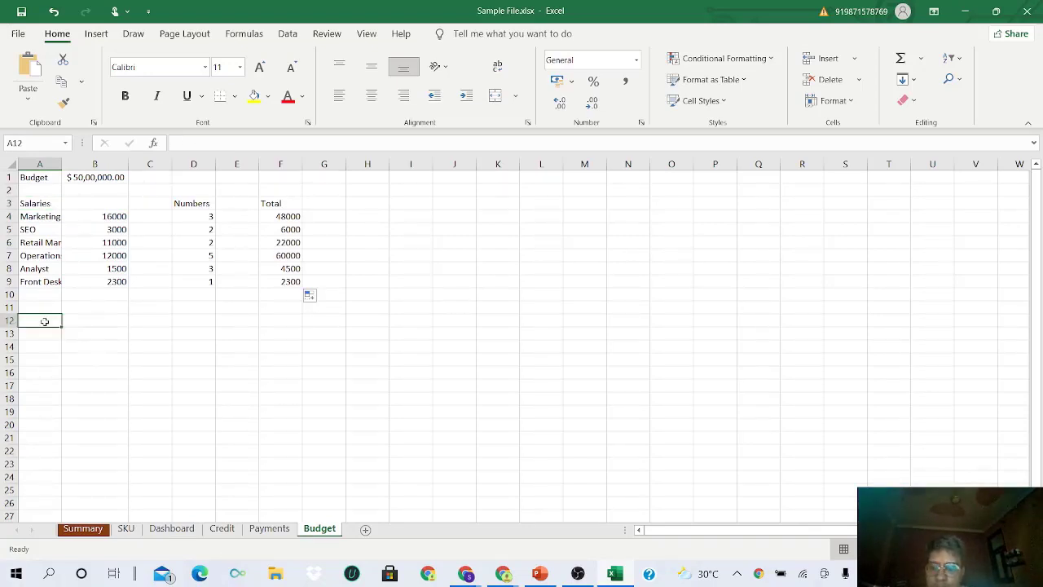
pyautogui.write('Total Co')
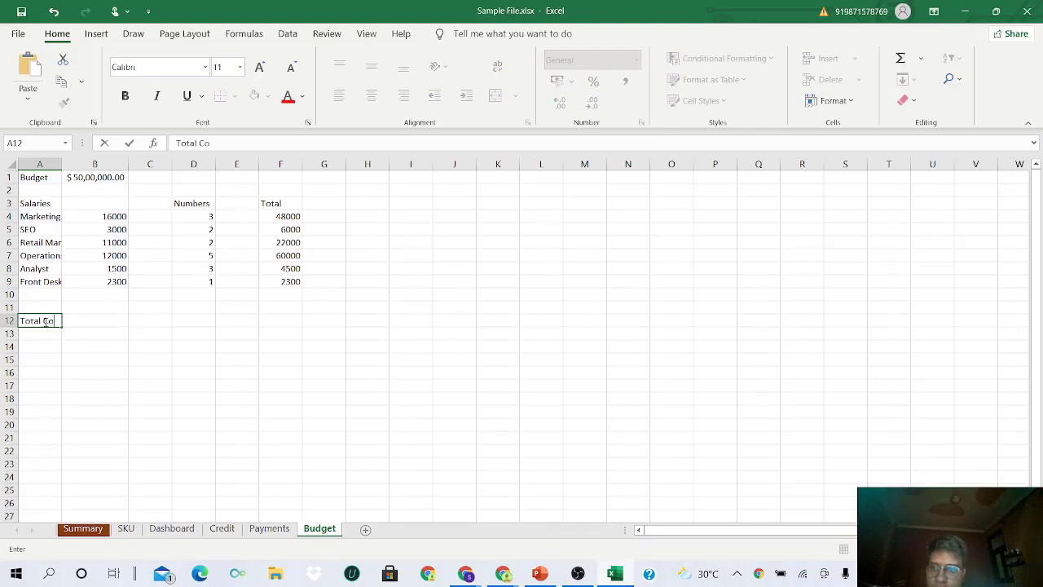
pyautogui.write('st Salaries')
pyautogui.press('Tab')
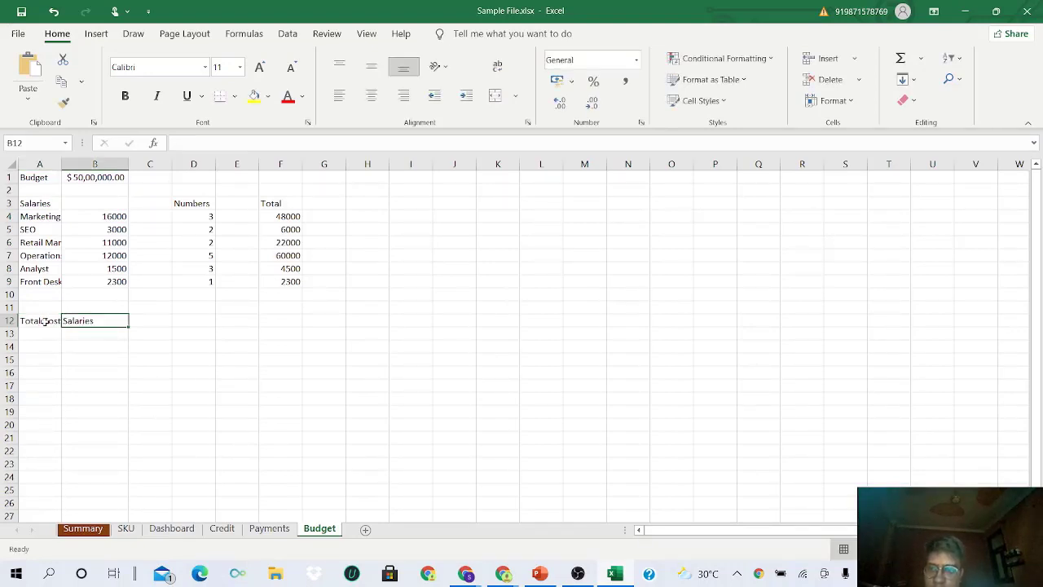
# - Enter =SUM(F4:F9) in B12 to total the Totals column
pyautogui.write('=')
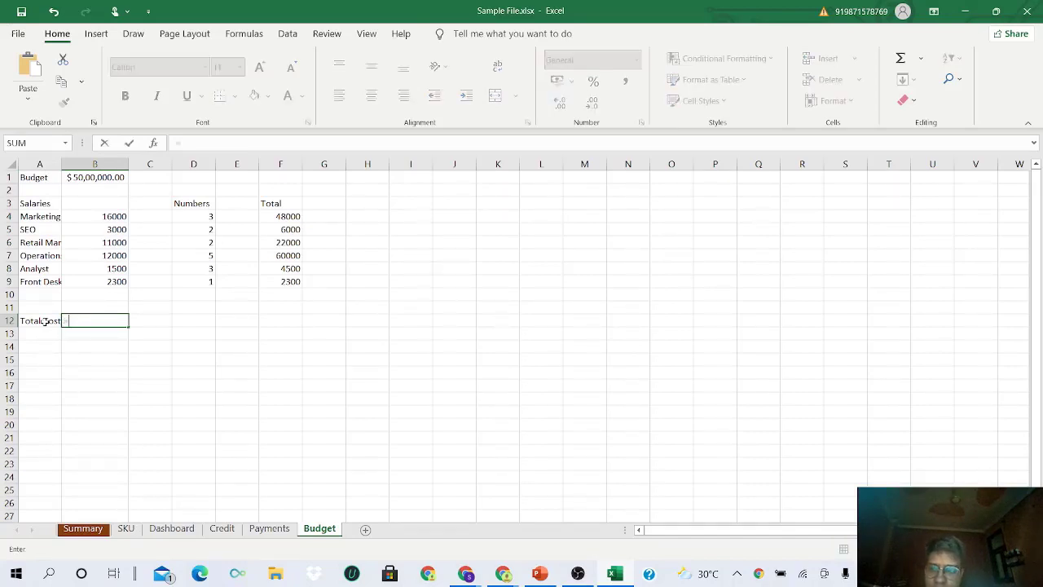
pyautogui.write('Su')
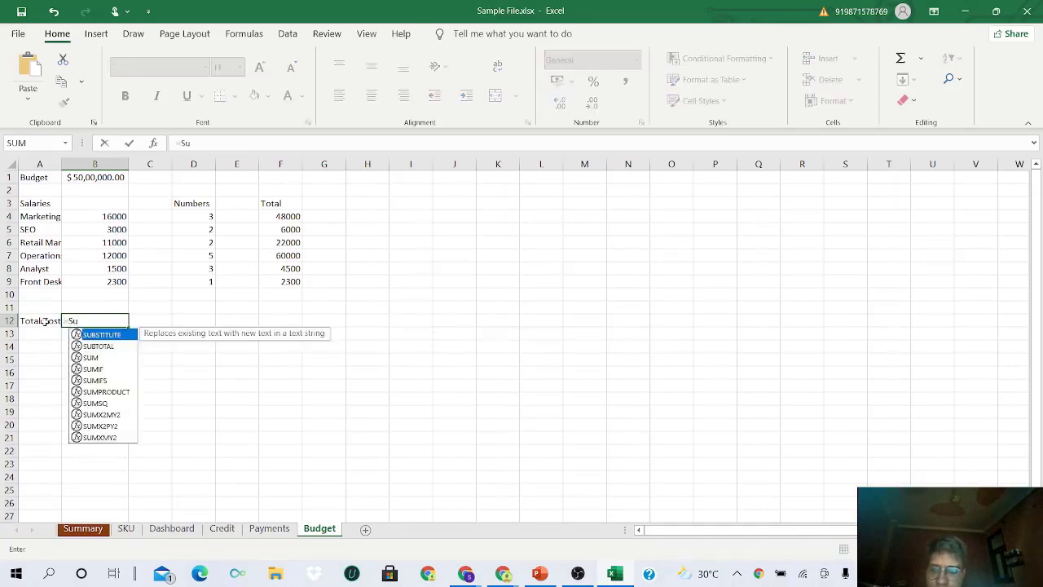
pyautogui.press('Tab')
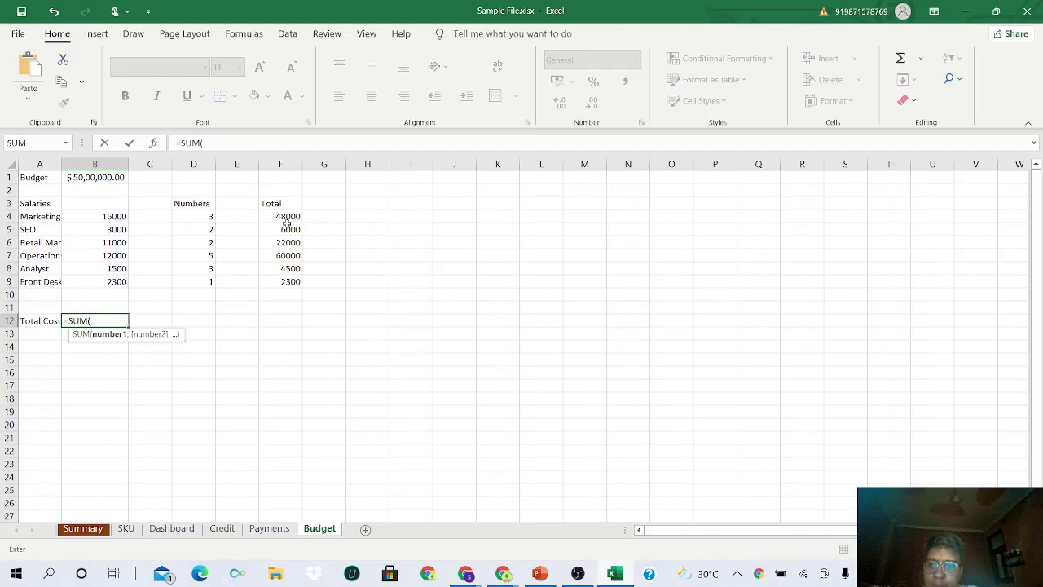
pyautogui.moveTo(287, 216); pyautogui.dragTo(286, 280)
pyautogui.write(')')
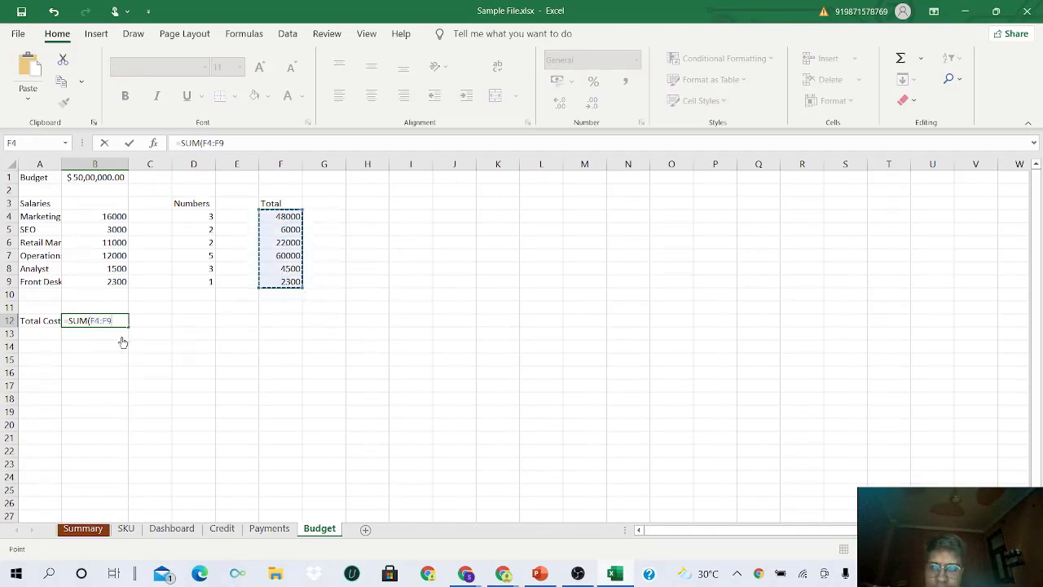
pyautogui.press('Return')
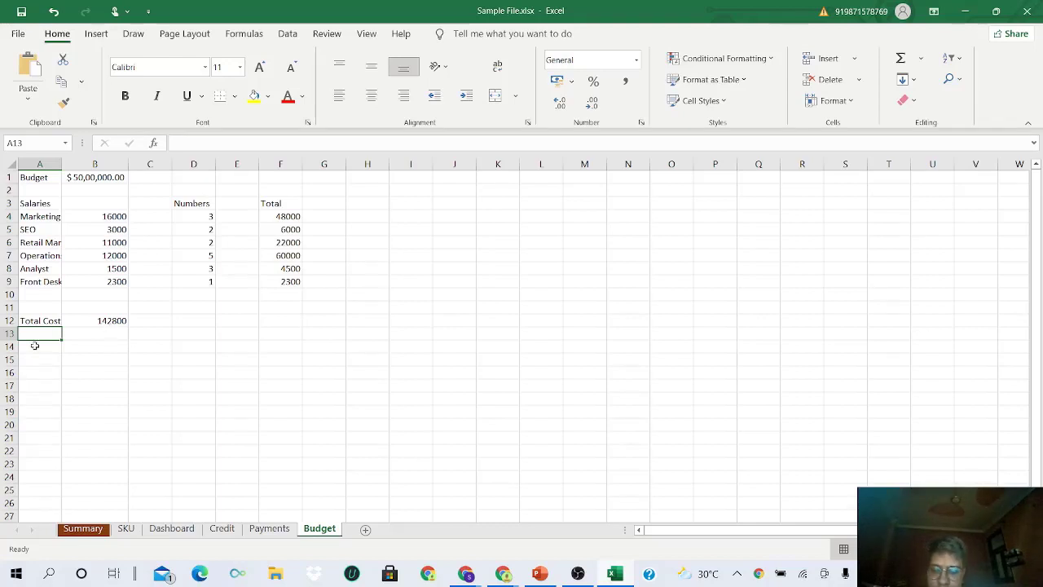
# - Type the label 'Mony Left' in A13
pyautogui.write('Mony L')
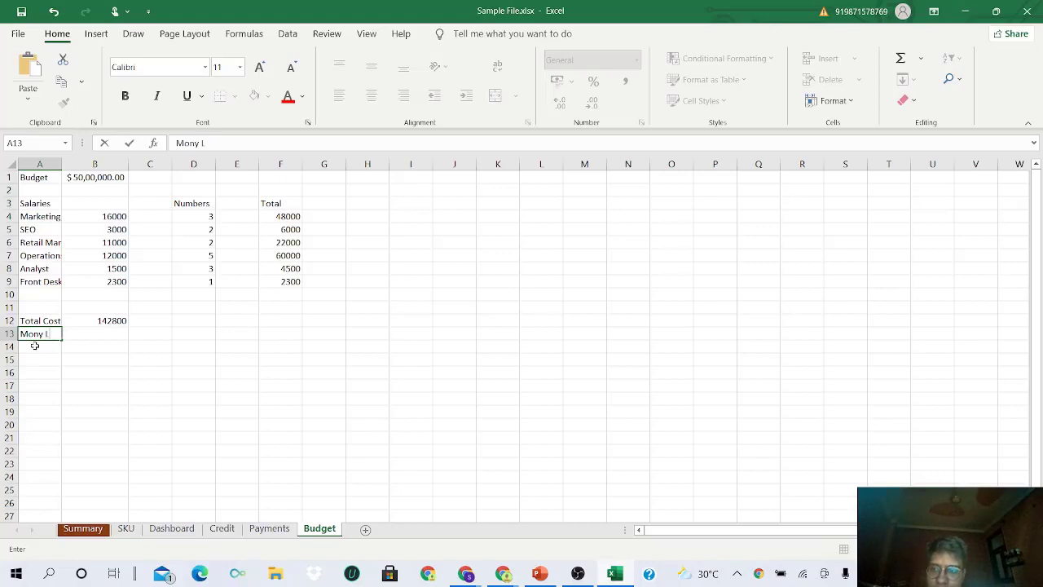
pyautogui.write('ef')
pyautogui.press('Tab')
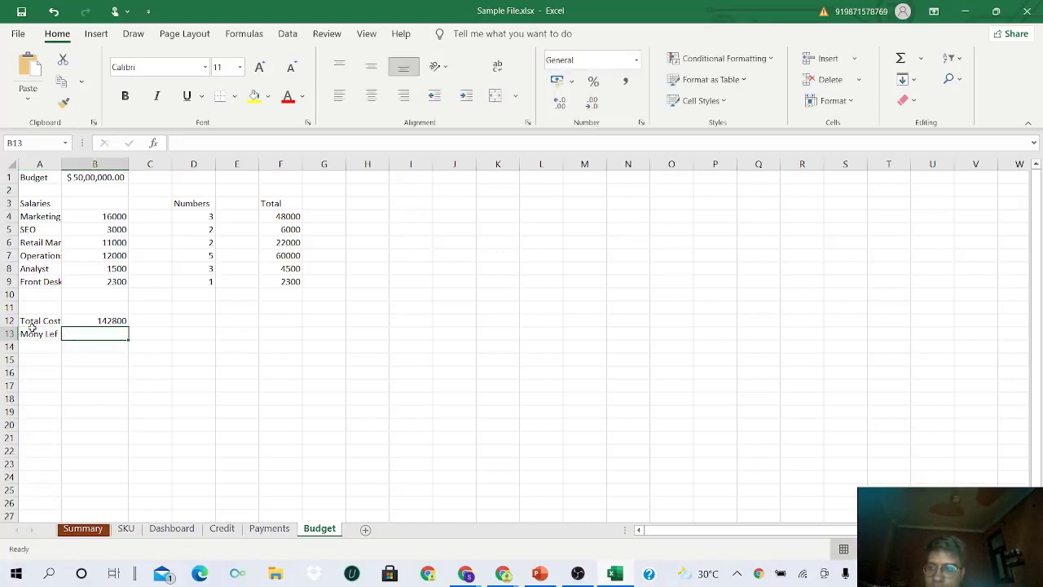
pyautogui.click(33, 331)
pyautogui.click(230, 144)
pyautogui.write('t')
pyautogui.press('Tab')
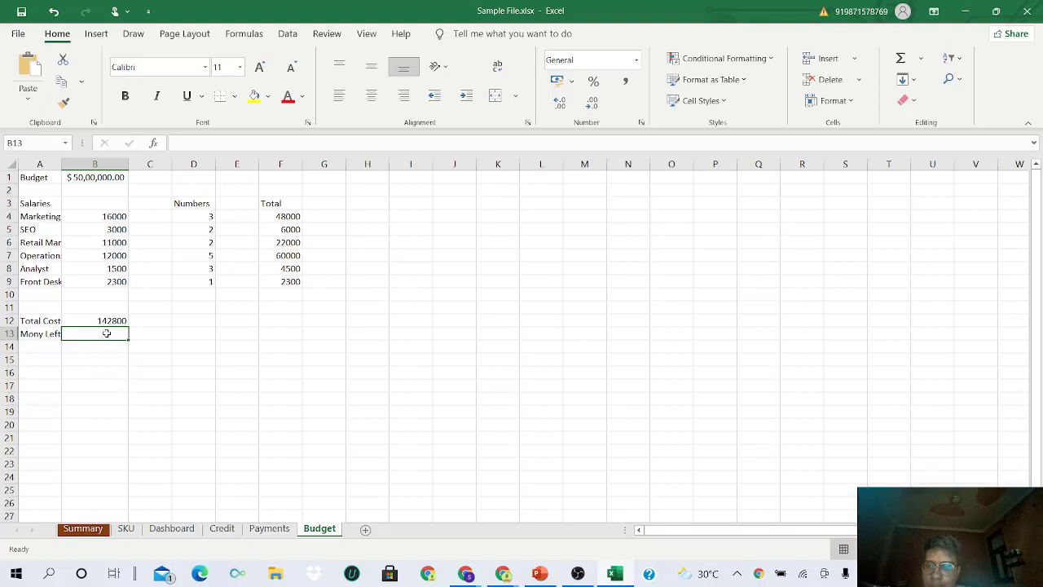
# - Enter =B1-B12 in B13 to compute the money left
pyautogui.write('=')
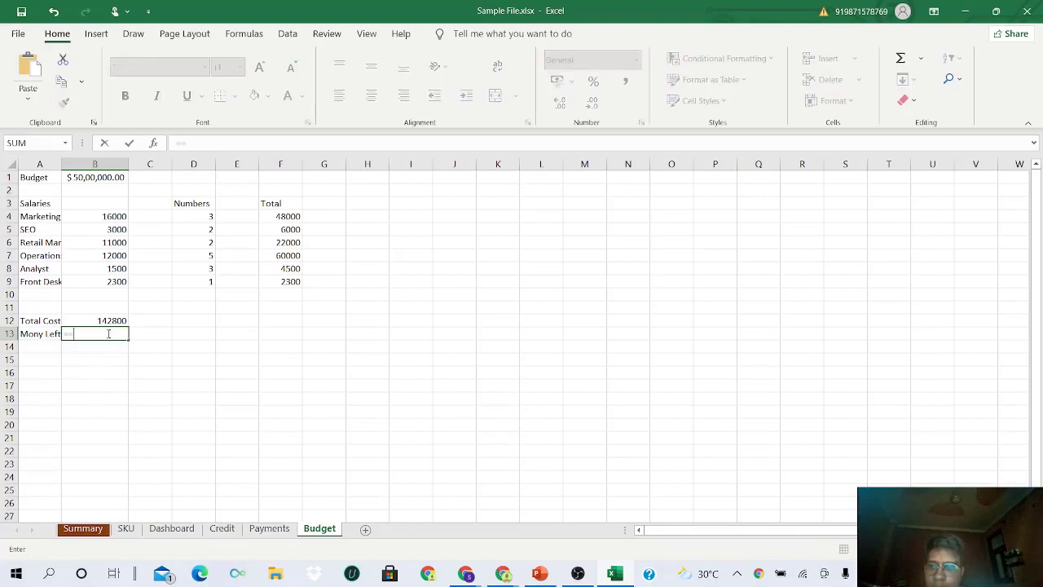
pyautogui.click(95, 177)
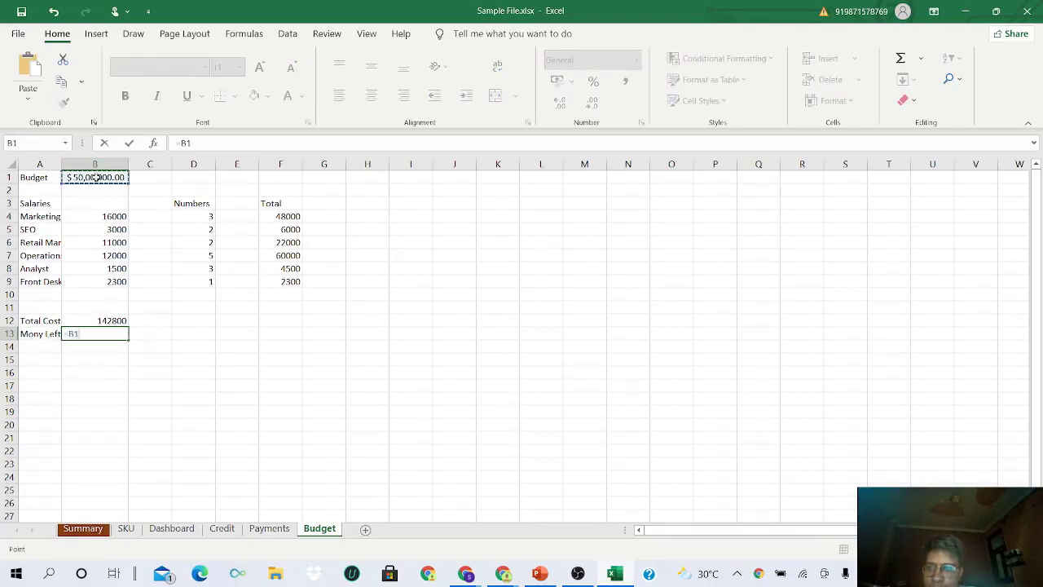
pyautogui.write('-')
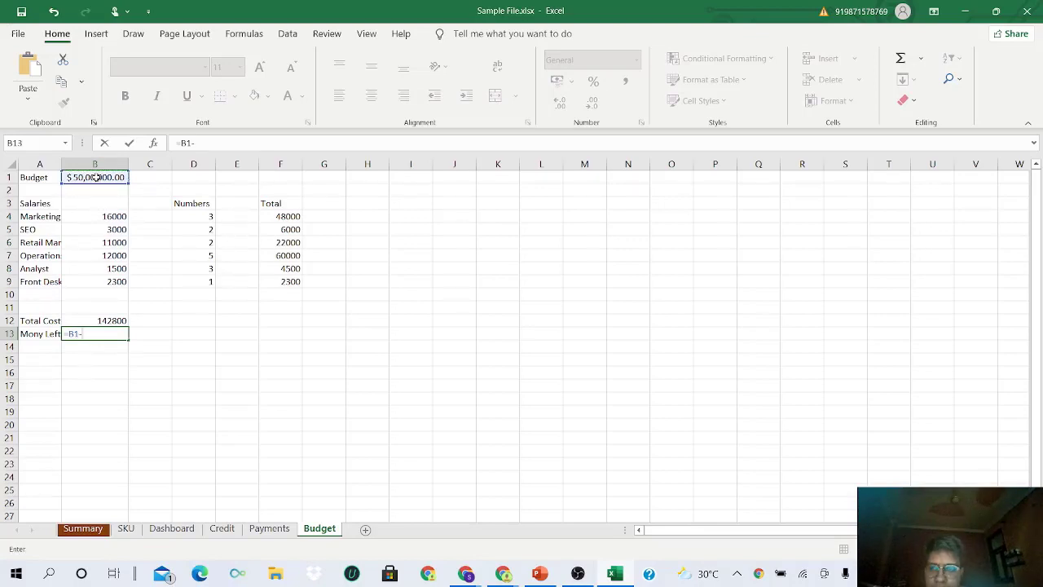
pyautogui.click(114, 320)
pyautogui.press('Return')
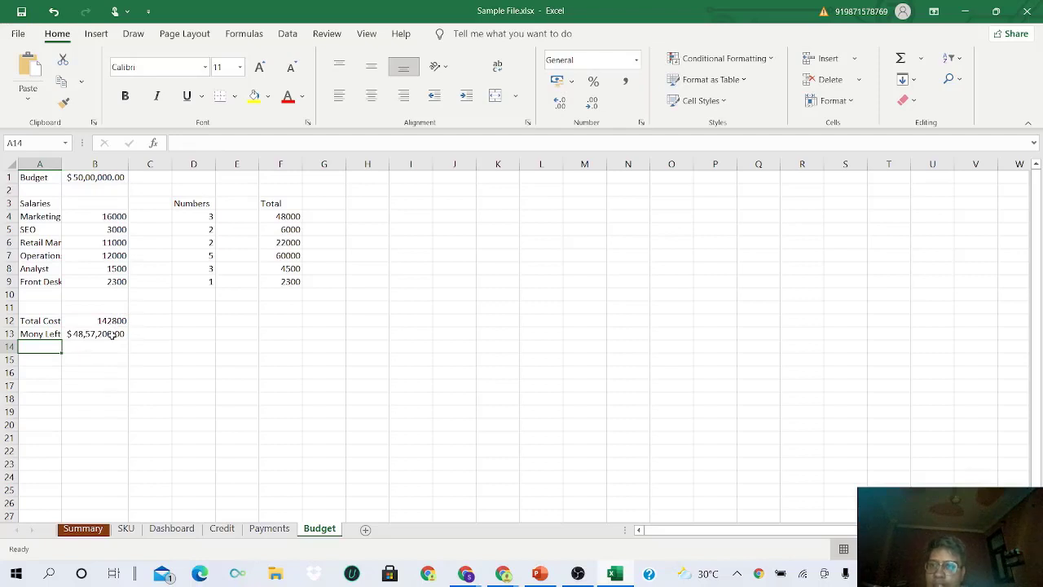
pyautogui.moveTo(114, 217); pyautogui.dragTo(118, 284)
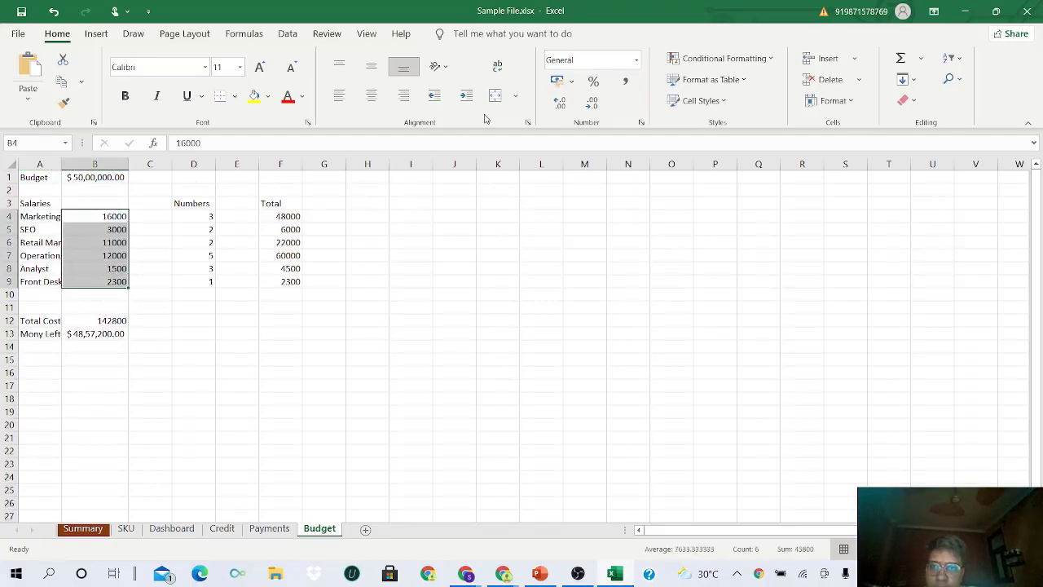
# - Apply $ English (United States) accounting format to B4:B9, F4:F9 and B12
pyautogui.click(573, 81)
pyautogui.click(595, 123)
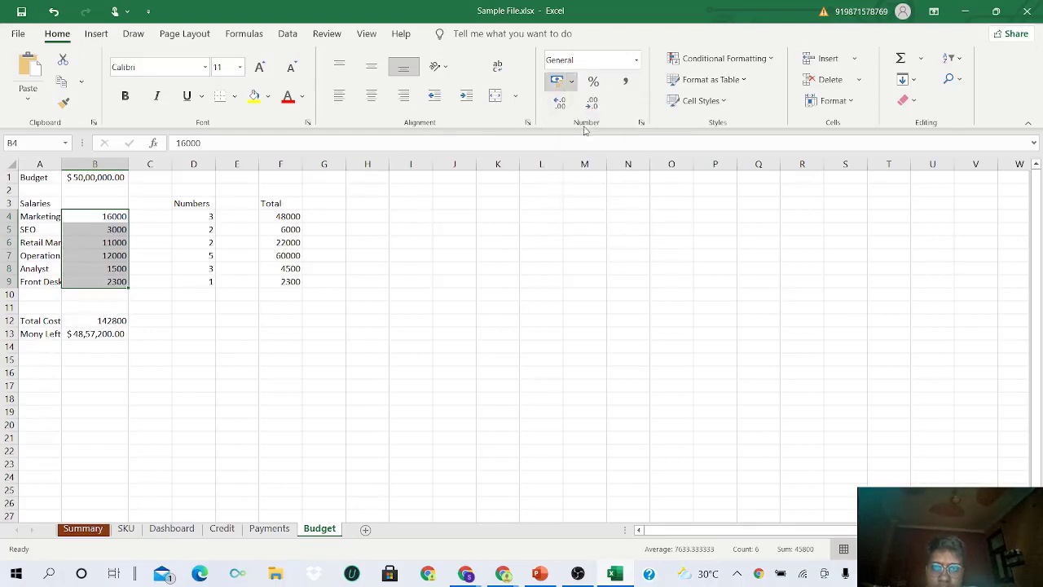
pyautogui.moveTo(292, 217); pyautogui.dragTo(295, 282)
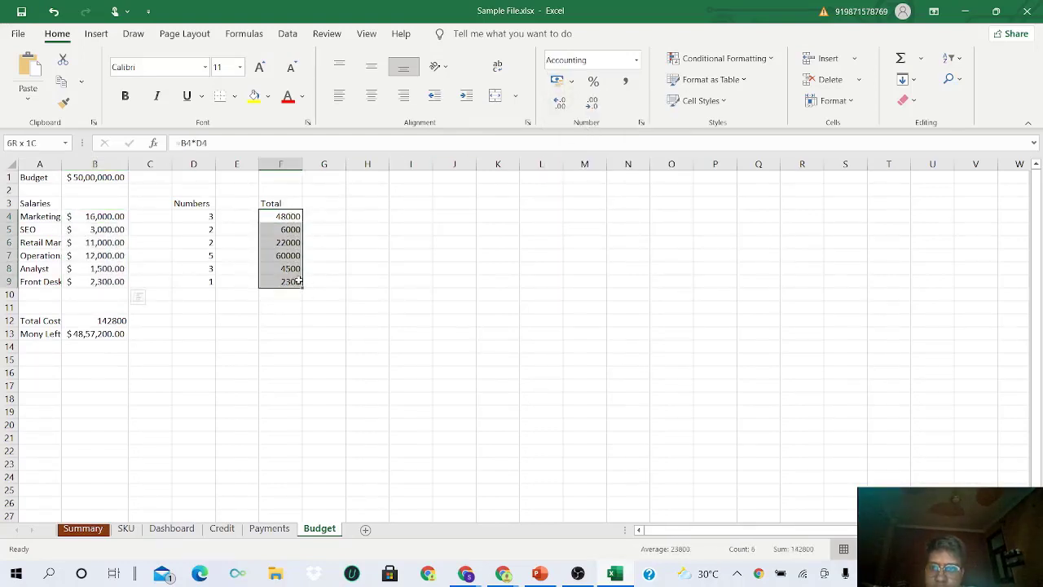
pyautogui.click(573, 82)
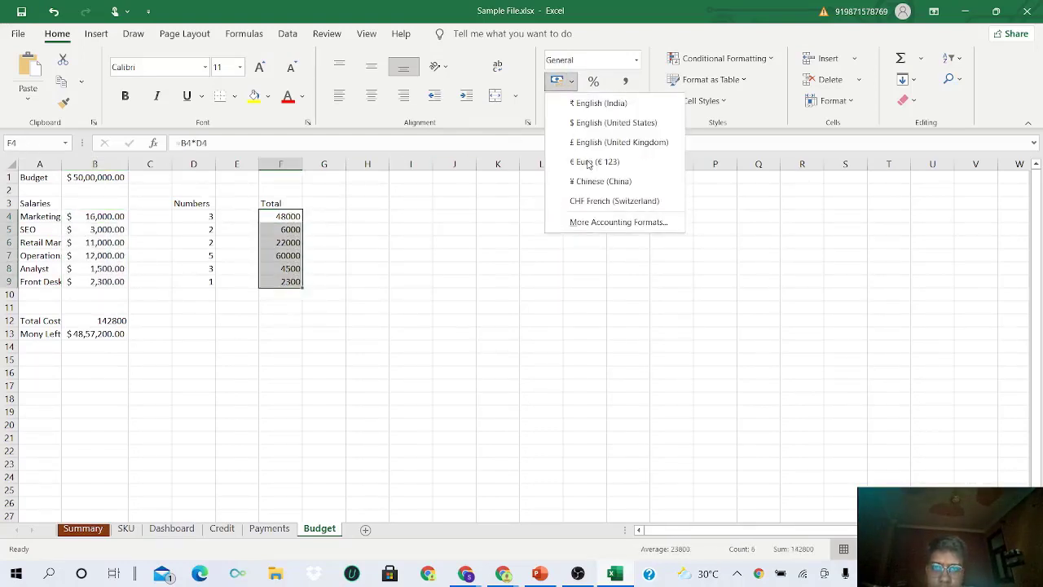
pyautogui.click(597, 123)
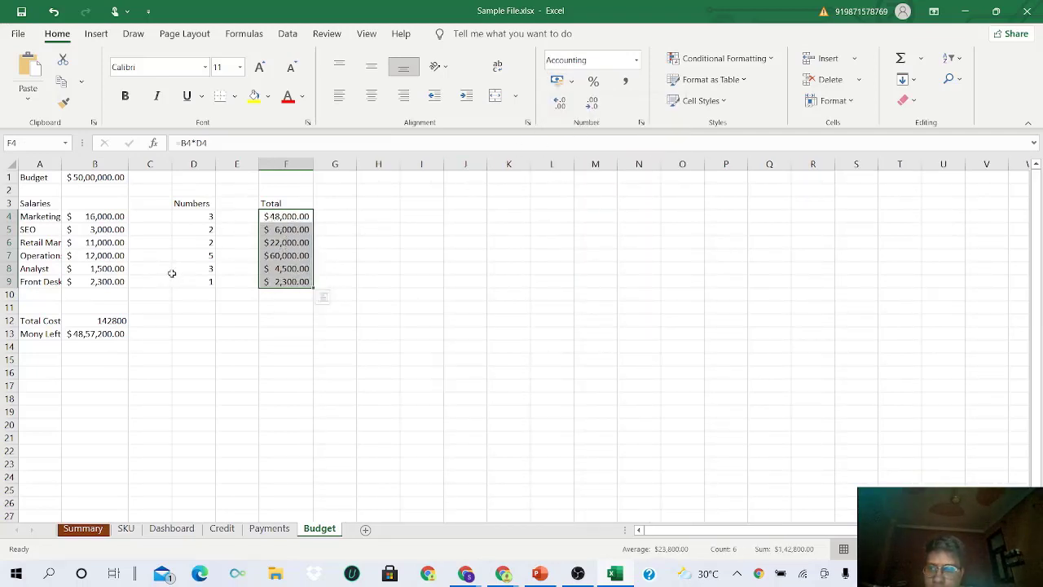
pyautogui.click(110, 320)
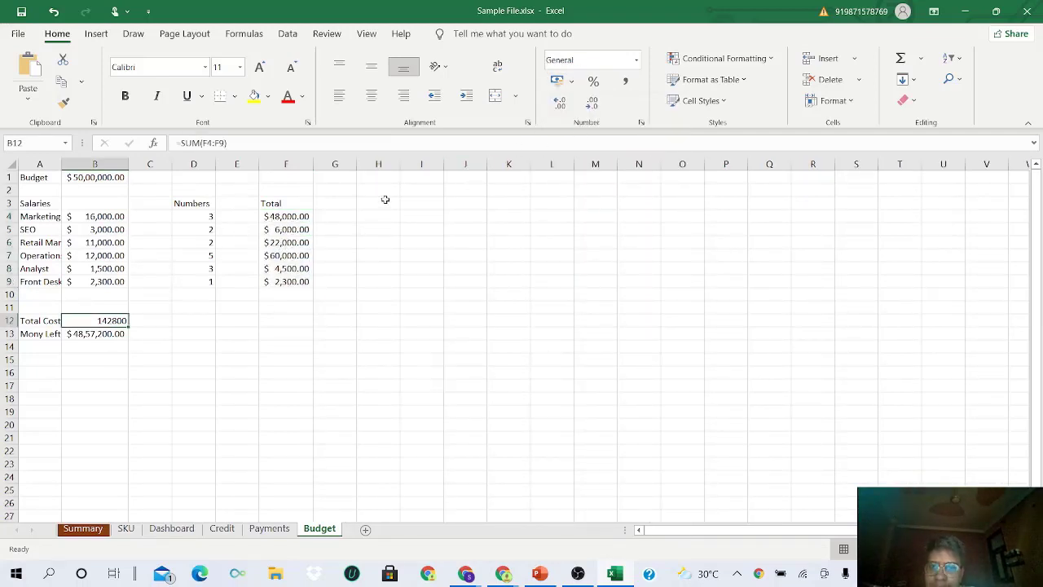
pyautogui.click(572, 81)
pyautogui.click(590, 122)
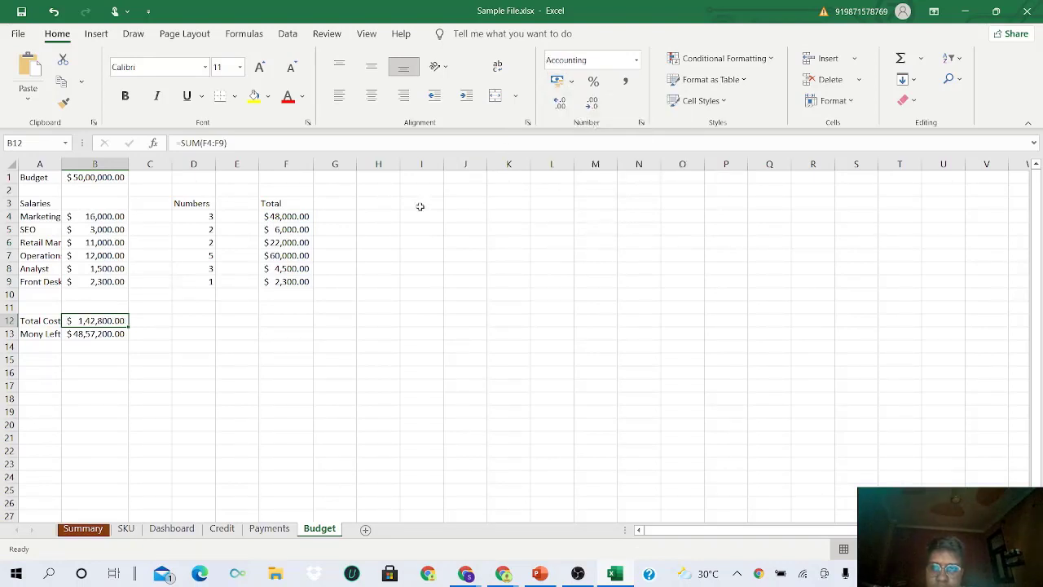
pyautogui.click(114, 334)
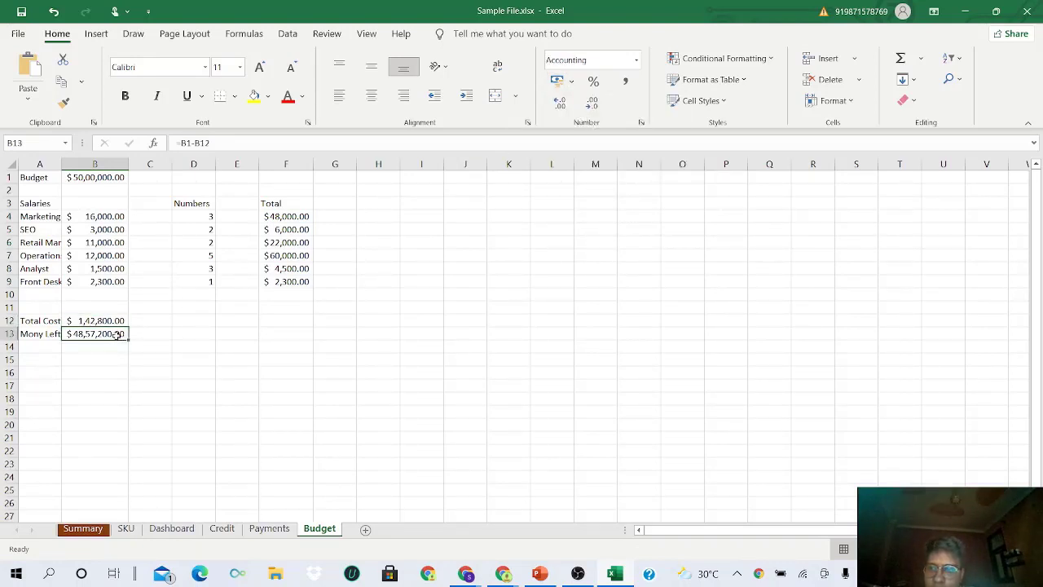
pyautogui.doubleClick(61, 167)
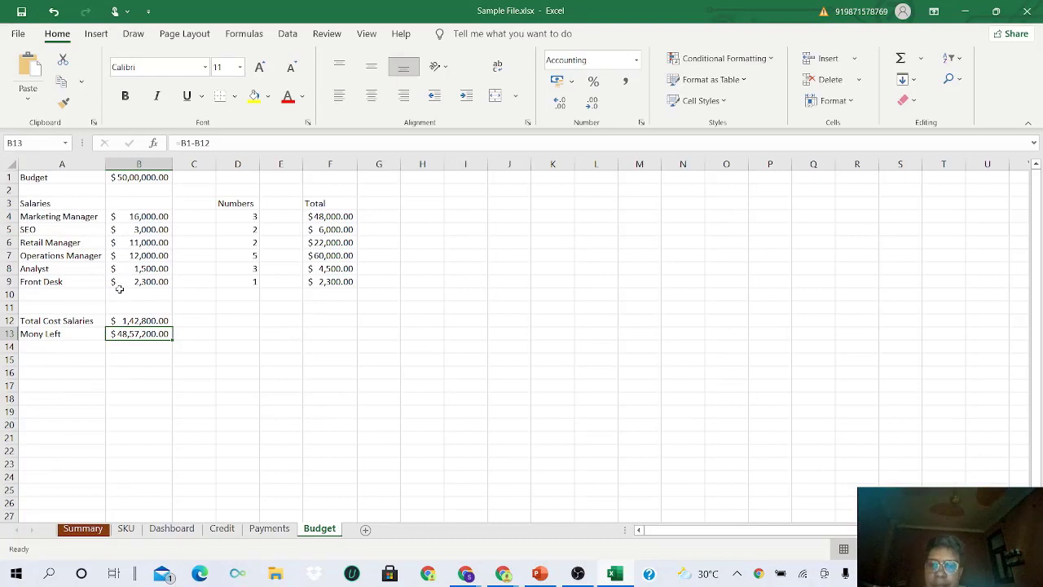
pyautogui.click(75, 360)
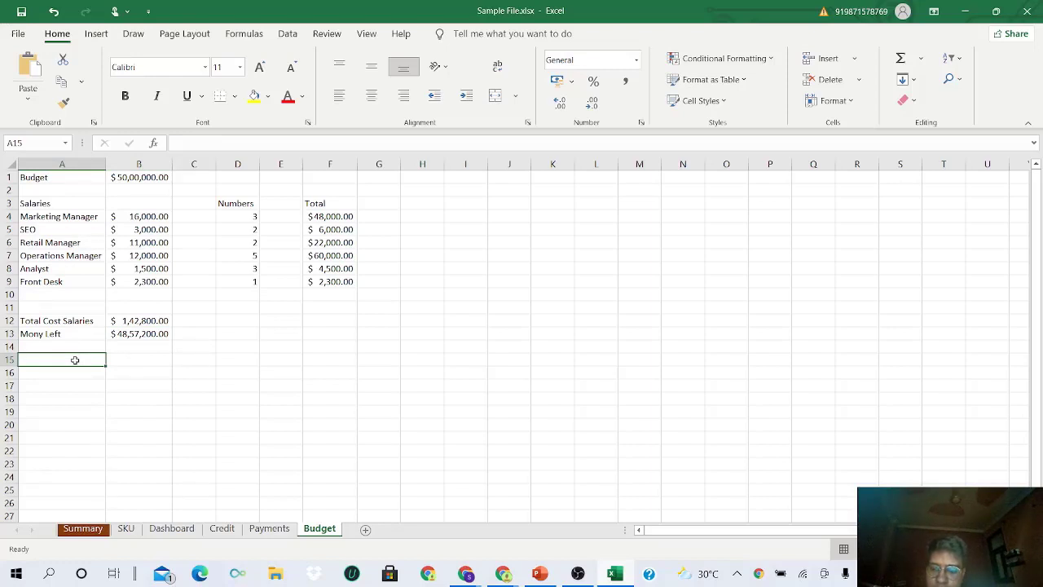
# - Type the 'Equipment and Costs' heading in A15
pyautogui.write('Equipme')
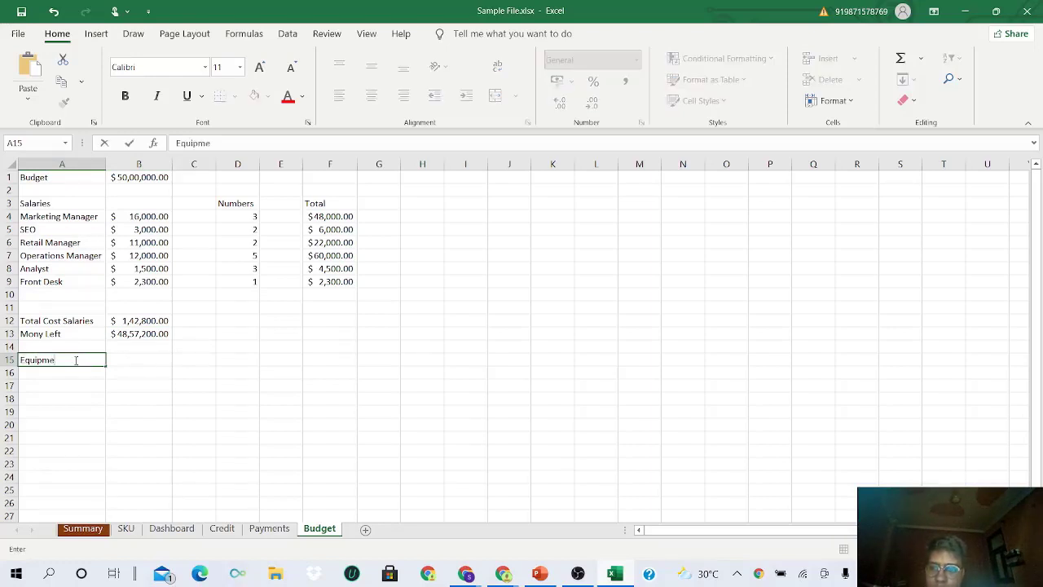
pyautogui.write('nt and Co')
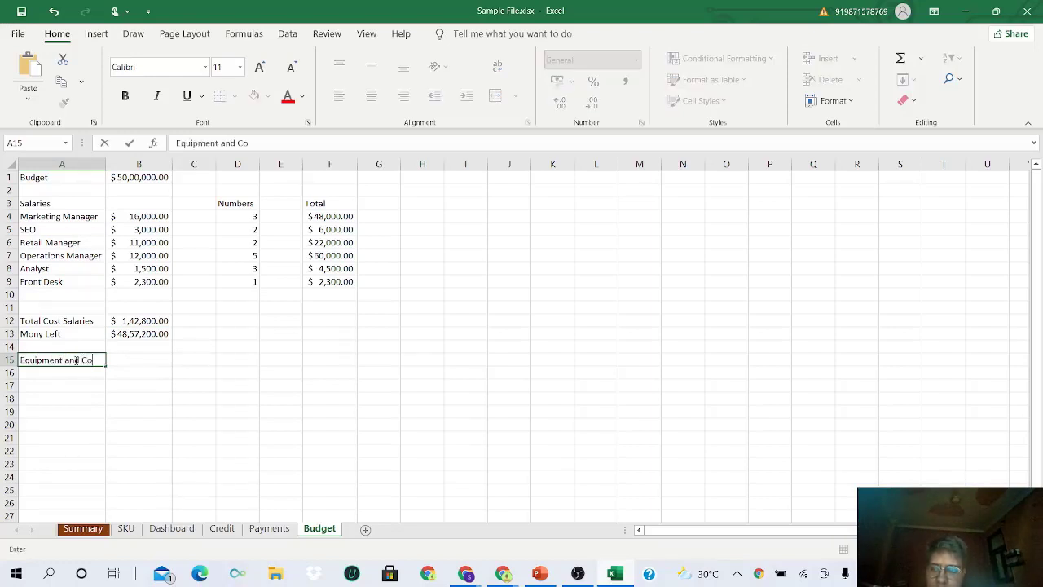
pyautogui.write('sts')
pyautogui.click(140, 357)
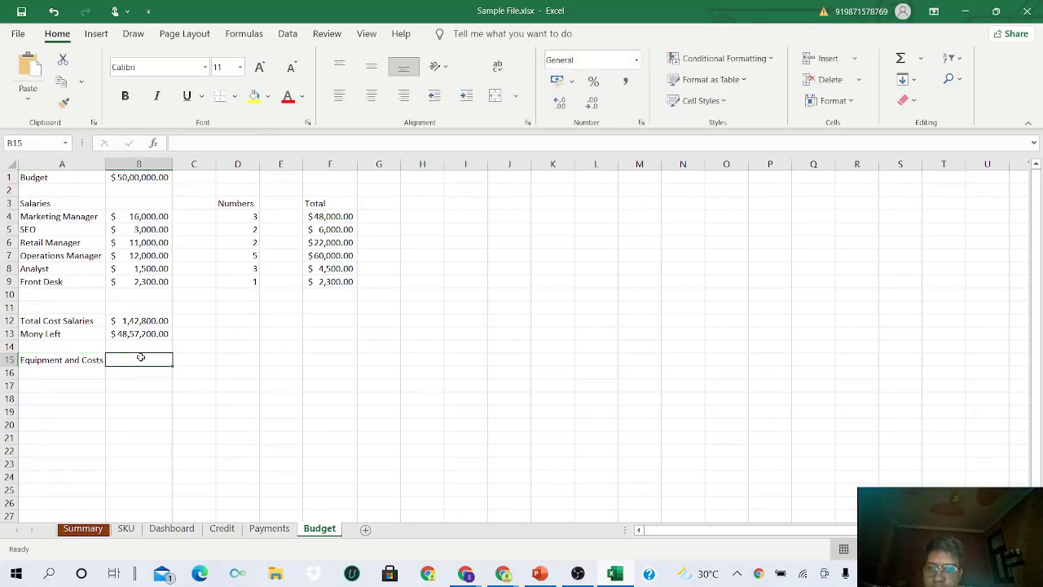
pyautogui.click(68, 374)
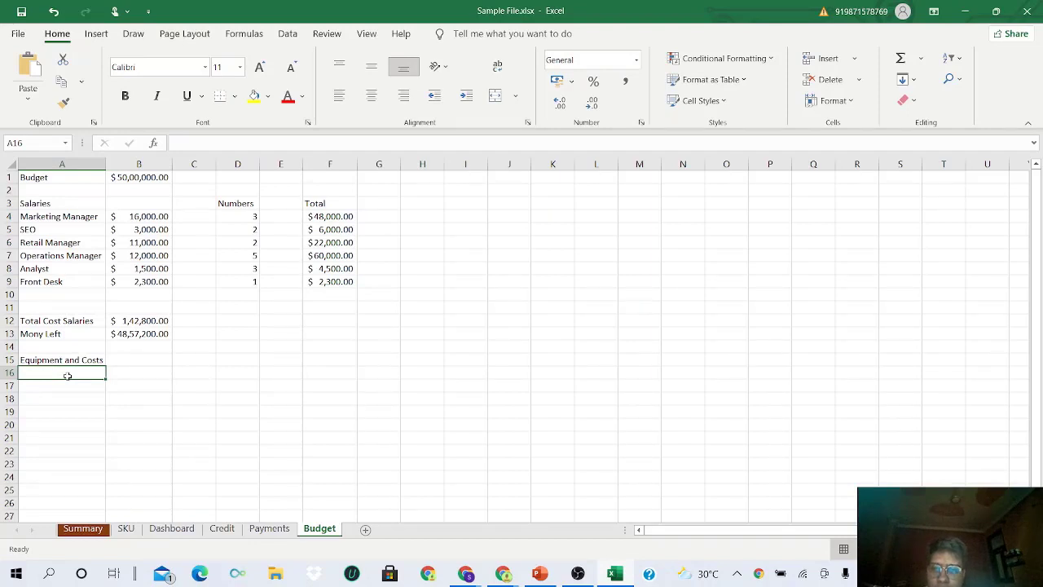
# - List Car, Truck, Packaging Machine, Printing Machine and Labelling Machine in A16:A20
pyautogui.write('Car')
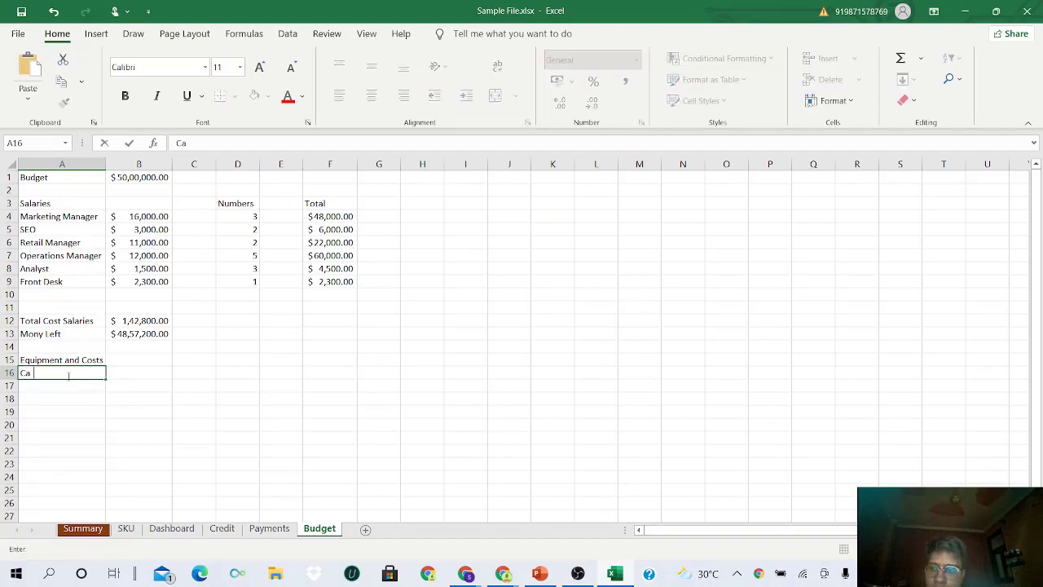
pyautogui.press('Return')
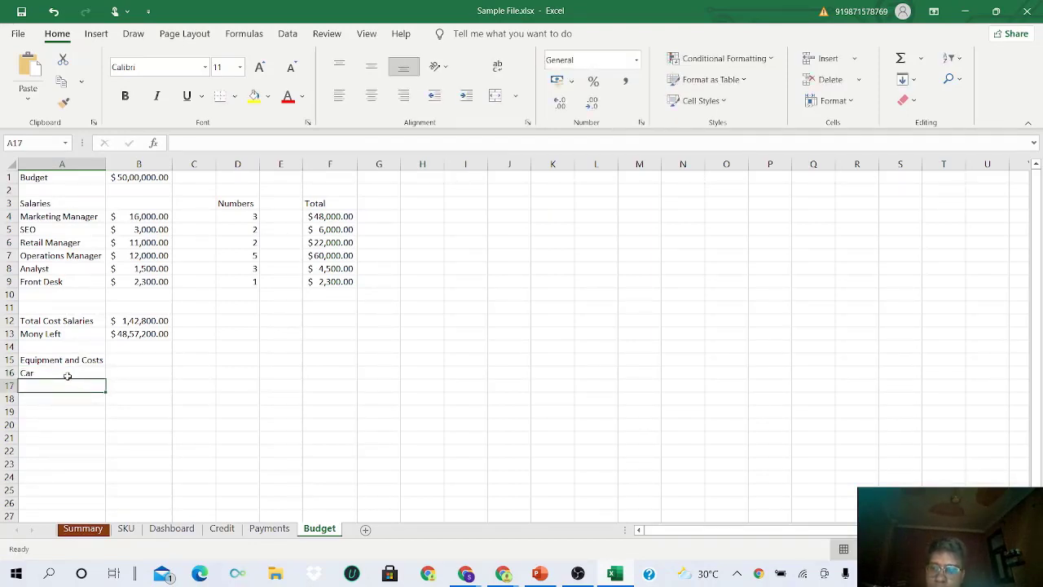
pyautogui.write('Truck')
pyautogui.press('Return')
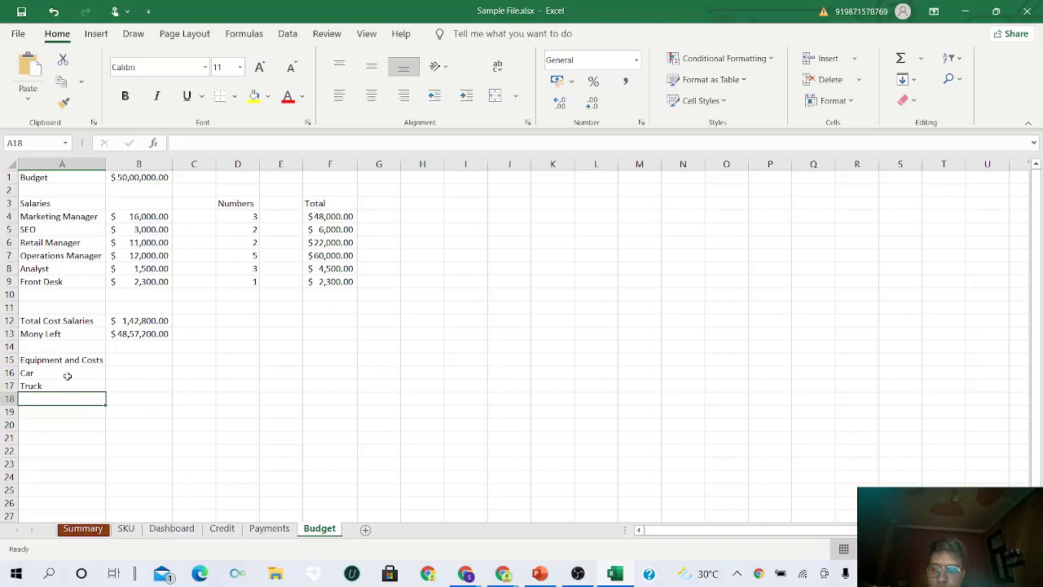
pyautogui.write('Packa')
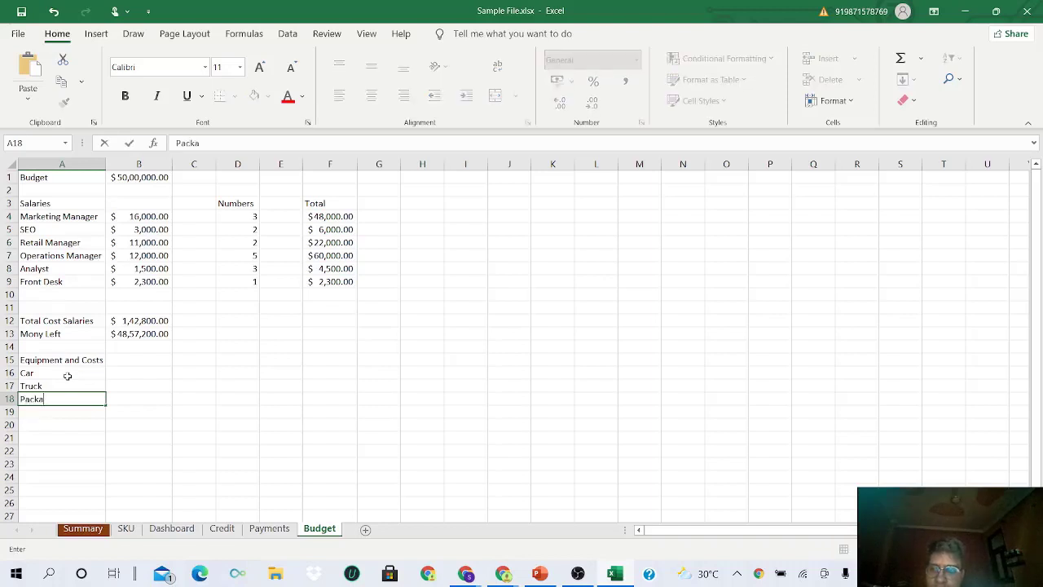
pyautogui.write('ging Machine')
pyautogui.press('Return')
pyautogui.write('S')
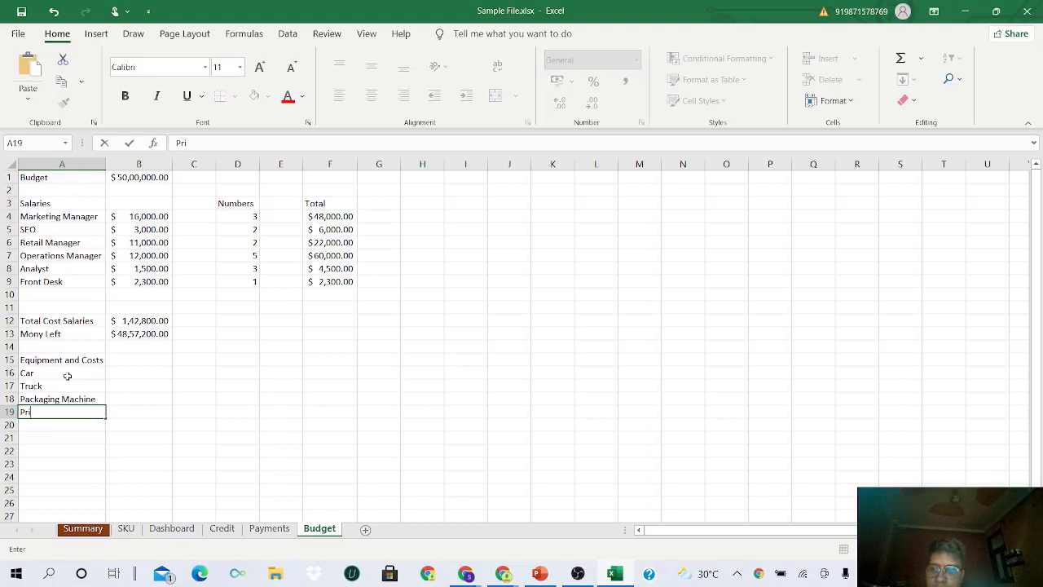
pyautogui.write('ting Machine')
pyautogui.press('Return')
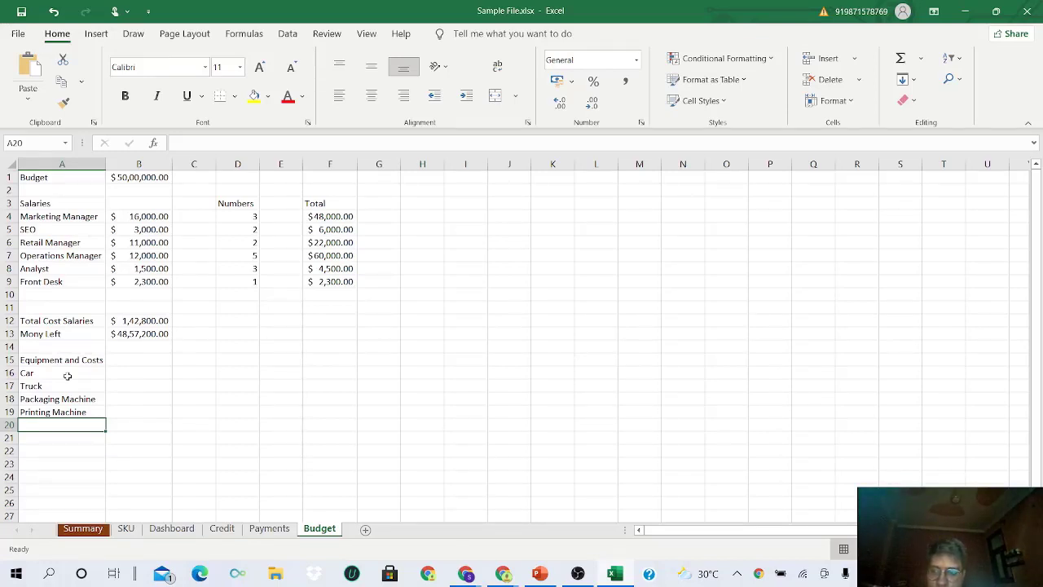
pyautogui.write('Labelli')
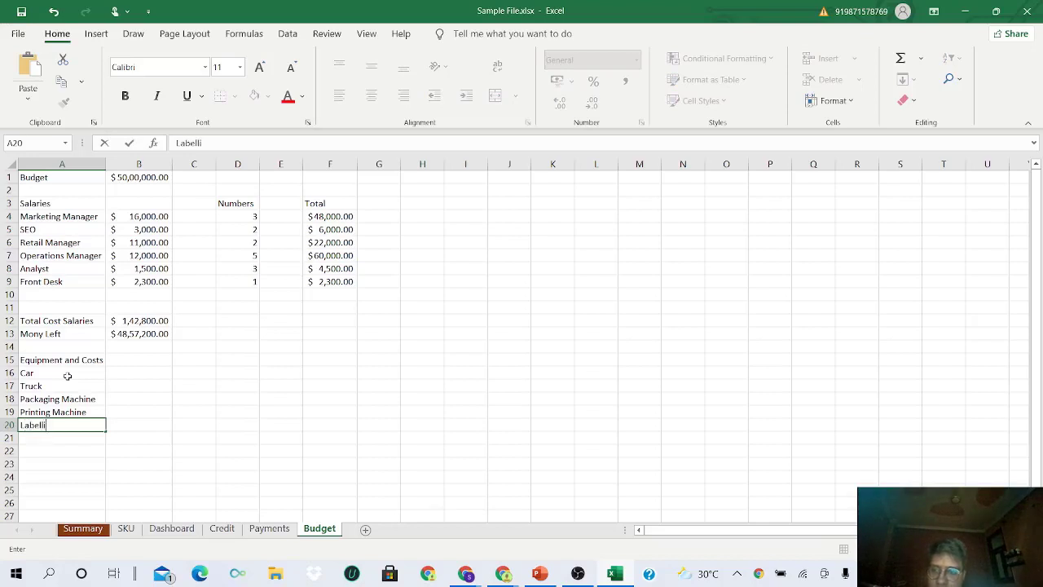
pyautogui.write('ng Machine')
pyautogui.press('Return')
# - Select the five equipment names in A16:A20, then pick B15
pyautogui.click(67, 374)
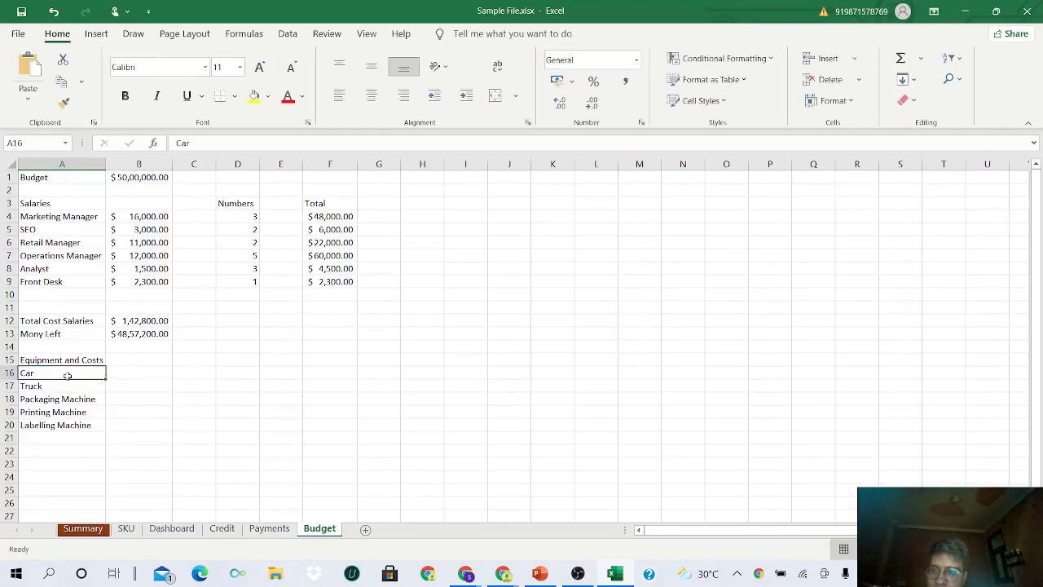
pyautogui.moveTo(68, 374); pyautogui.dragTo(73, 434)
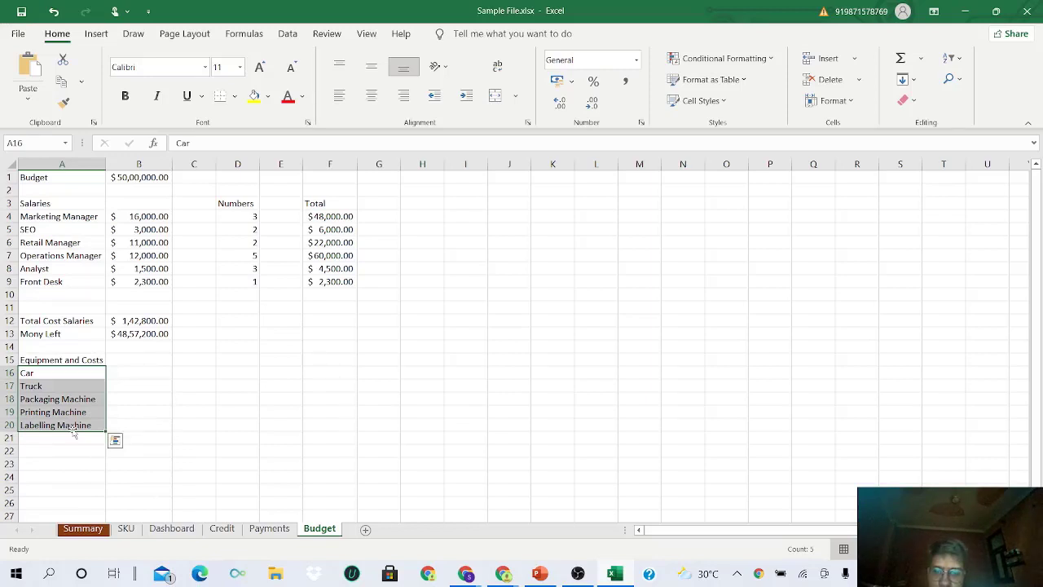
pyautogui.click(132, 359)
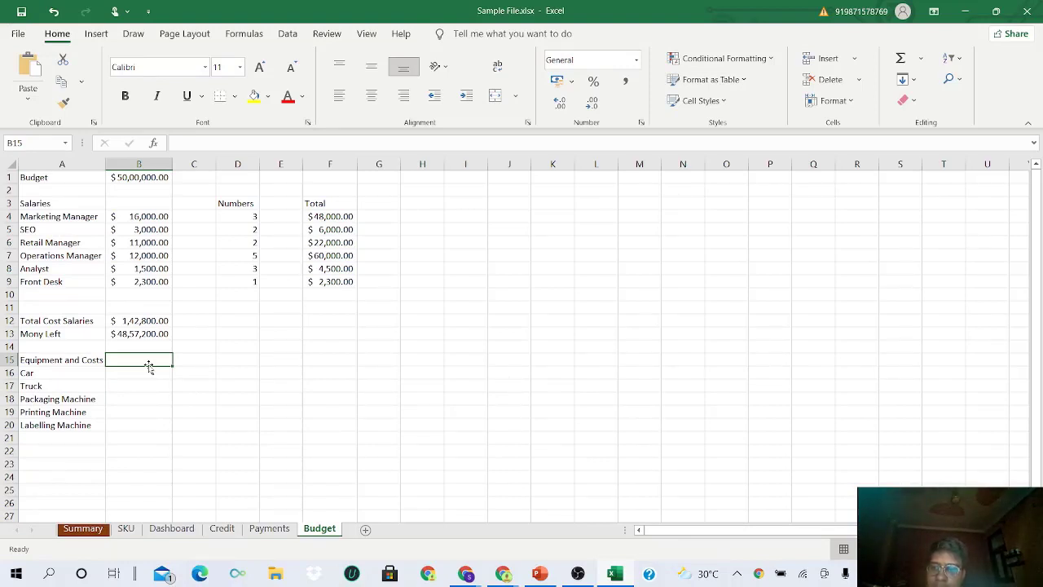
# - Enter costs 5000, 10000, 12000, 12000 and 200 in B16:B20 and select them
pyautogui.click(149, 368)
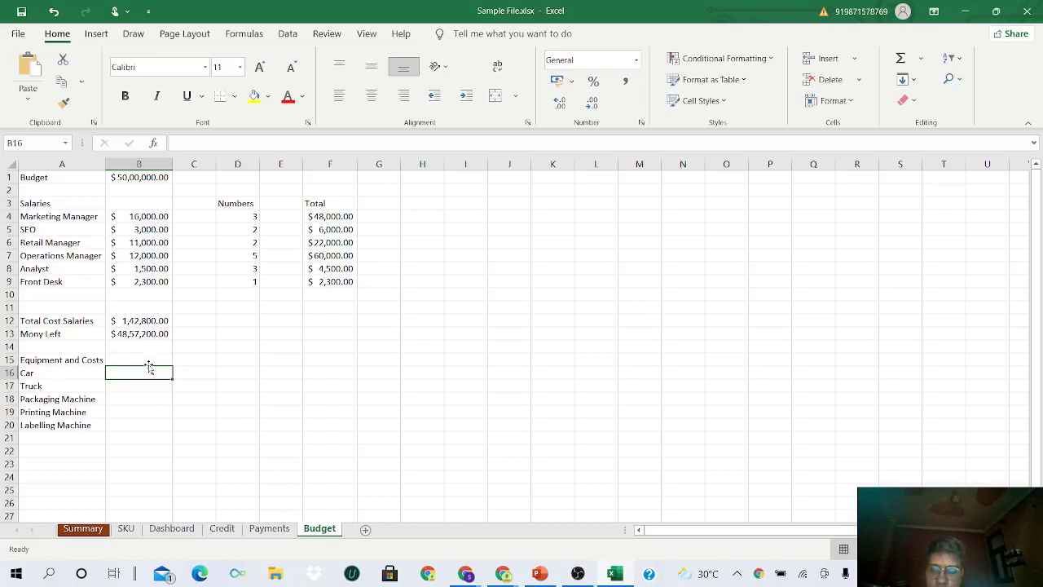
pyautogui.write('5000')
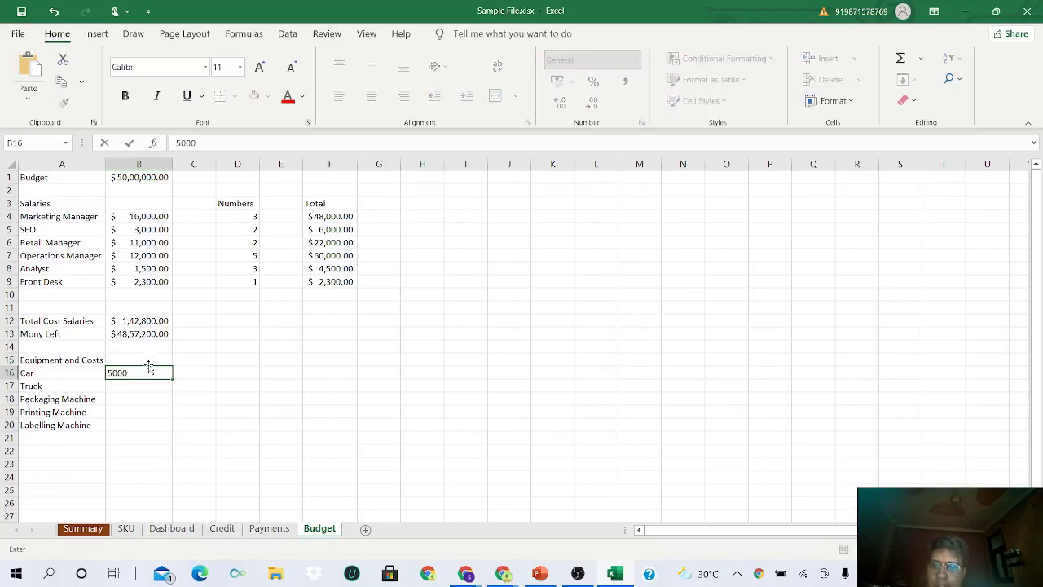
pyautogui.press('Return')
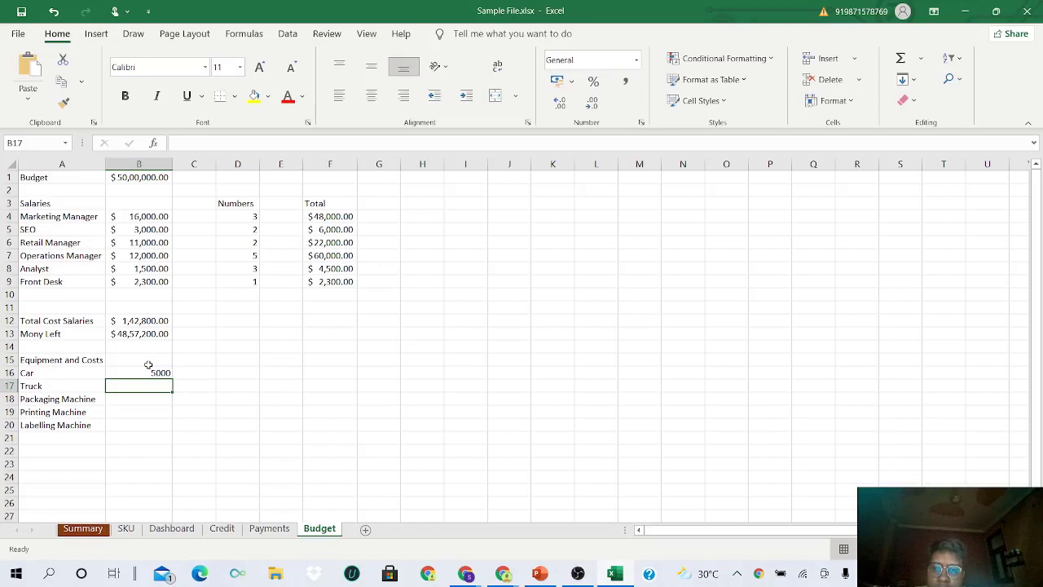
pyautogui.write('10000')
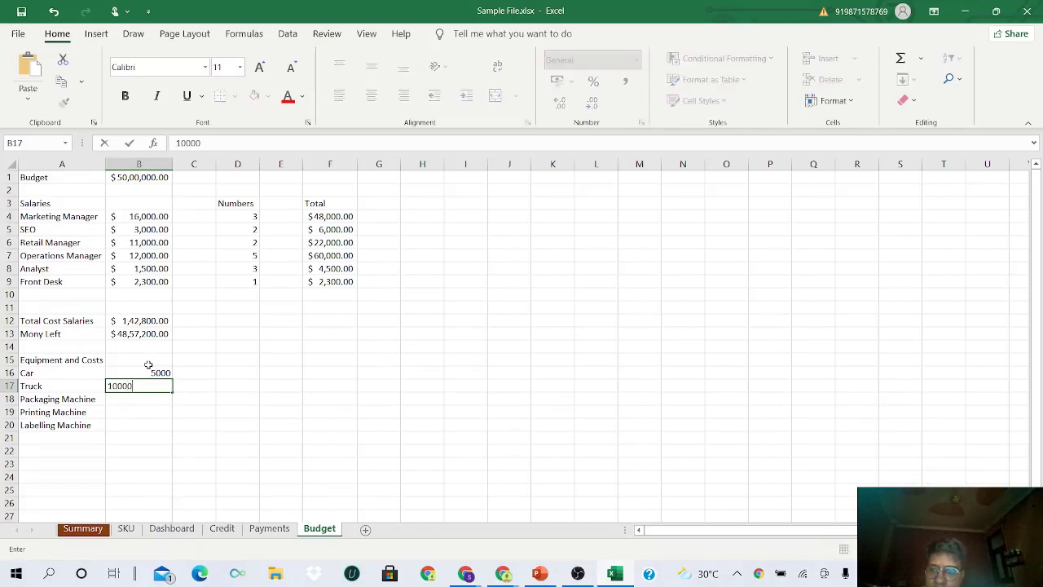
pyautogui.press('Return')
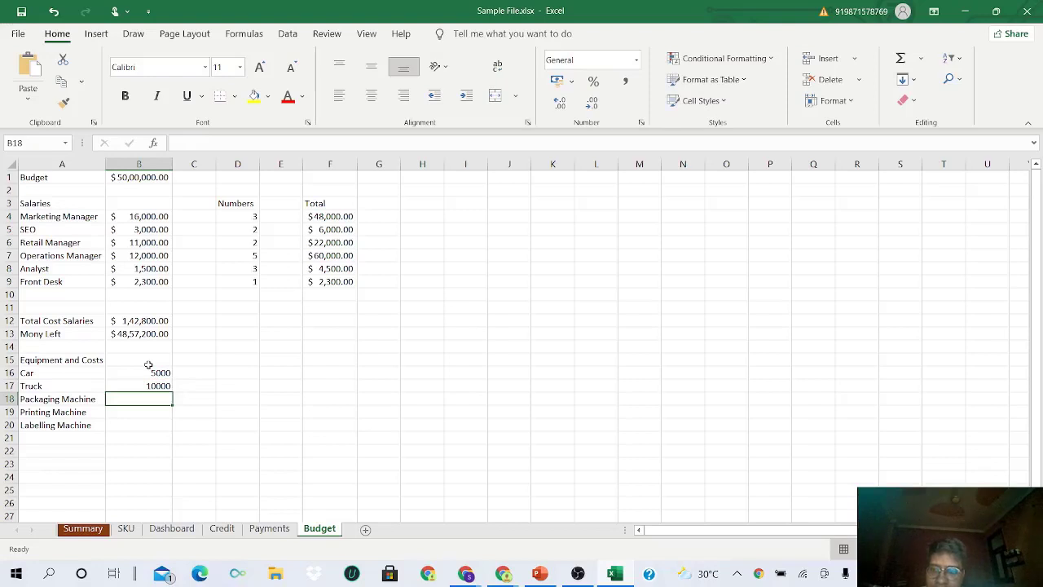
pyautogui.write('12000')
pyautogui.press('Return')
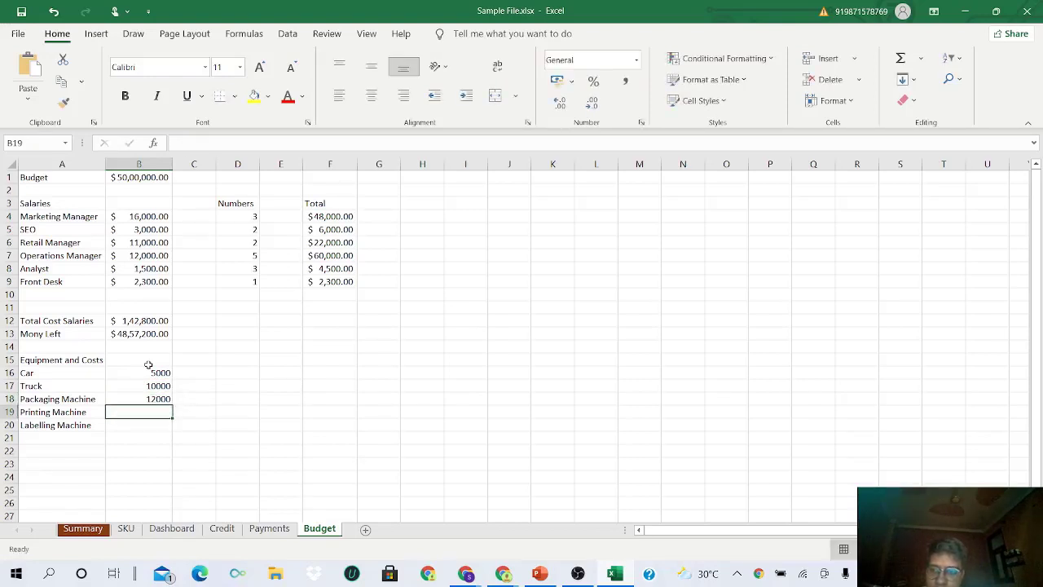
pyautogui.write('12000')
pyautogui.press('Return')
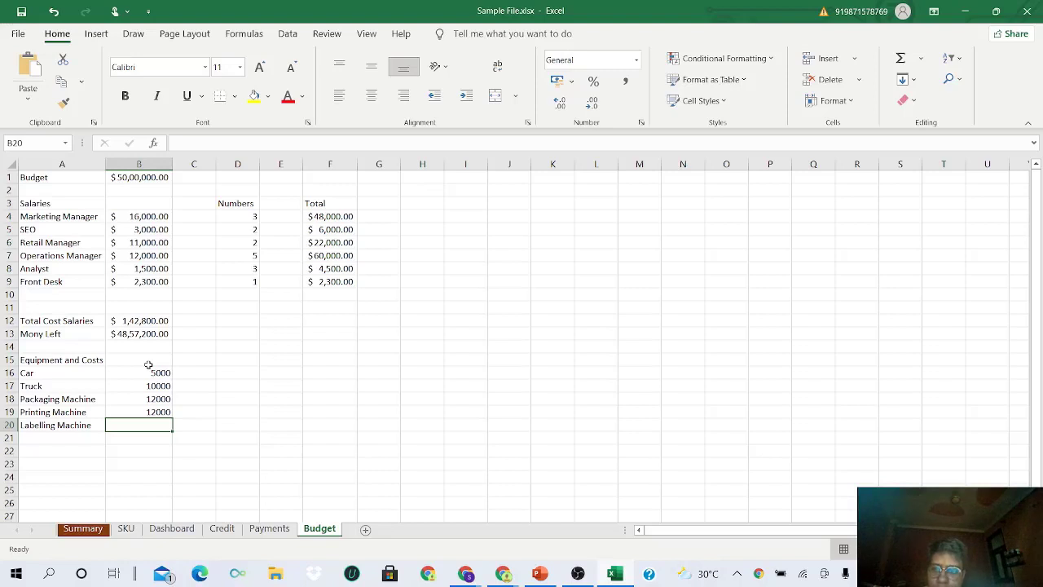
pyautogui.write('200')
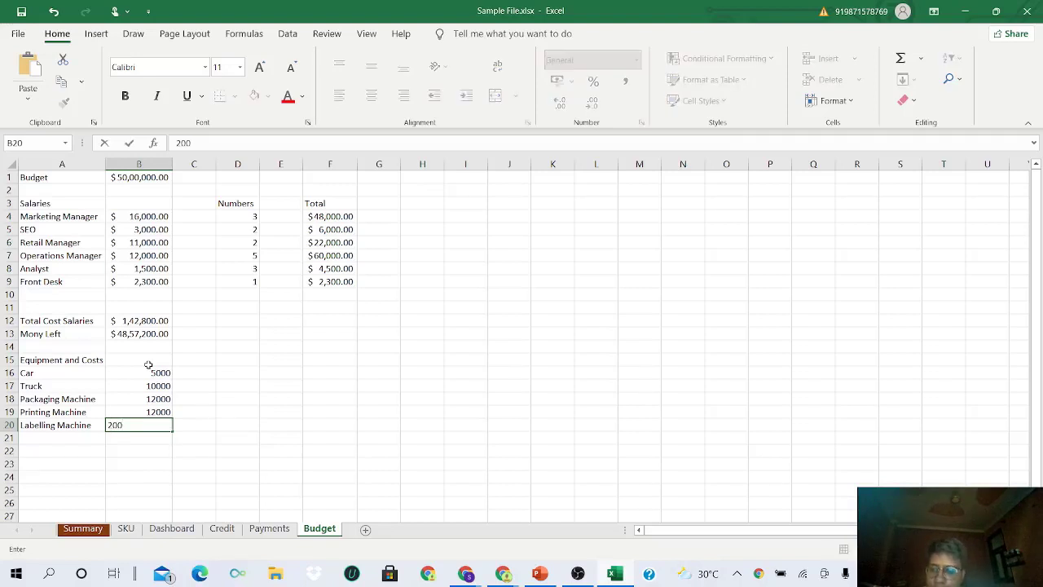
pyautogui.press('Tab')
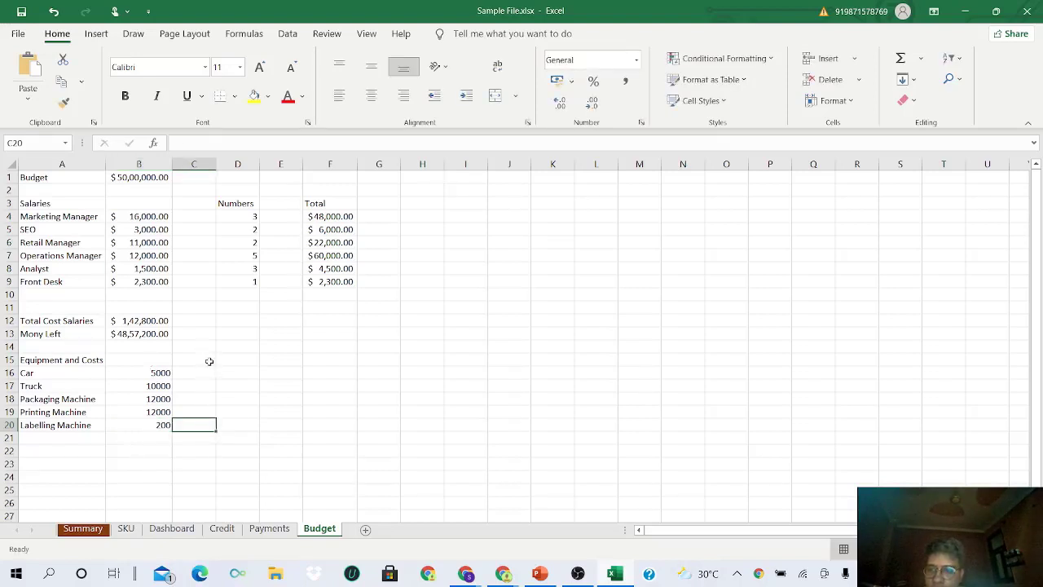
pyautogui.moveTo(167, 373); pyautogui.dragTo(169, 426)
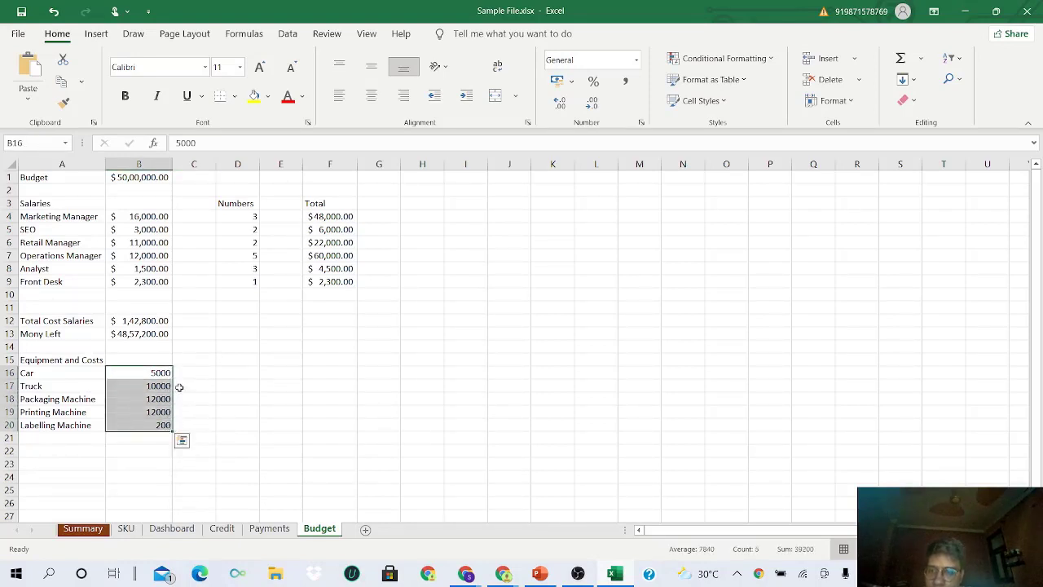
pyautogui.click(244, 356)
# - Type the Number column heading in D15
pyautogui.write('Number')
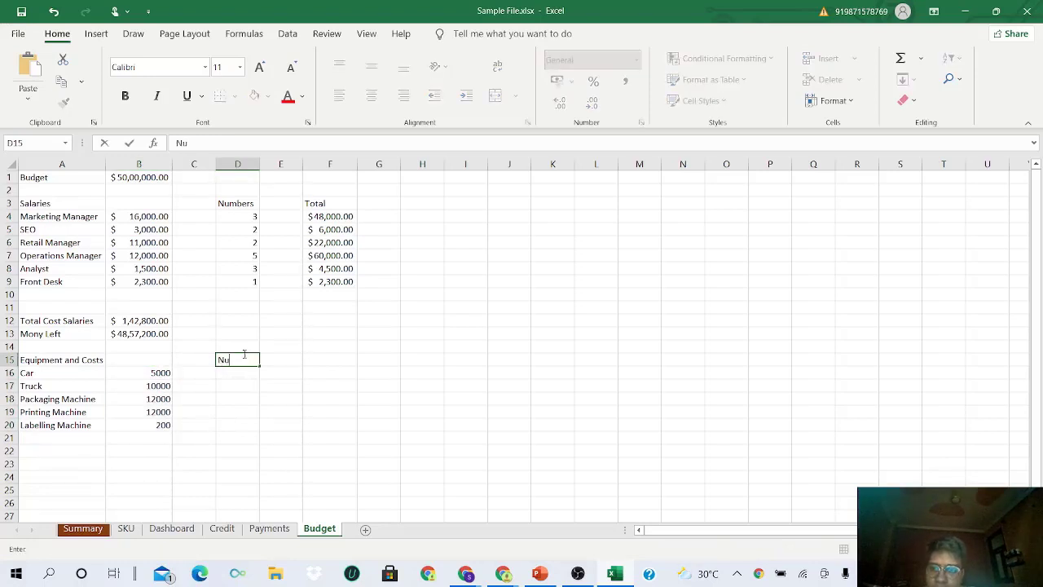
pyautogui.press('Tab')
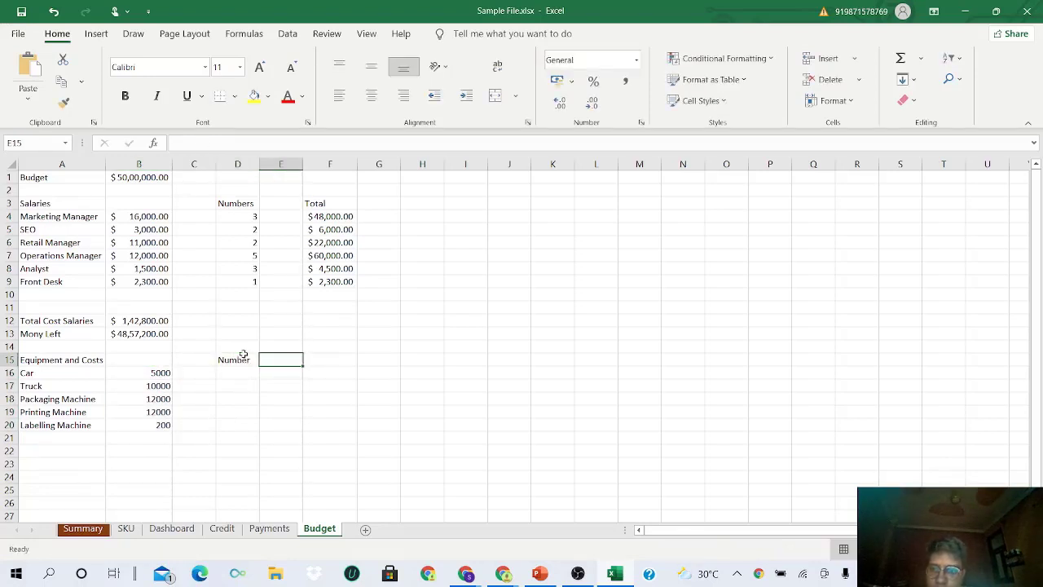
pyautogui.press('Return')
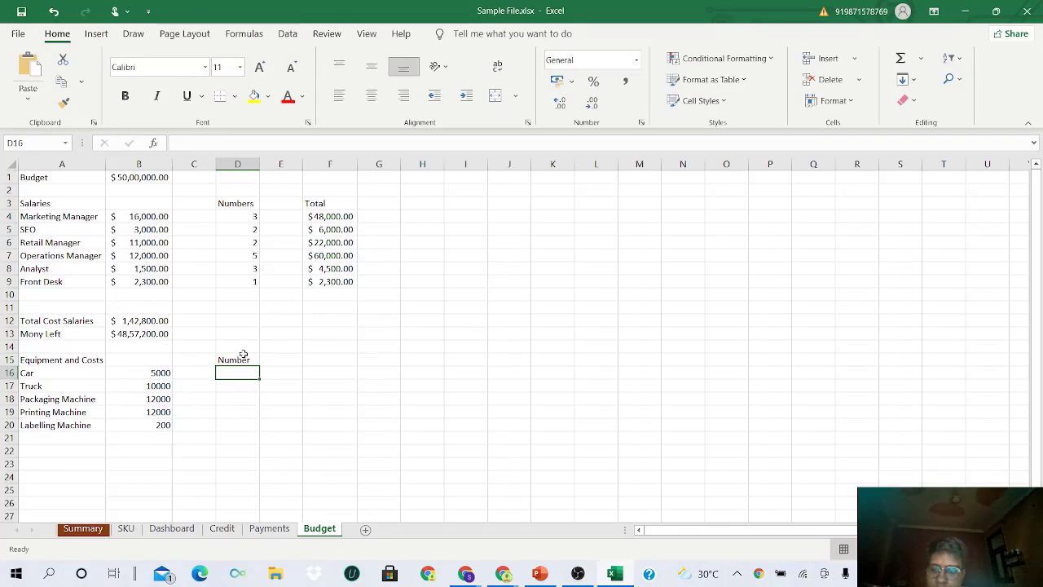
# - Enter equipment counts 4, 2, 2, 2 and 55 in D16:D20
pyautogui.write('4')
pyautogui.press('Return')
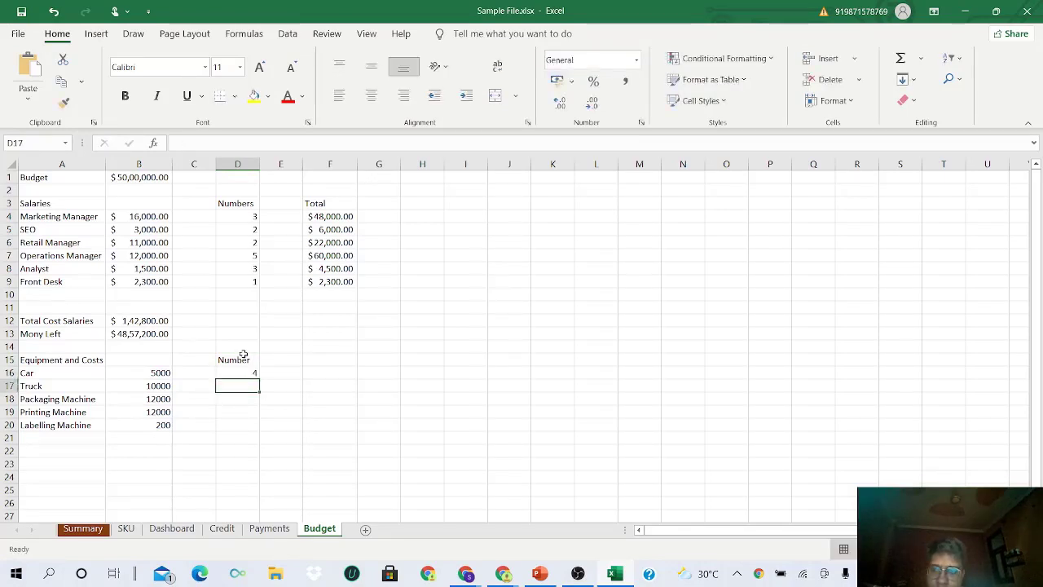
pyautogui.write('2')
pyautogui.press('Return')
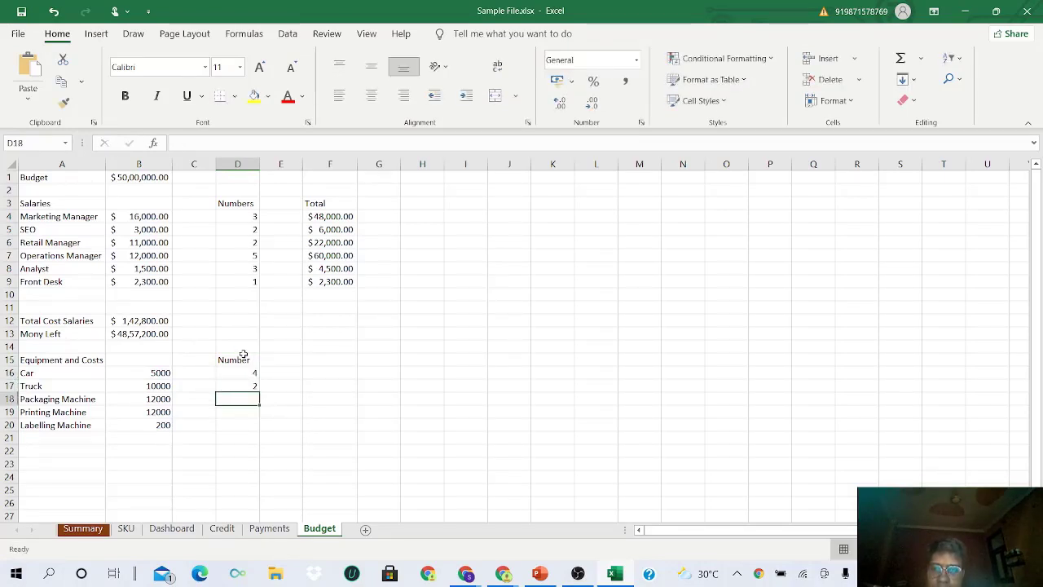
pyautogui.write('2')
pyautogui.press('Return')
pyautogui.write('2')
pyautogui.press('Return')
pyautogui.write('2')
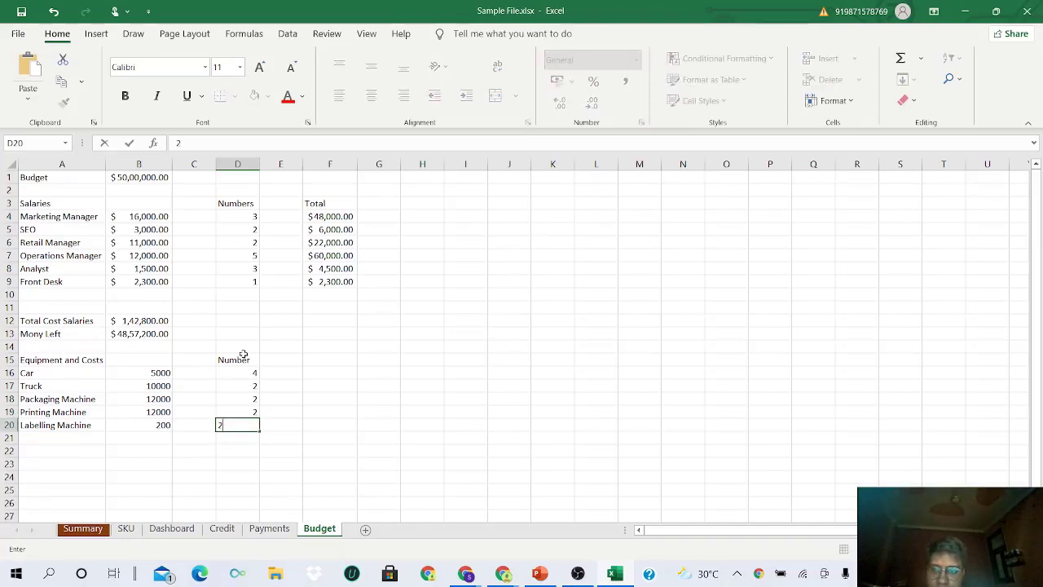
pyautogui.press('BackSpace')
pyautogui.write('55')
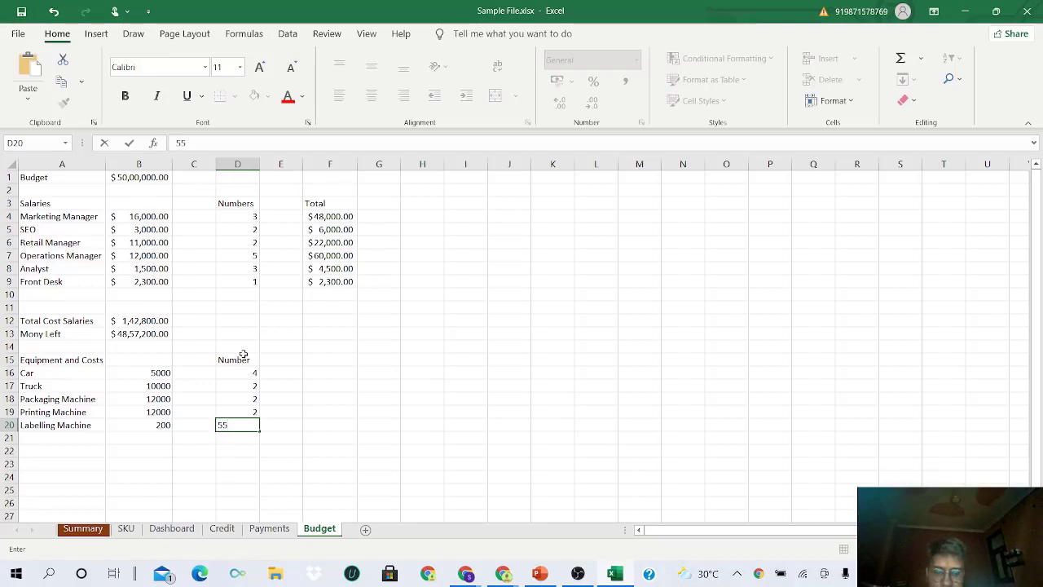
pyautogui.press('Return')
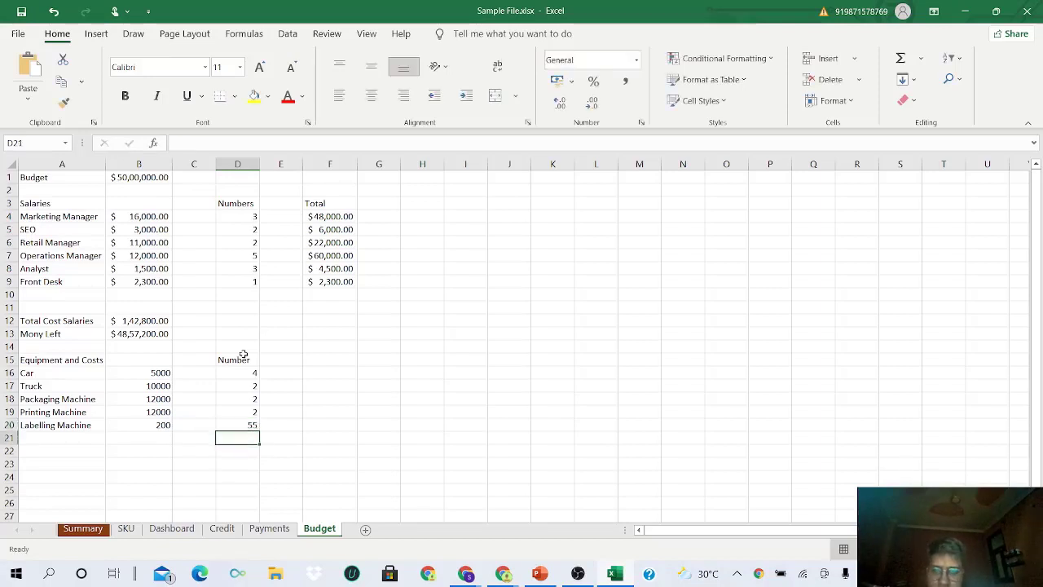
# - Add a Total heading in F15 and begin a PRODUCT formula below it
pyautogui.click(308, 358)
pyautogui.write('Total')
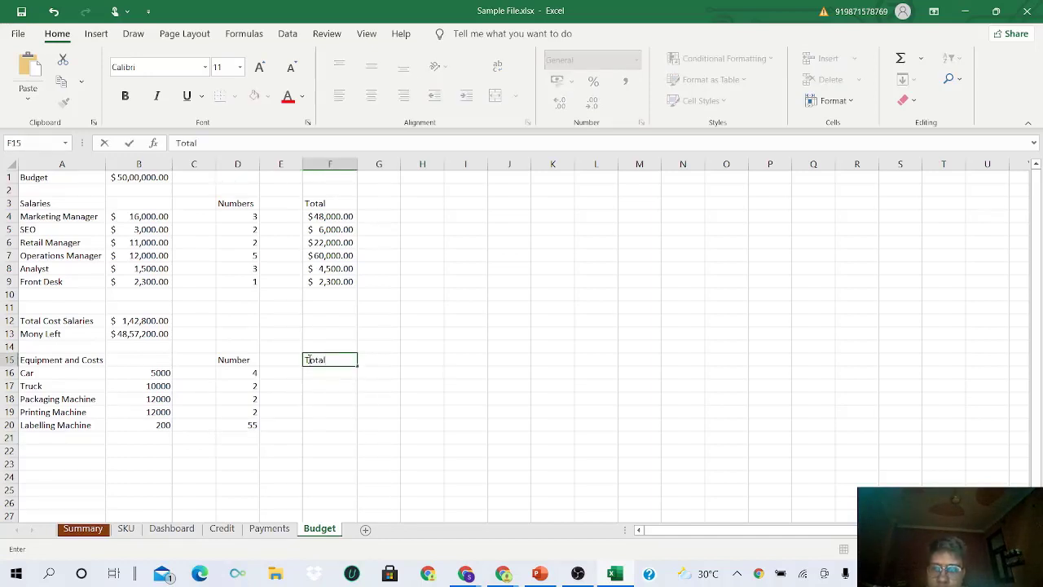
pyautogui.press('Return')
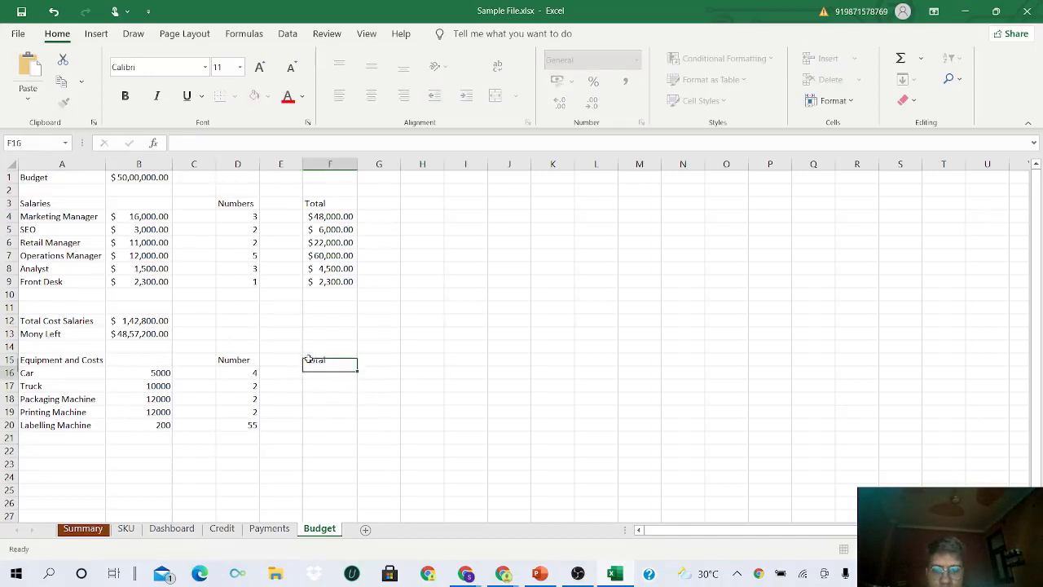
pyautogui.write('=')
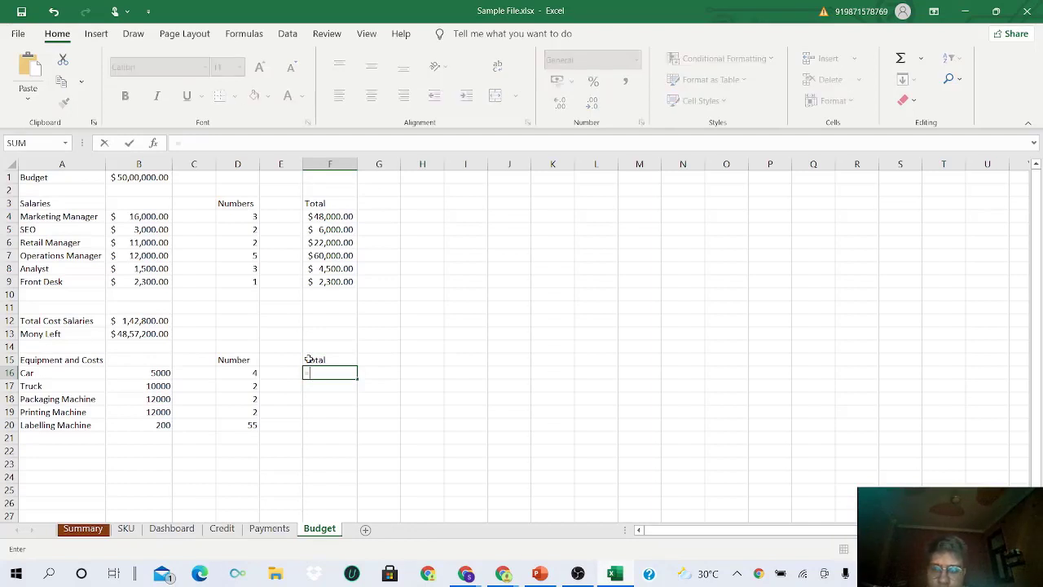
pyautogui.write('pro')
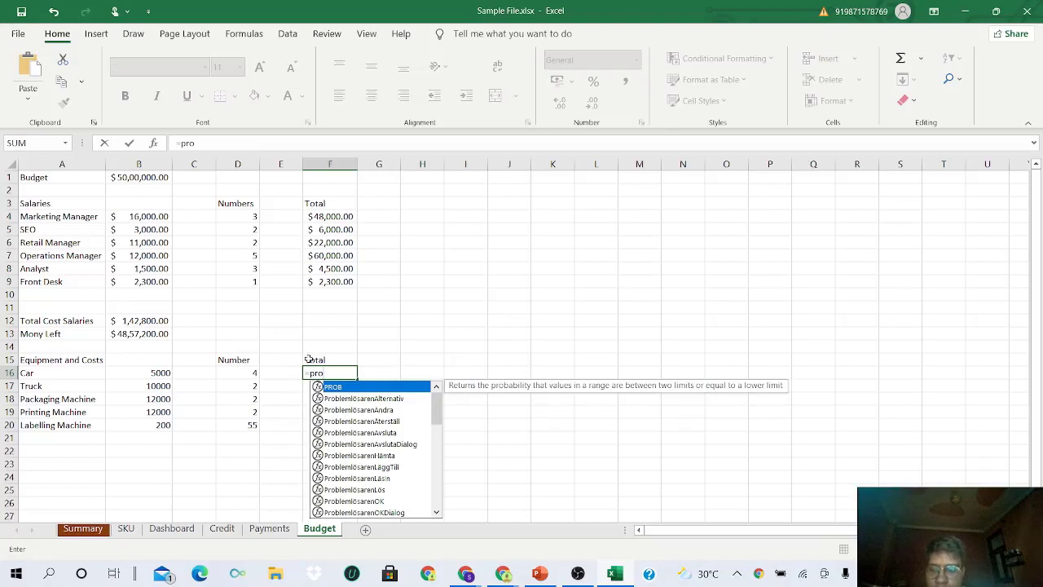
pyautogui.write('dyc')
# - Enter =PRODUCT(B16,D16) in F16 for the Car total
pyautogui.press('BackSpace')
pyautogui.press('BackSpace')
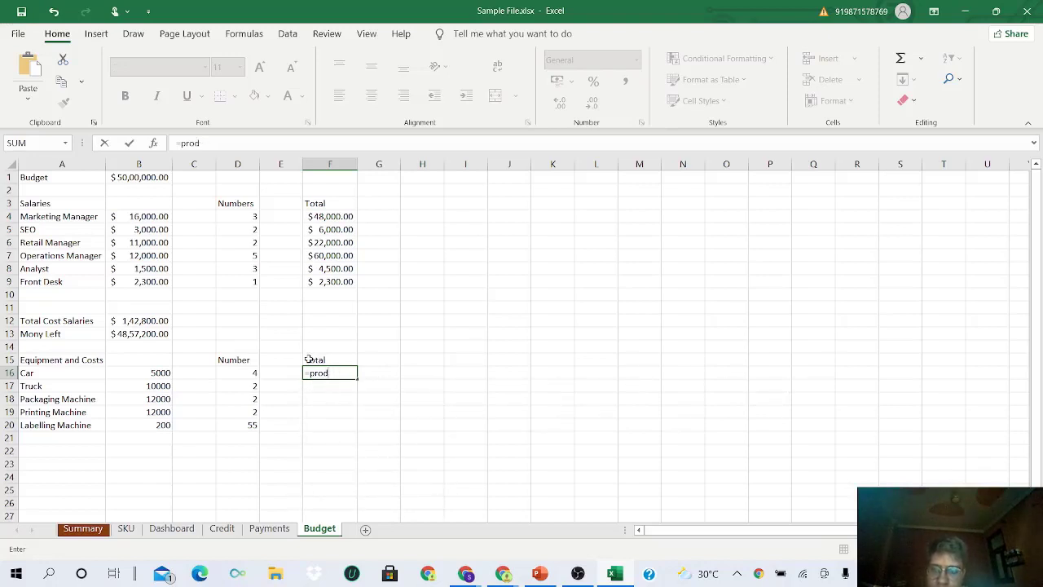
pyautogui.write('uct')
pyautogui.press('Tab')
pyautogui.click(163, 372)
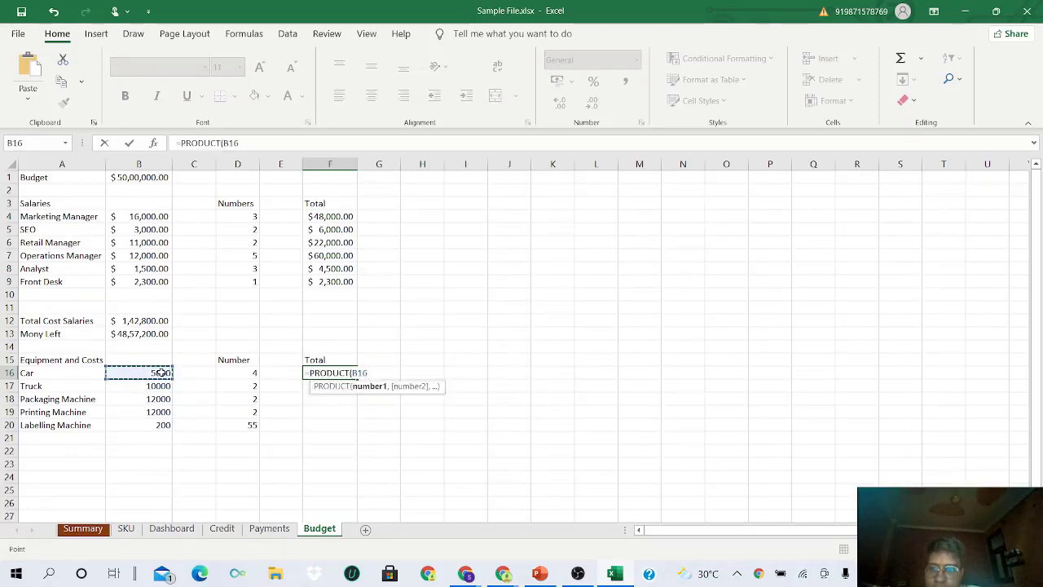
pyautogui.write(',')
pyautogui.click(240, 372)
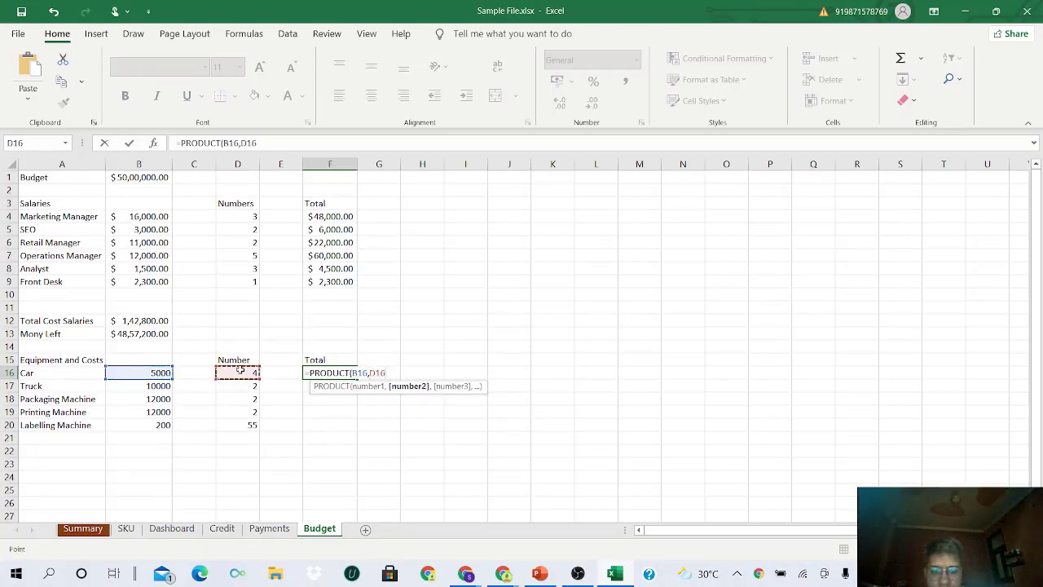
pyautogui.write(')')
pyautogui.press('Return')
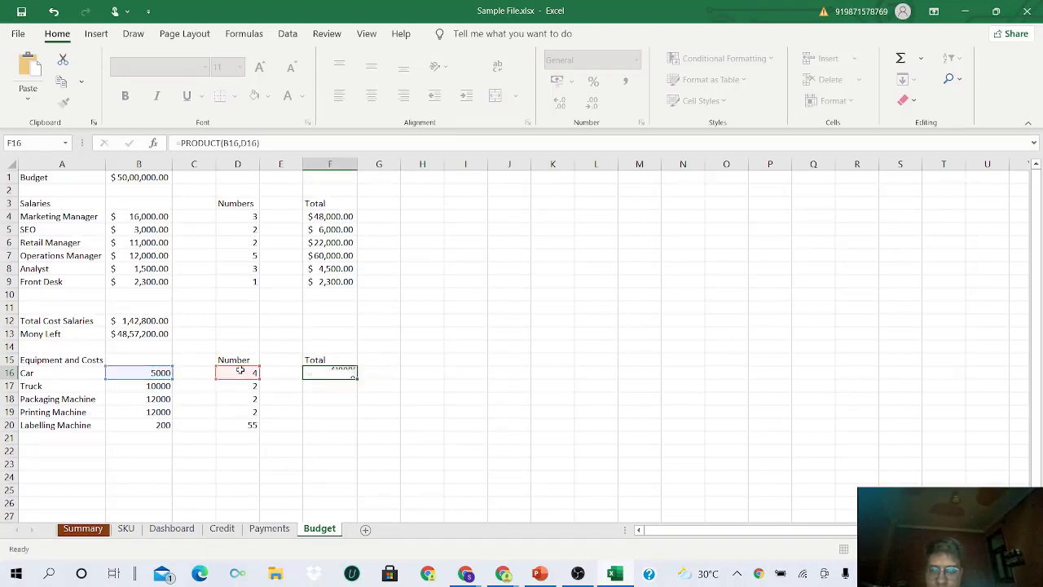
# - Try a test multiplication =B16*D16 in E16, then delete it
pyautogui.click(280, 372)
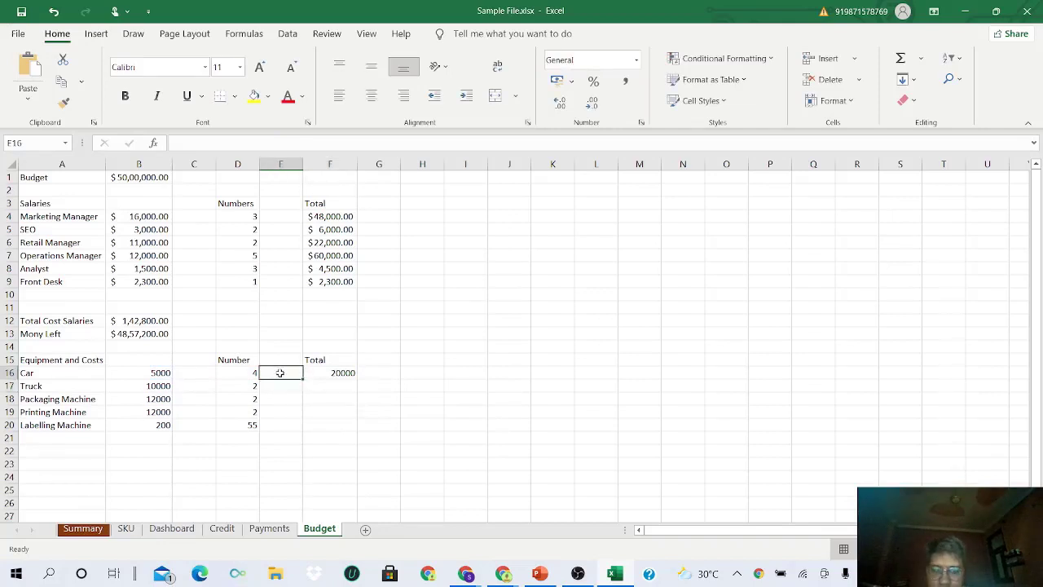
pyautogui.write('=')
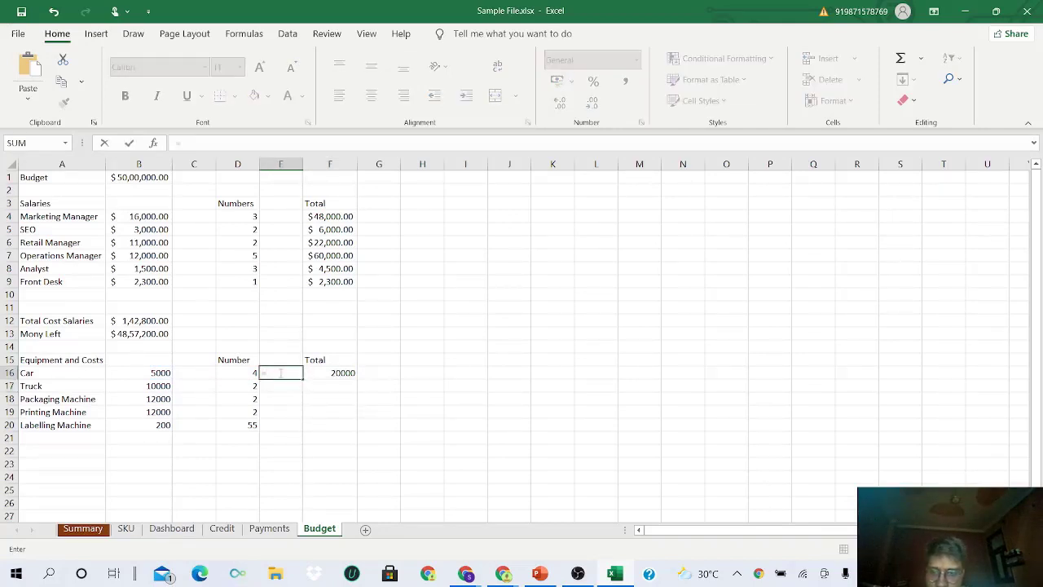
pyautogui.click(146, 375)
pyautogui.write('*')
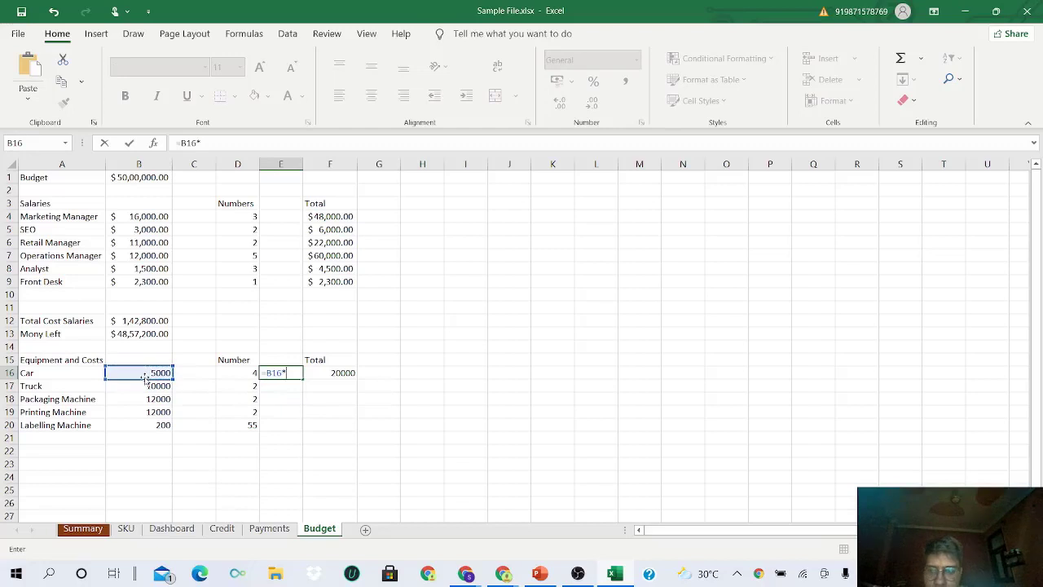
pyautogui.click(244, 375)
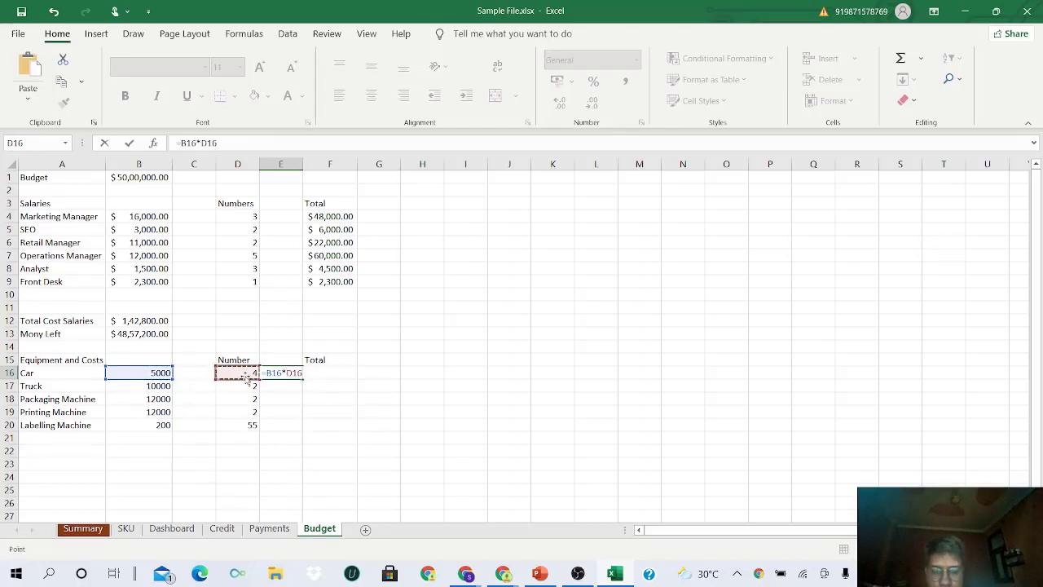
pyautogui.press('Return')
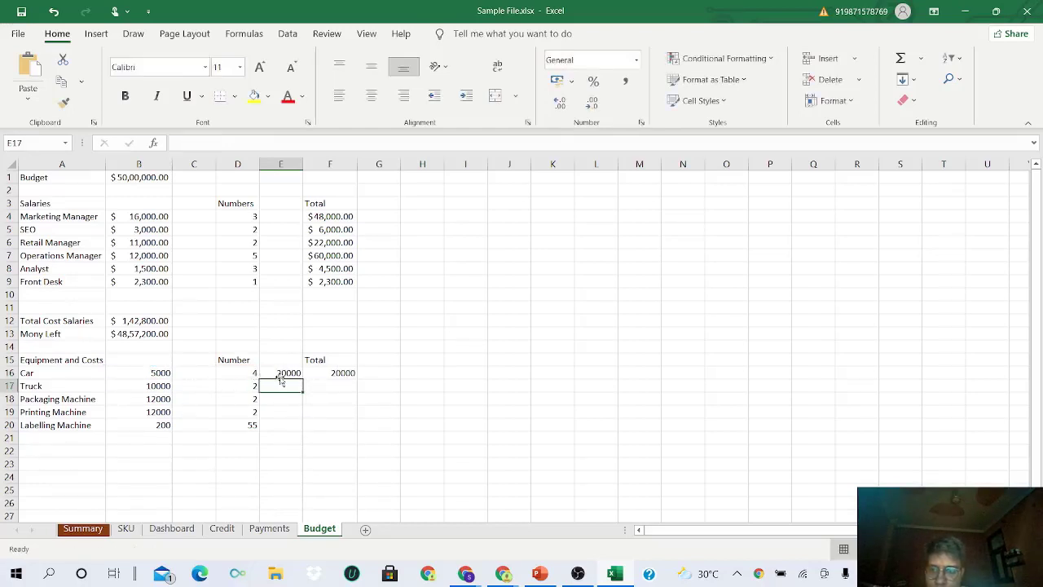
pyautogui.click(285, 372)
pyautogui.press('Delete')
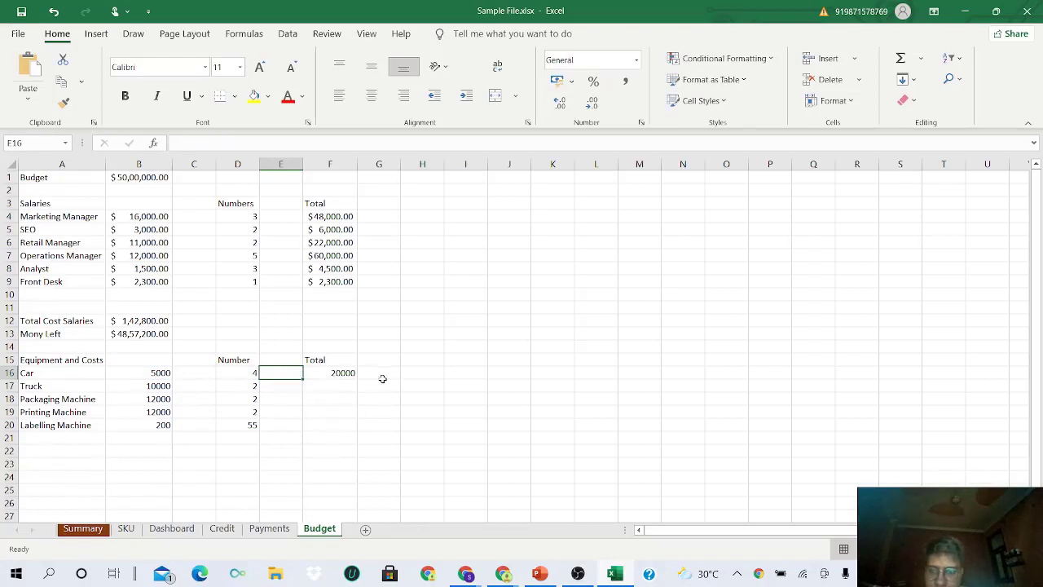
# - Fill the PRODUCT formula down to F20, giving totals 20000 through 11000
pyautogui.click(333, 374)
pyautogui.moveTo(358, 379); pyautogui.dragTo(349, 424)
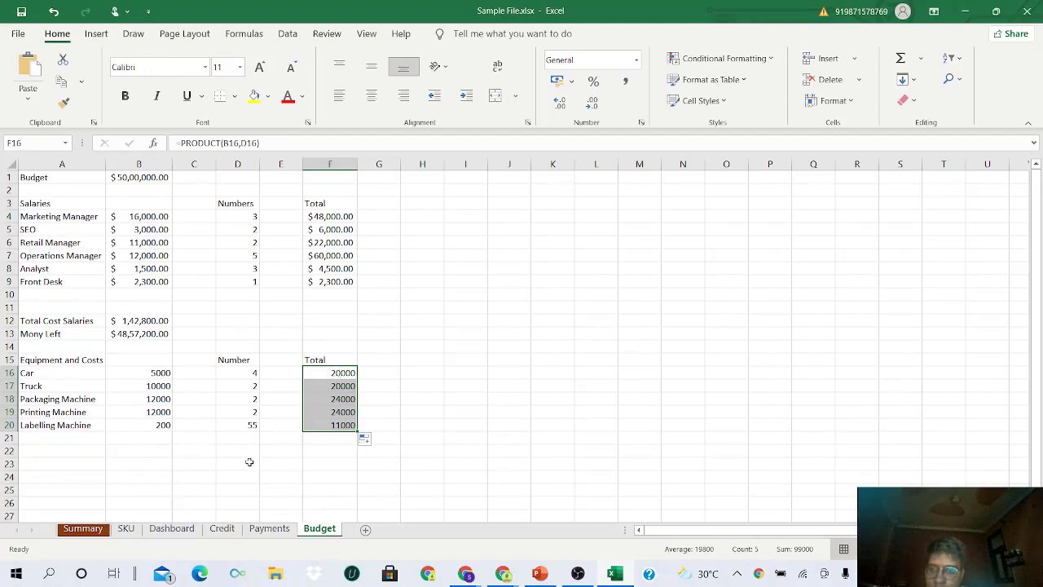
pyautogui.click(67, 450)
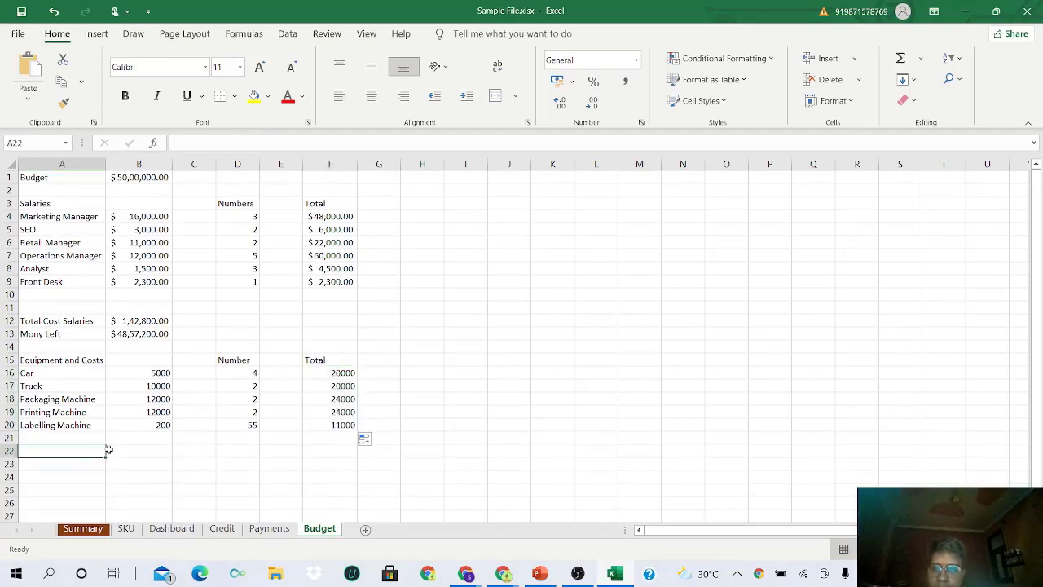
# - Add labels 'Total Cost Equipment' in A22 and 'Money left' in A23
pyautogui.write('Tot')
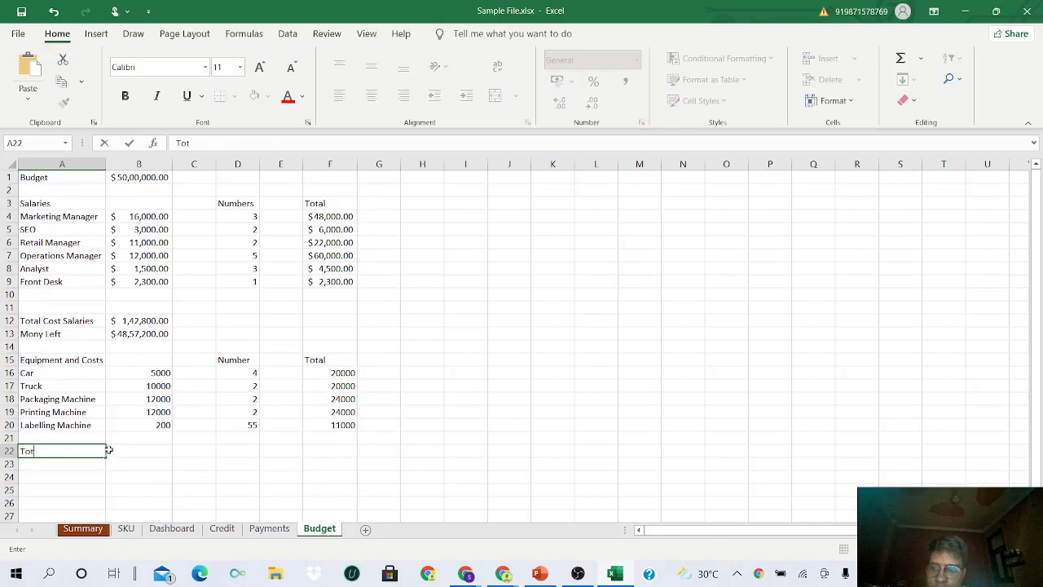
pyautogui.write('al Co')
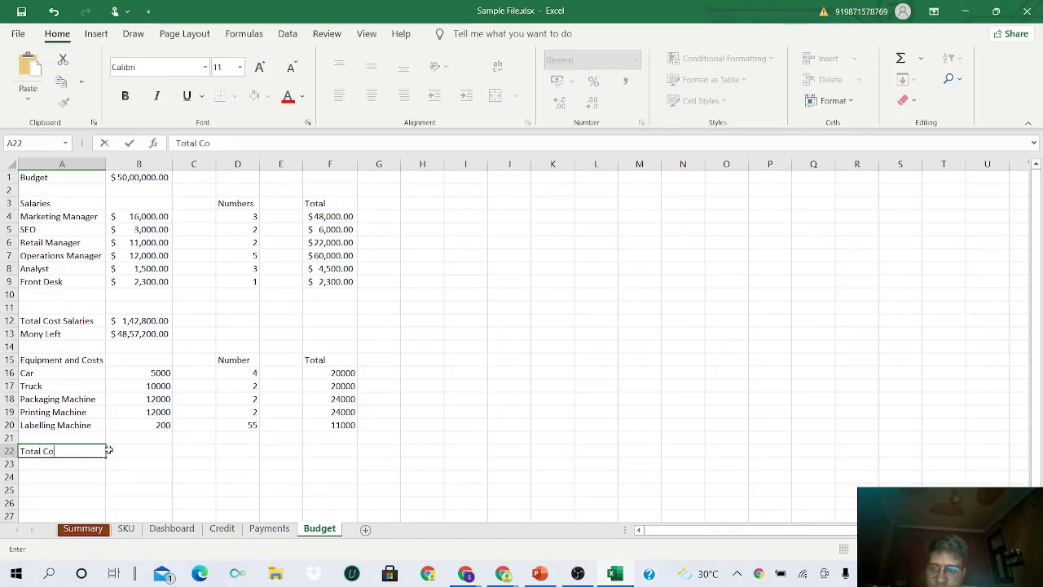
pyautogui.write('st Equipment')
pyautogui.press('Return')
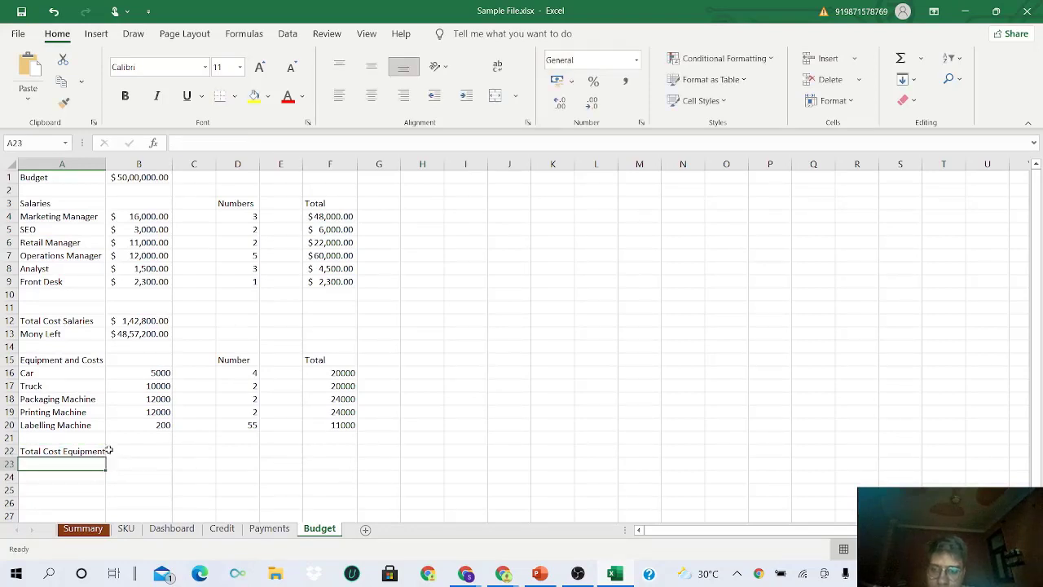
pyautogui.write('Money left')
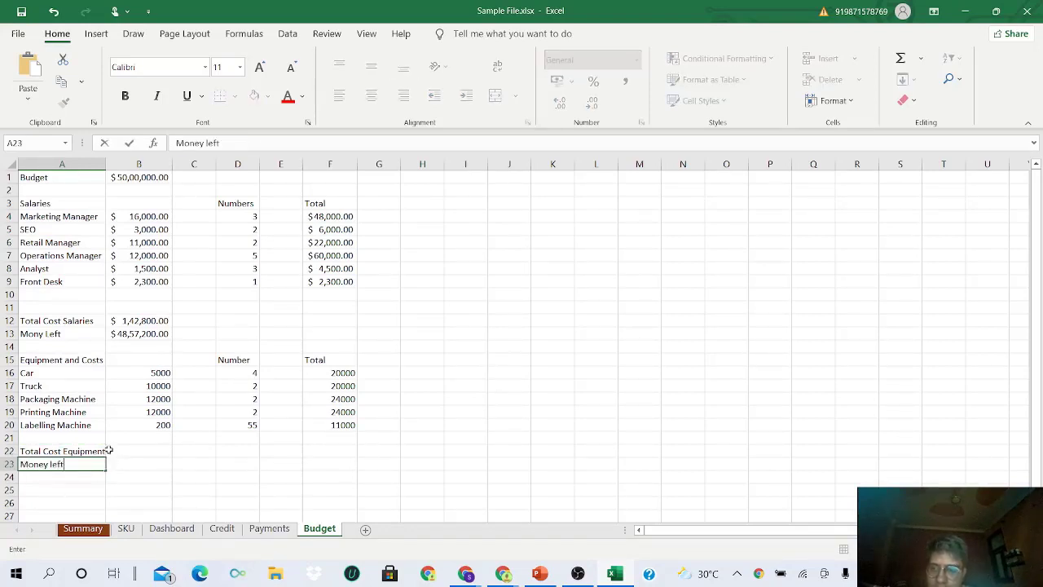
pyautogui.press('Tab')
# - Sum the equipment totals with =SUM(F16:F20) in B22, giving 99000
pyautogui.click(165, 449)
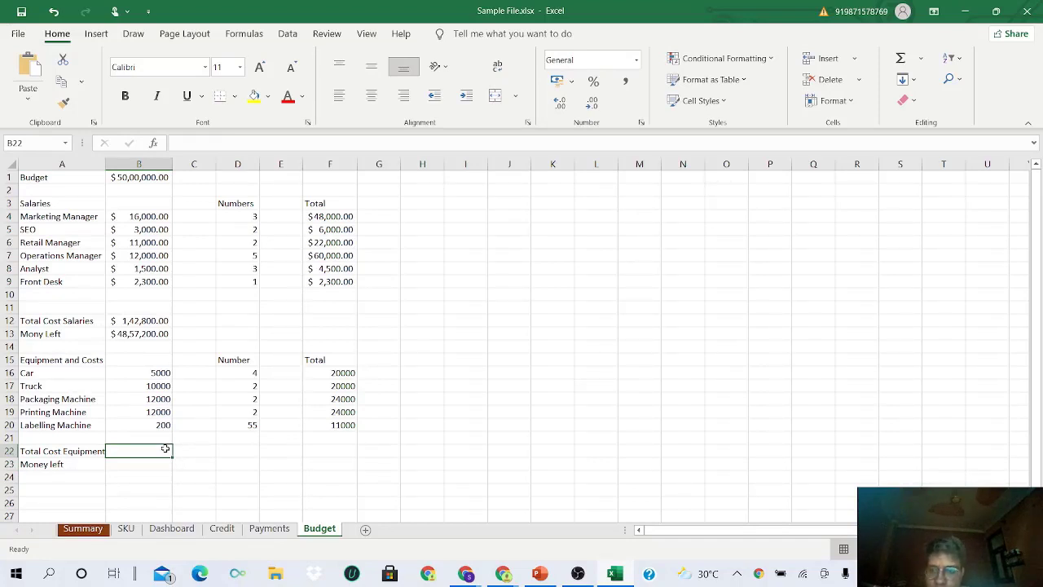
pyautogui.write('=sum')
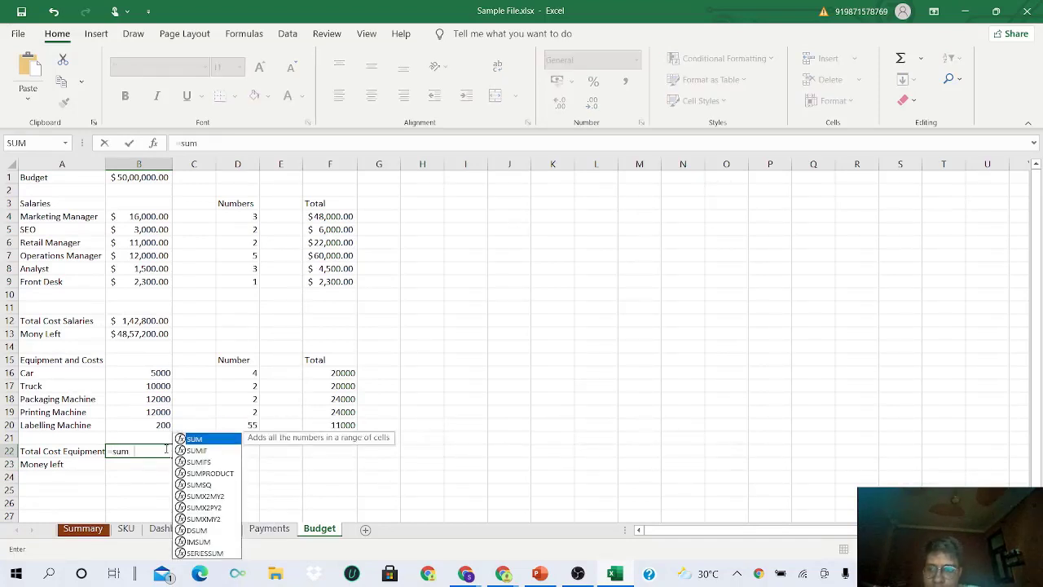
pyautogui.press('Tab')
pyautogui.moveTo(323, 372); pyautogui.dragTo(335, 429)
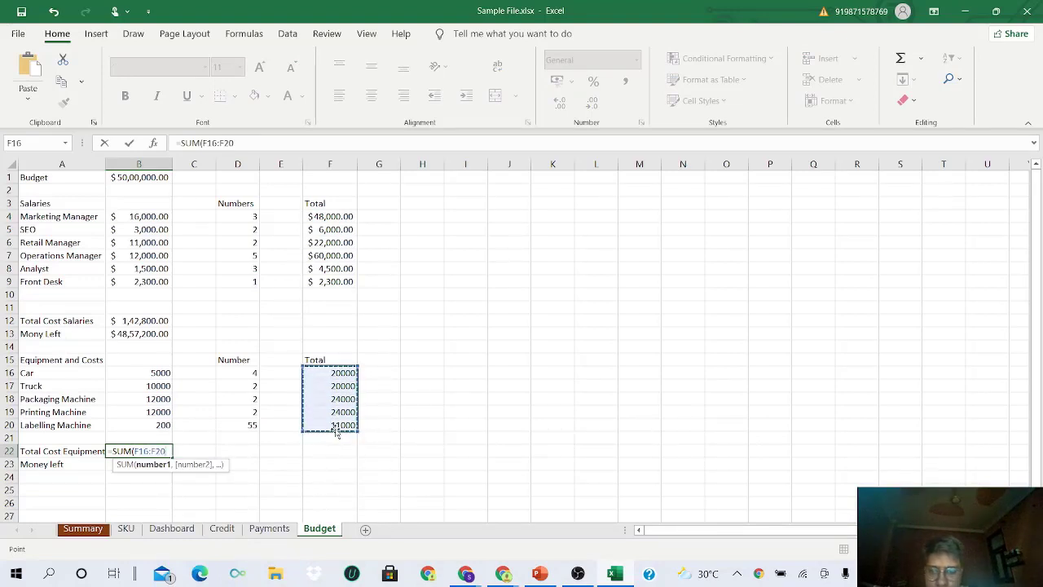
pyautogui.press('Return')
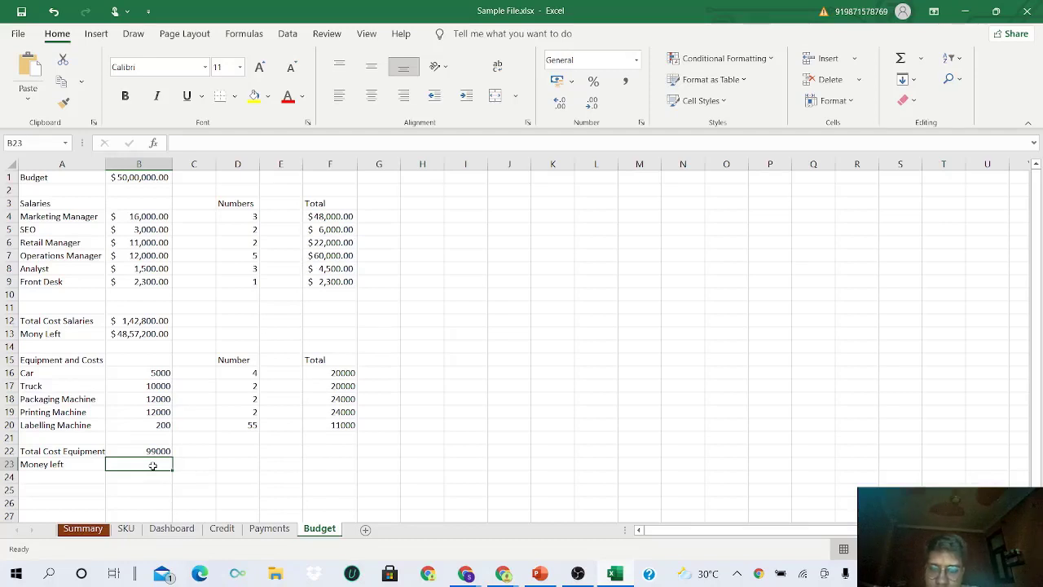
# - Compute Money left in B23 as =B13-B22, showing $47,58,200.00
pyautogui.write('=')
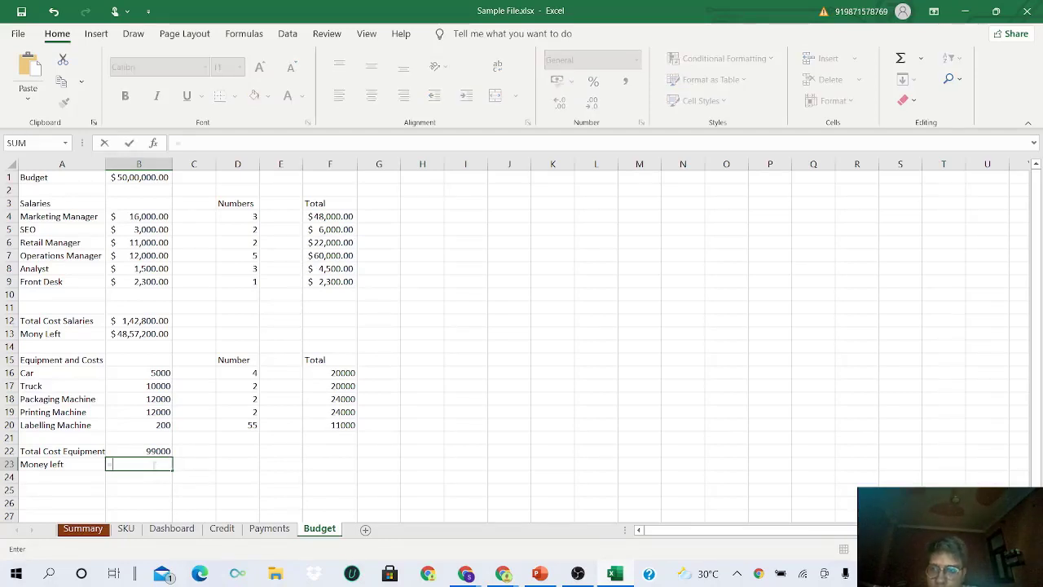
pyautogui.click(133, 335)
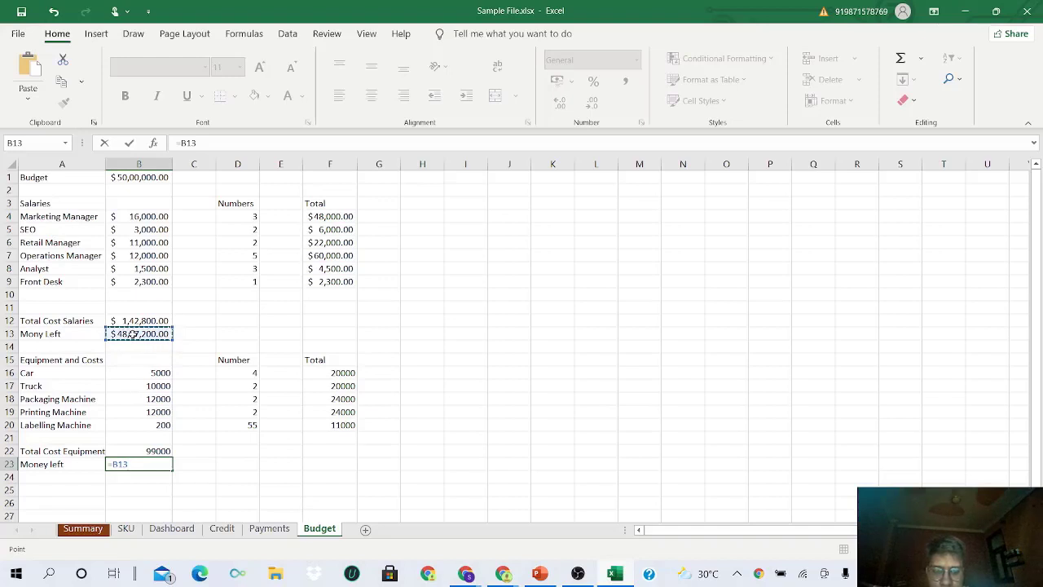
pyautogui.write('-')
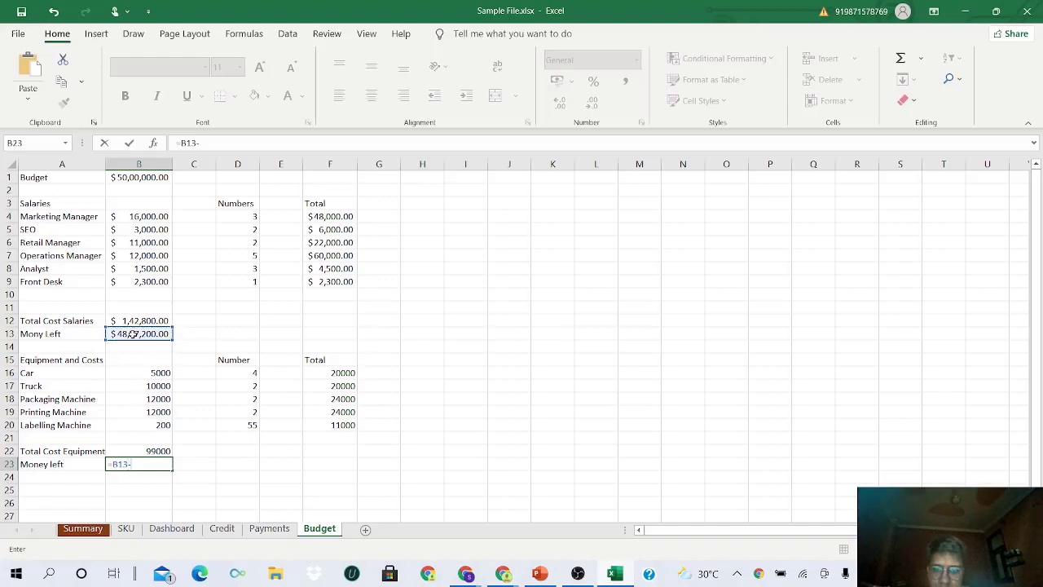
pyautogui.click(156, 450)
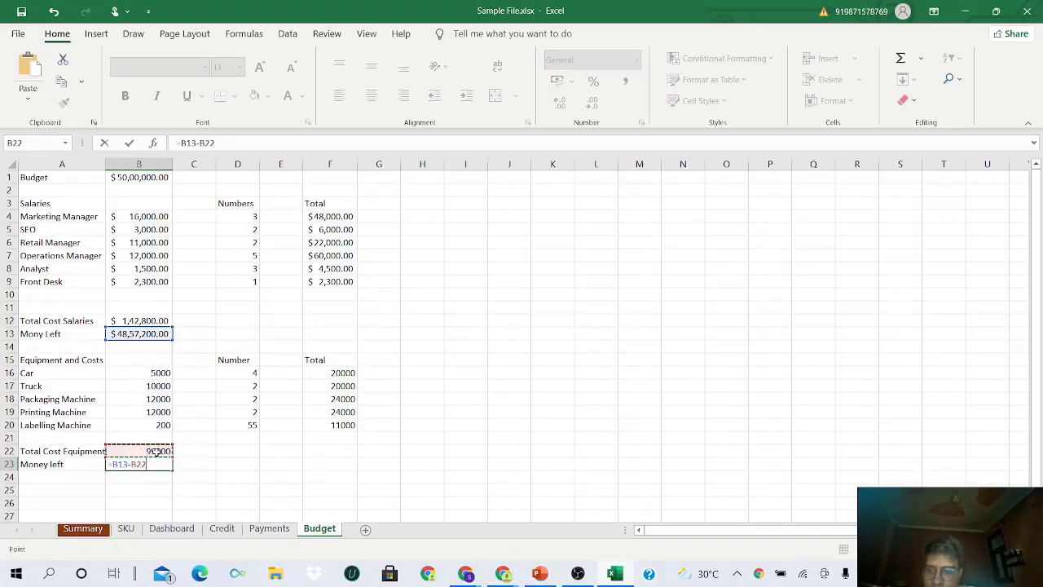
pyautogui.press('Return')
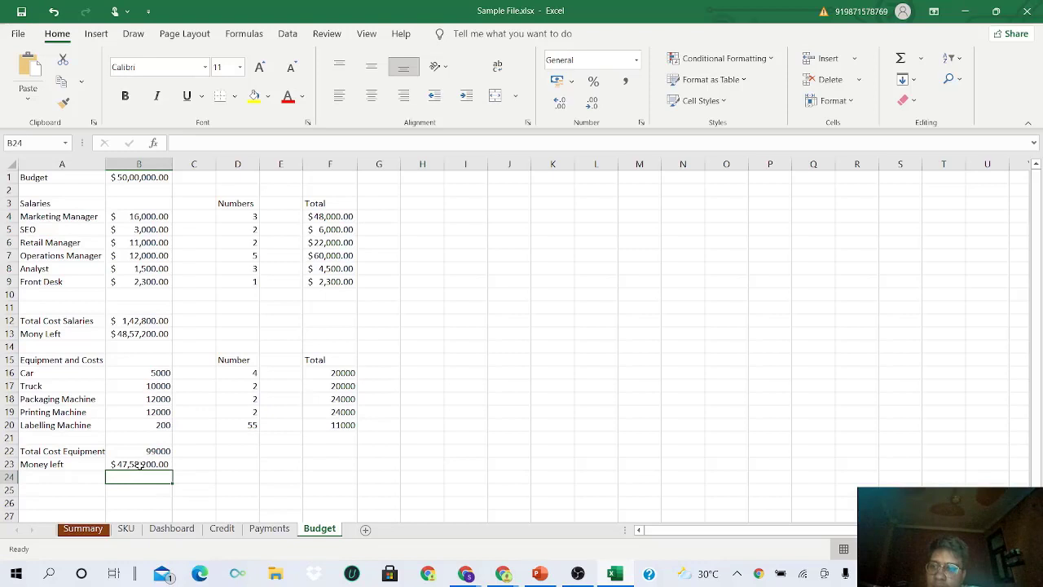
# - Copy the salary amounts' accounting format onto the equipment costs B16:B20
pyautogui.click(139, 464)
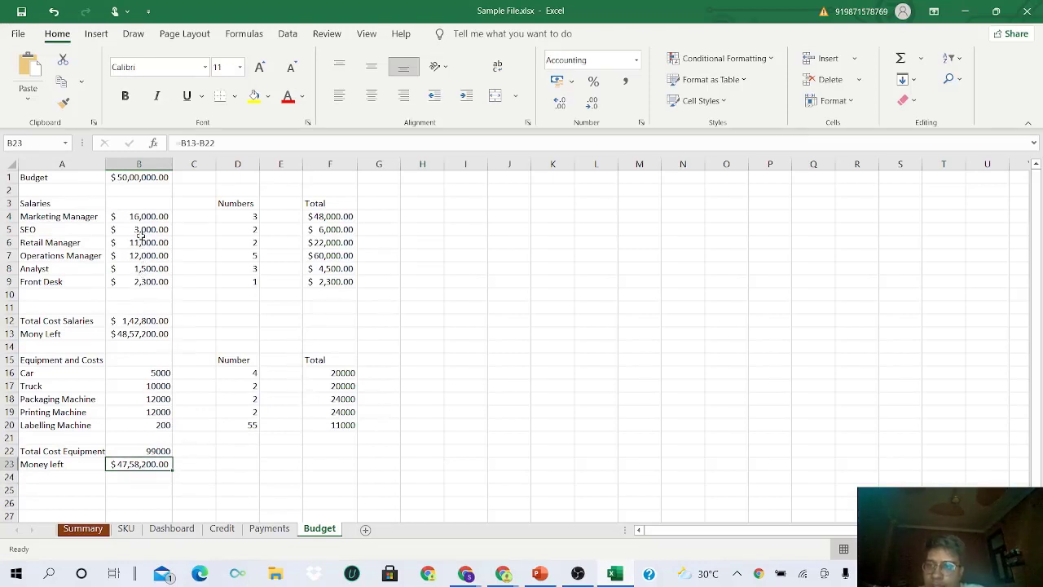
pyautogui.moveTo(142, 218); pyautogui.dragTo(149, 282)
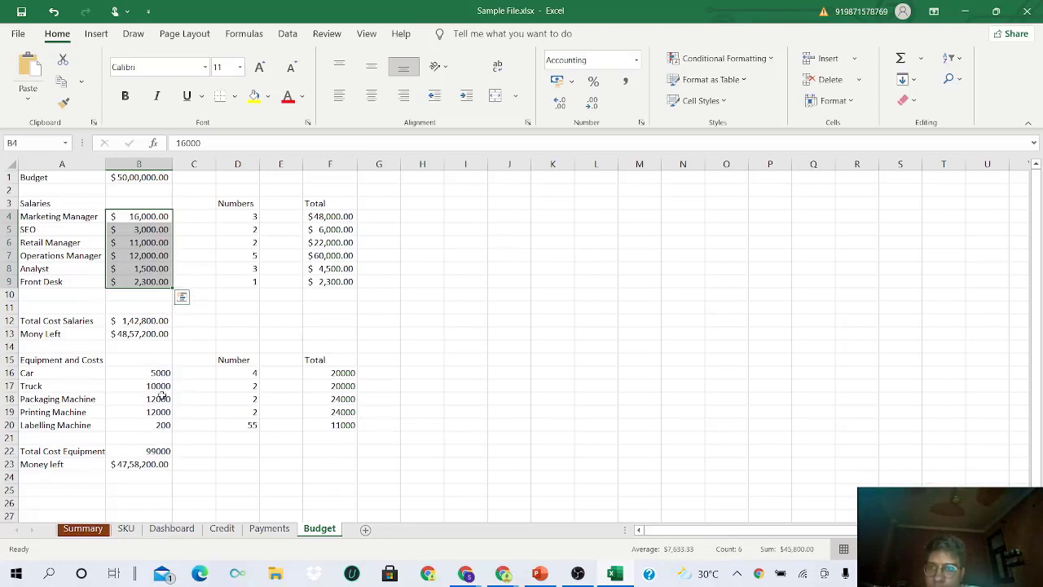
pyautogui.click(65, 102)
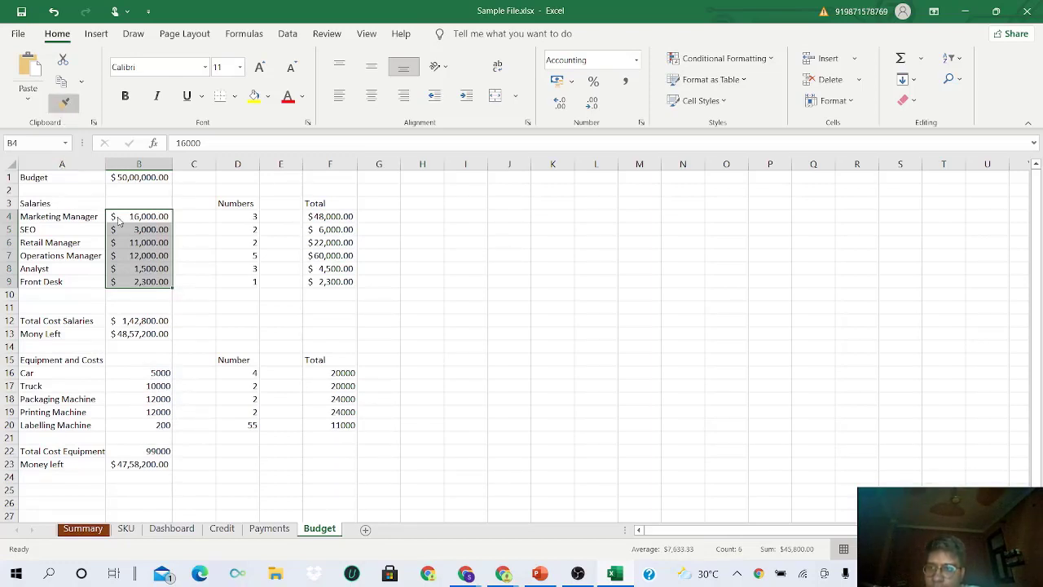
pyautogui.moveTo(160, 374); pyautogui.dragTo(161, 425)
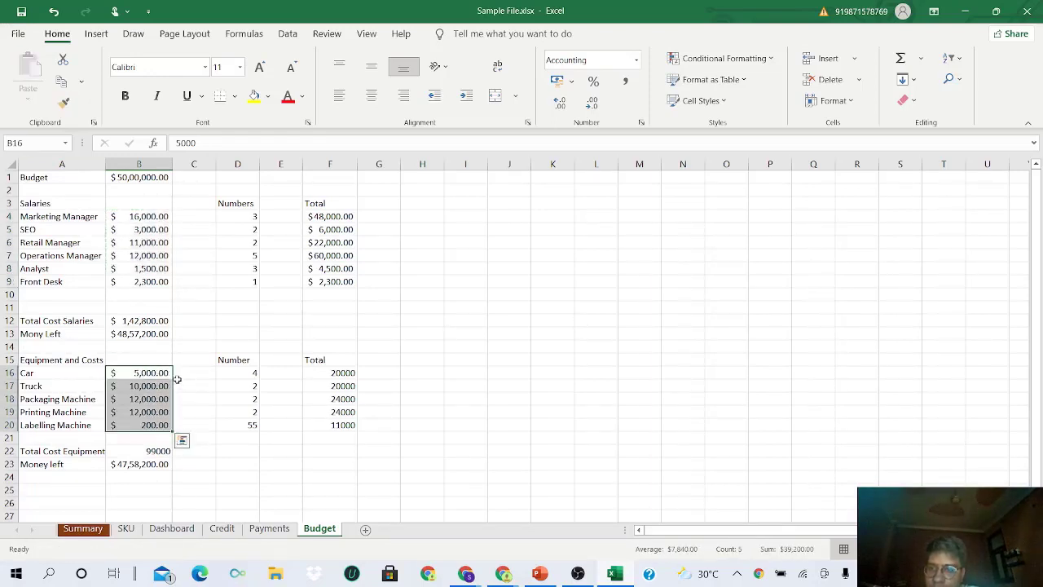
# - Paint the same accounting format onto totals F16:F20 and Total Cost Equipment B22
pyautogui.click(64, 101)
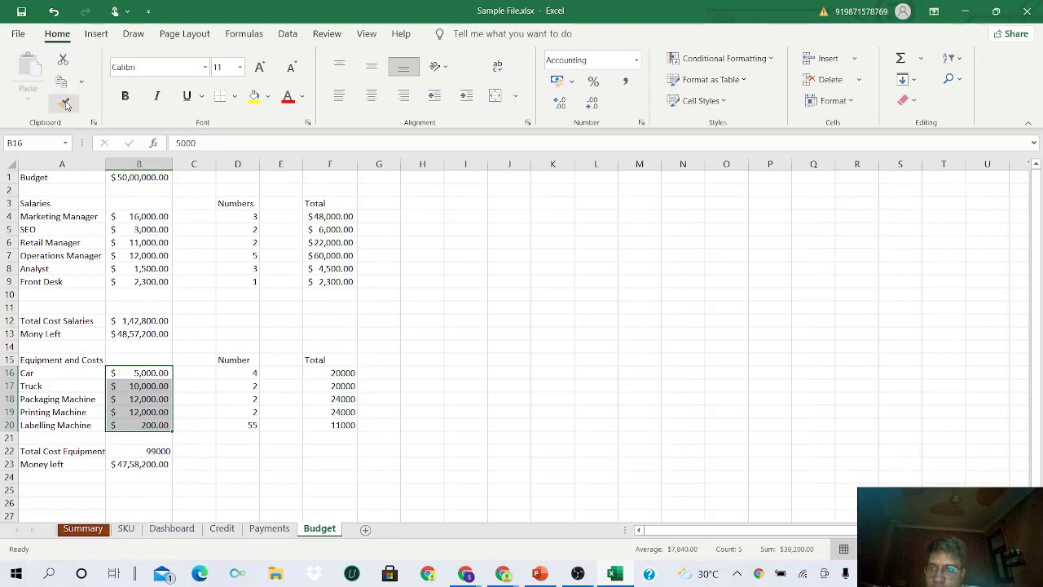
pyautogui.click(65, 102)
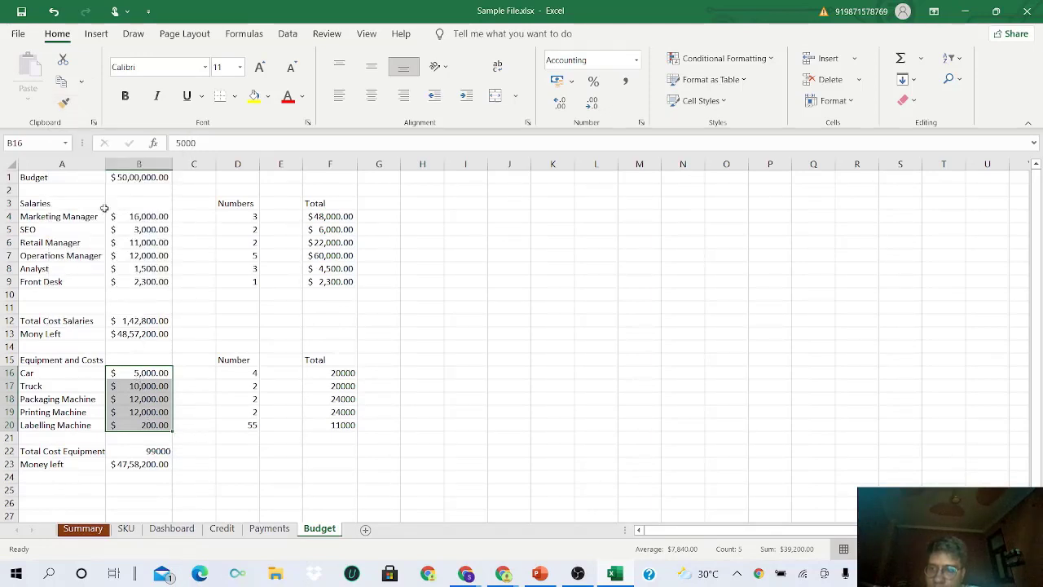
pyautogui.click(65, 102)
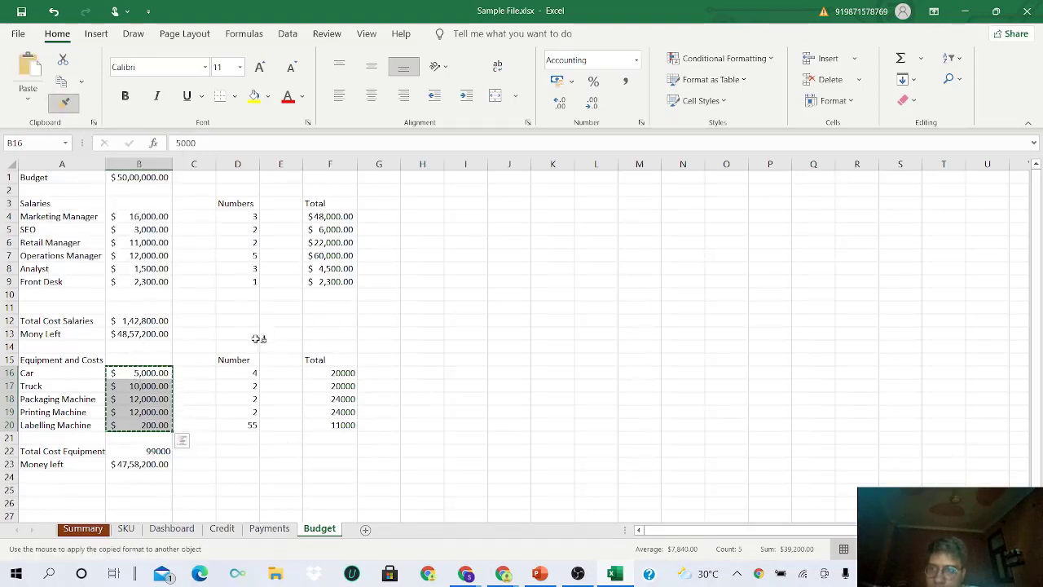
pyautogui.moveTo(328, 371); pyautogui.dragTo(334, 425)
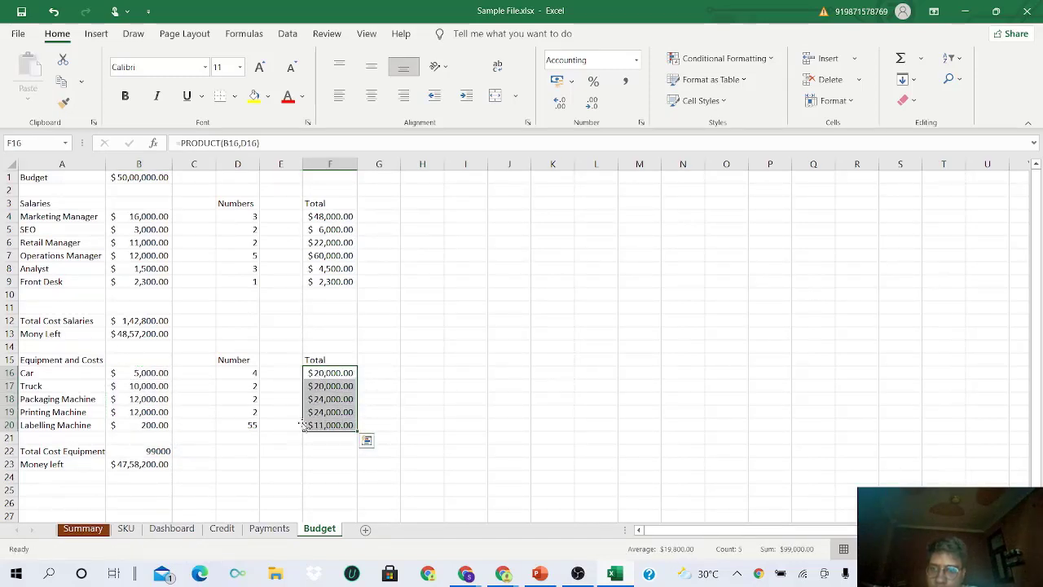
pyautogui.click(64, 102)
pyautogui.click(151, 450)
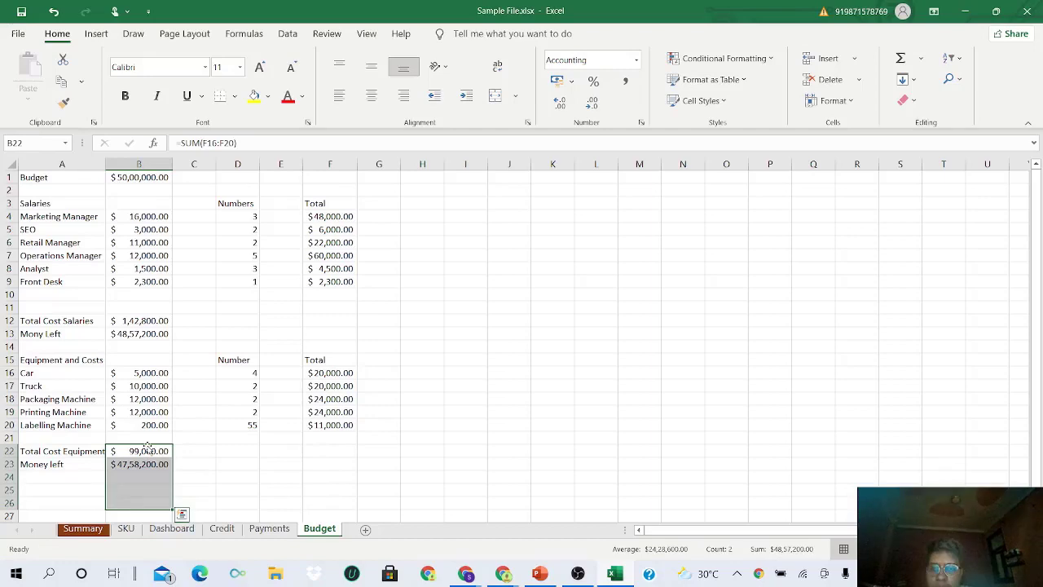
pyautogui.scroll(-2, 131, 432)
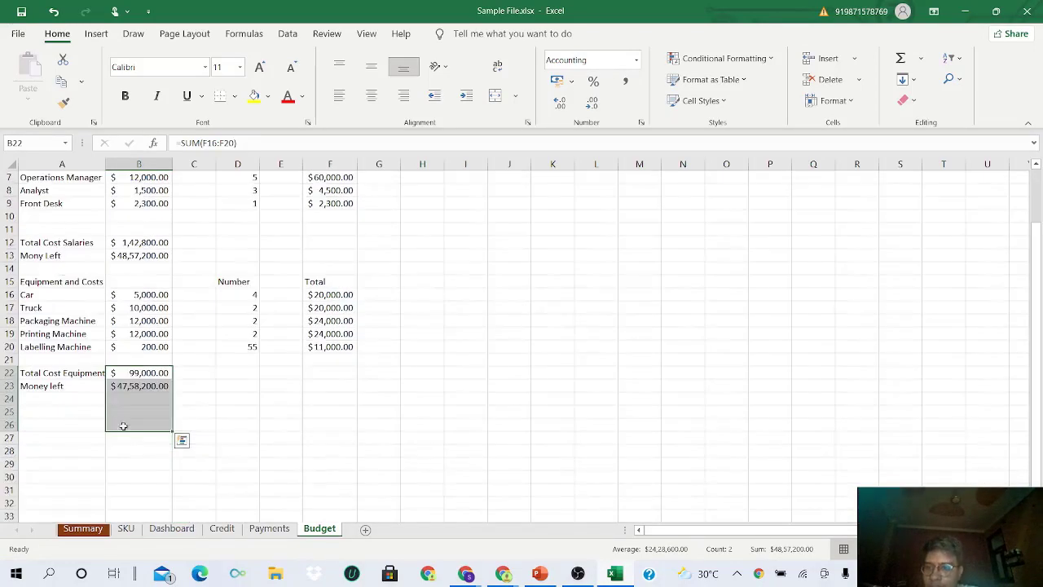
pyautogui.click(74, 411)
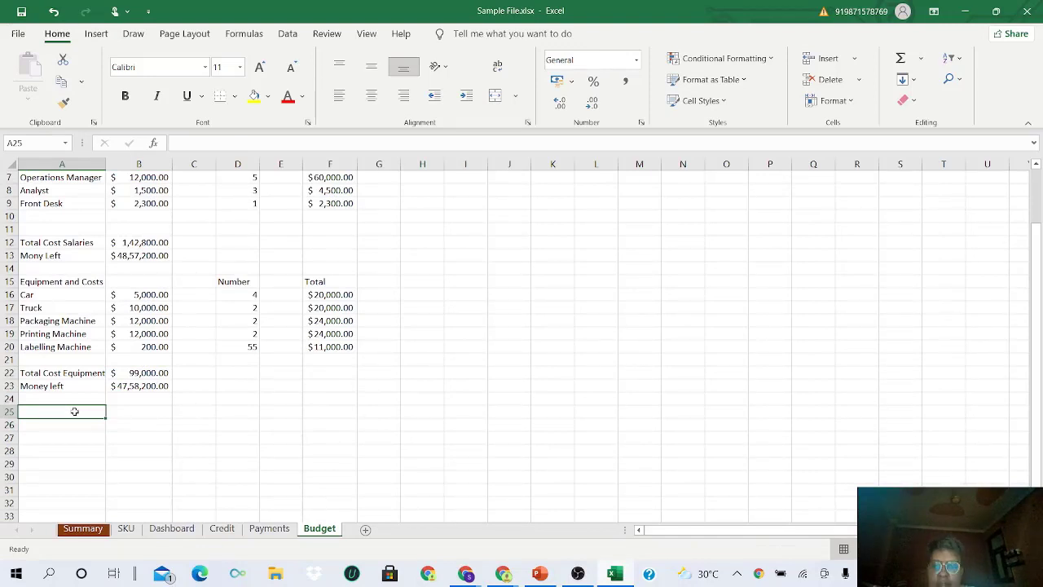
# - Type the Extras heading in A25 with Subscriptions and Fairs and events below
pyautogui.write('F')
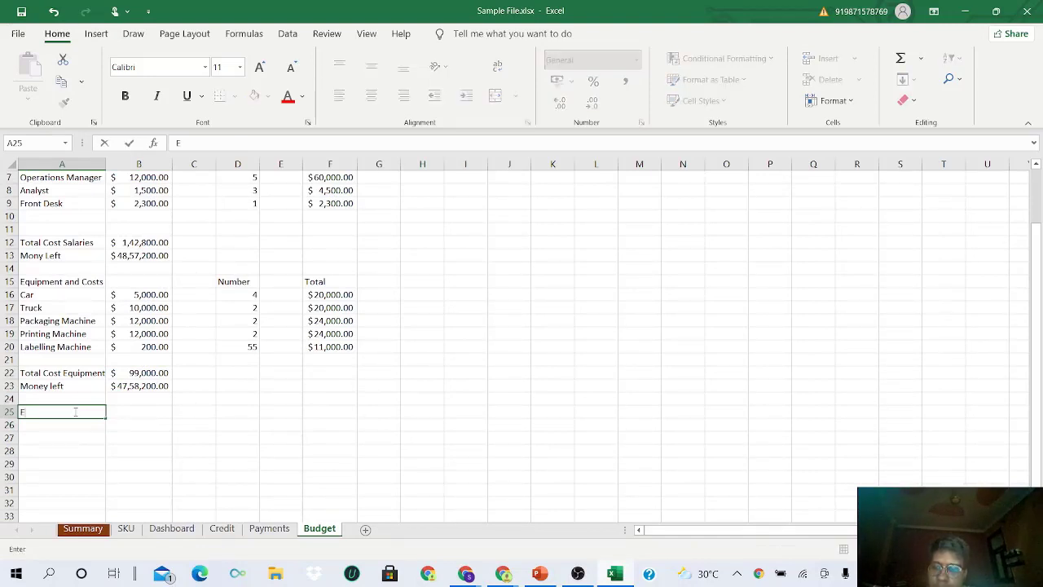
pyautogui.write('xtra')
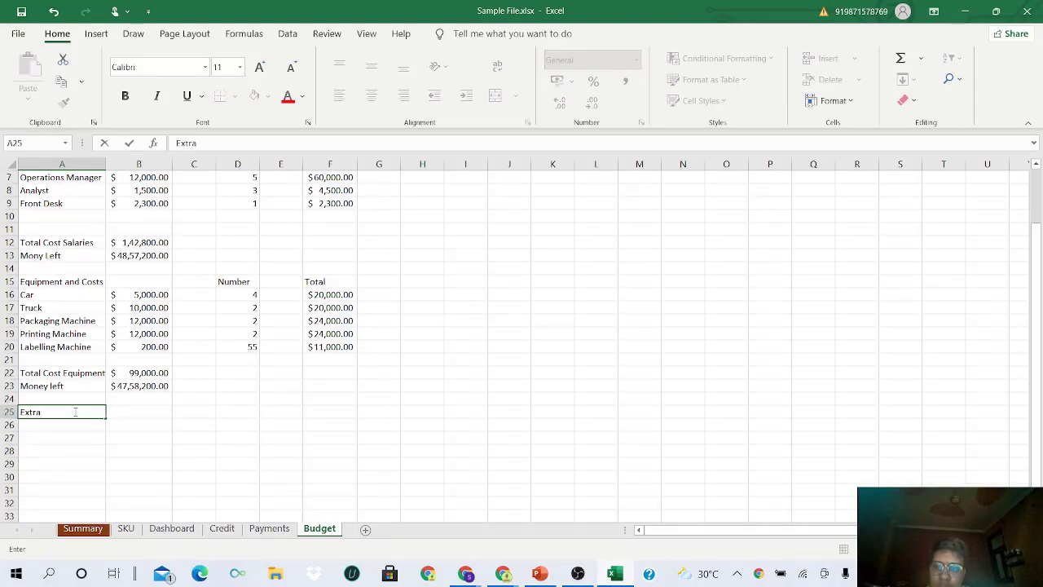
pyautogui.write('s')
pyautogui.press('Return')
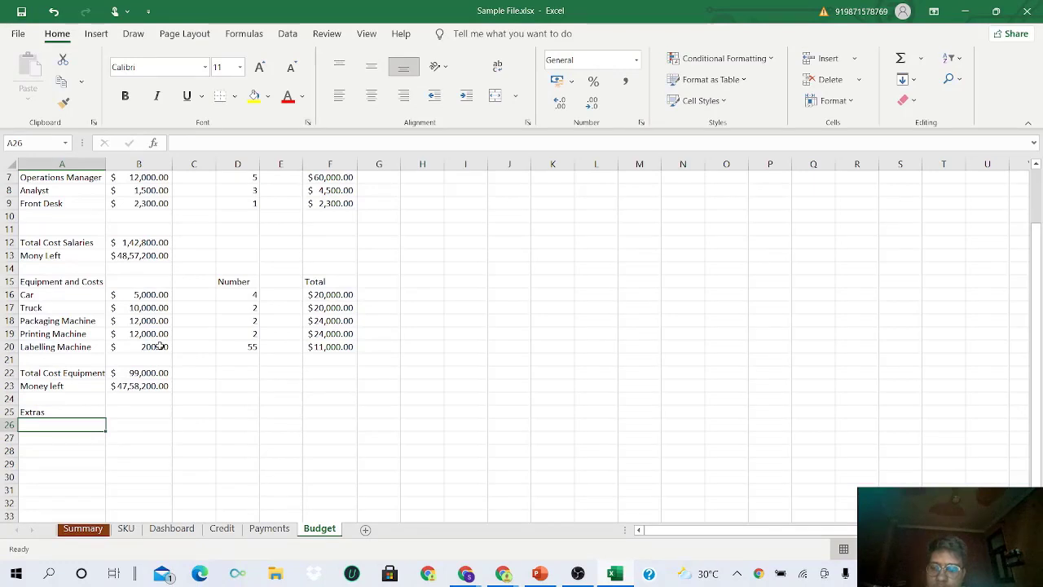
pyautogui.write('Subscr')
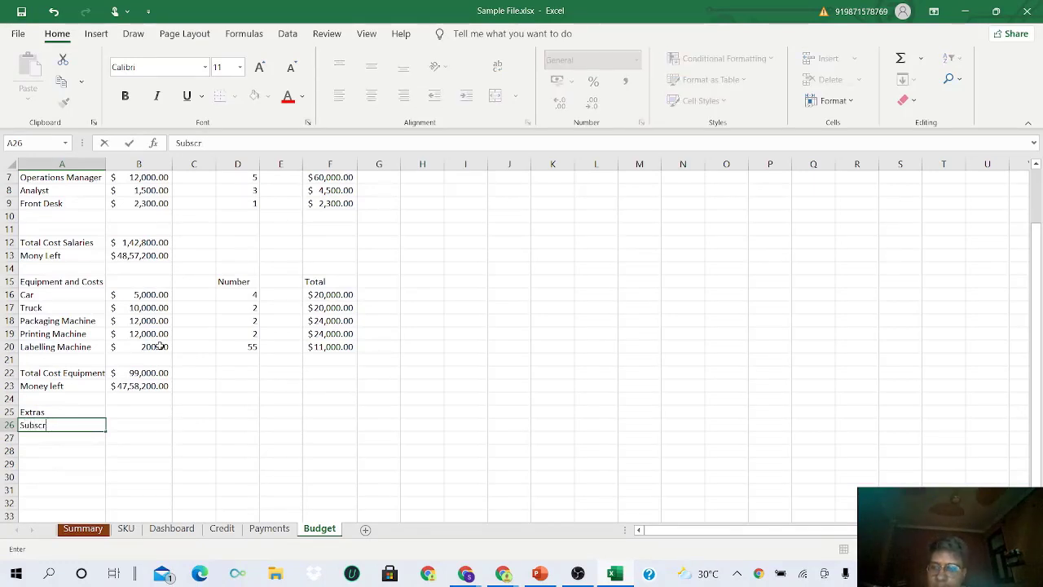
pyautogui.write('tptio')
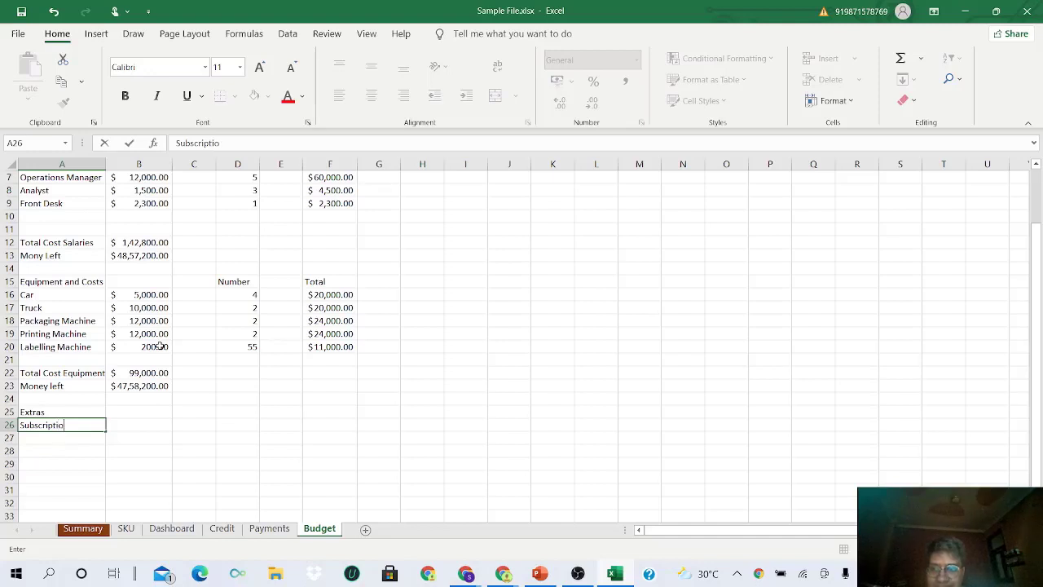
pyautogui.write('ns')
pyautogui.press('Return')
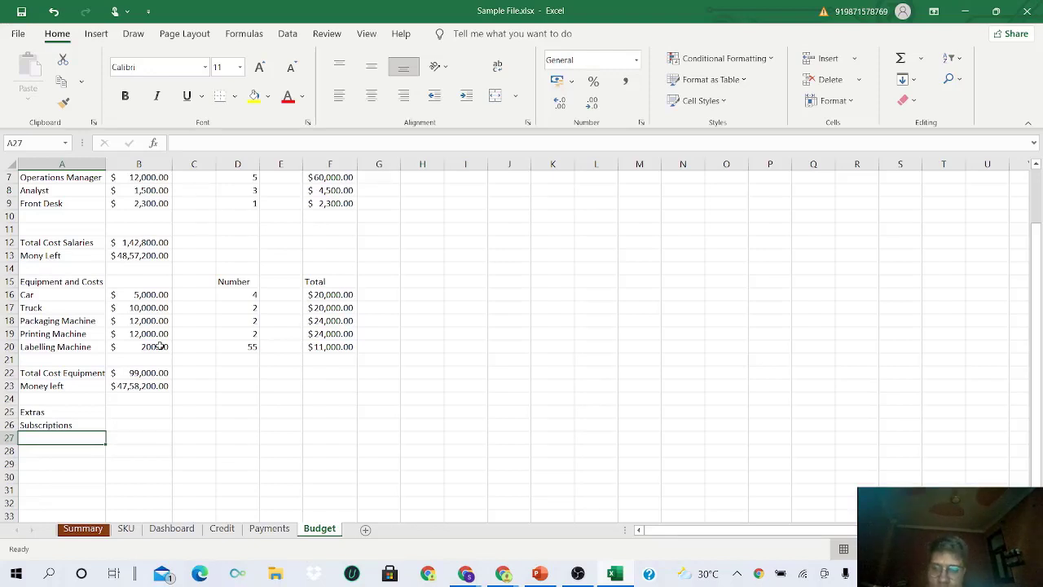
pyautogui.write('Fa')
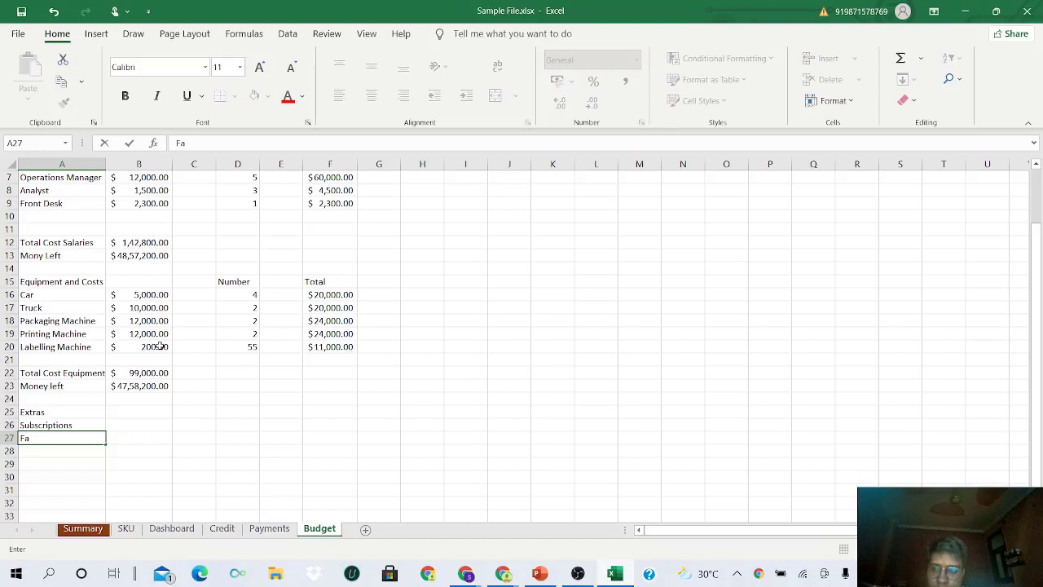
pyautogui.write('irs')
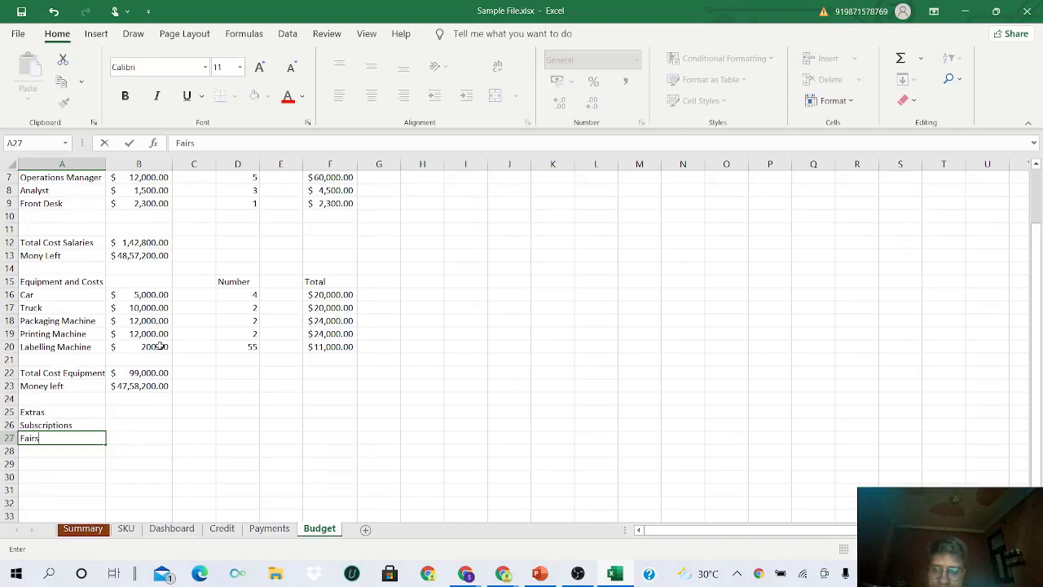
pyautogui.write(' and')
pyautogui.press('BackSpace')
pyautogui.write('nd evne')
pyautogui.press('BackSpace')
pyautogui.press('BackSpace')
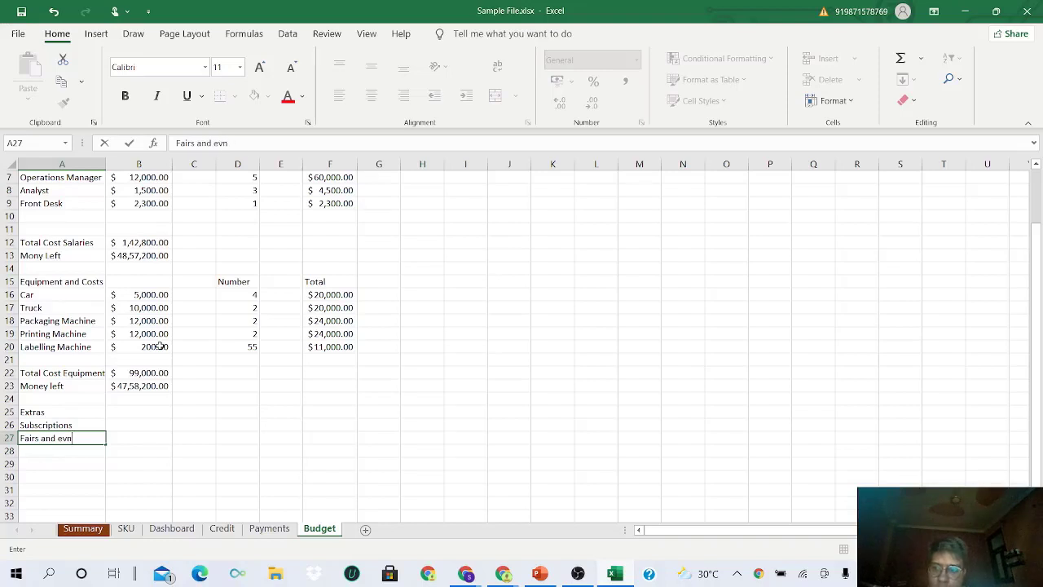
pyautogui.write('etn')
pyautogui.press('BackSpace')
pyautogui.press('BackSpace')
pyautogui.write('nts')
pyautogui.press('Return')
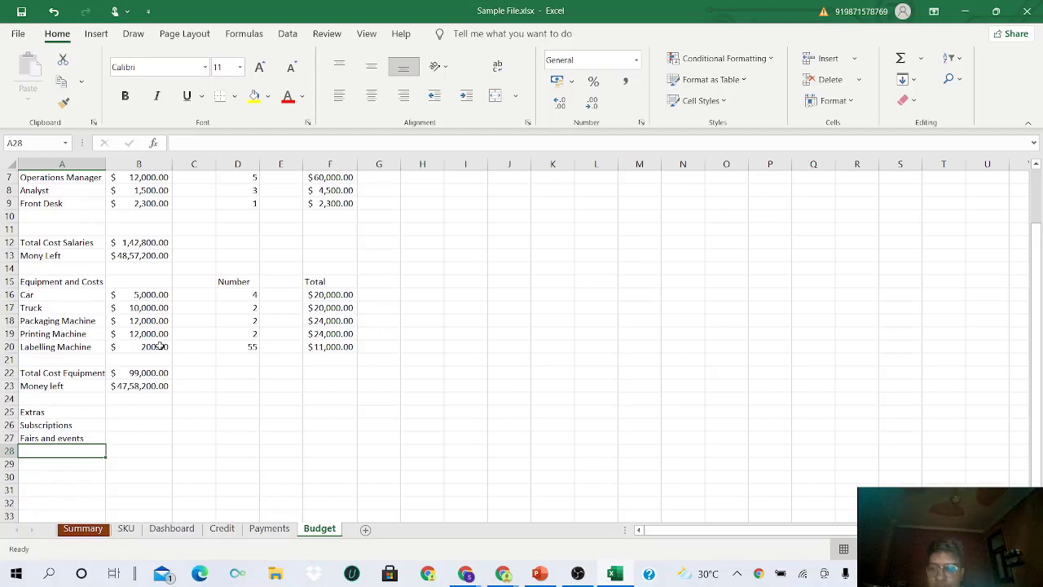
# - Add Concert (Outdoor), Concert (Indoor), Food and Supplies, then select A26:A31
pyautogui.write('C')
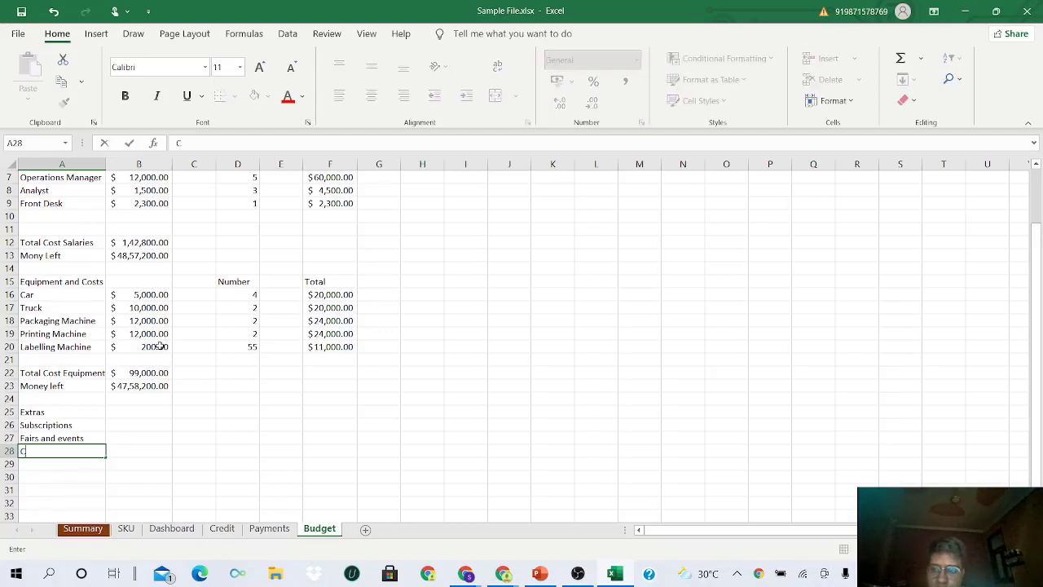
pyautogui.write('oncert')
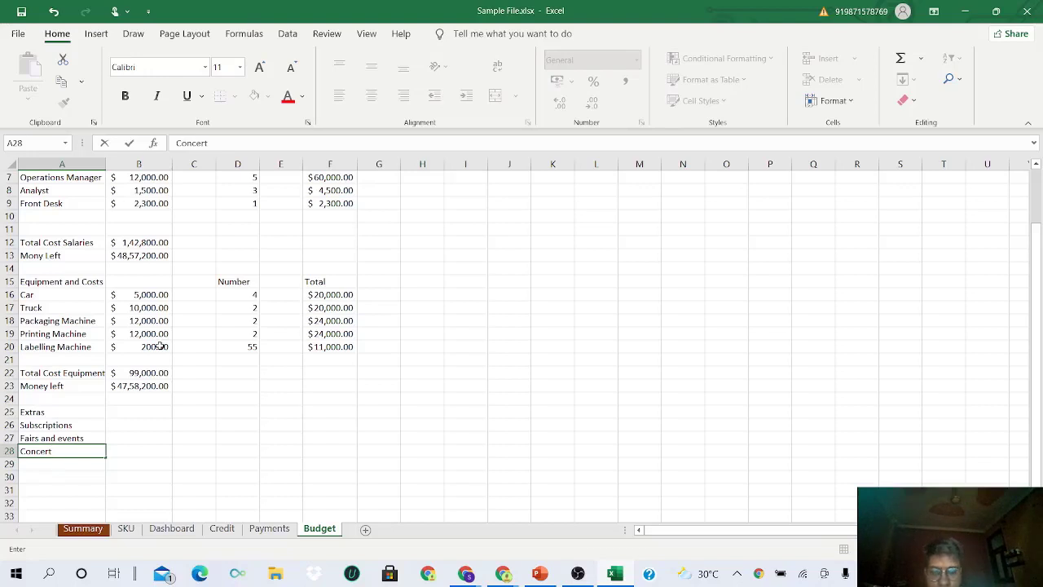
pyautogui.write(' (Out')
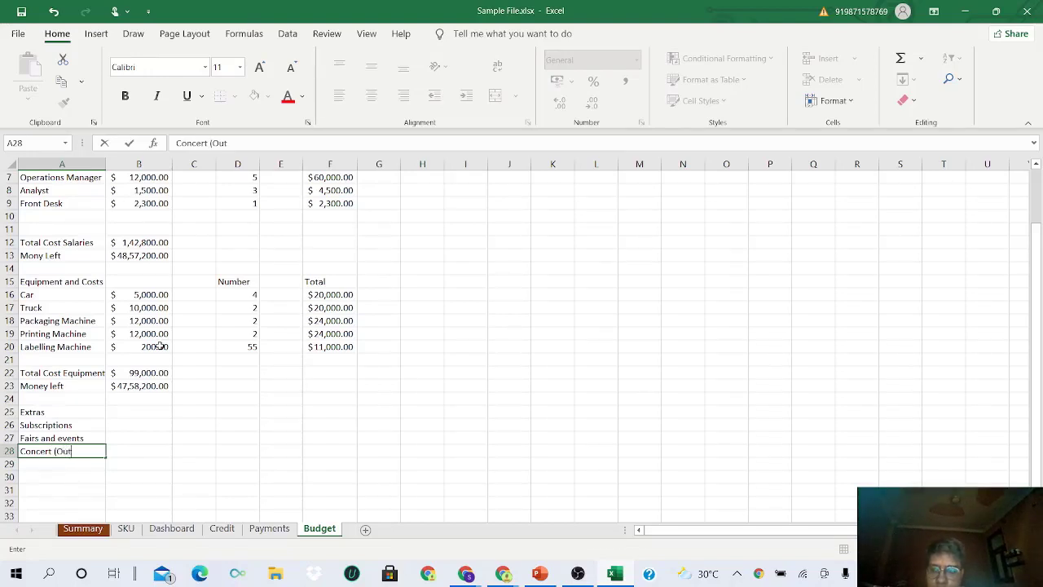
pyautogui.write('door')
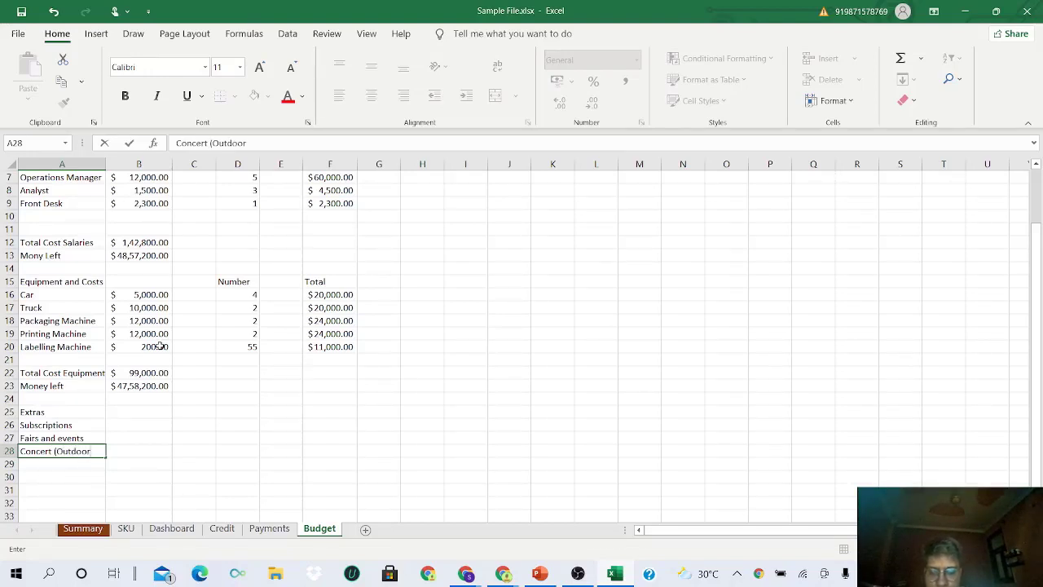
pyautogui.write(')')
pyautogui.press('Return')
pyautogui.write('Con')
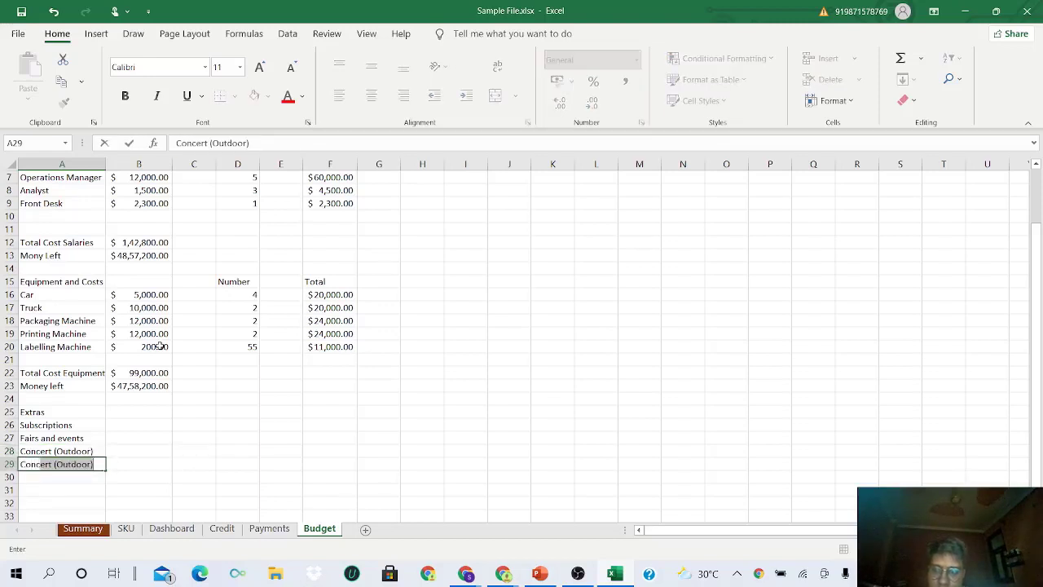
pyautogui.write('cert ')
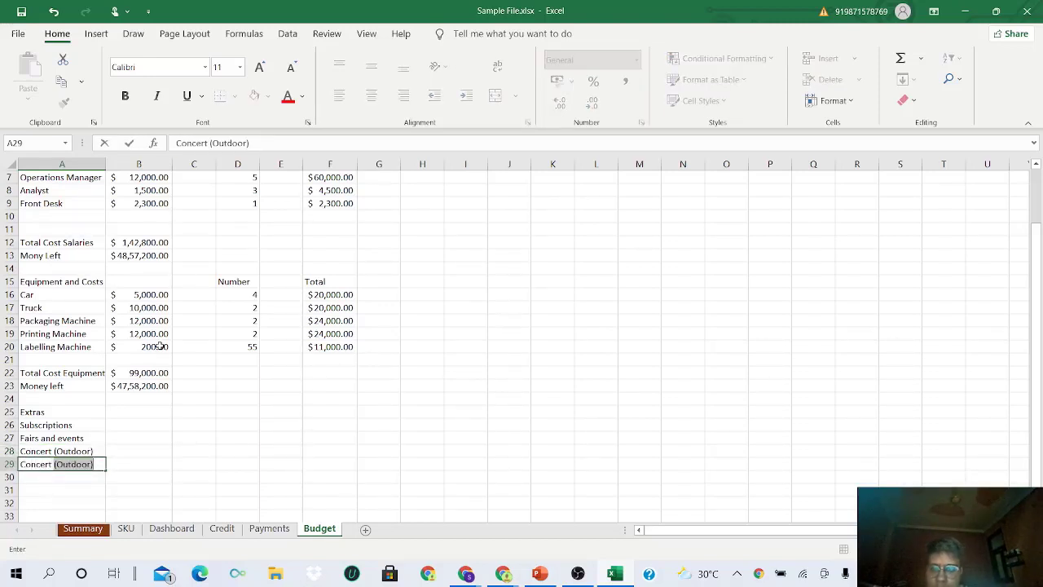
pyautogui.write('(')
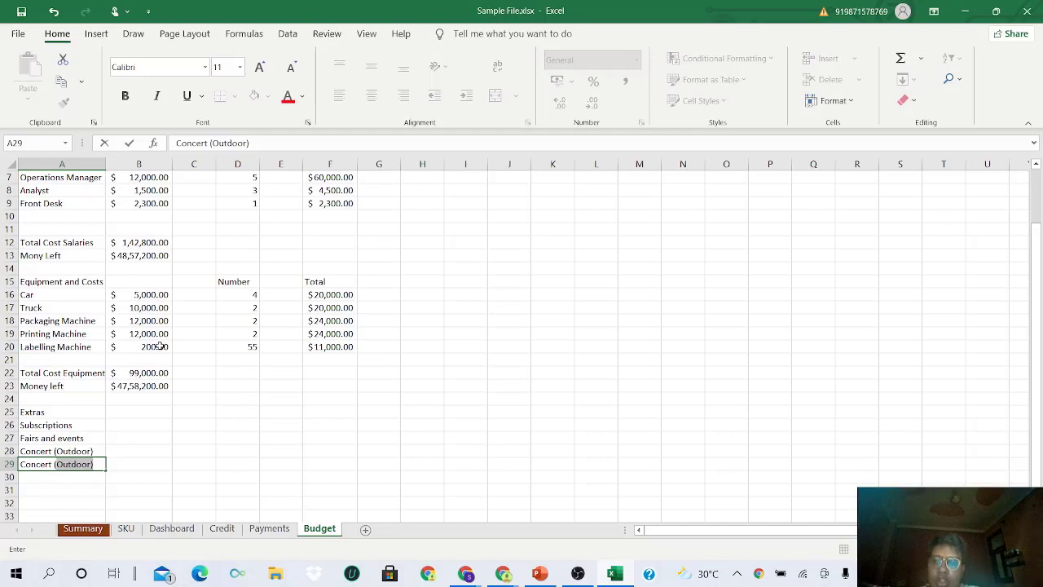
pyautogui.write('Inf')
pyautogui.press('BackSpace')
pyautogui.write('d')
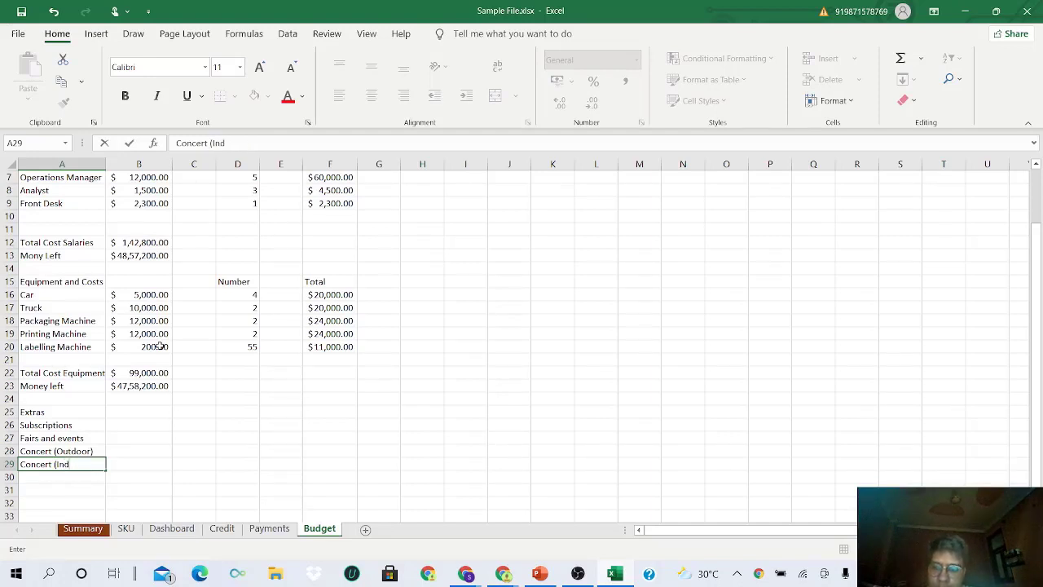
pyautogui.write('oor)')
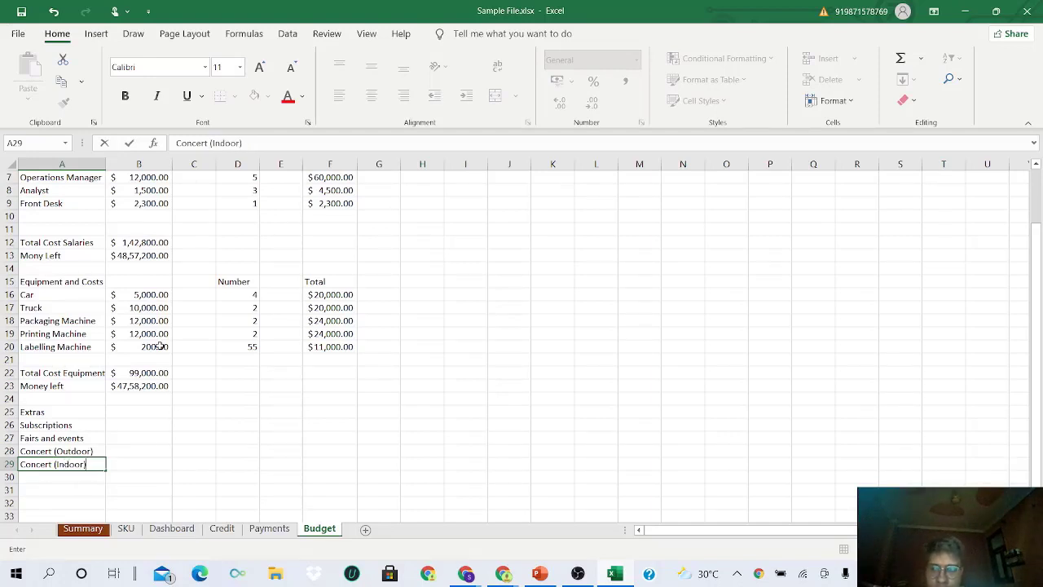
pyautogui.press('Return')
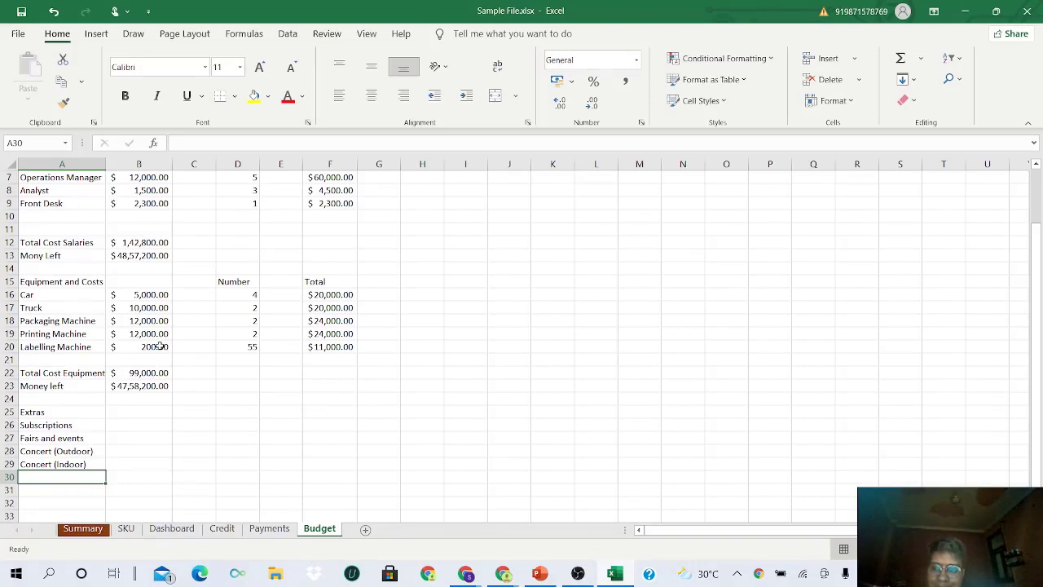
pyautogui.write('Food')
pyautogui.press('Return')
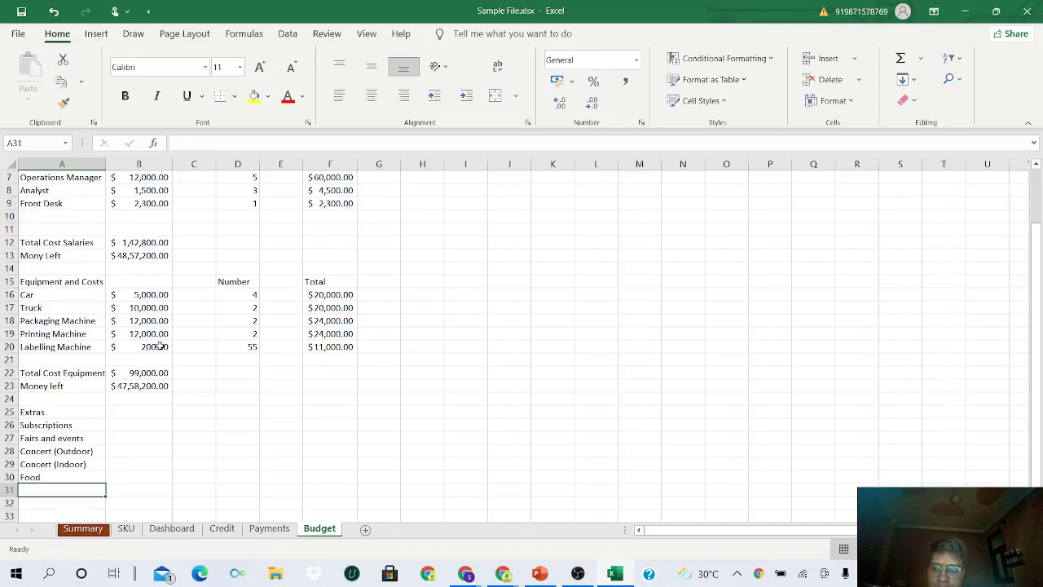
pyautogui.write('Suppl')
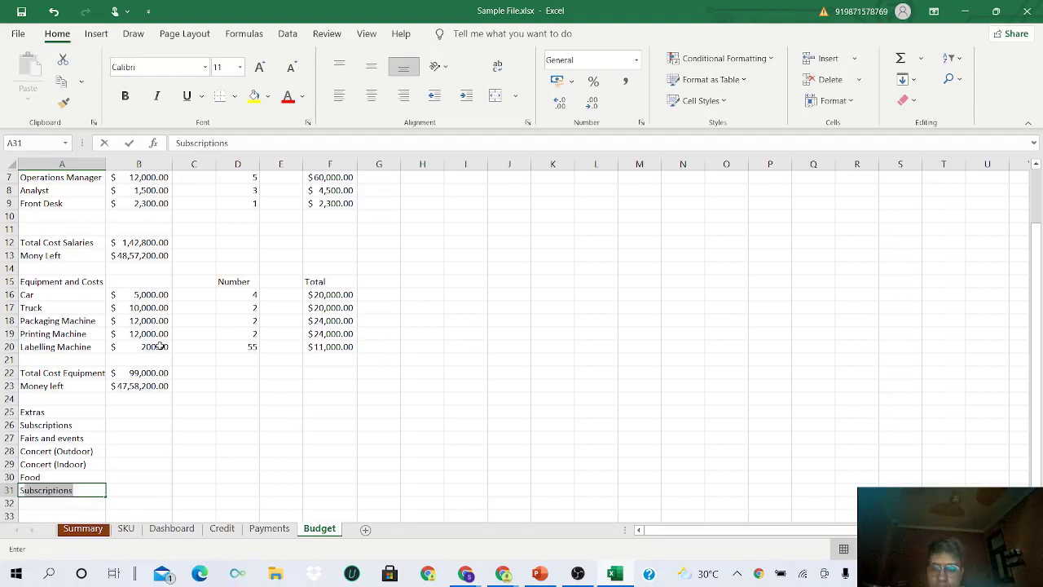
pyautogui.write('ies')
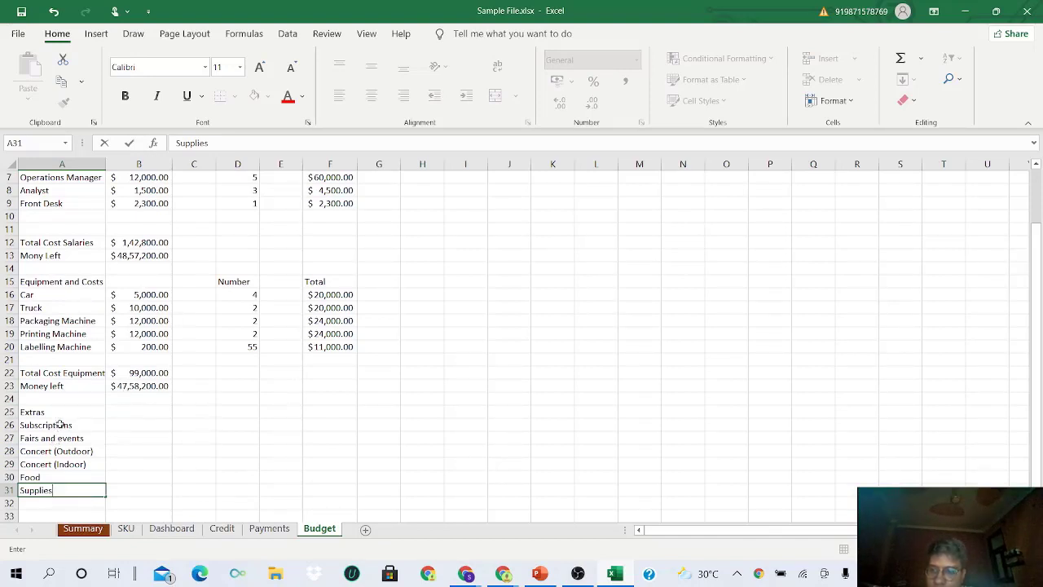
pyautogui.moveTo(57, 426); pyautogui.dragTo(70, 493)
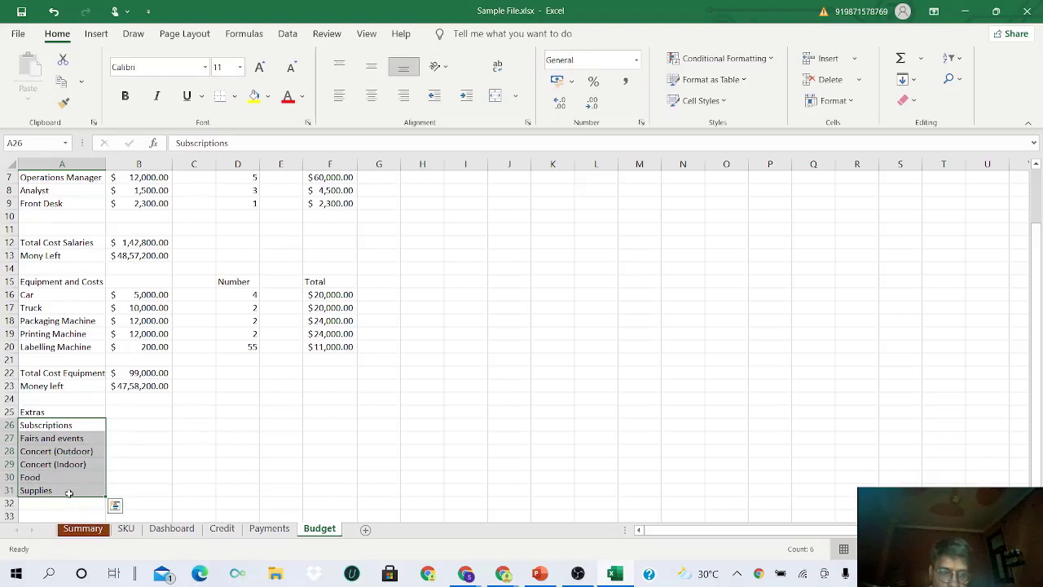
# - Enter Extras amounts 20000, 50000, 50000, 30000, 500 and 200 in B26:B31
pyautogui.click(118, 424)
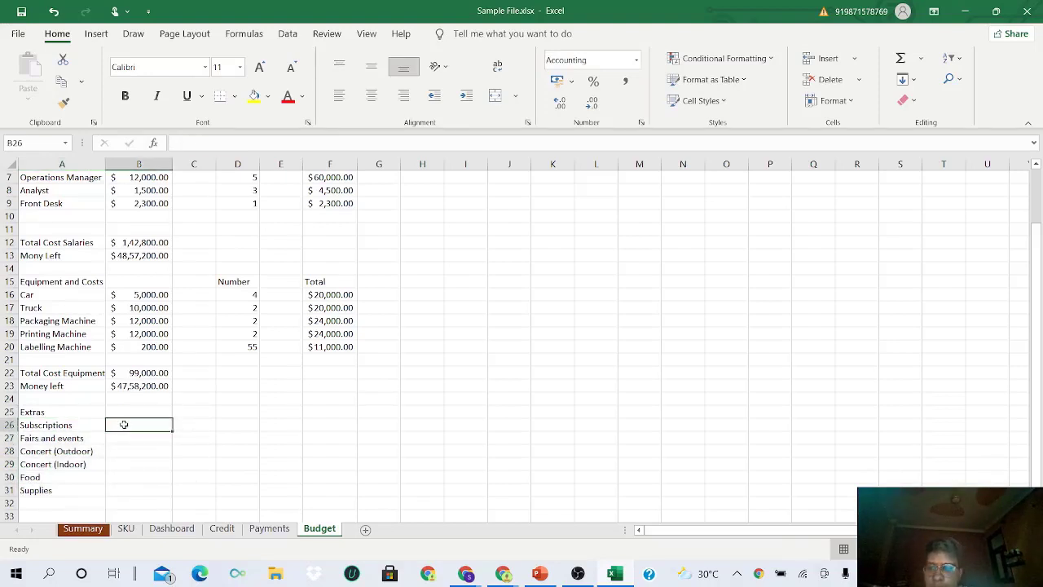
pyautogui.write('20000')
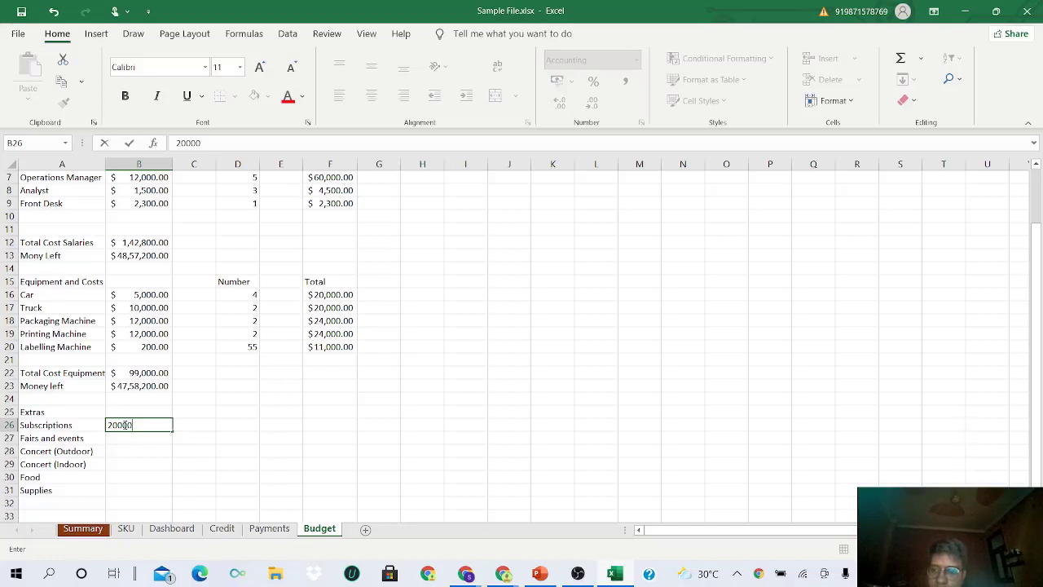
pyautogui.press('Return')
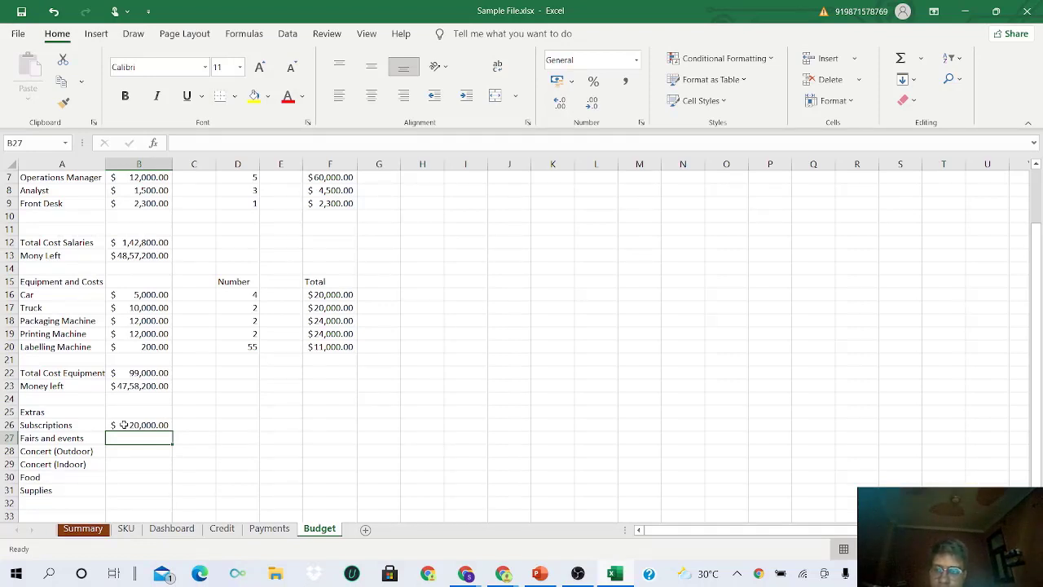
pyautogui.write('50000')
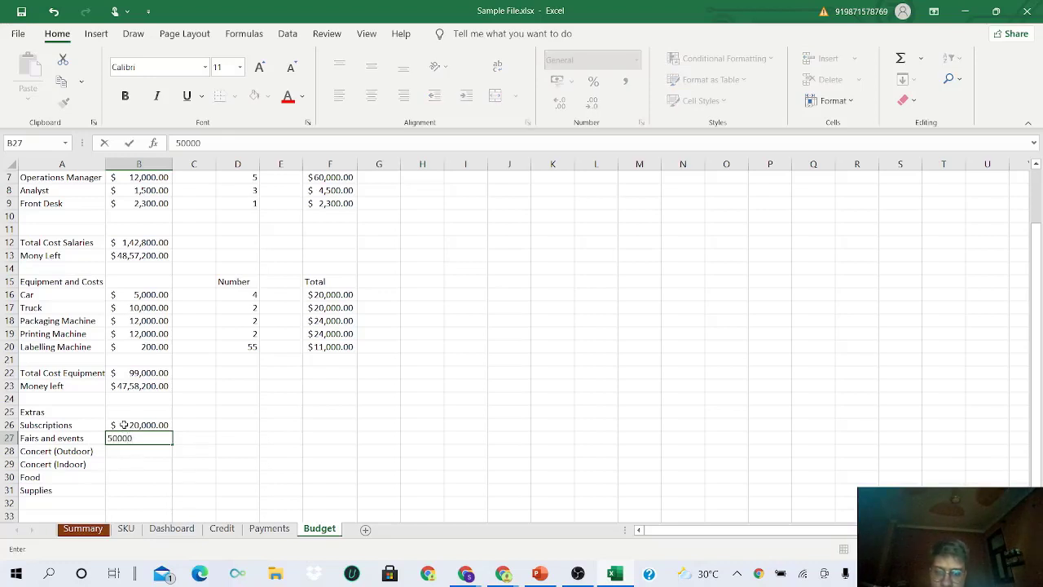
pyautogui.press('Return')
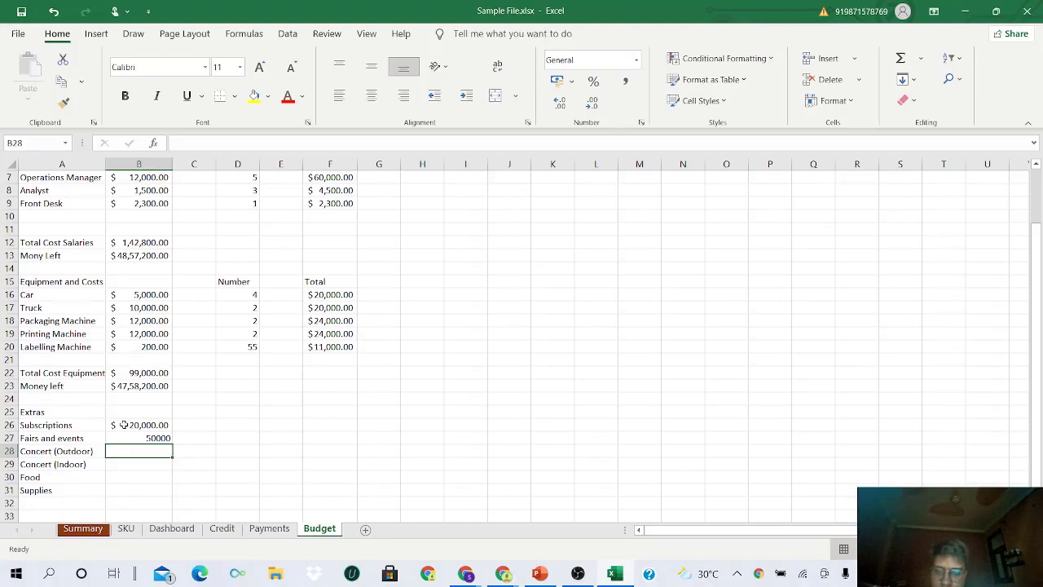
pyautogui.write('50000')
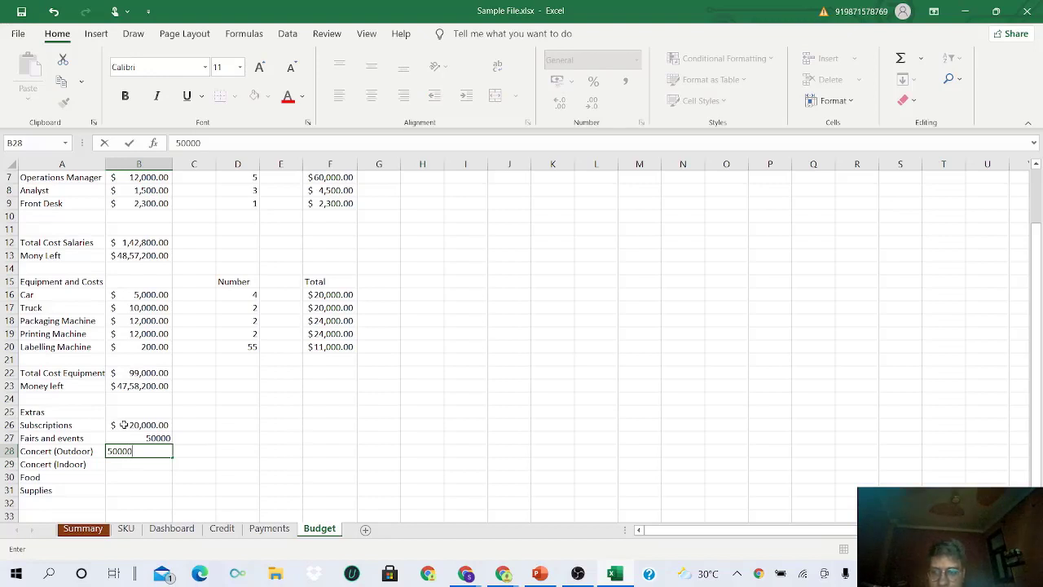
pyautogui.press('Return')
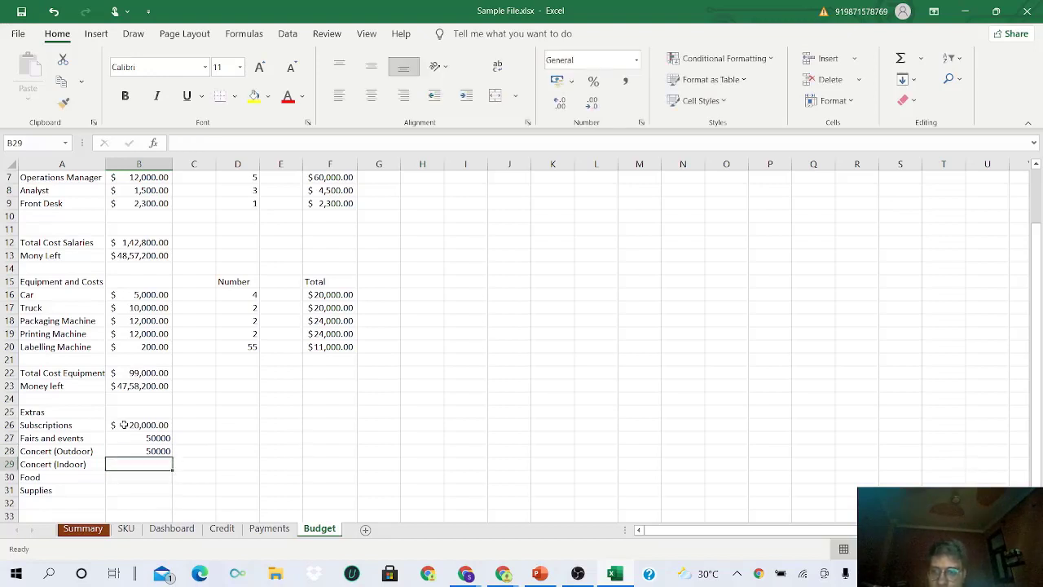
pyautogui.write('30000')
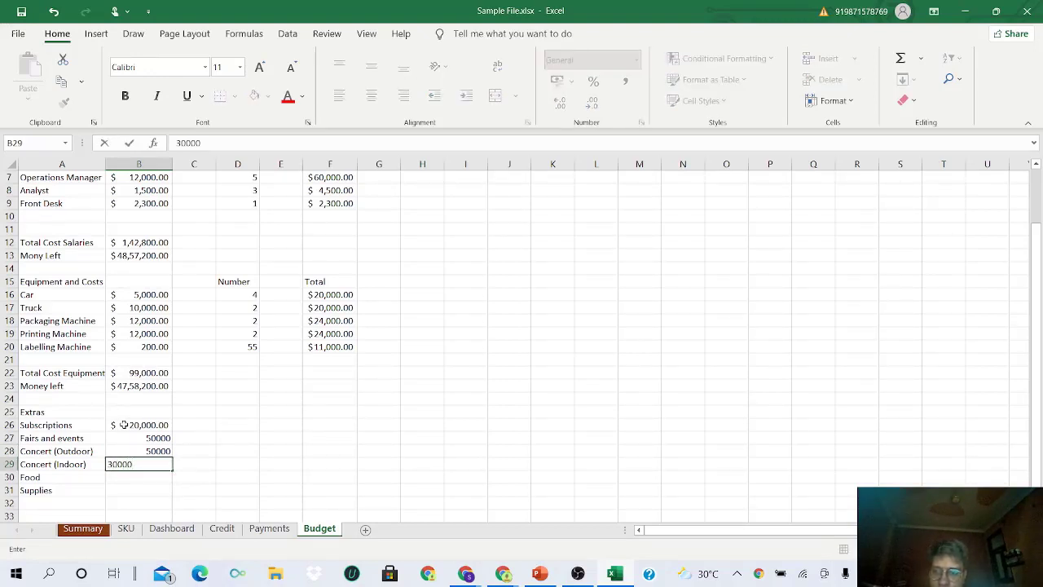
pyautogui.press('Return')
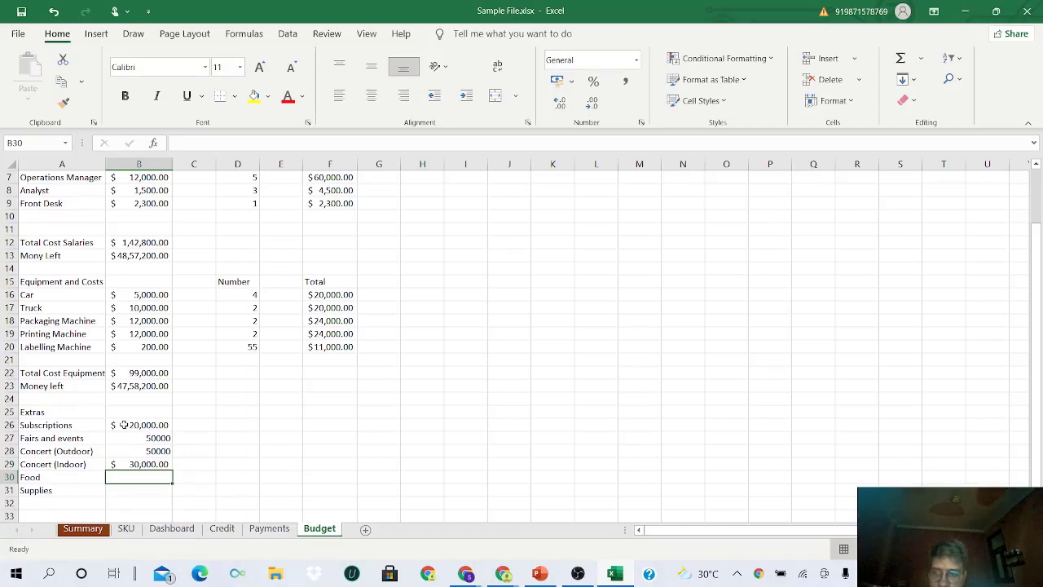
pyautogui.write('500')
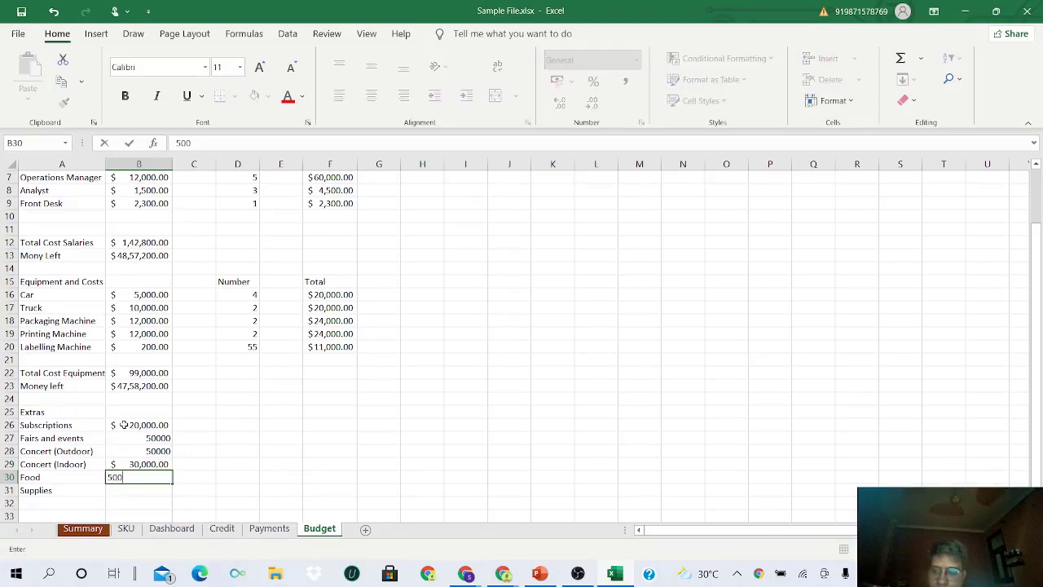
pyautogui.press('Return')
pyautogui.write('200')
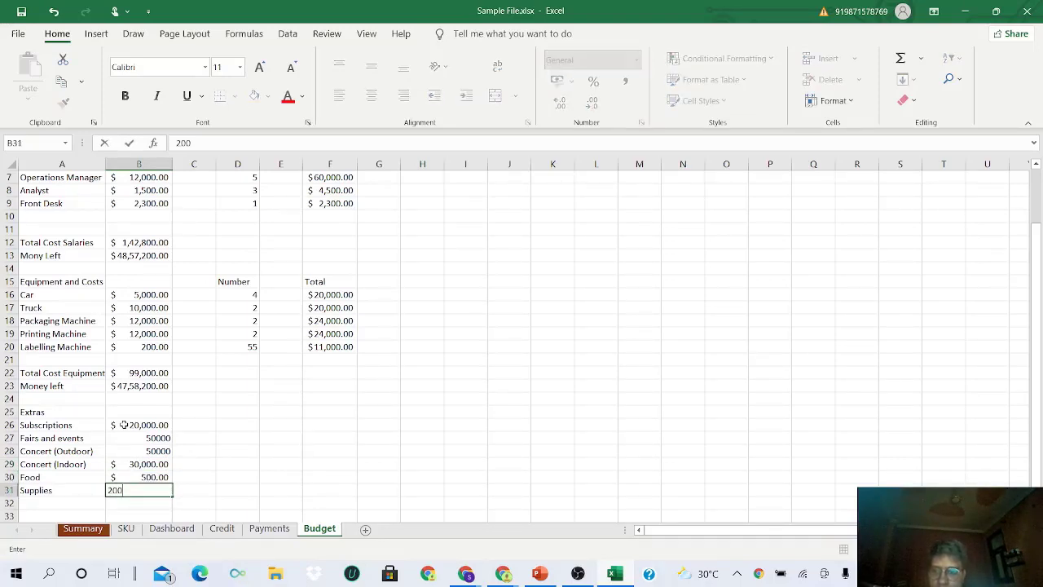
pyautogui.press('Return')
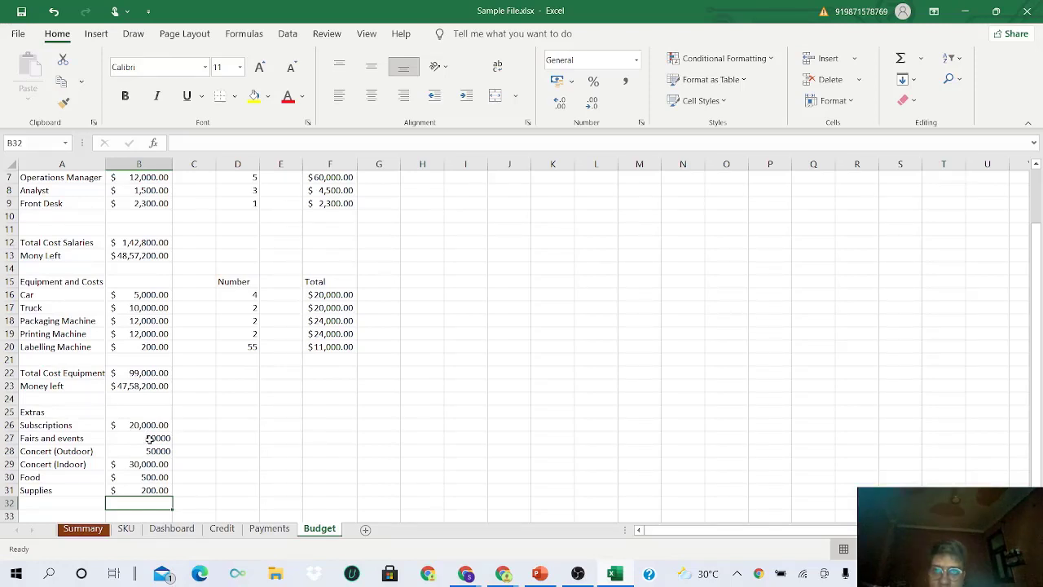
# - Give the Subscriptions amount comma style with a dollar accounting sign
pyautogui.click(140, 429)
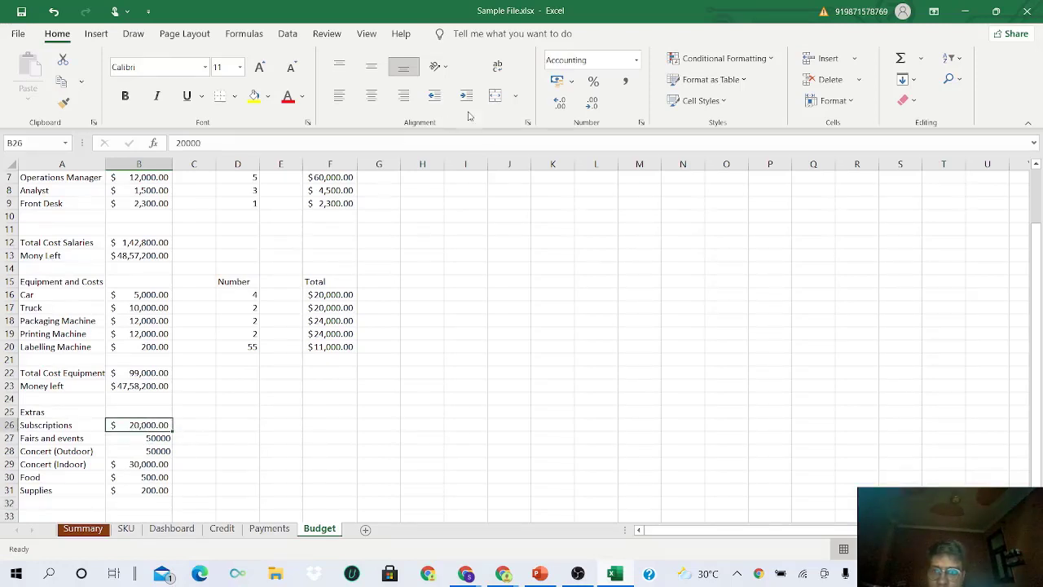
pyautogui.click(623, 84)
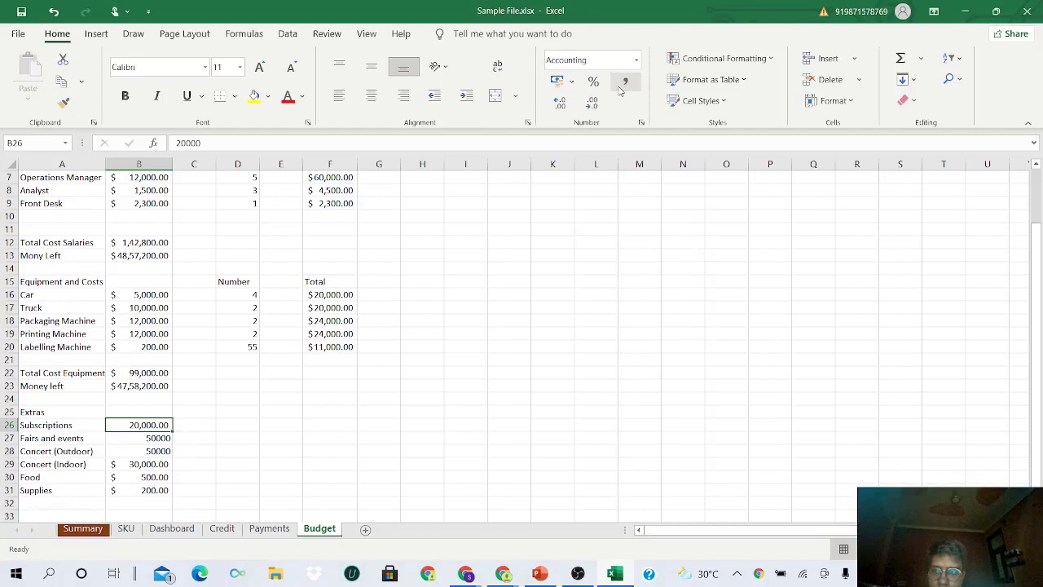
pyautogui.click(571, 82)
pyautogui.click(603, 121)
# - Copy the Money left figure's format onto the Extras amounts B26:B31
pyautogui.click(143, 388)
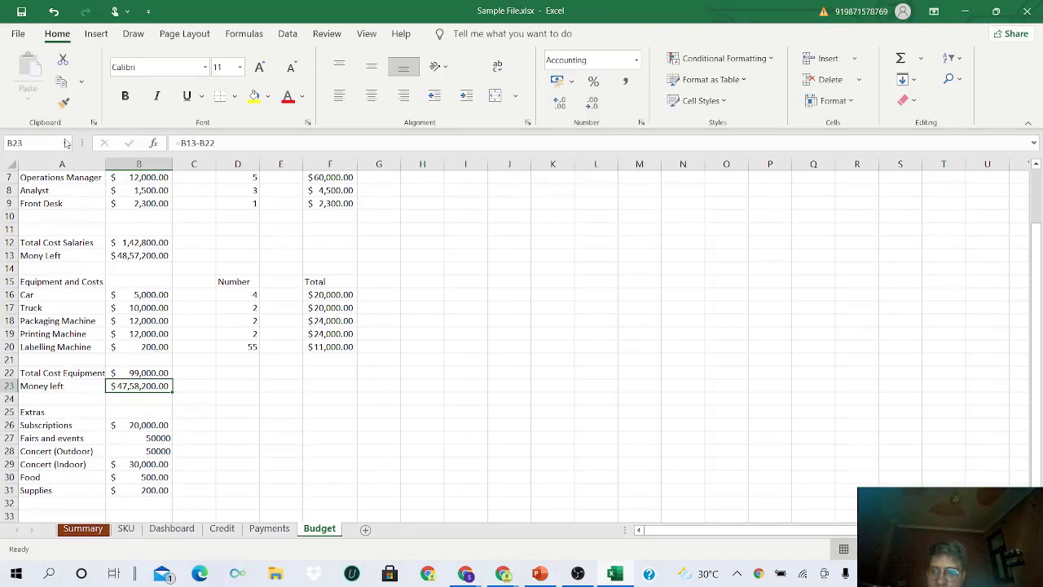
pyautogui.click(64, 101)
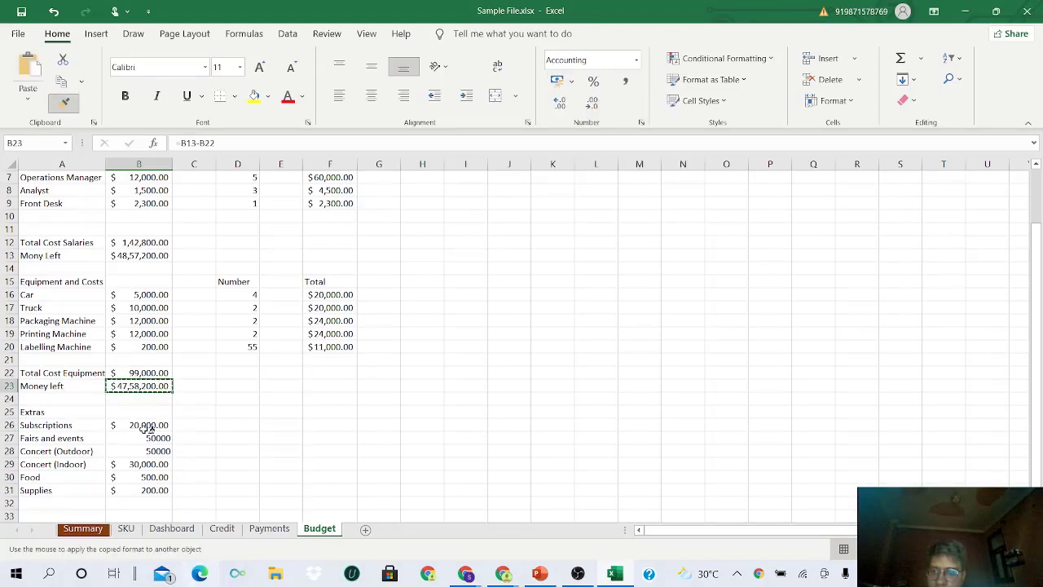
pyautogui.moveTo(146, 425); pyautogui.dragTo(154, 488)
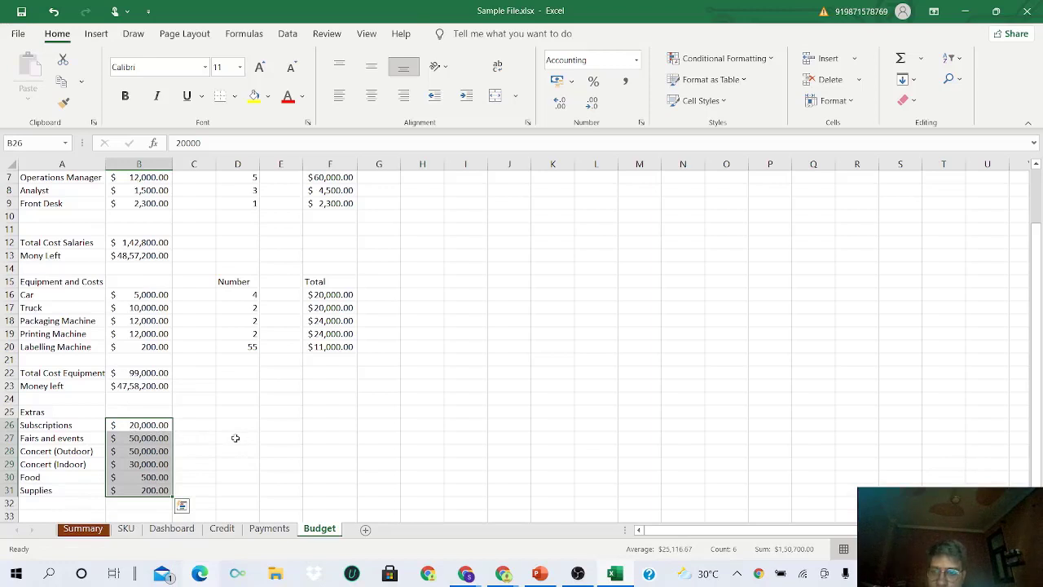
pyautogui.click(250, 413)
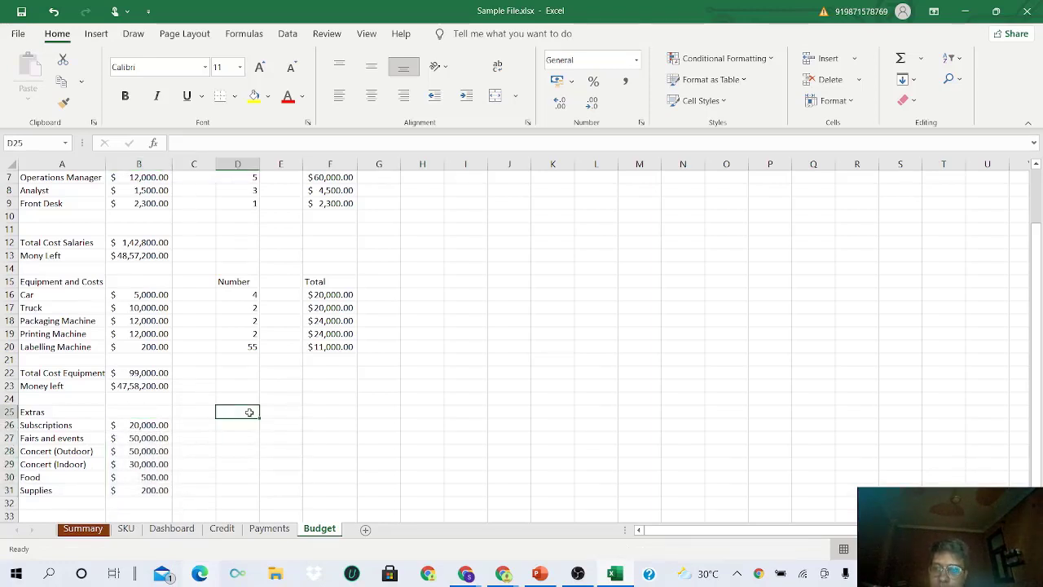
# - Enter a 'Number' heading in D25 with counts 1, 1, 2, 2 and 6 for Subscriptions through Food
pyautogui.write('Number')
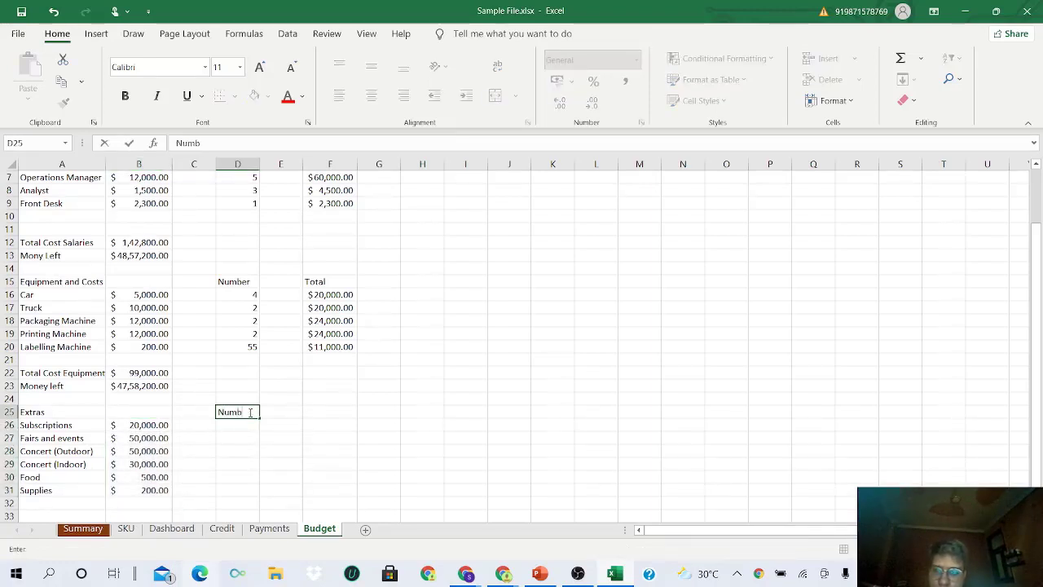
pyautogui.press('Return')
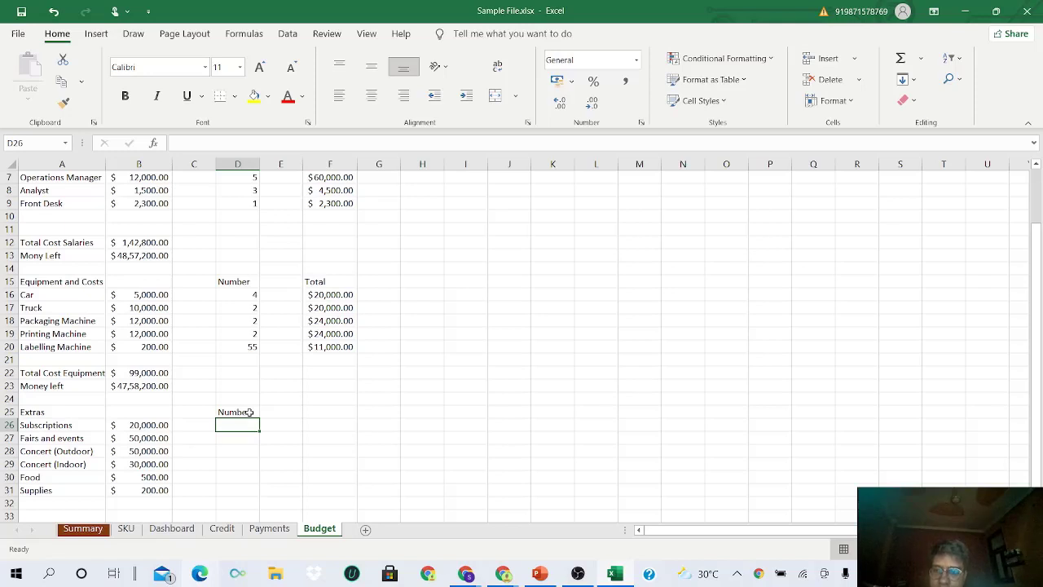
pyautogui.write('1')
pyautogui.press('Return')
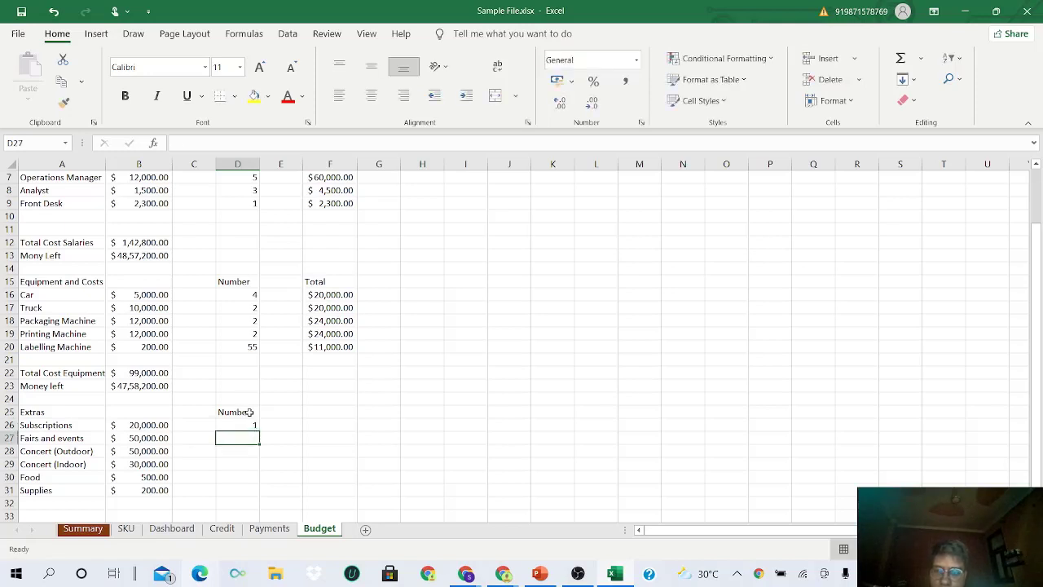
pyautogui.write('1')
pyautogui.press('Return')
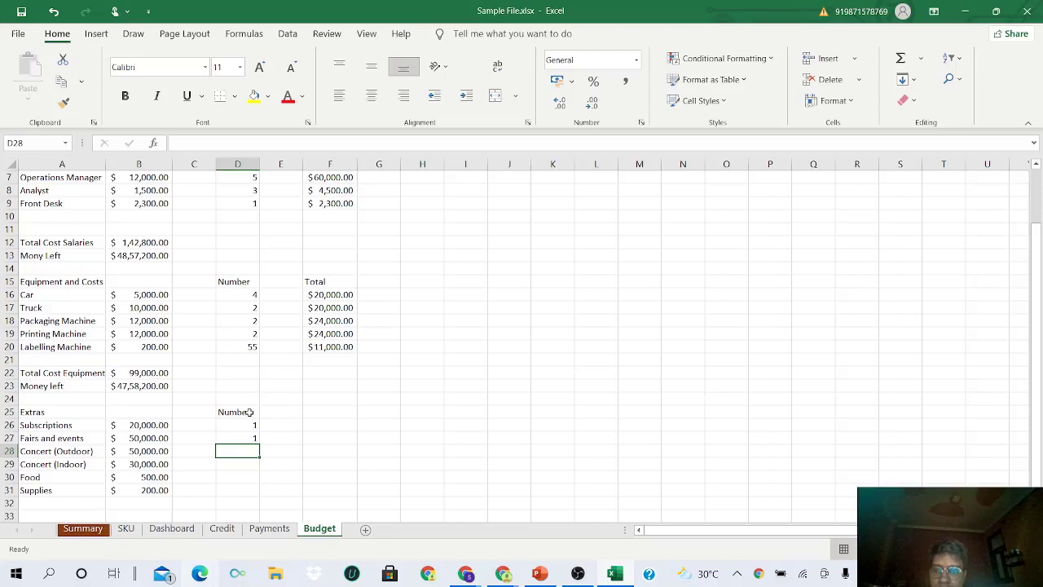
pyautogui.write('2')
pyautogui.press('Return')
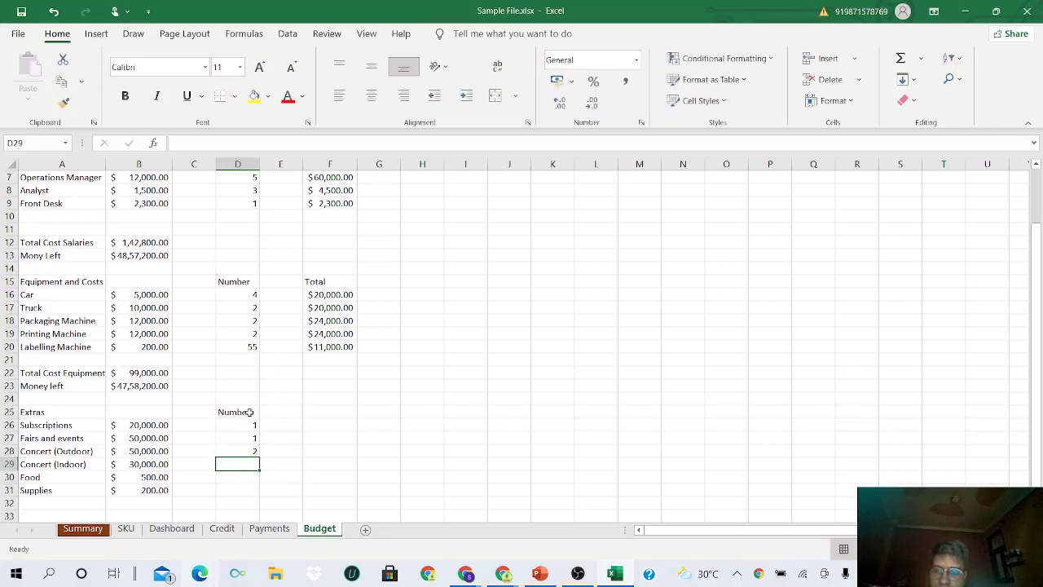
pyautogui.write('2')
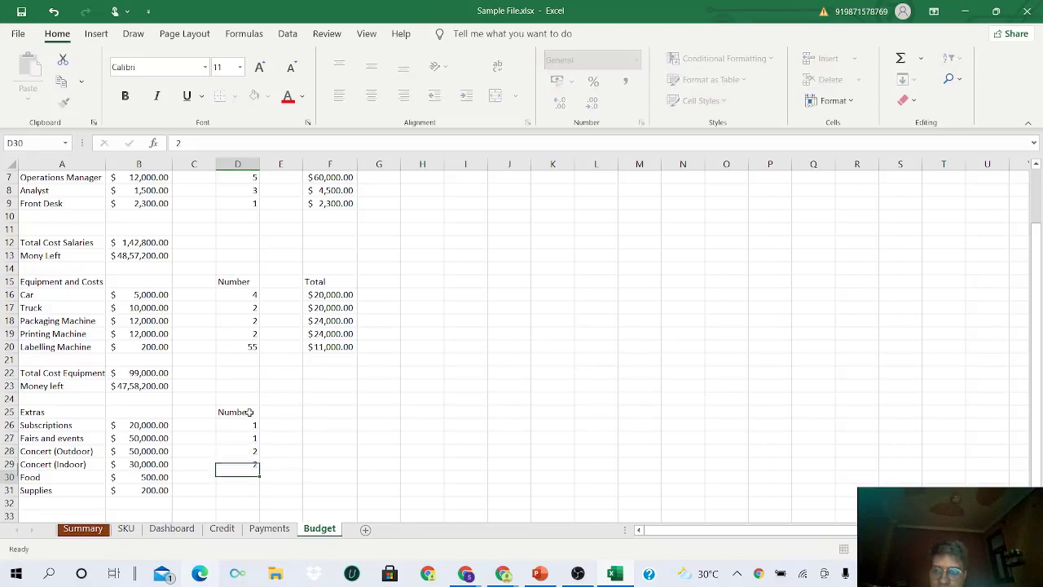
pyautogui.press('Return')
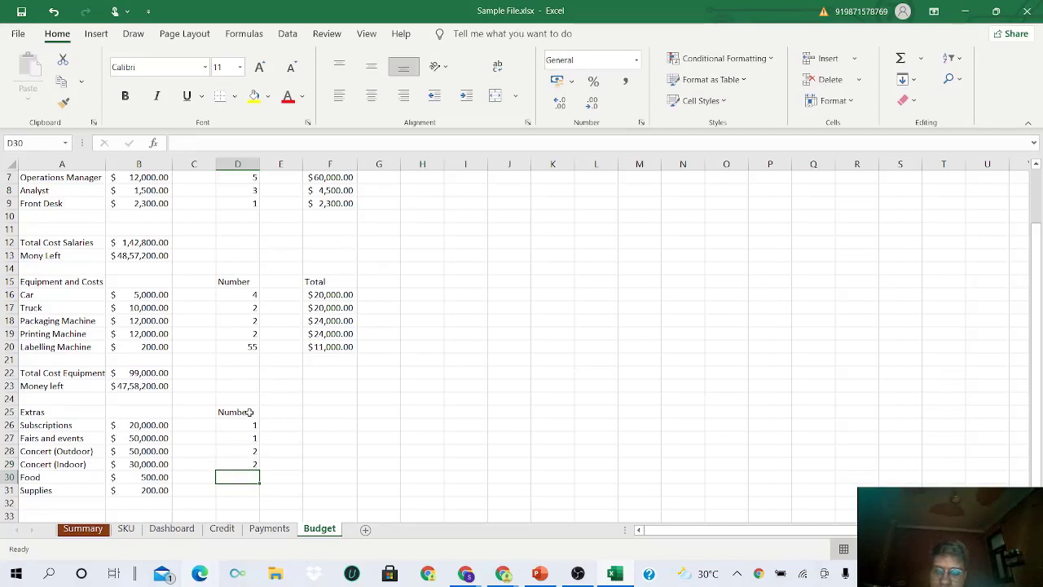
pyautogui.write('6')
pyautogui.press('Return')
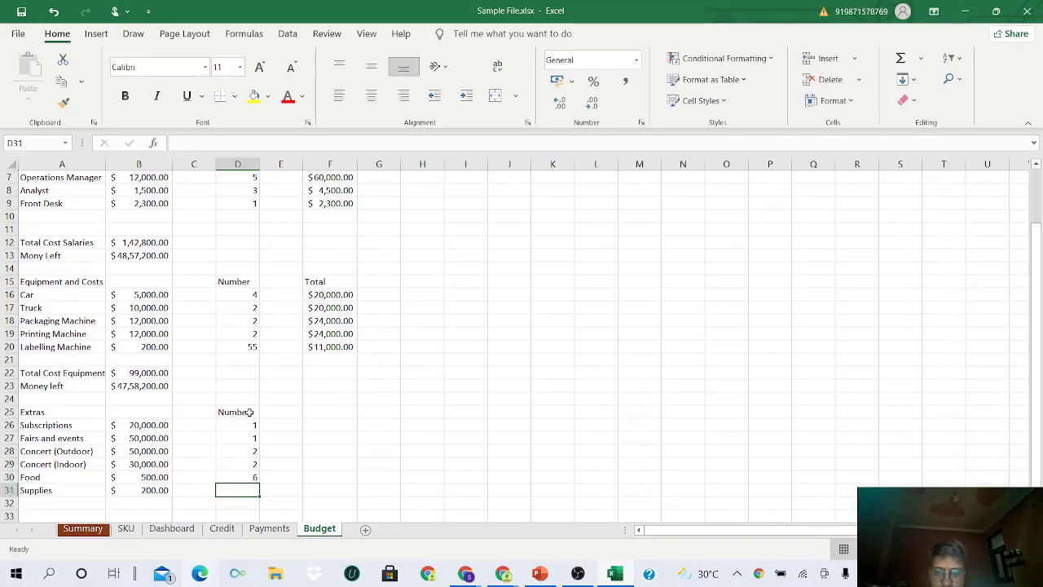
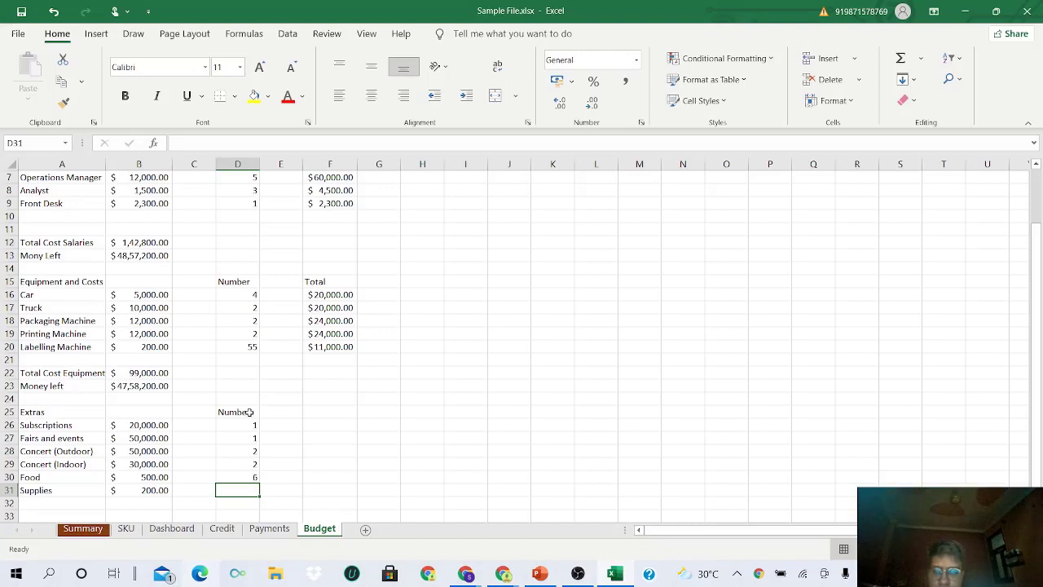
# - Enter 10 as the Supplies number in D31
pyautogui.write('10')
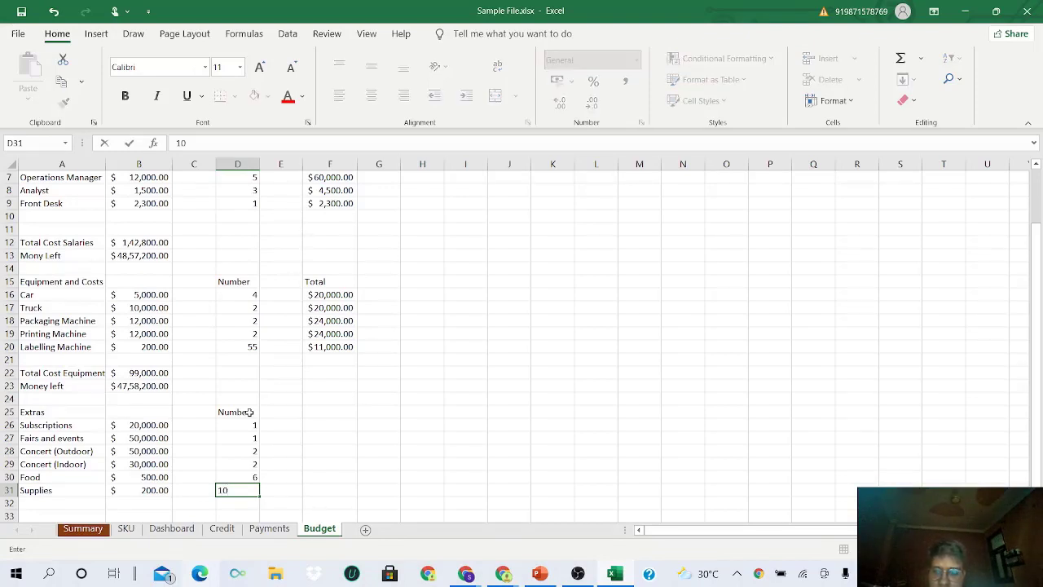
pyautogui.press('Return')
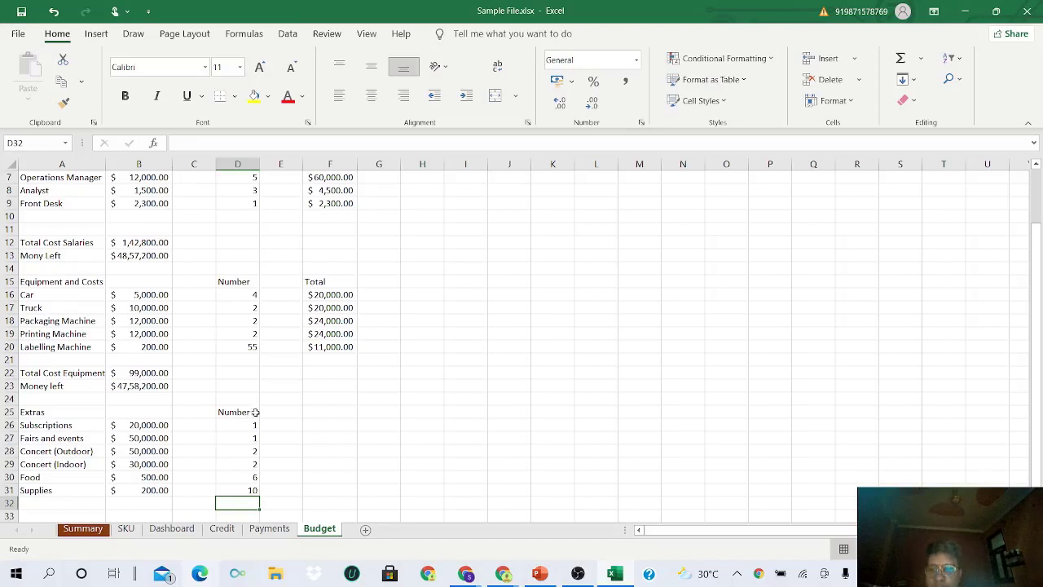
# - Add a 'Total' header in F25 and fill =PRODUCT(B26,D26) down from F26 to F31
pyautogui.click(337, 416)
pyautogui.write('Total')
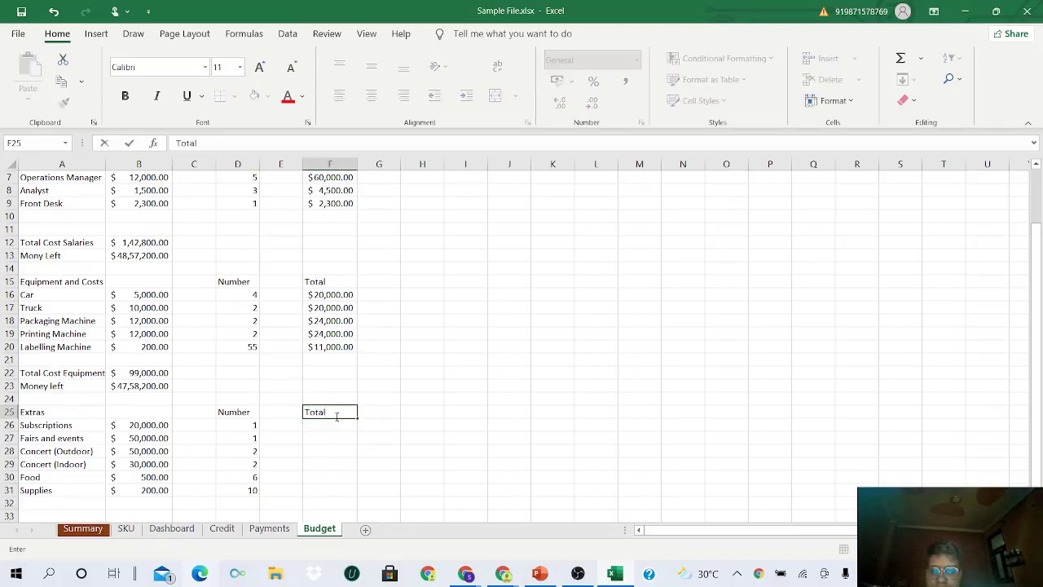
pyautogui.press('Return')
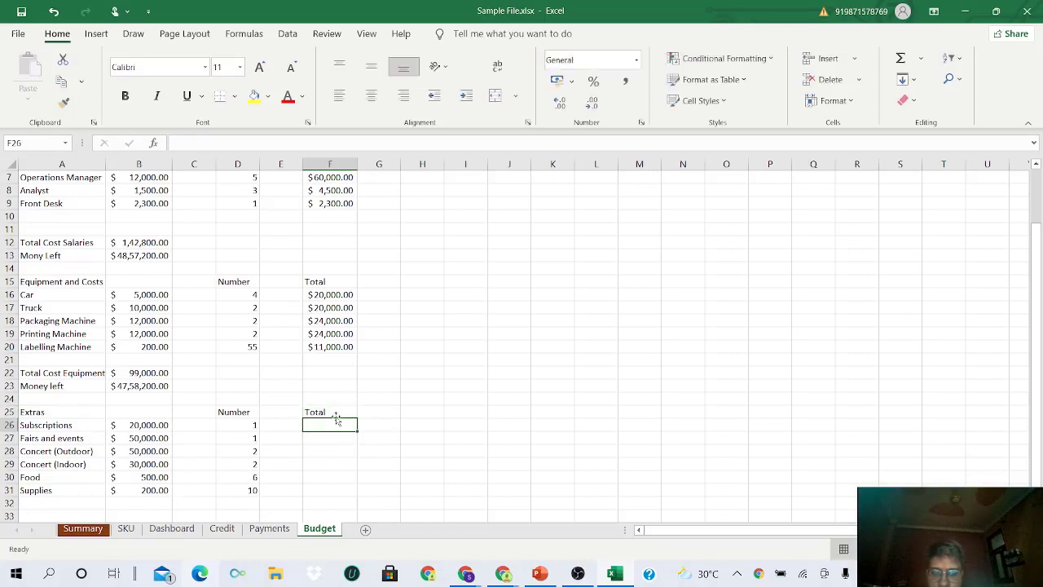
pyautogui.write('=p')
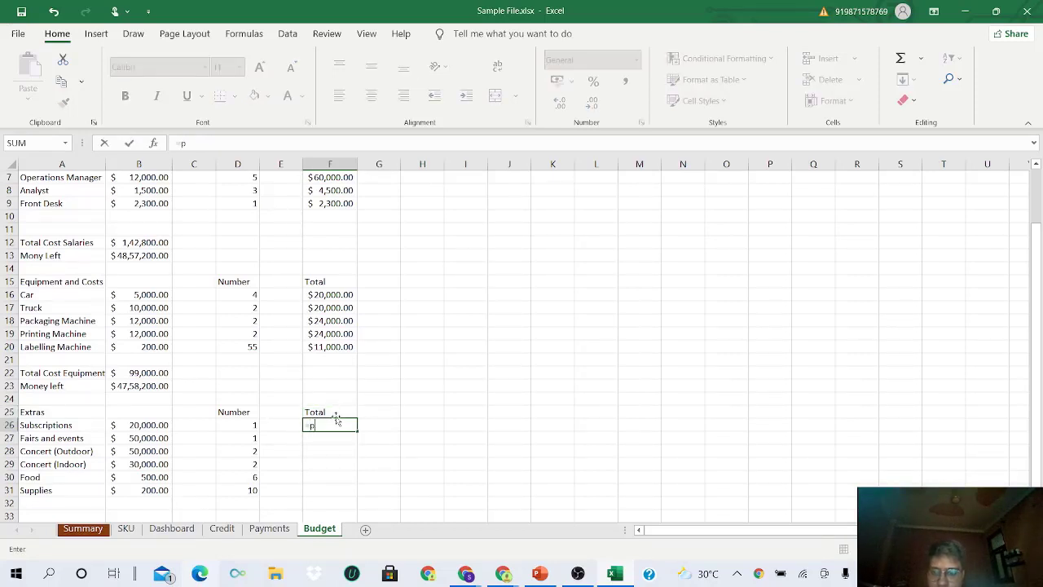
pyautogui.write('rodu')
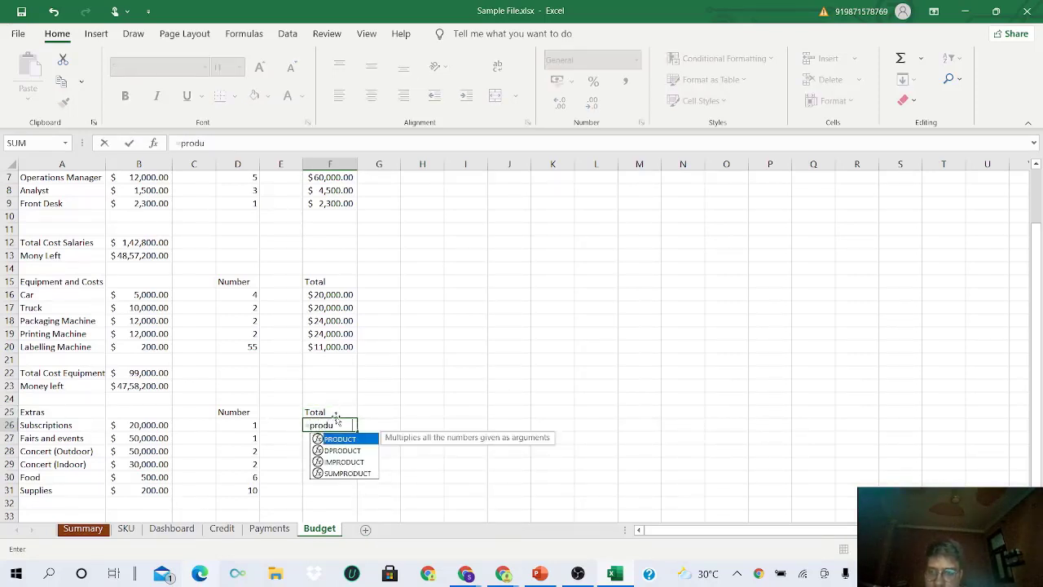
pyautogui.press('Tab')
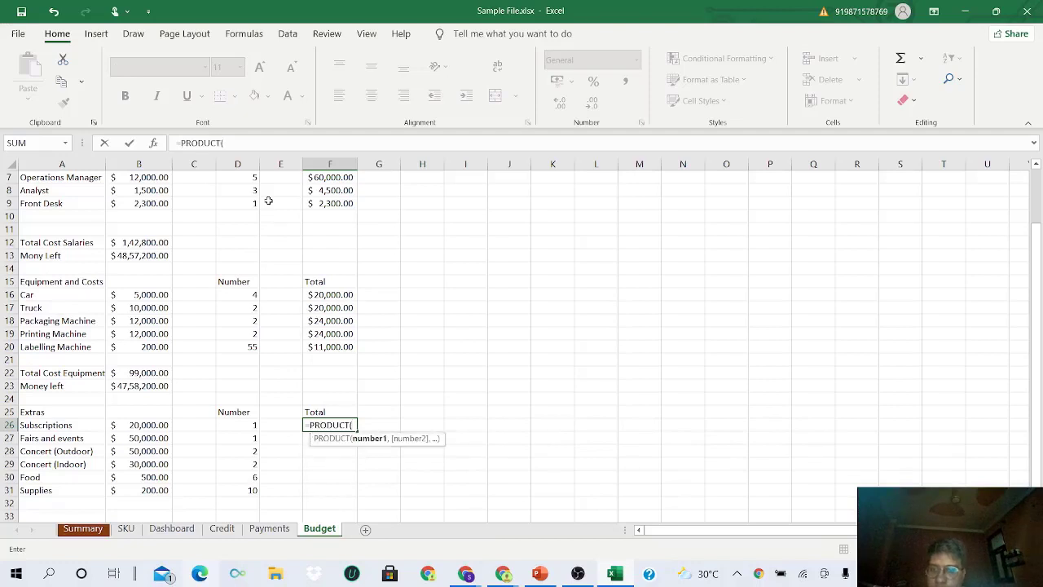
pyautogui.click(153, 424)
pyautogui.write(',')
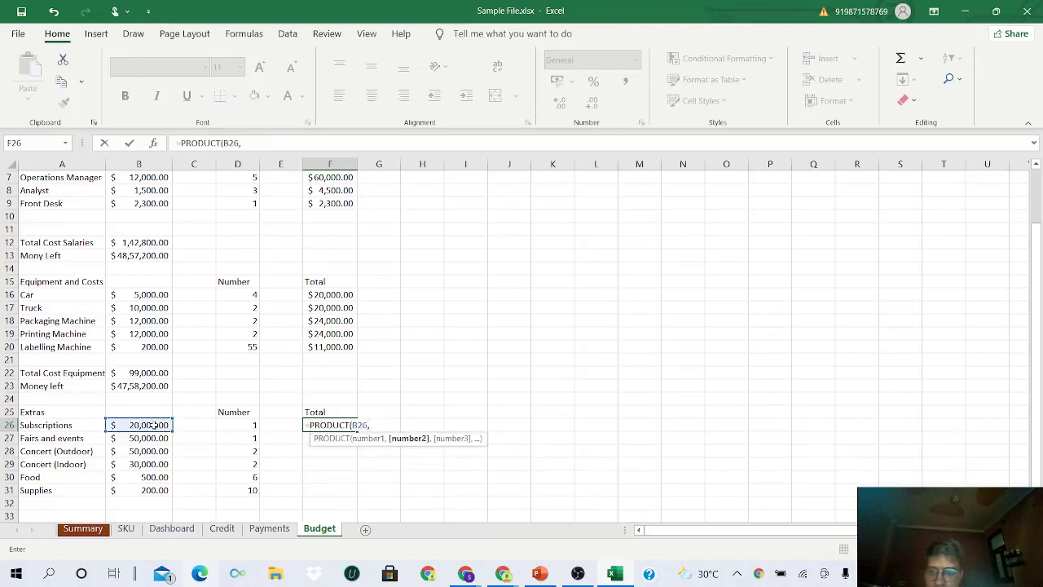
pyautogui.click(250, 425)
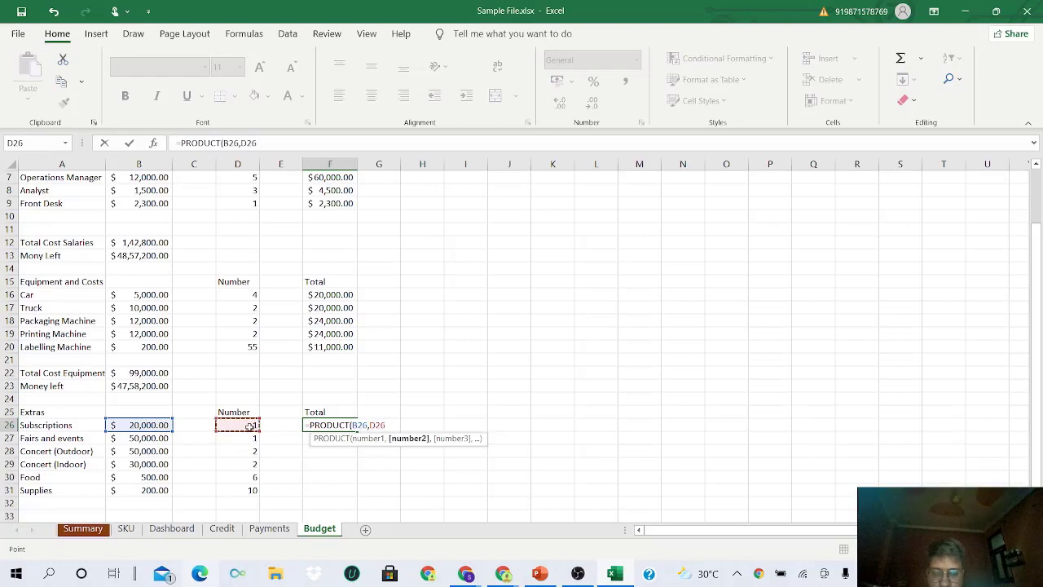
pyautogui.press('Return')
pyautogui.click(342, 425)
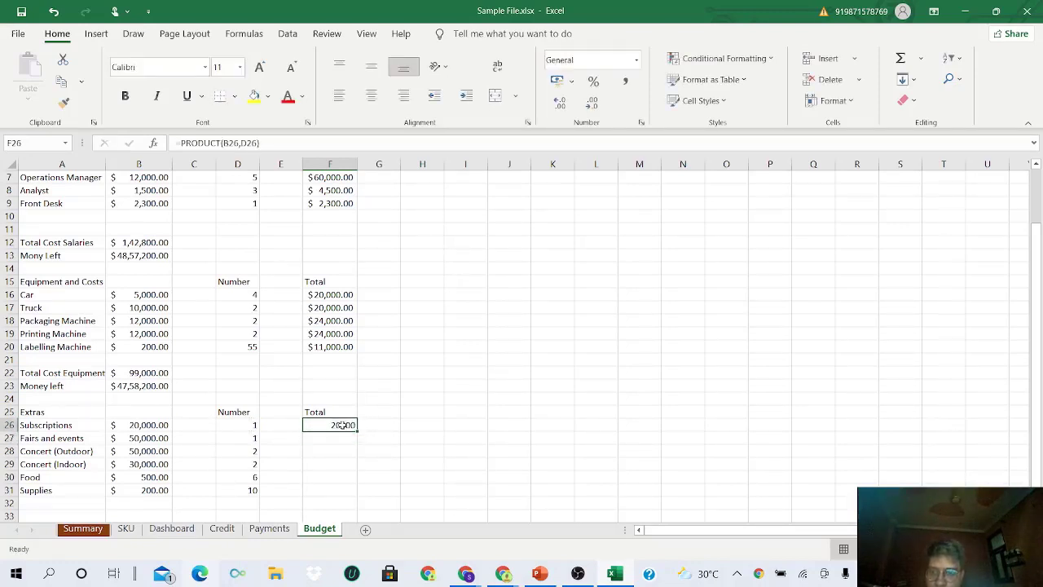
pyautogui.moveTo(355, 431); pyautogui.dragTo(353, 494)
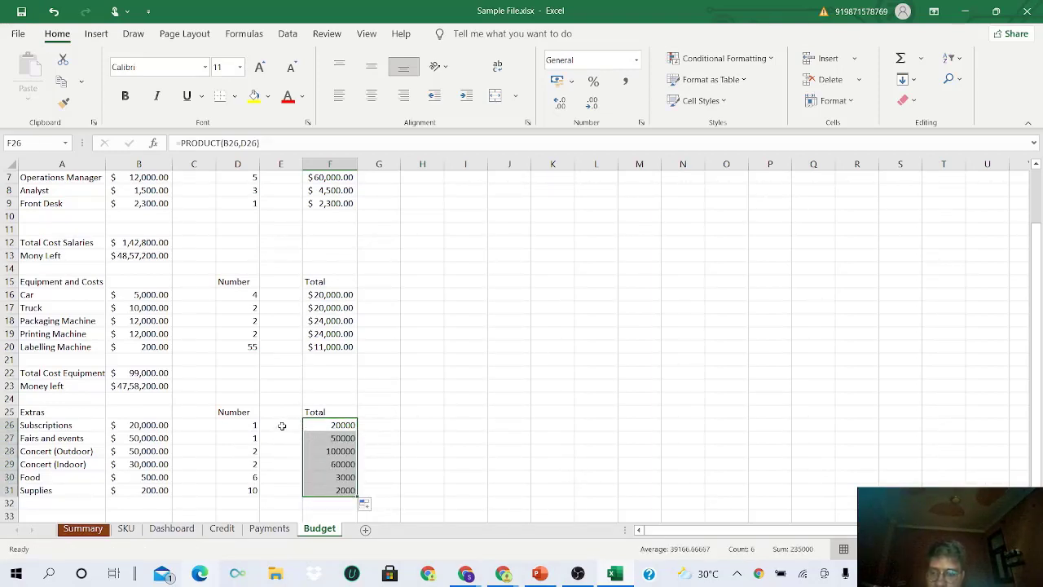
# - Copy the F16:F20 accounting format onto F26:F31 and autofit column F
pyautogui.moveTo(327, 295); pyautogui.dragTo(332, 346)
pyautogui.click(64, 102)
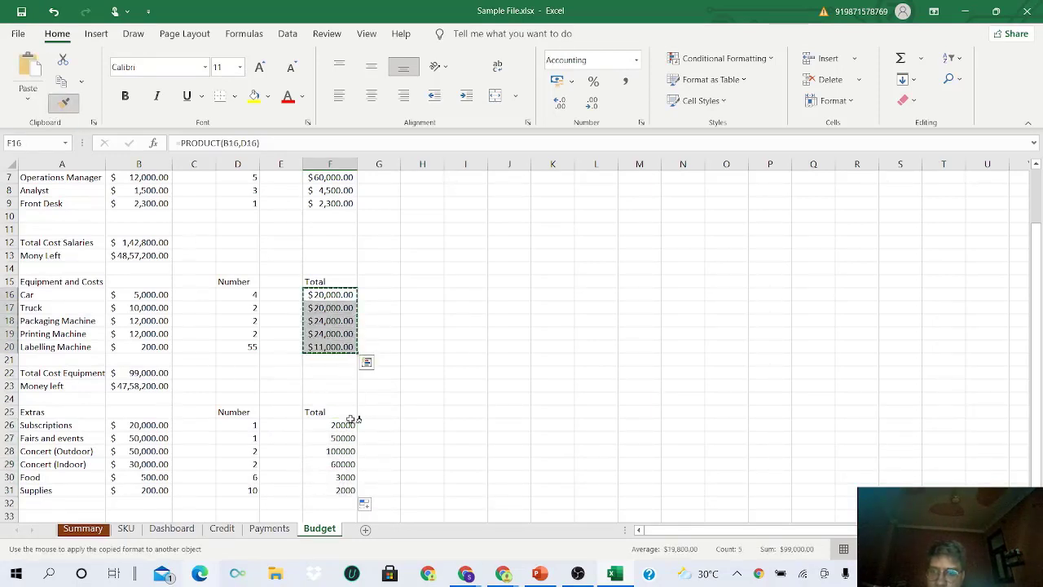
pyautogui.moveTo(350, 424); pyautogui.dragTo(341, 488)
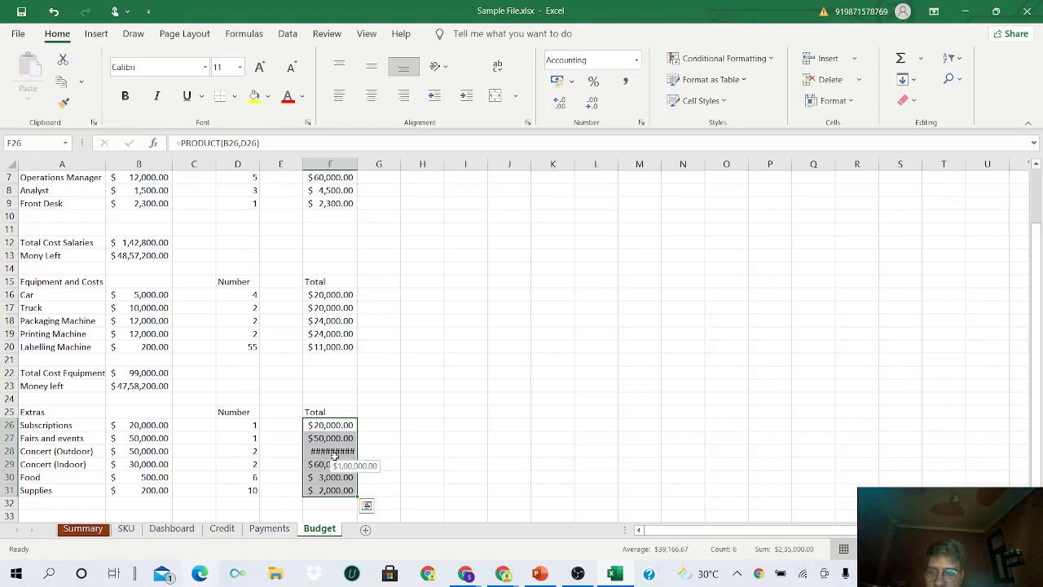
pyautogui.doubleClick(357, 165)
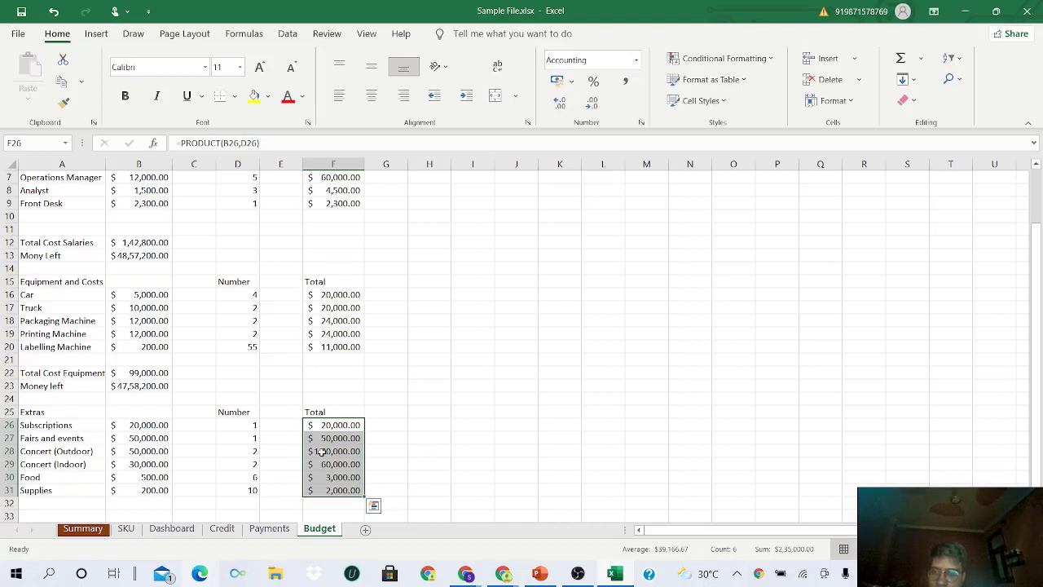
pyautogui.scroll(-2, 320, 452)
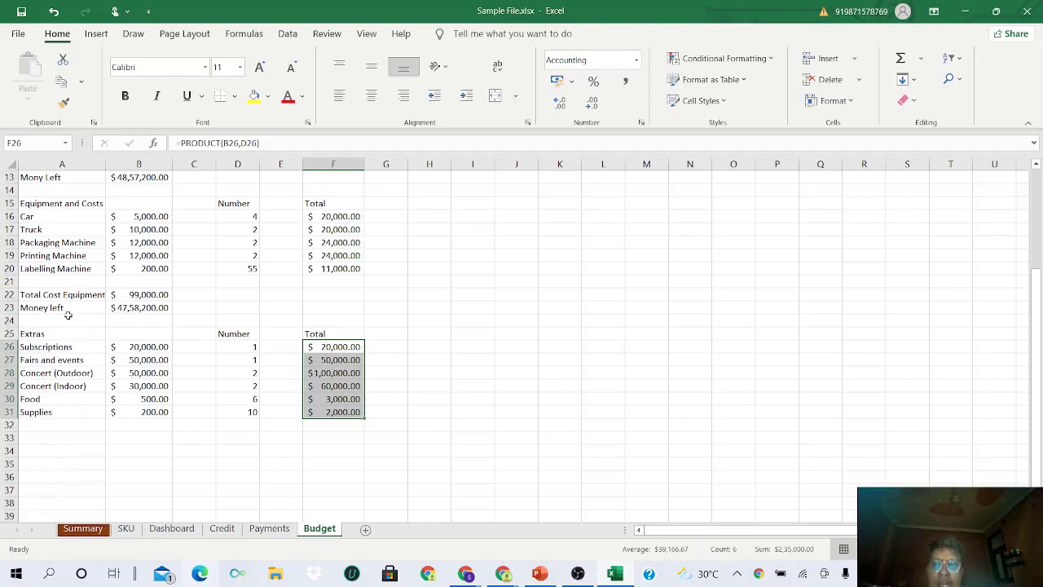
pyautogui.click(54, 437)
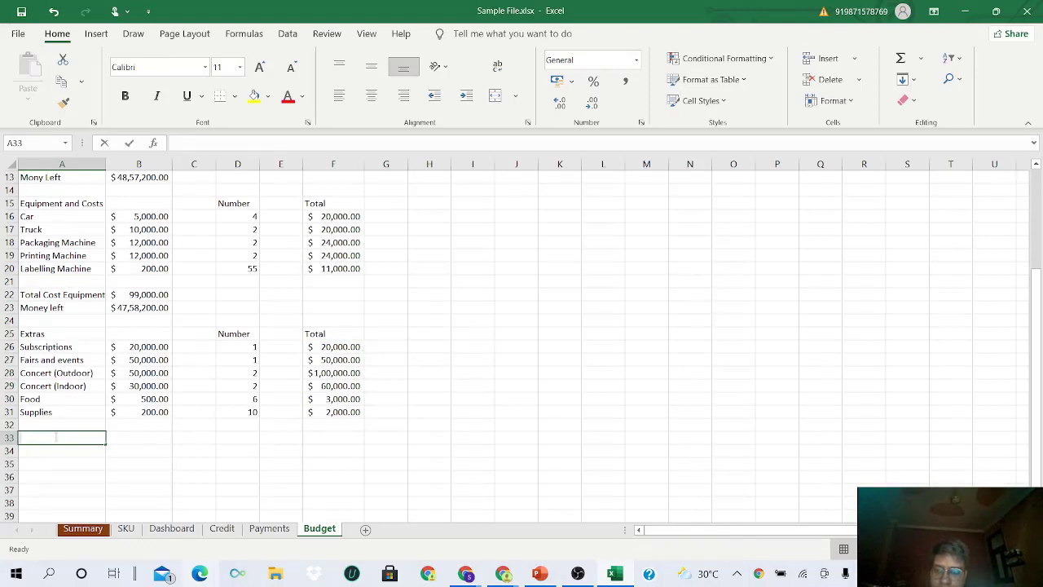
# - Type 'Total Cost Extres' in A33, then paste the A22:A23 summary labels into A33:A34
pyautogui.write('Total')
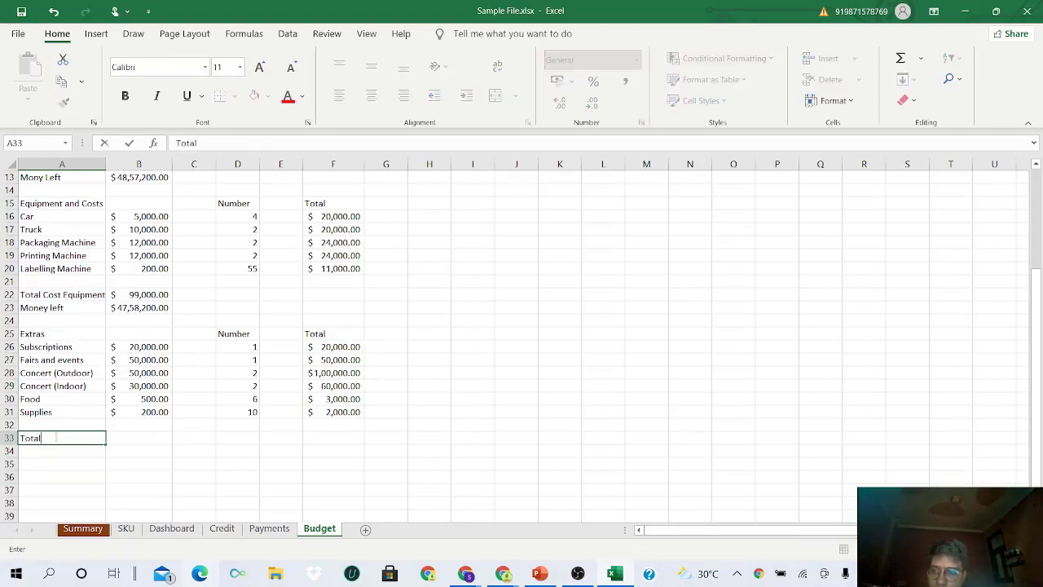
pyautogui.write(' C')
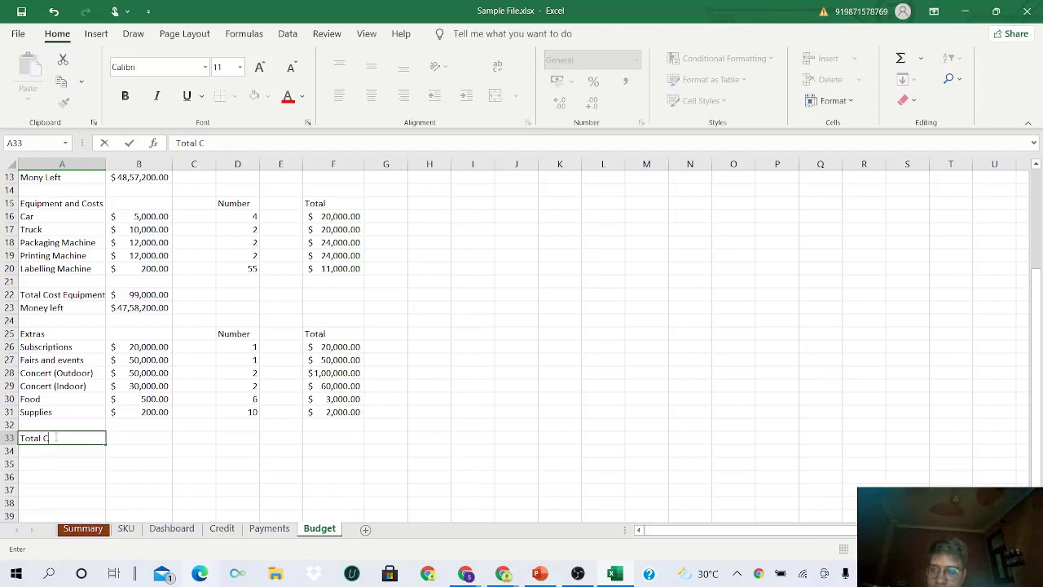
pyautogui.write('ost Extre')
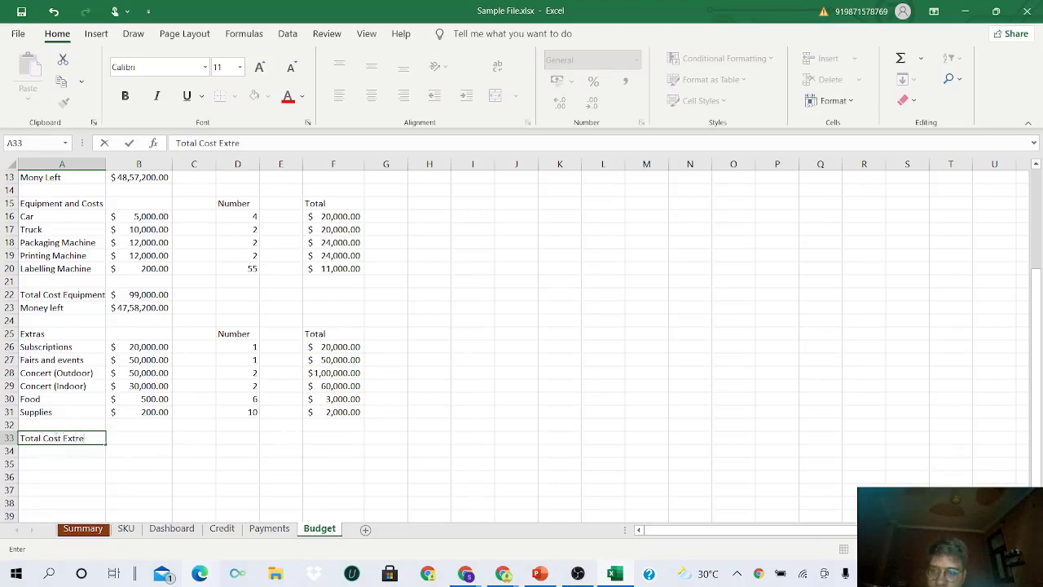
pyautogui.press('BackSpace')
pyautogui.write('as')
pyautogui.press('Return')
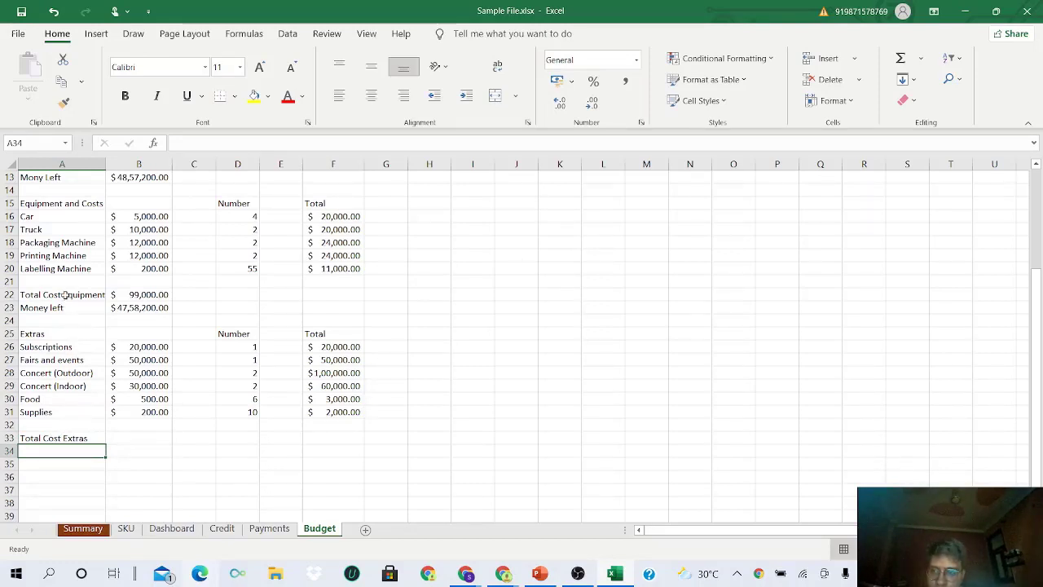
pyautogui.moveTo(65, 295); pyautogui.dragTo(66, 314)
pyautogui.hotkey('ctrl', 'c')
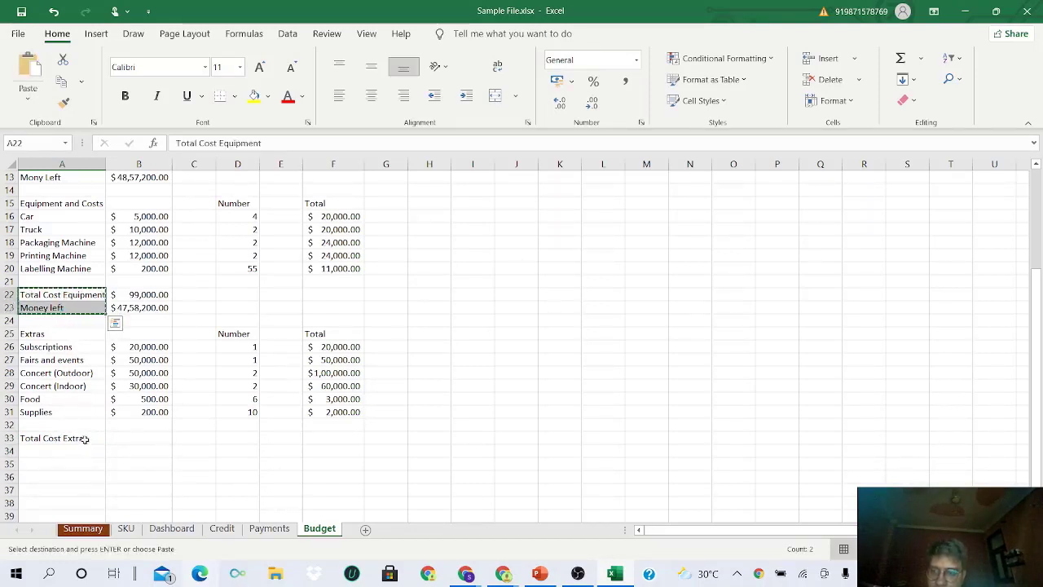
pyautogui.click(83, 439)
pyautogui.hotkey('ctrl', 'v')
# - Enter =SUM(F26:F31) in B33, totalling the Extras at $2,35,000.00
pyautogui.click(137, 441)
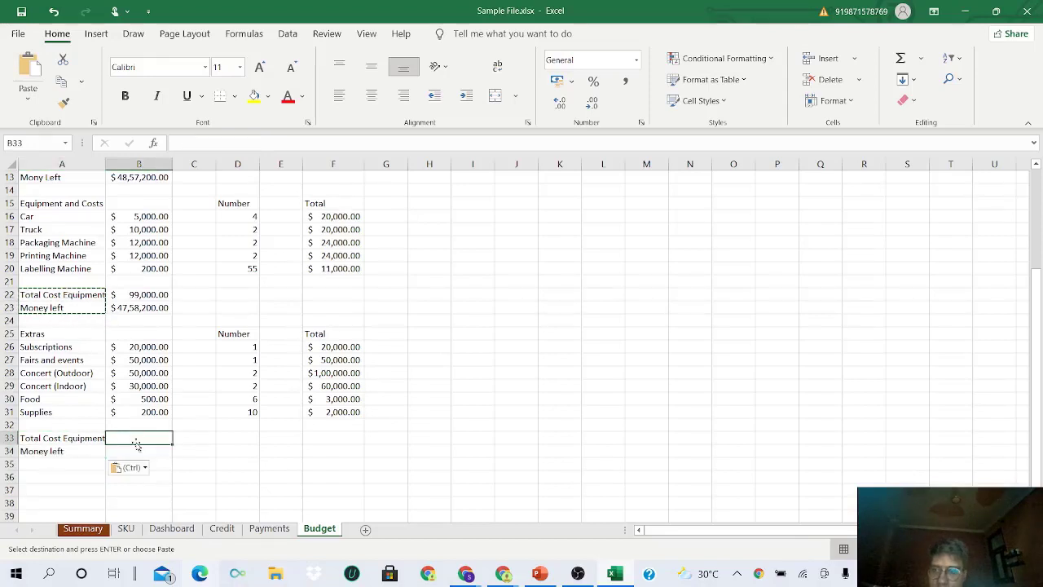
pyautogui.write('=s')
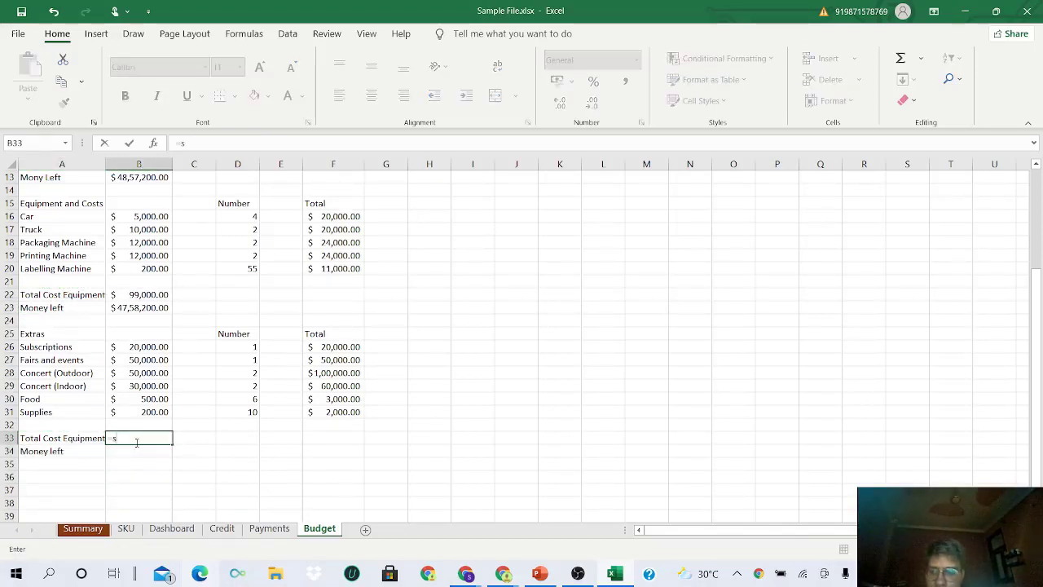
pyautogui.write('um')
pyautogui.press('Tab')
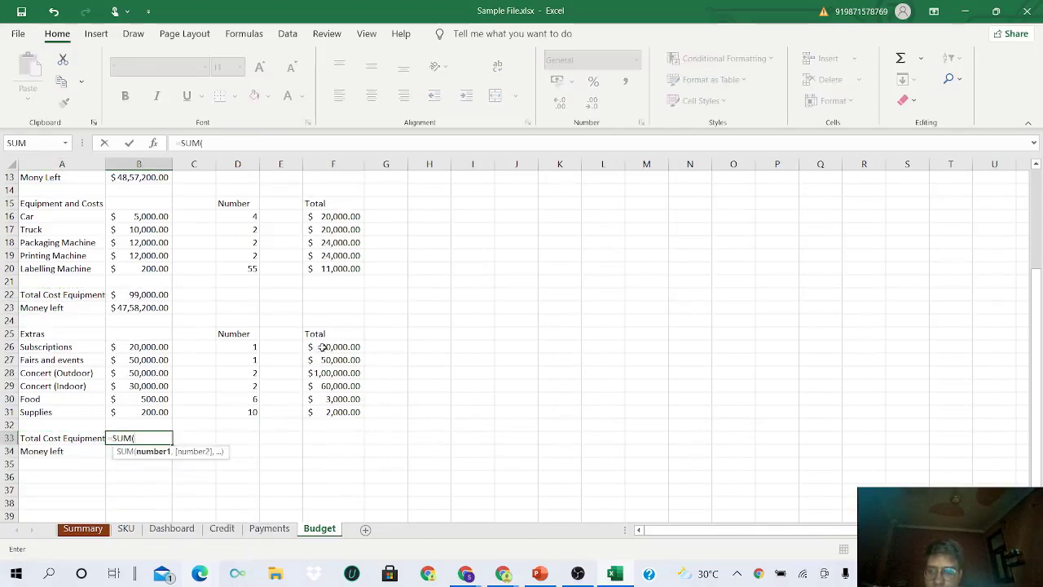
pyautogui.moveTo(322, 348); pyautogui.dragTo(349, 400)
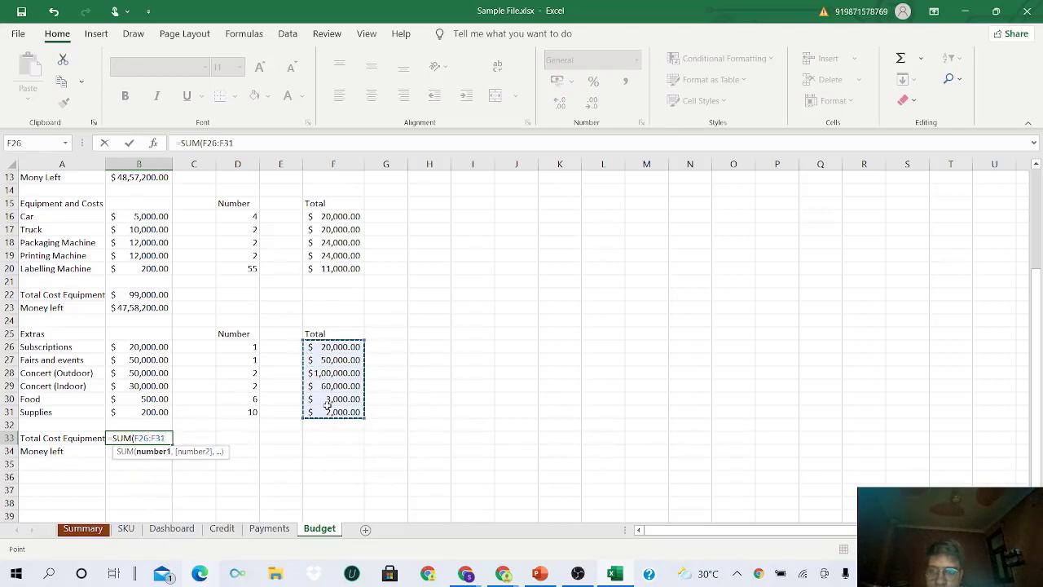
pyautogui.press('Return')
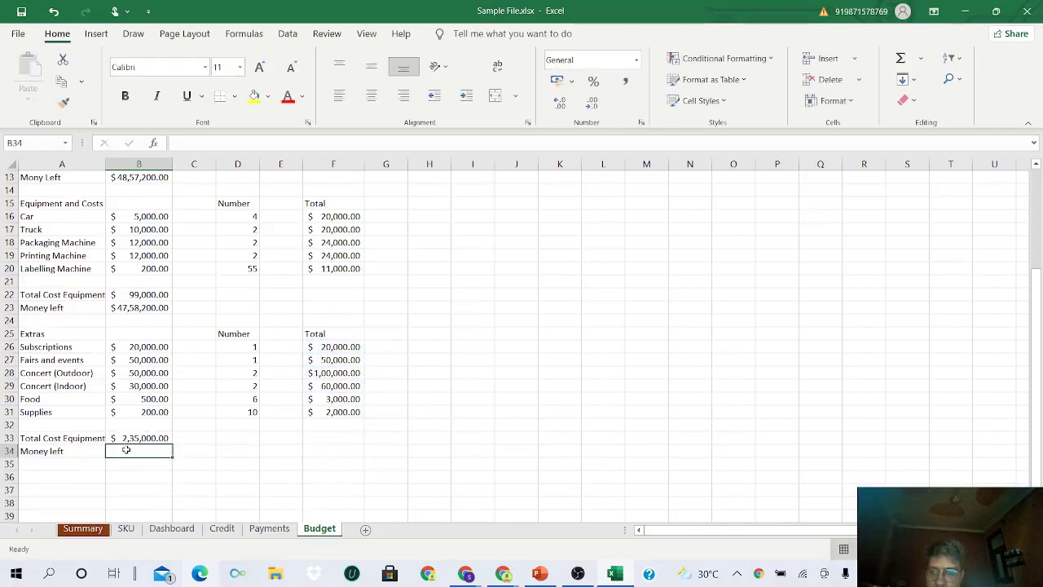
# - Enter =B23-B33 in B34, showing $45,23,200.00 left
pyautogui.write('=')
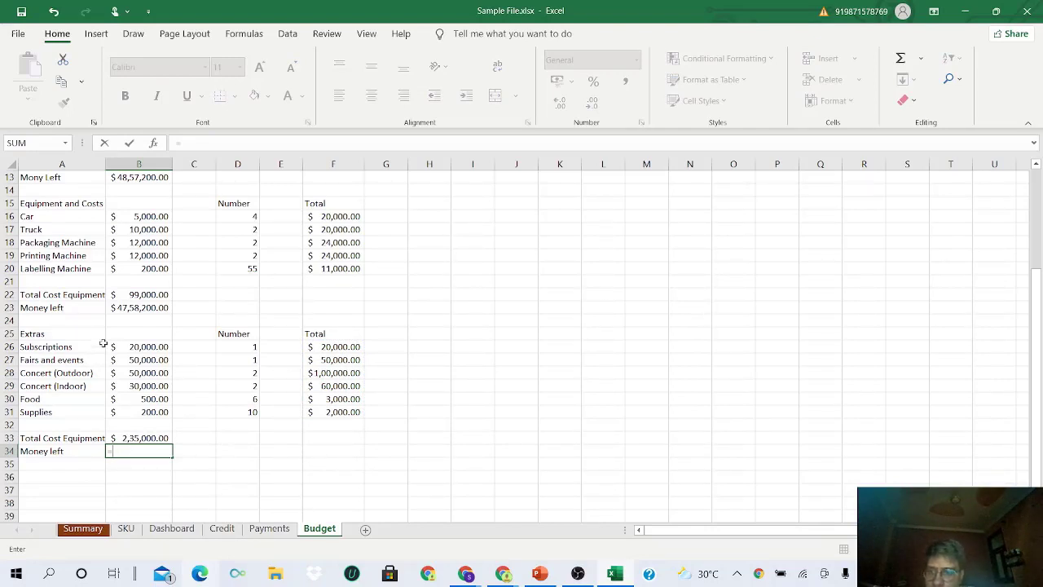
pyautogui.click(139, 308)
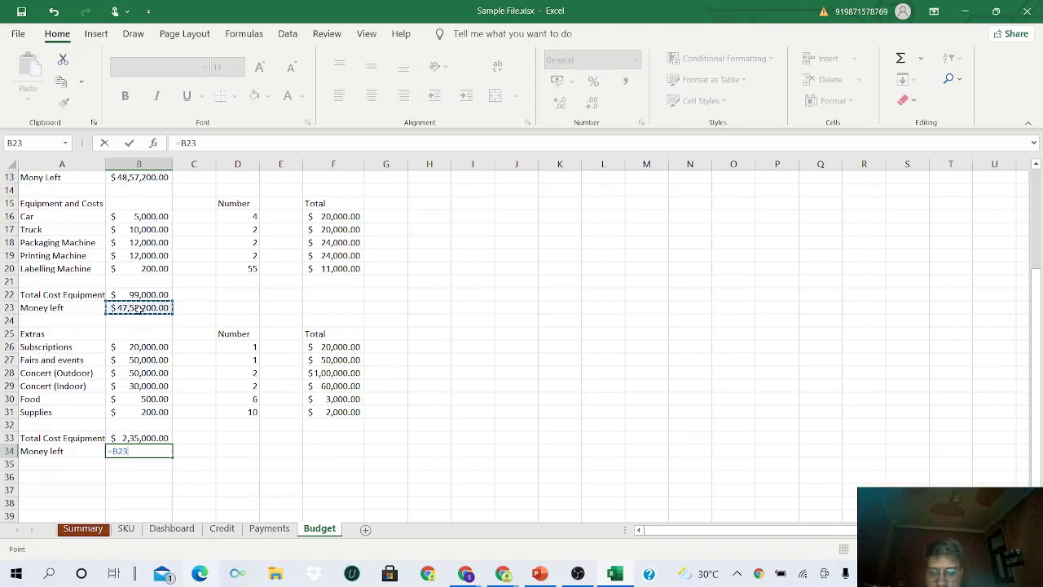
pyautogui.write('-')
pyautogui.click(157, 439)
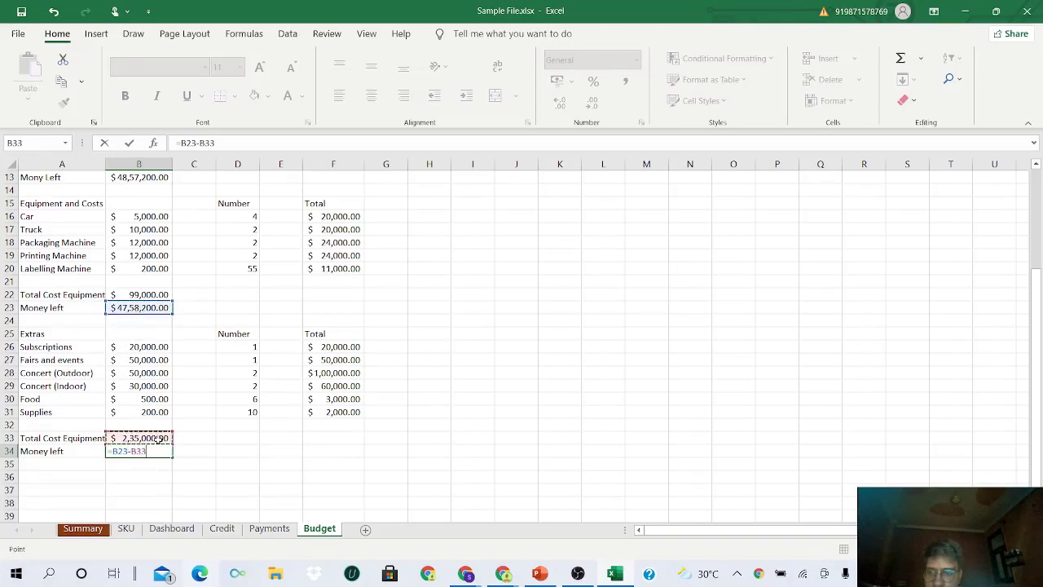
pyautogui.press('Return')
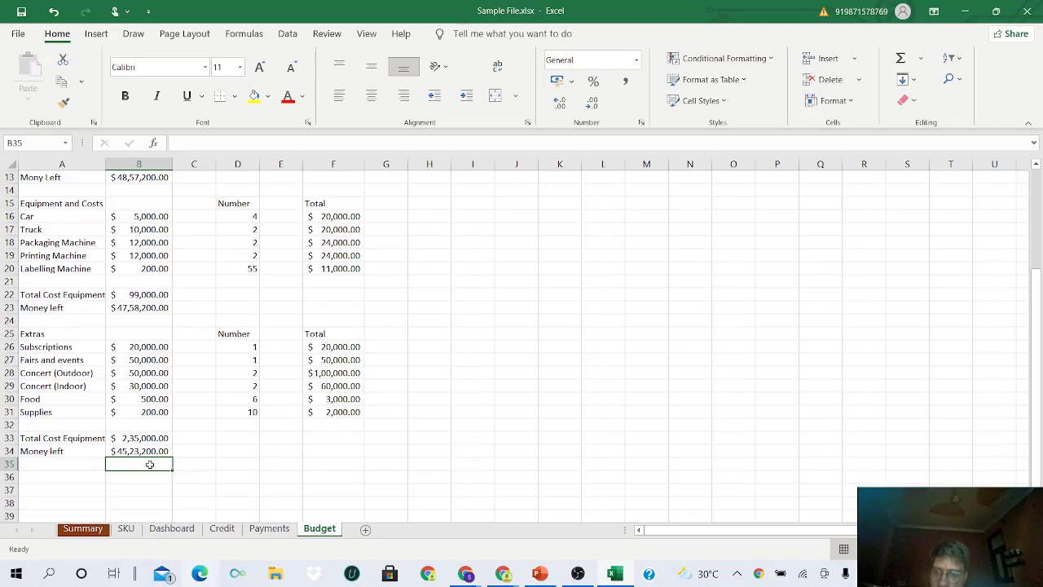
# - Review the Money left formulas and the overall budget value in B1
pyautogui.click(146, 451)
pyautogui.scroll(4, 145, 451)
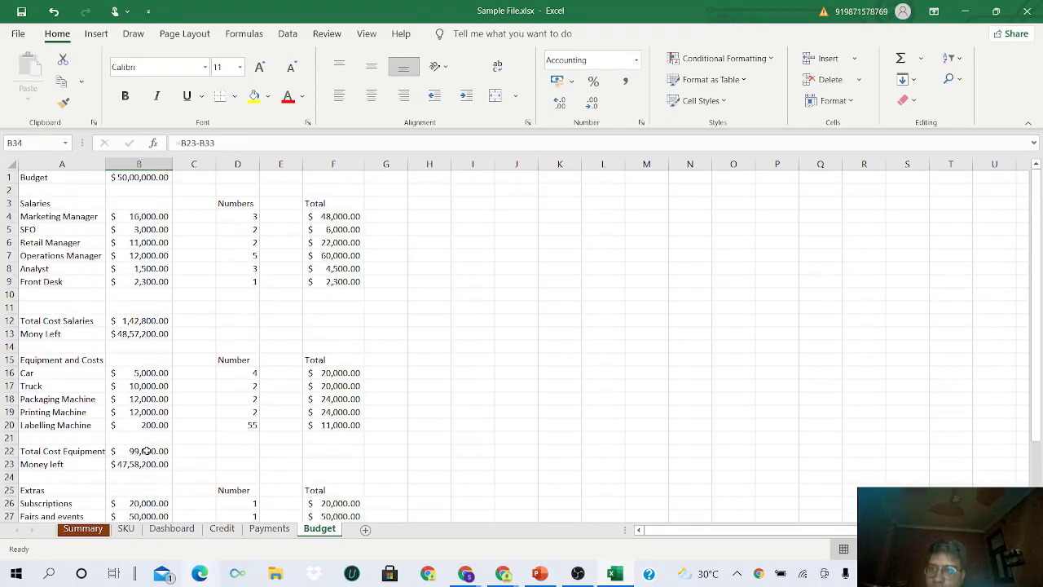
pyautogui.click(132, 180)
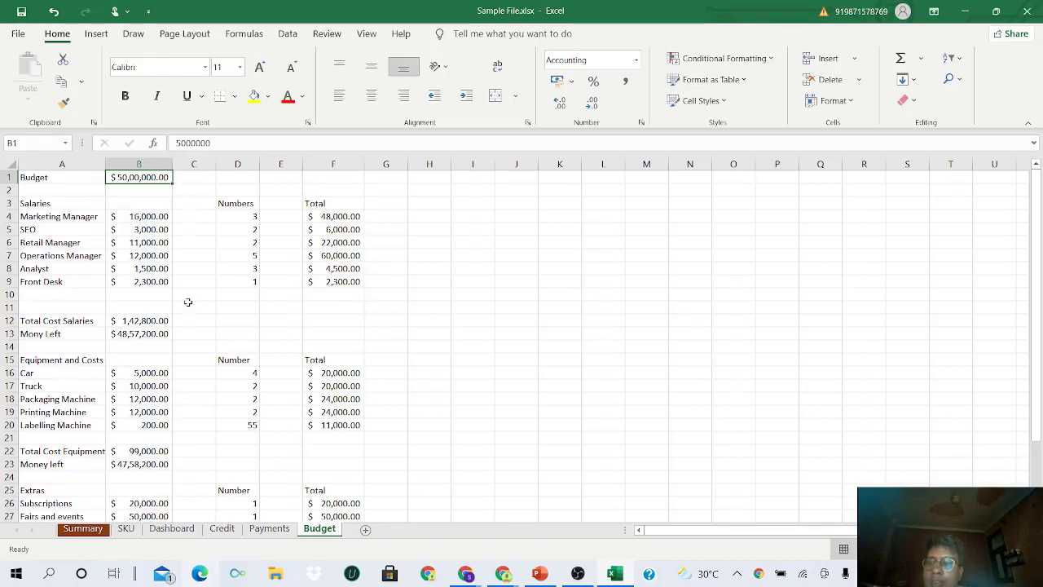
pyautogui.click(157, 243)
pyautogui.scroll(-4, 157, 243)
pyautogui.scroll(-1, 158, 243)
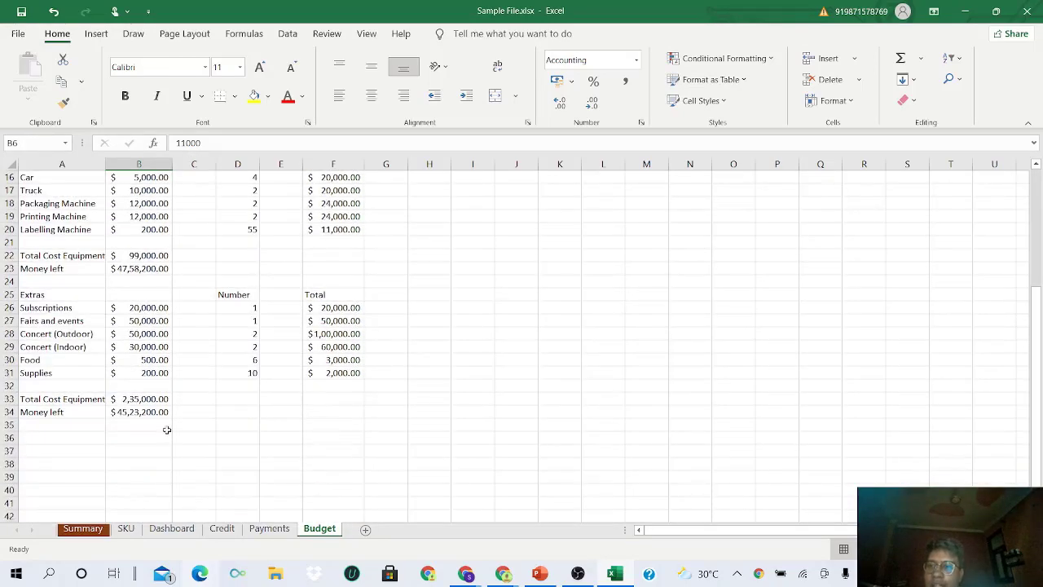
pyautogui.click(148, 412)
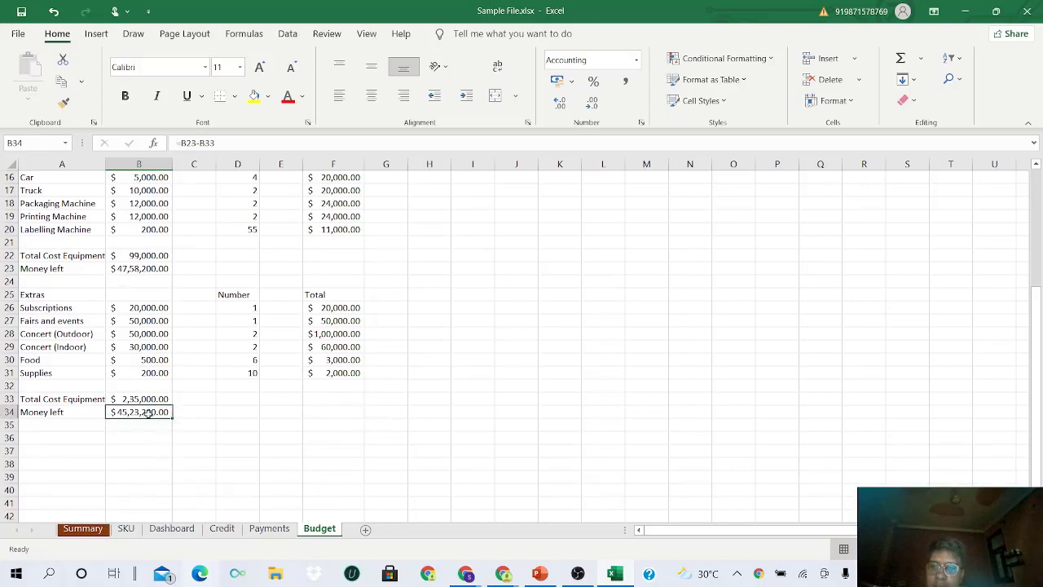
pyautogui.scroll(-2, 148, 412)
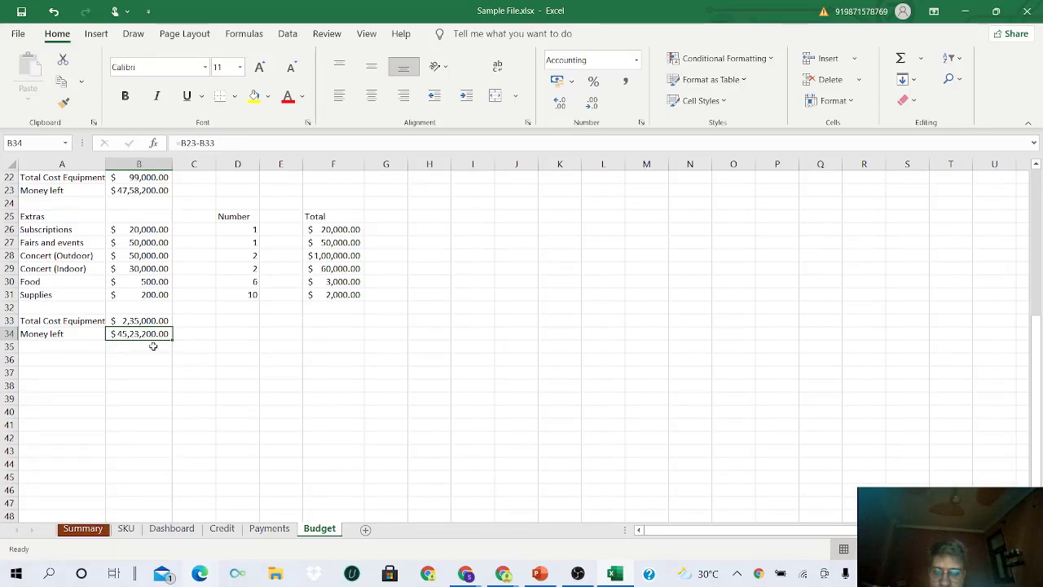
# - Label A35 'Total Spending'
pyautogui.click(80, 348)
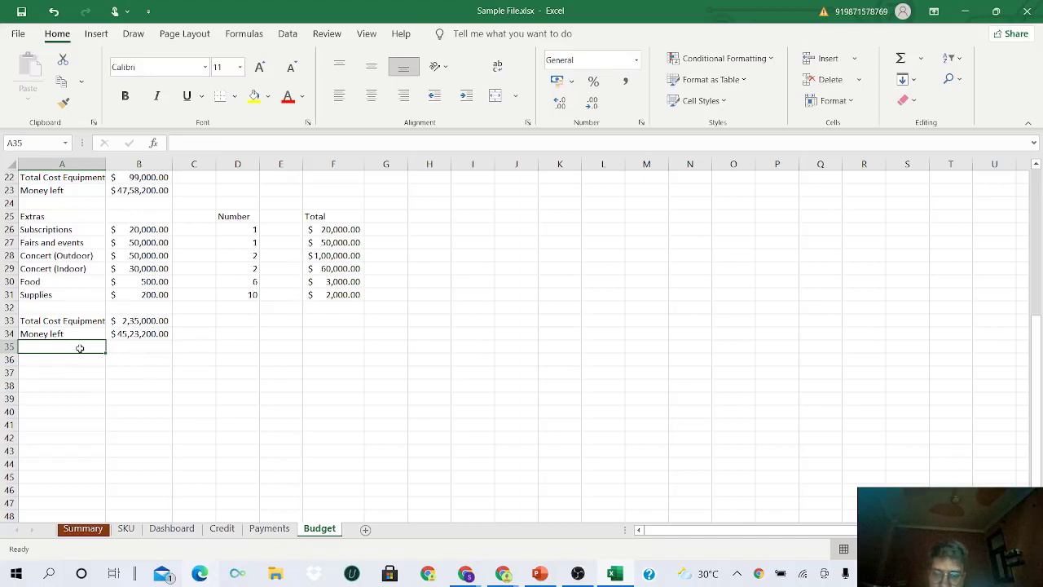
pyautogui.write('T')
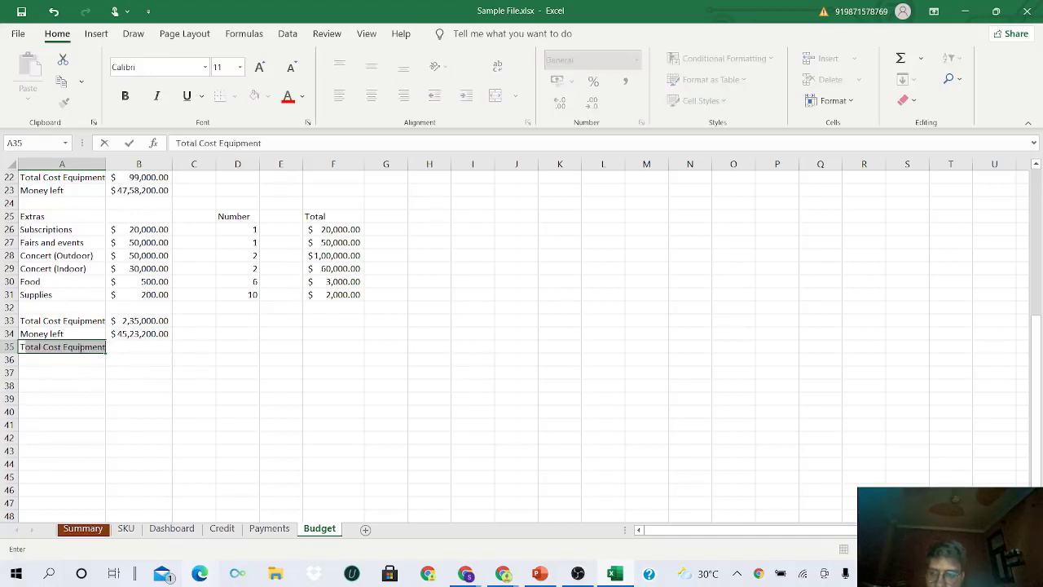
pyautogui.write('otal Spending')
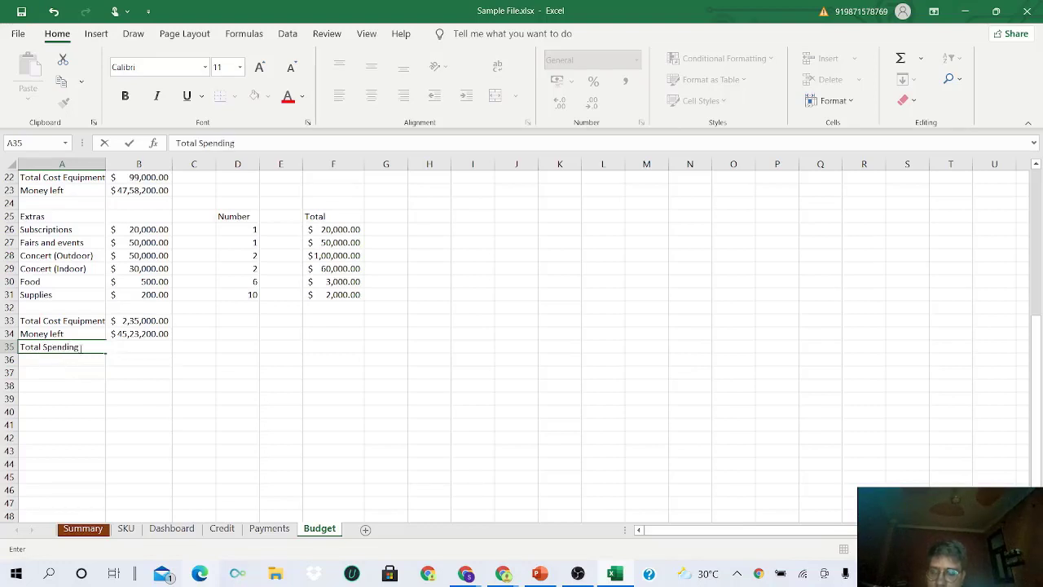
pyautogui.press('Tab')
# - Enter =SUM(B33,B22,B12) in B35, giving total spending of $4,76,800.00
pyautogui.write('=')
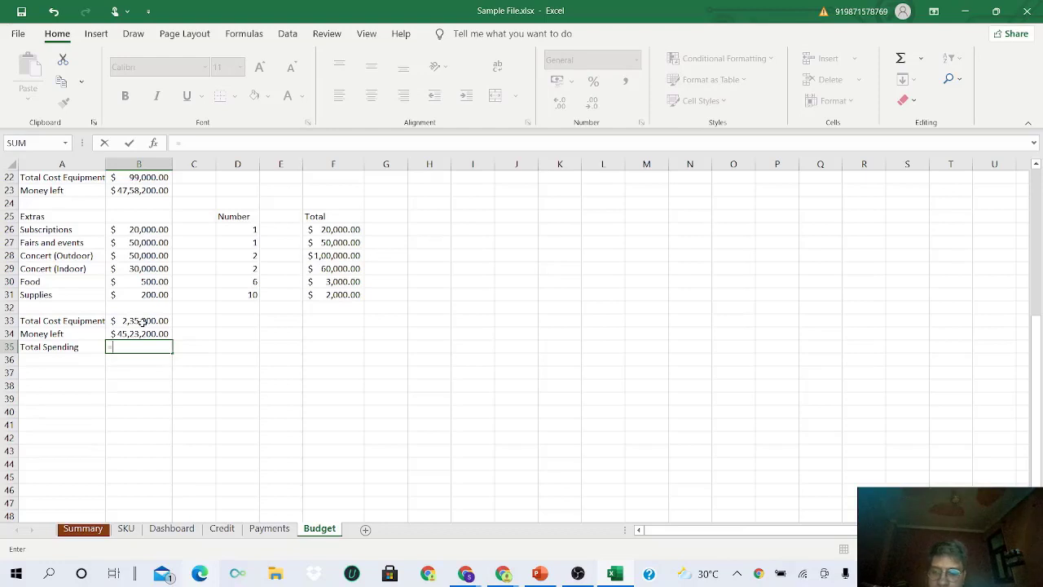
pyautogui.write('sum')
pyautogui.press('Tab')
pyautogui.click(141, 321)
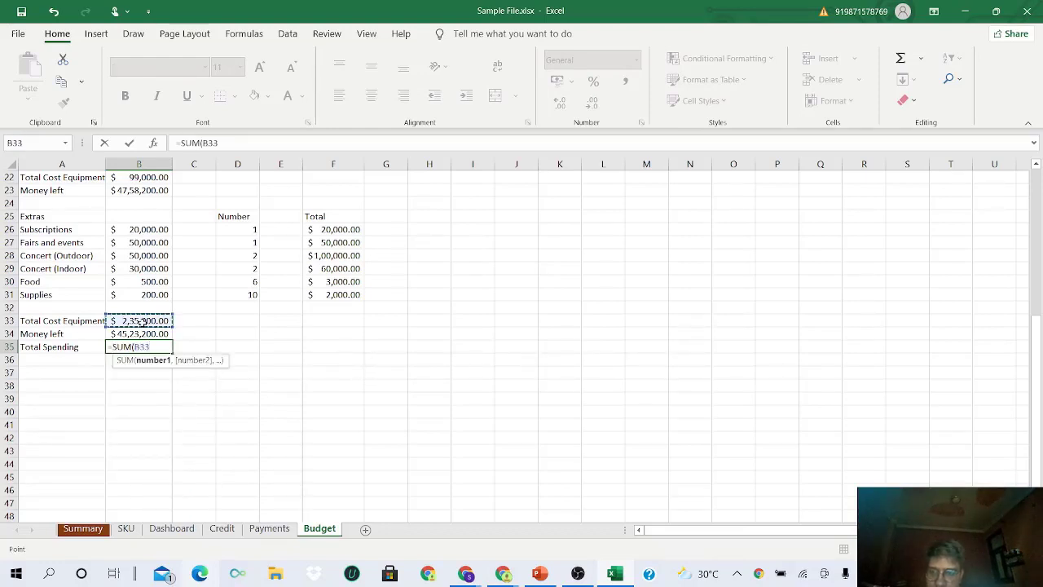
pyautogui.write(',')
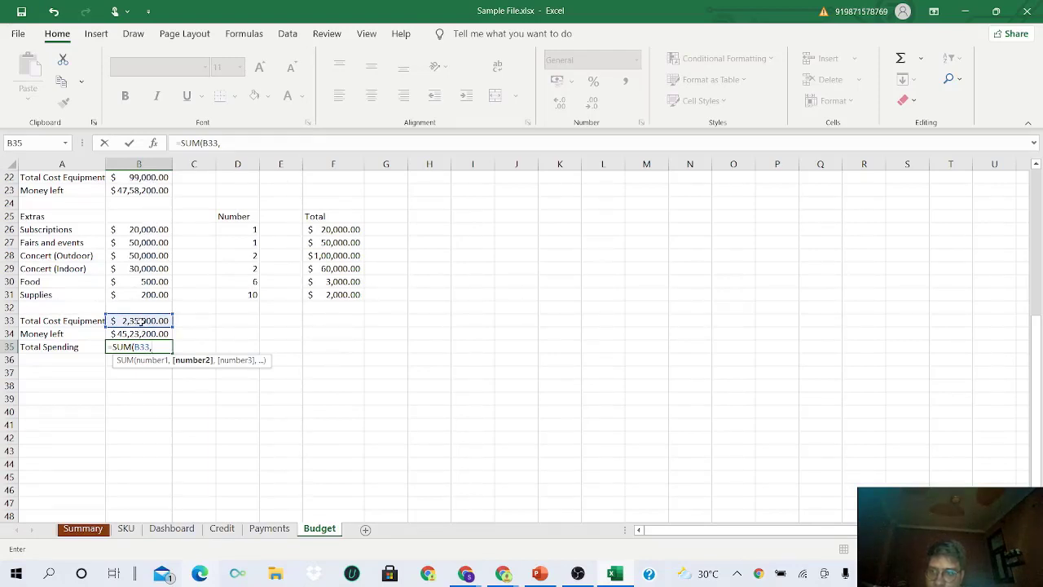
pyautogui.click(141, 178)
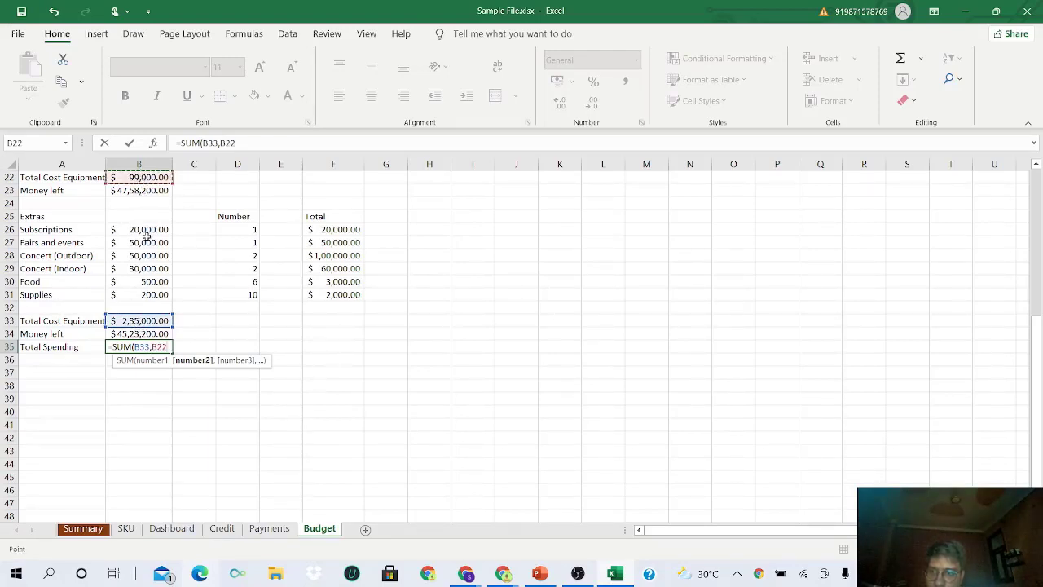
pyautogui.write(',')
pyautogui.scroll(5, 145, 236)
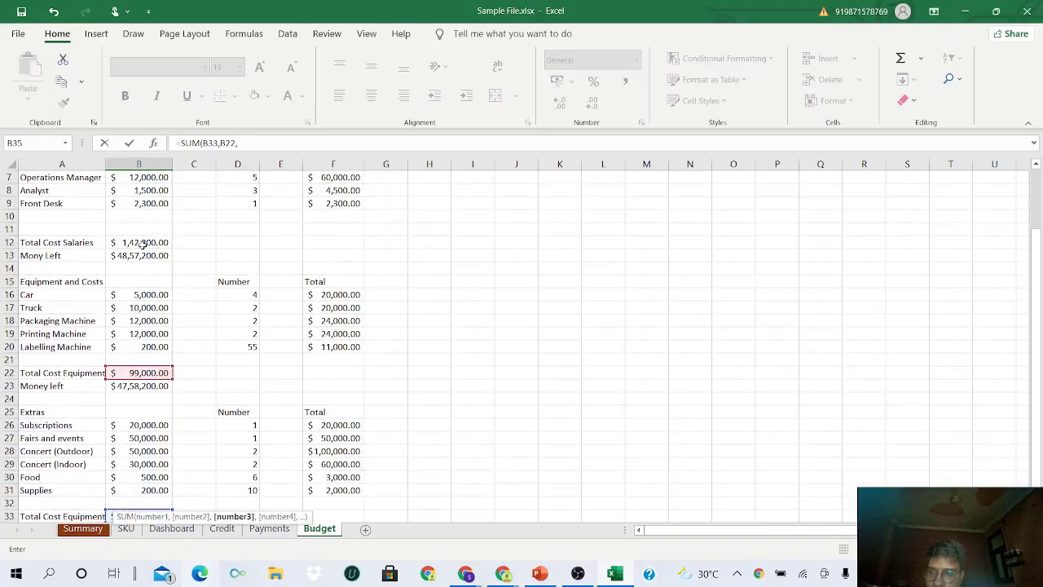
pyautogui.click(143, 242)
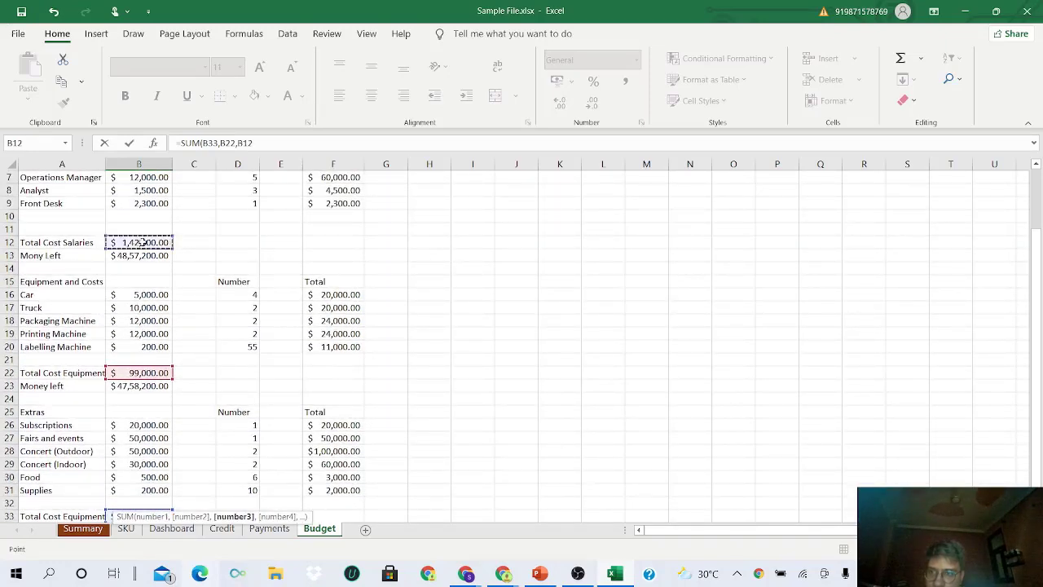
pyautogui.scroll(-3, 143, 245)
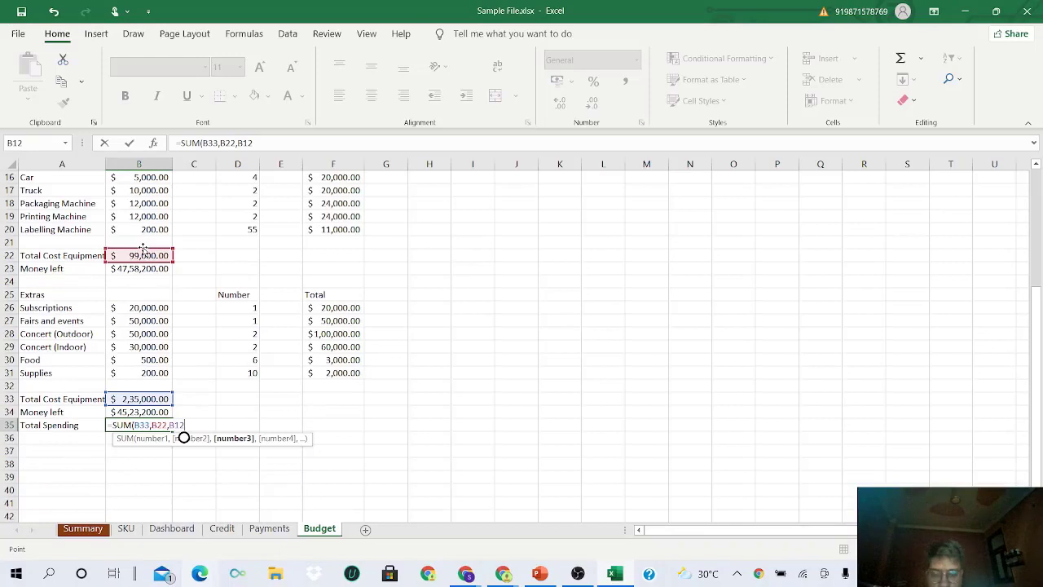
pyautogui.press('Return')
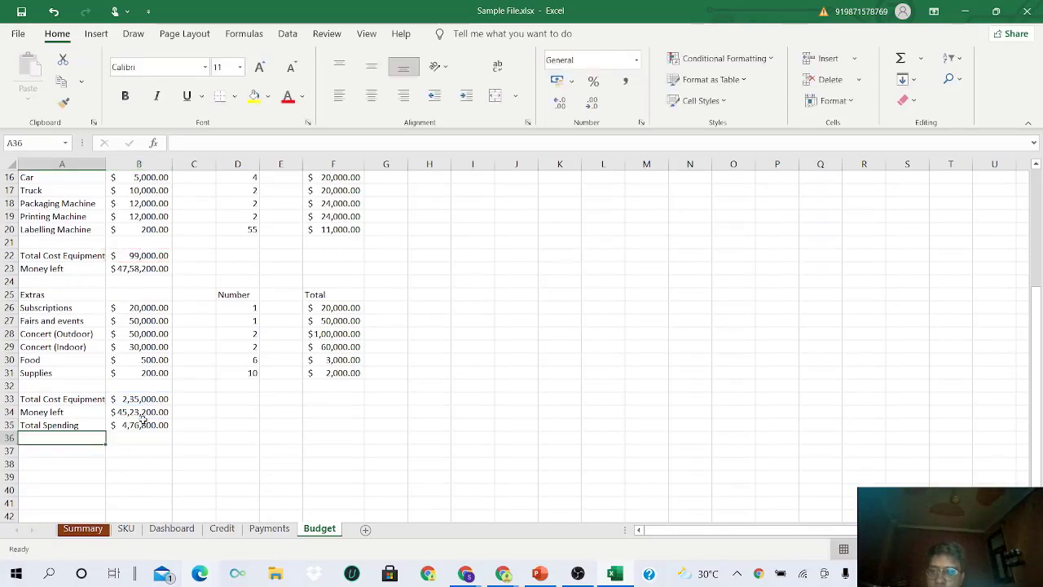
pyautogui.click(143, 425)
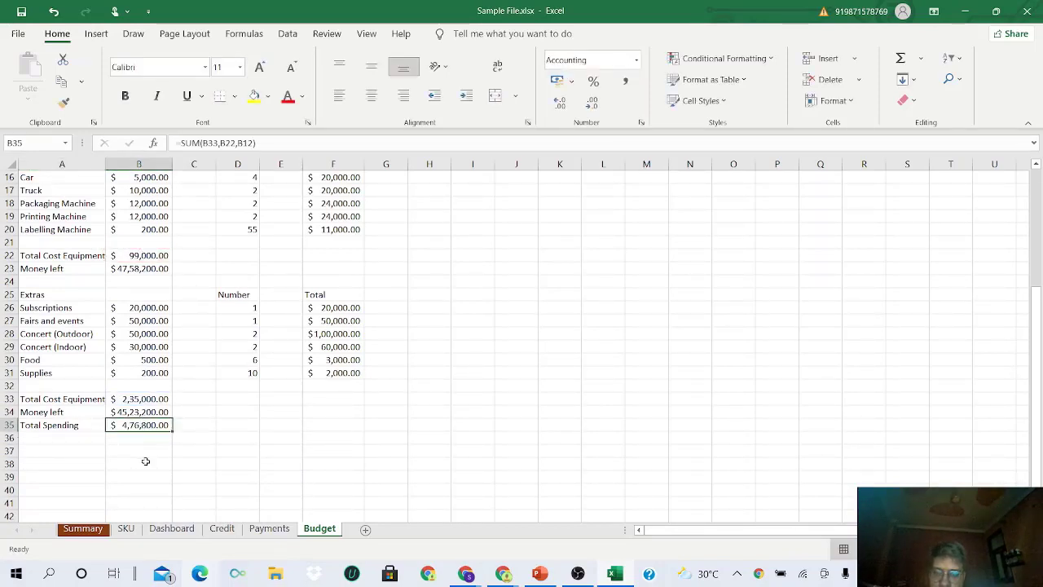
pyautogui.click(46, 440)
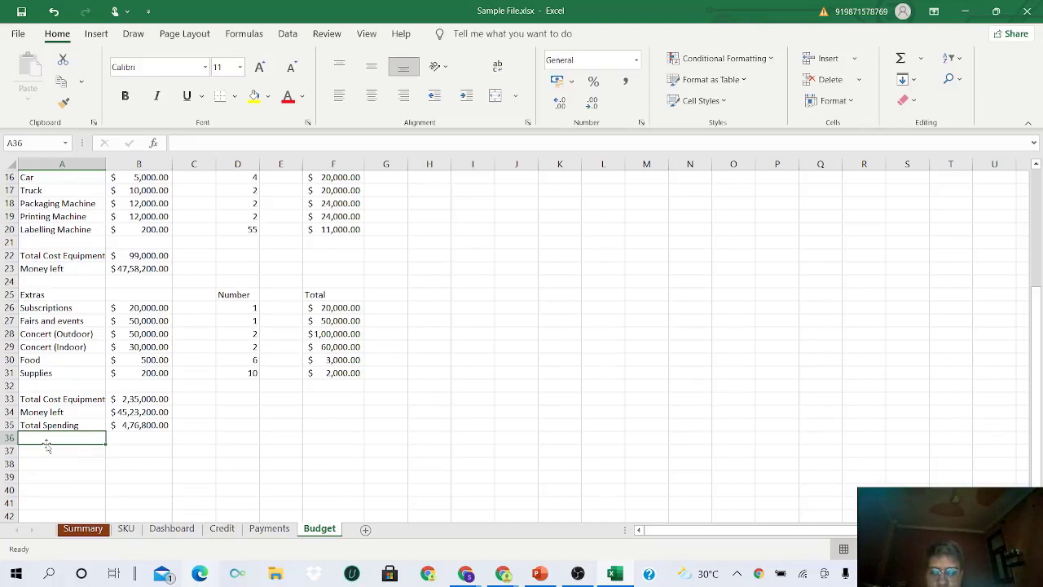
# - Relabel A34 from 'Money left' to 'Final Budget'
pyautogui.click(51, 413)
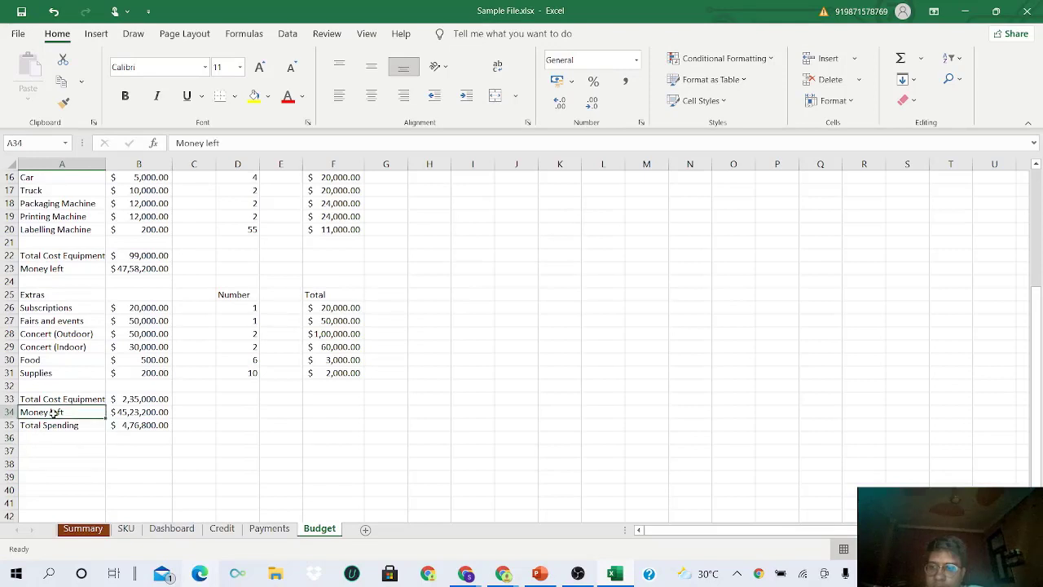
pyautogui.write('B')
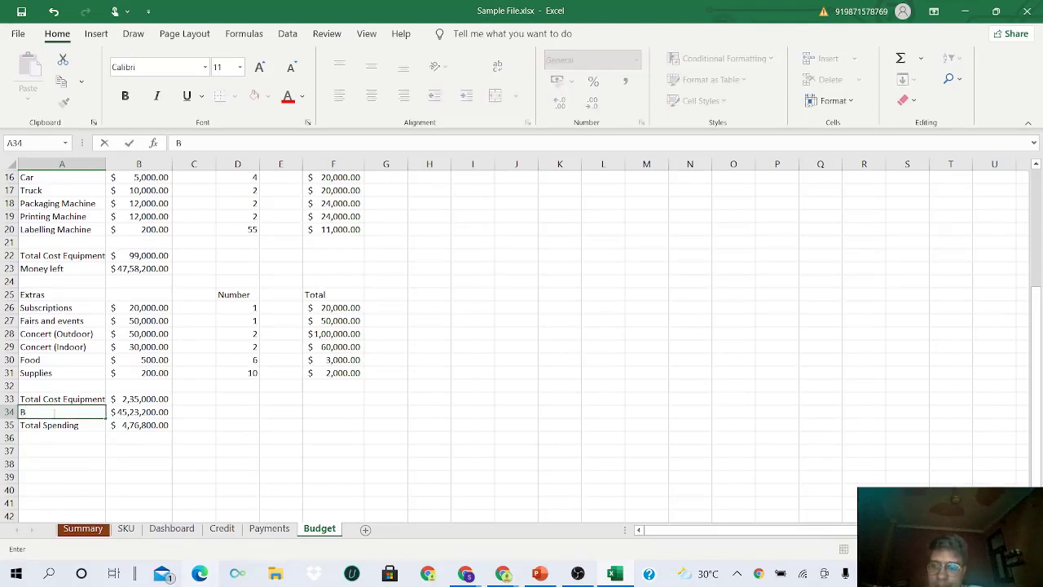
pyautogui.write('inal Budget')
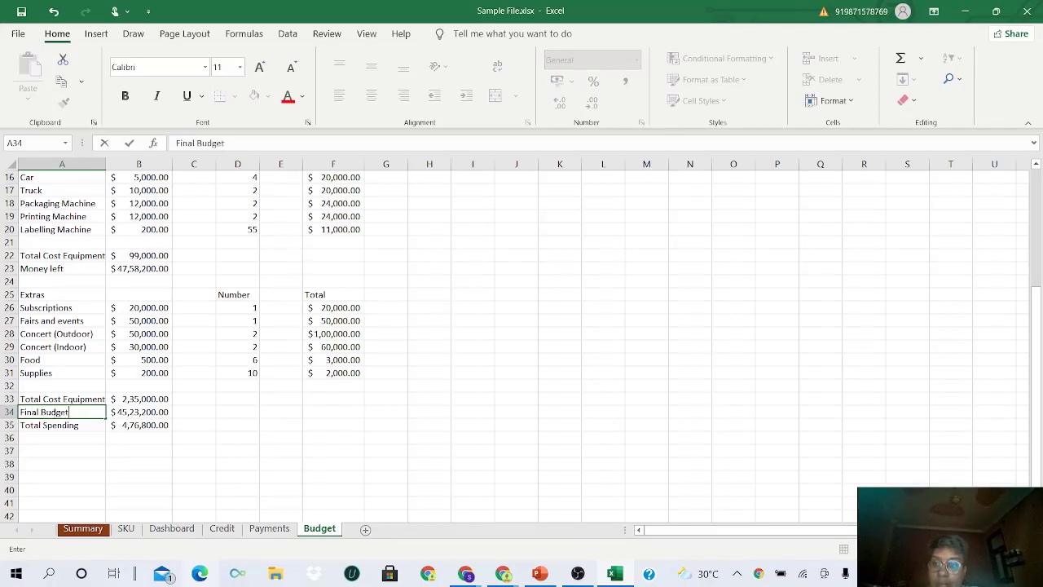
pyautogui.click(169, 414)
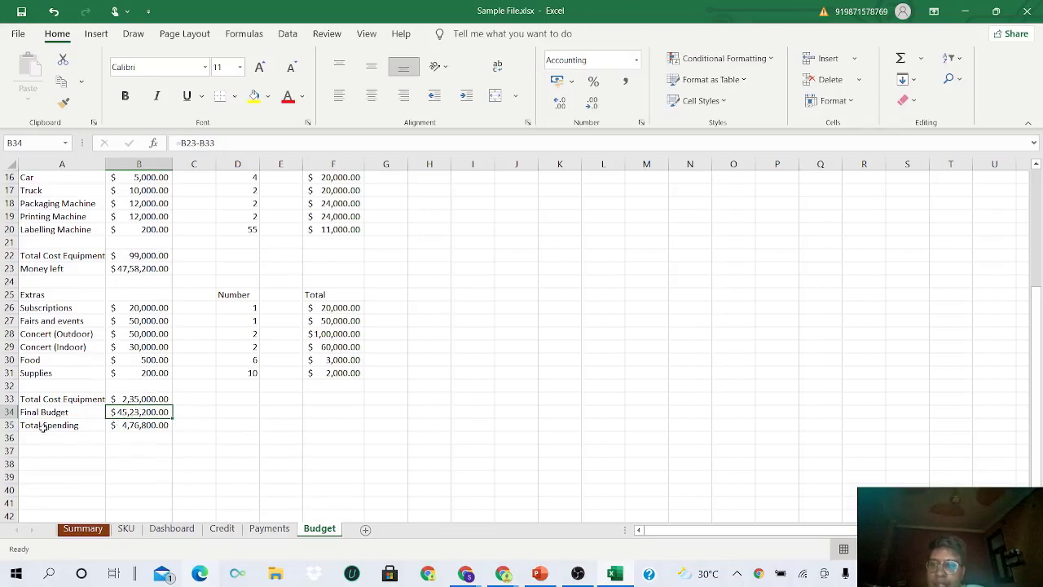
pyautogui.click(137, 427)
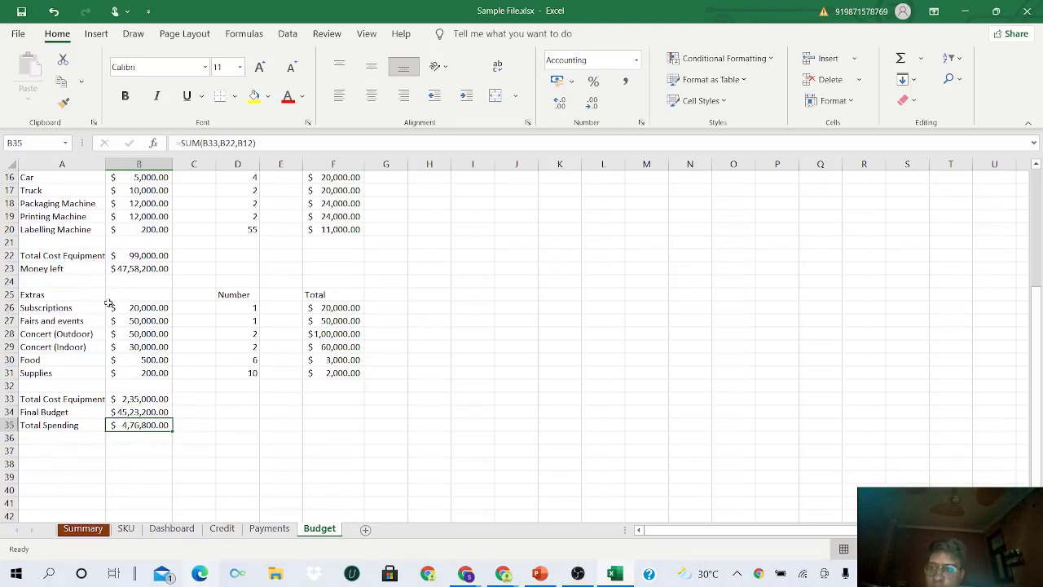
pyautogui.click(82, 443)
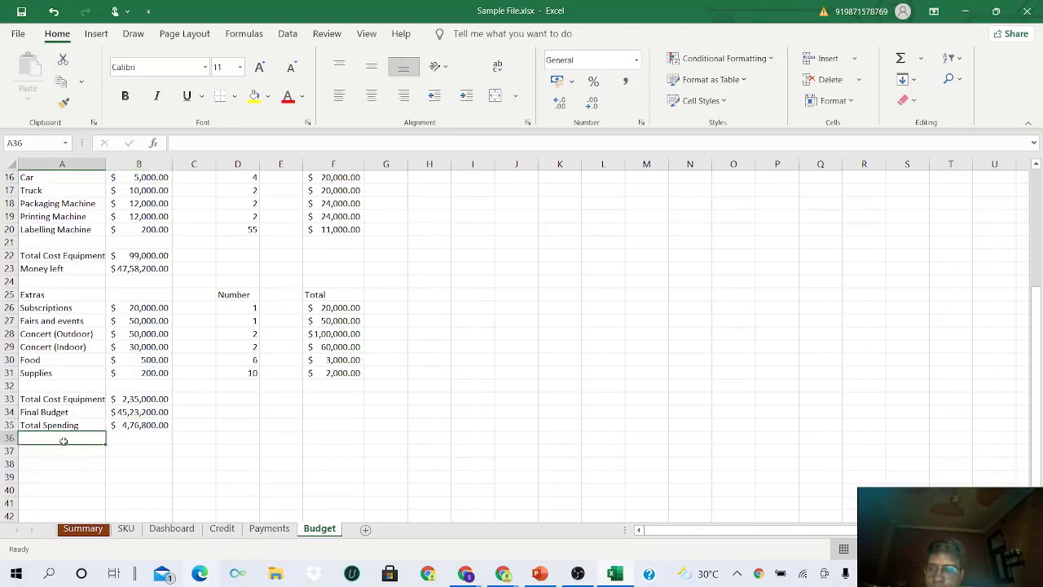
# - Label A36 'Monthly Spending'
pyautogui.doubleClick(64, 441)
pyautogui.write('m')
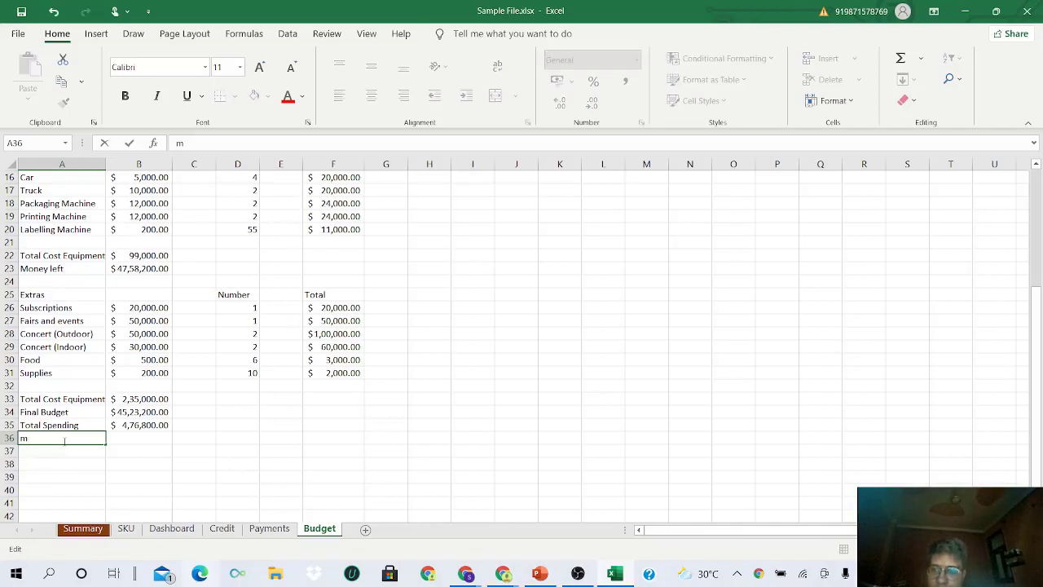
pyautogui.press('BackSpace')
pyautogui.write('Monthly Spending')
pyautogui.press('Tab')
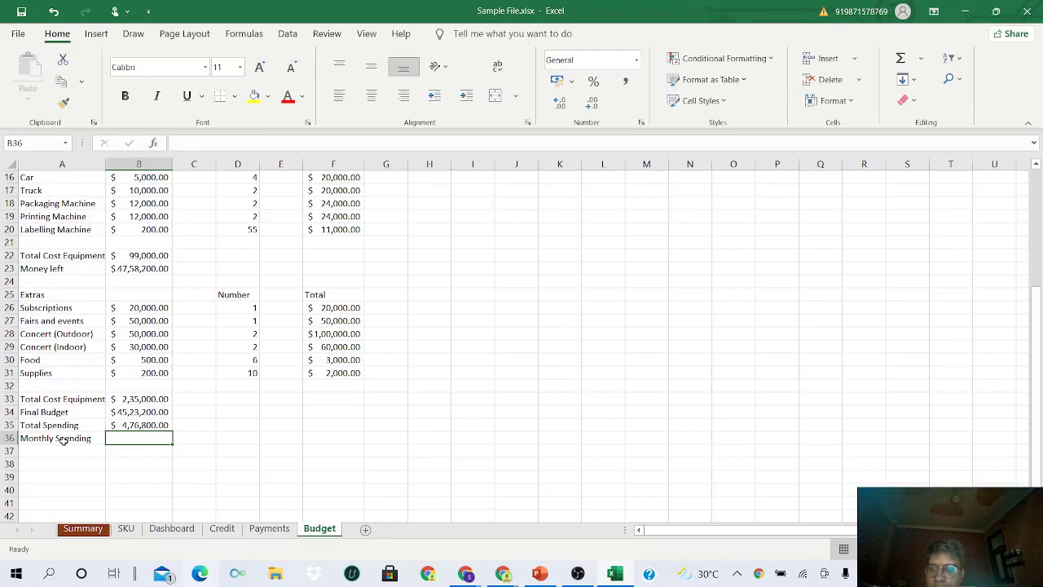
# - Enter =B35/12 in B36, showing monthly spending of $39,733.33
pyautogui.click(136, 425)
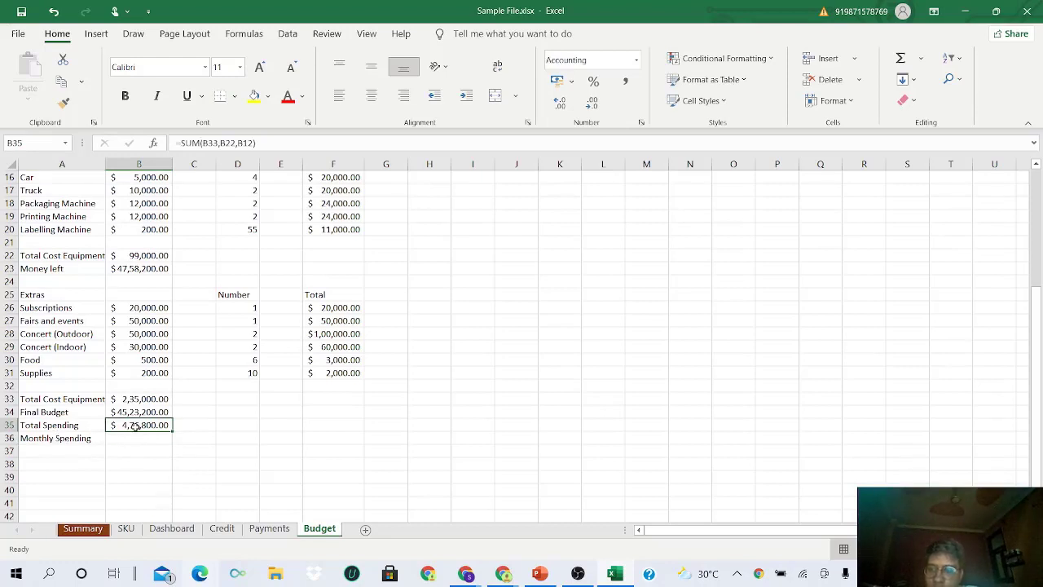
pyautogui.click(141, 439)
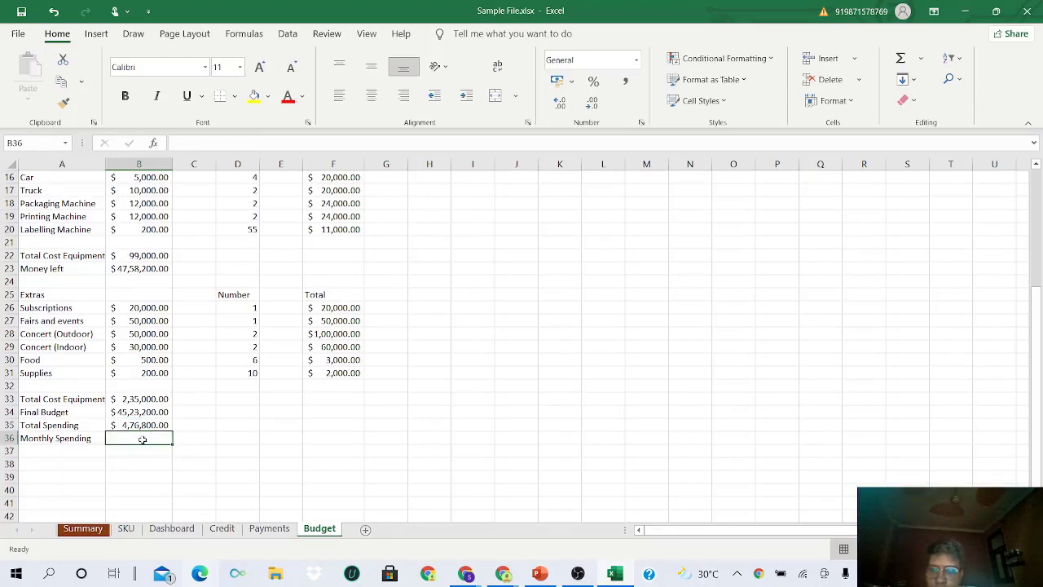
pyautogui.write('=')
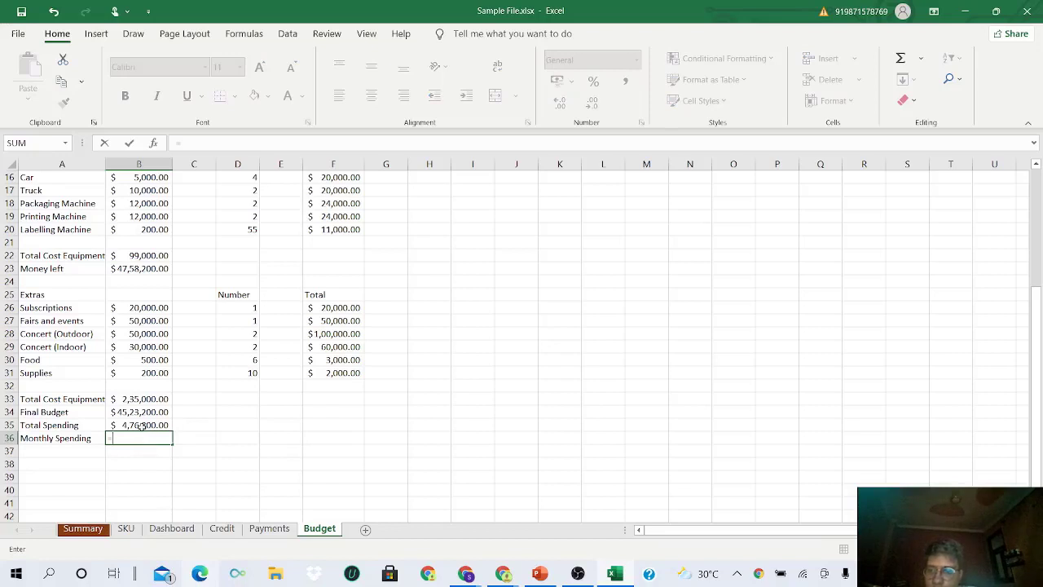
pyautogui.click(142, 425)
pyautogui.write('/12')
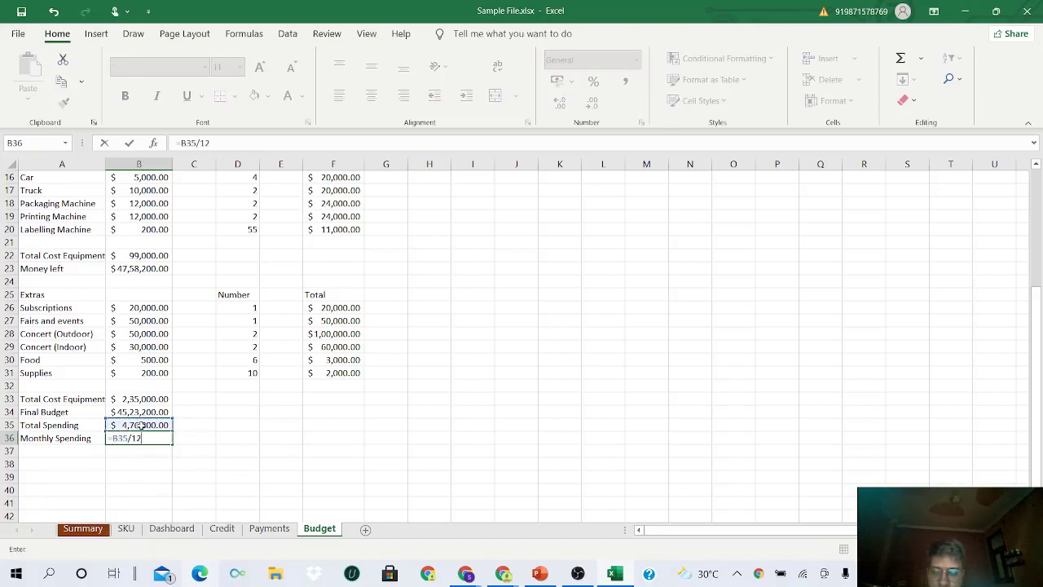
pyautogui.press('Return')
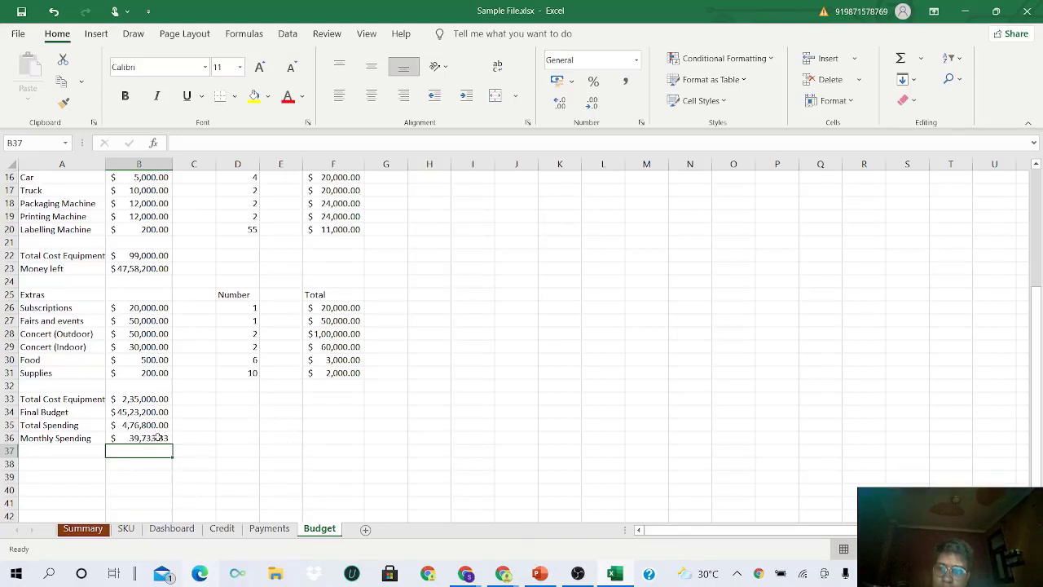
pyautogui.click(58, 454)
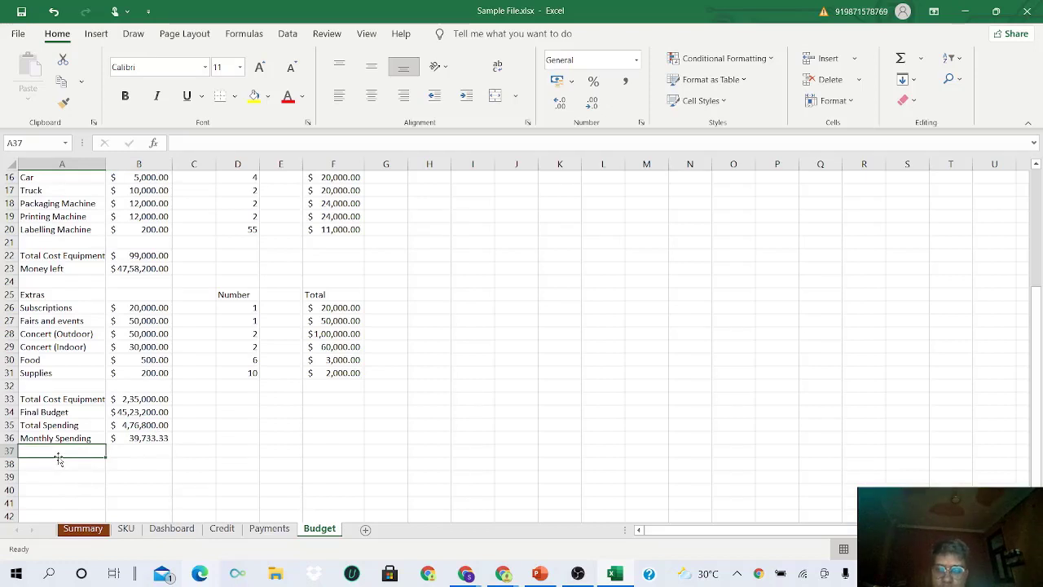
# - Type 'Budget minus extras' in A37, abandoning a formula started in B37
pyautogui.write('B')
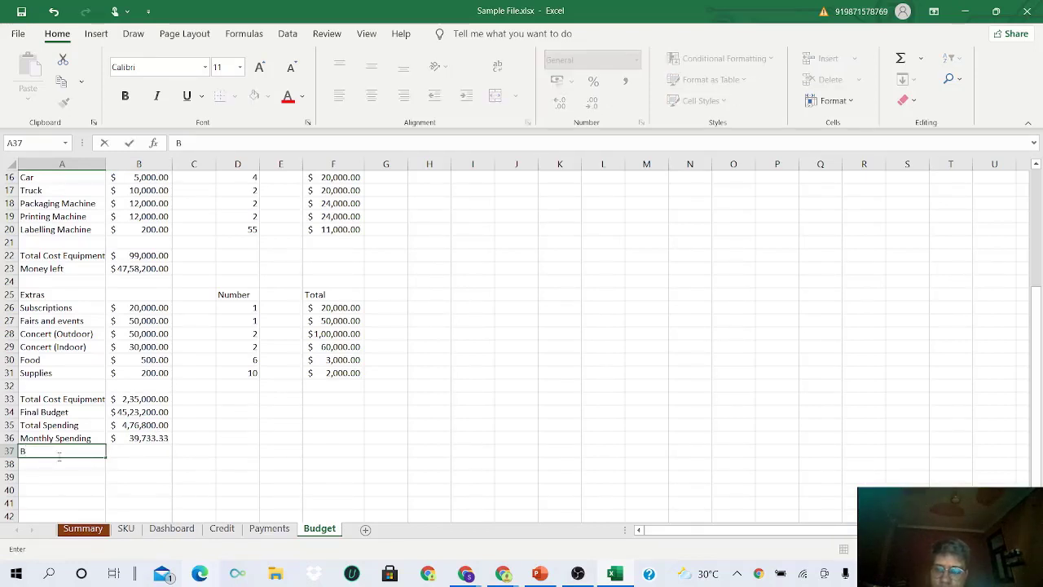
pyautogui.write('udget')
pyautogui.press('BackSpace')
pyautogui.press('BackSpace')
pyautogui.press('BackSpace')
pyautogui.press('BackSpace')
pyautogui.press('BackSpace')
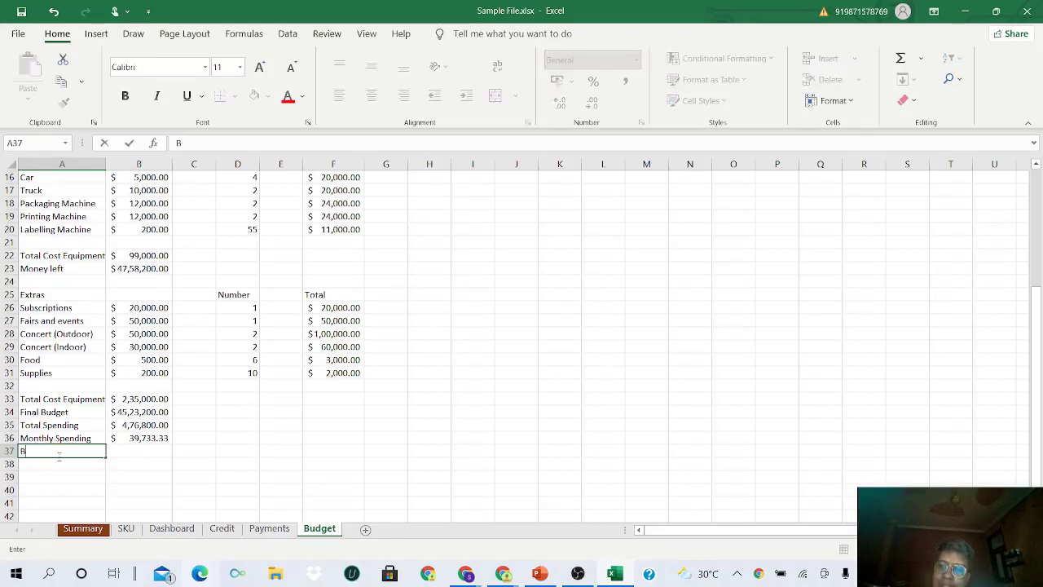
pyautogui.write('udget')
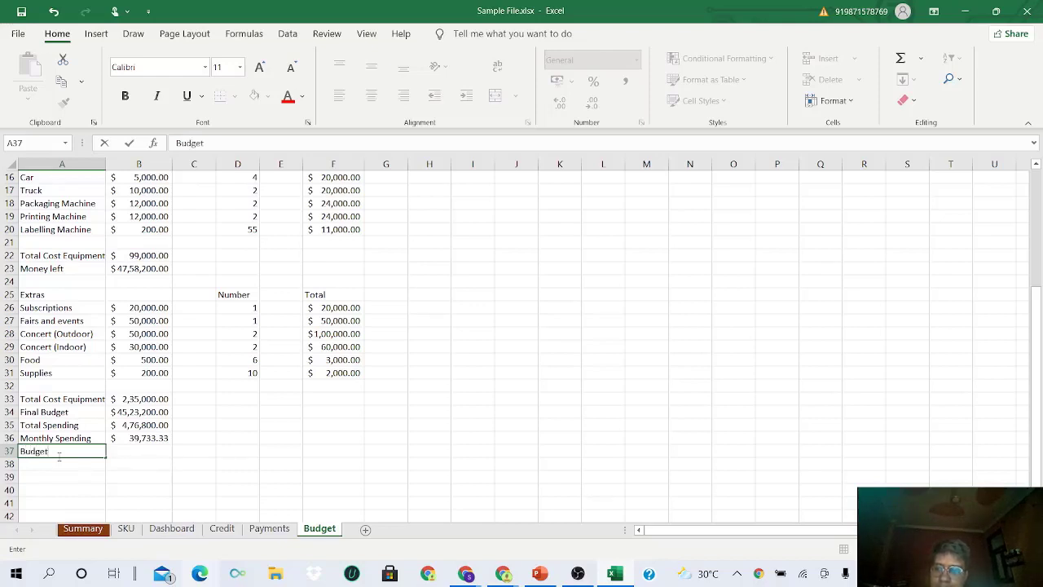
pyautogui.write(' minus extras')
pyautogui.press('Tab')
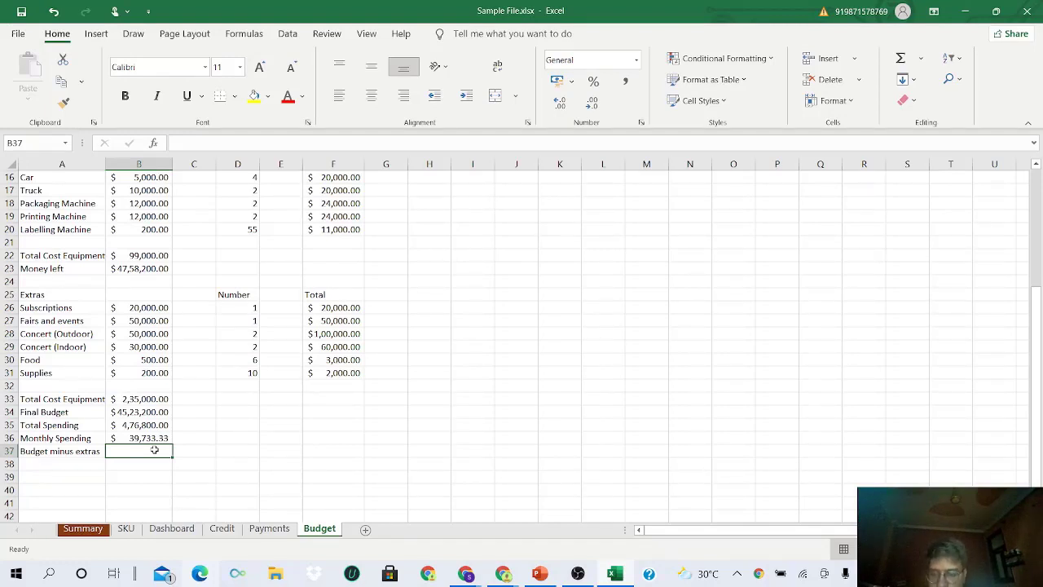
pyautogui.write('=')
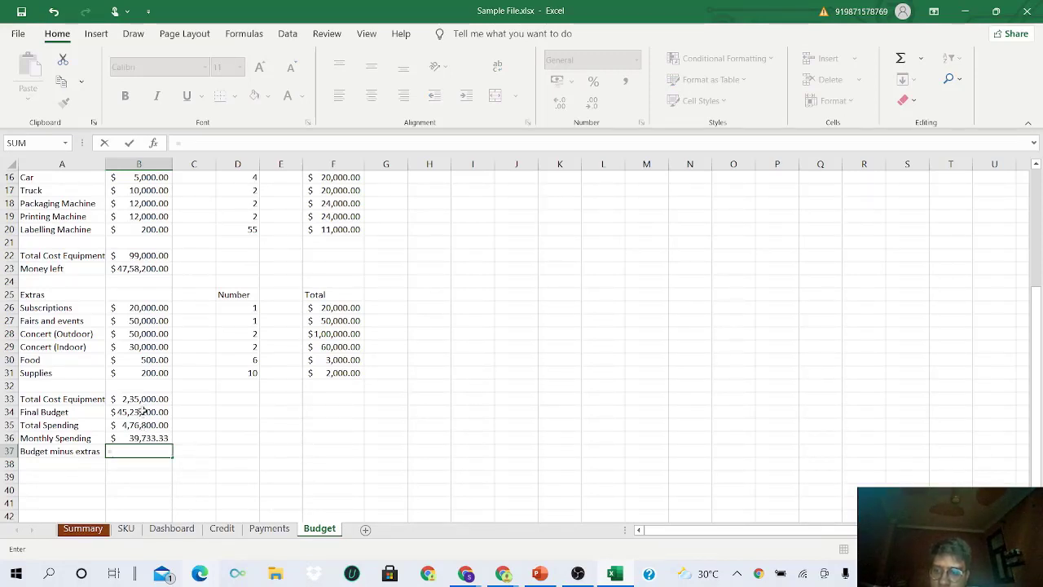
pyautogui.press('Escape')
# - Rename A33 from 'Total Cost Equipment' to 'Total Cost Extras'
pyautogui.click(85, 406)
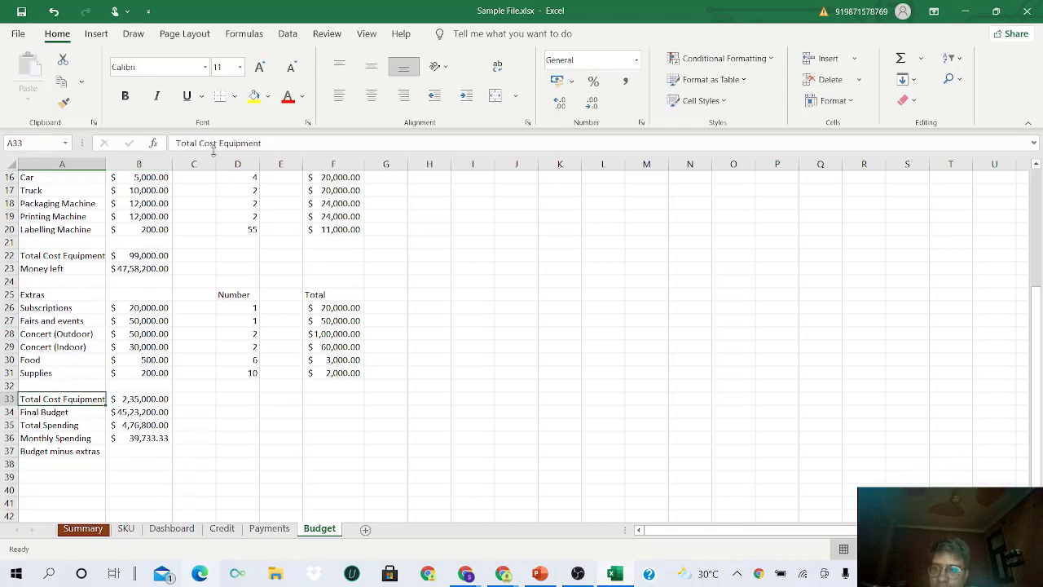
pyautogui.click(268, 143)
pyautogui.doubleClick(241, 143)
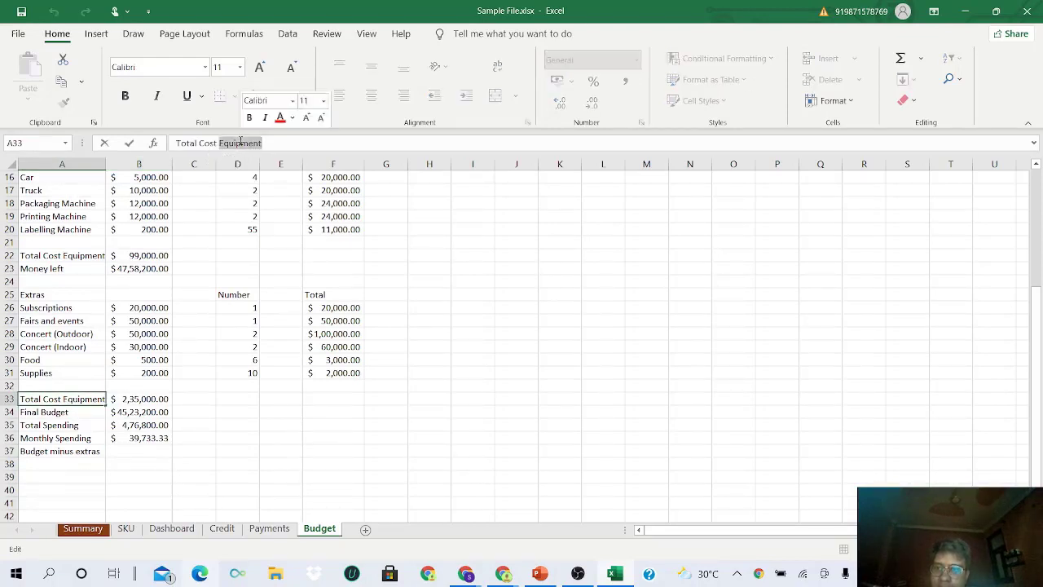
pyautogui.write('Extras')
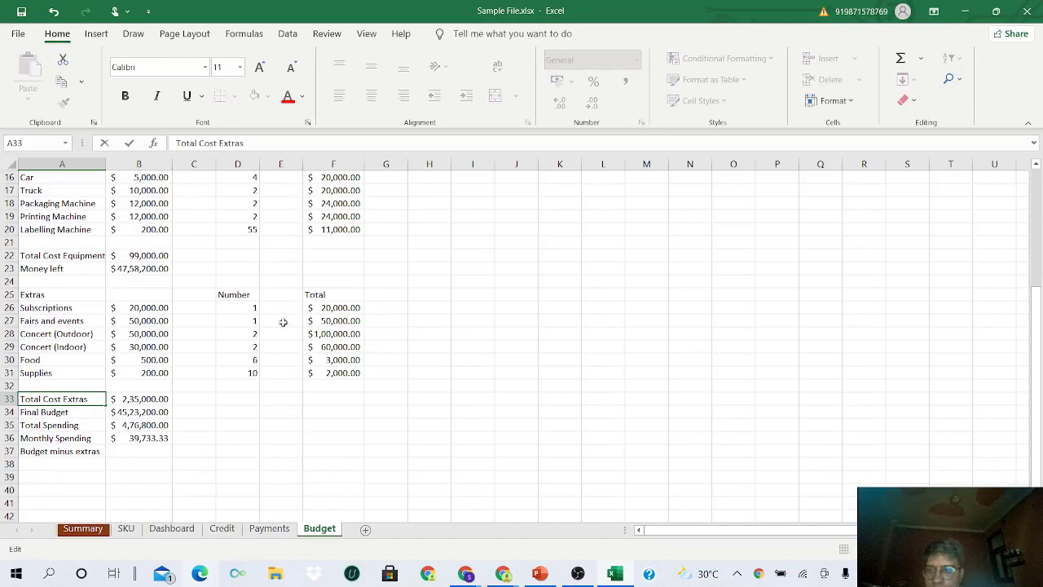
pyautogui.click(139, 399)
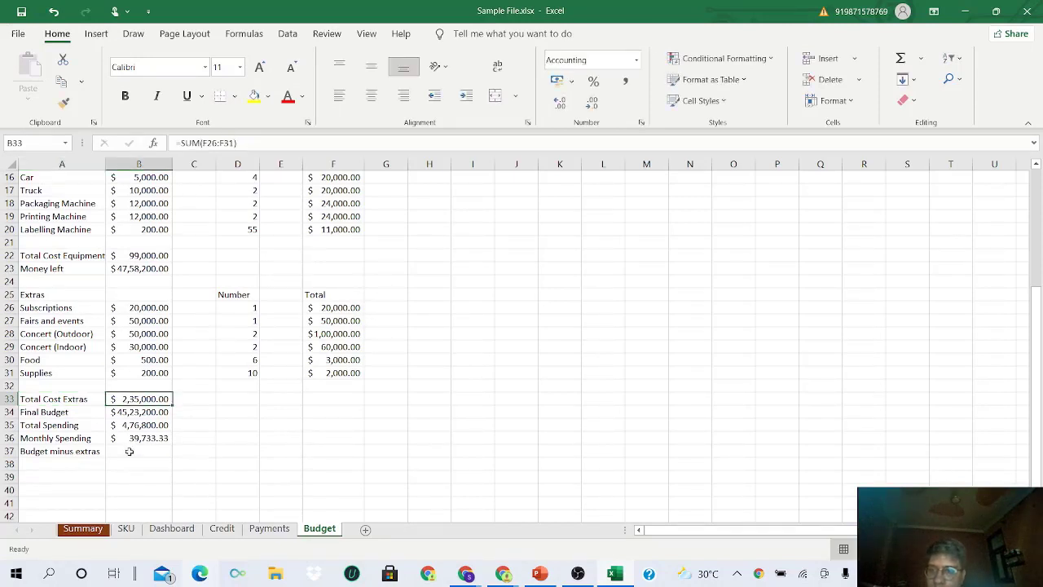
# - Enter =B34-B33 in B37, giving $42,88,200.00
pyautogui.click(130, 452)
pyautogui.write('=')
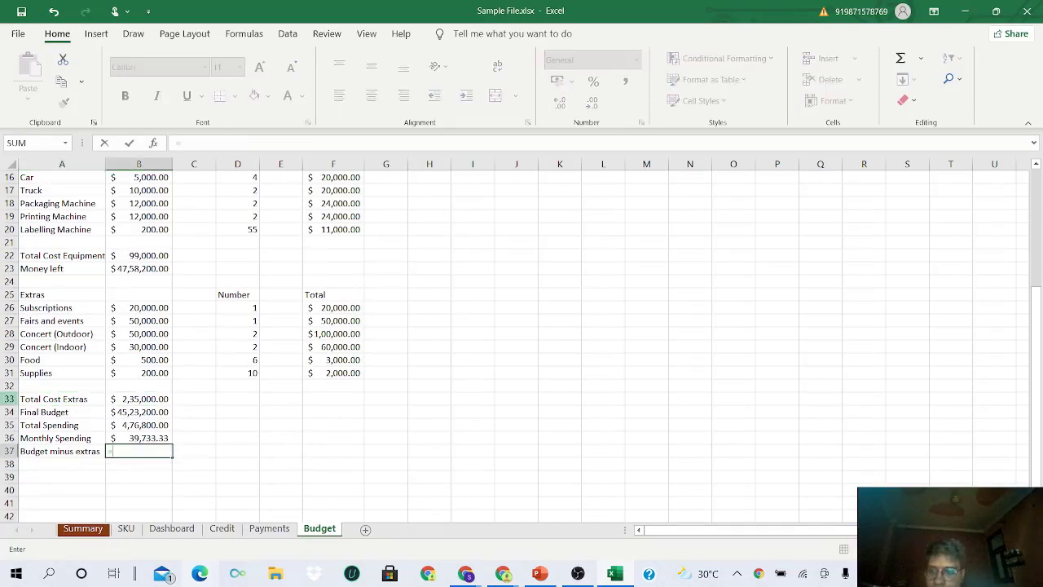
pyautogui.click(139, 411)
pyautogui.write('-')
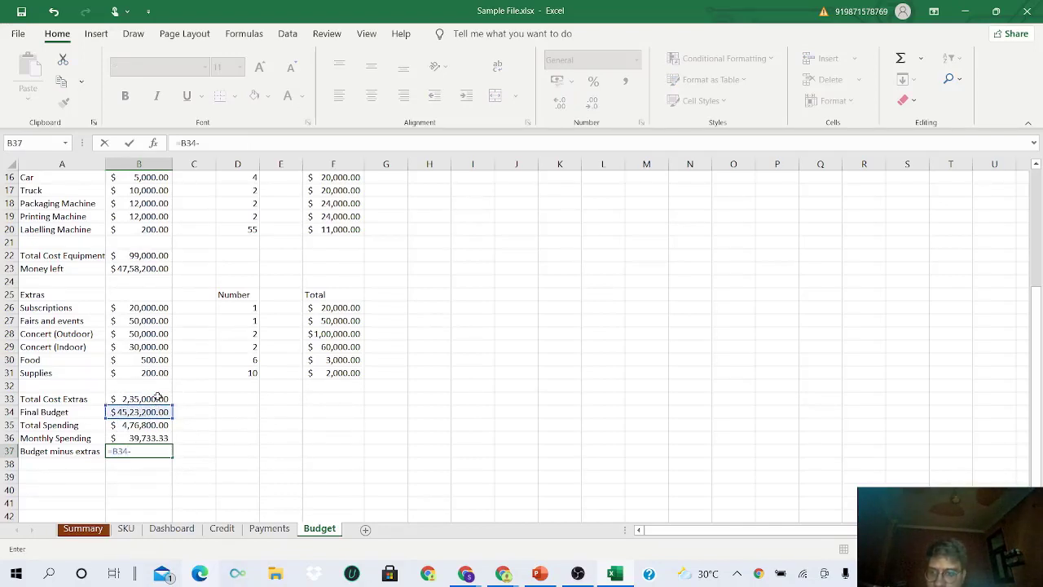
pyautogui.click(159, 397)
pyautogui.press('Return')
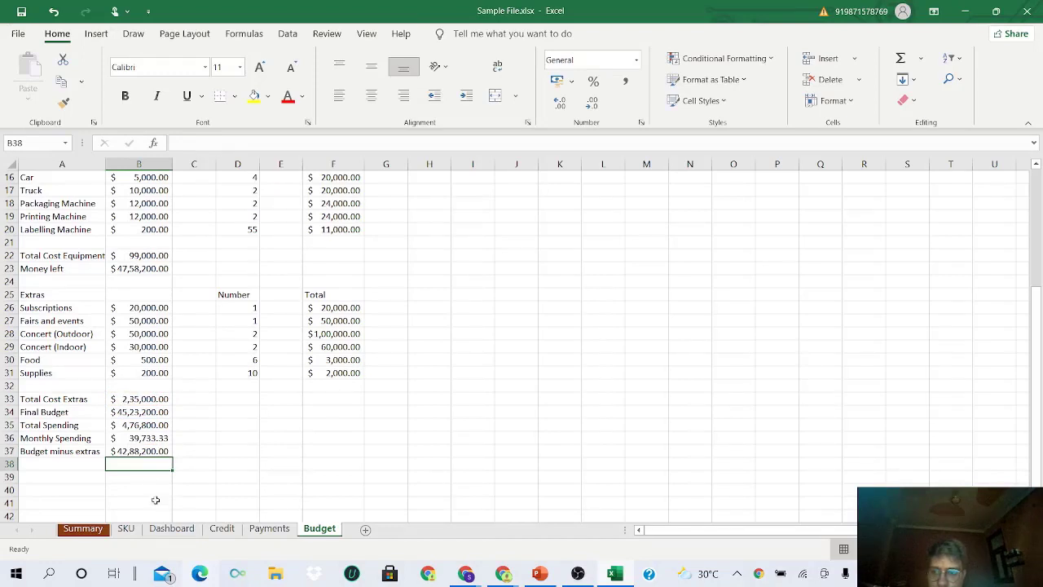
pyautogui.click(132, 454)
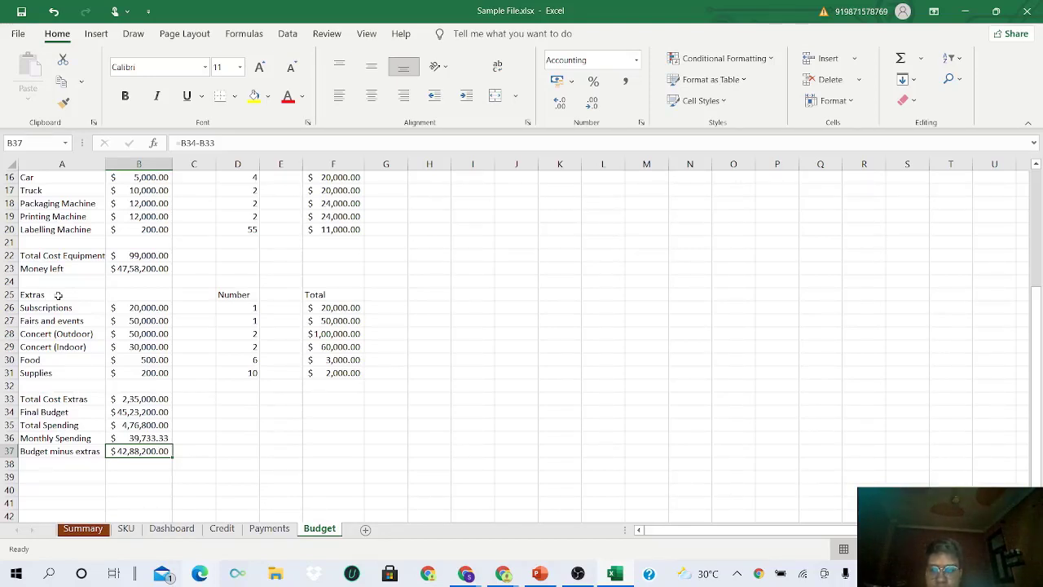
# - Look over the Extras and Equipment and Costs blocks, then bold the Budget title in A1
pyautogui.scroll(5, 58, 295)
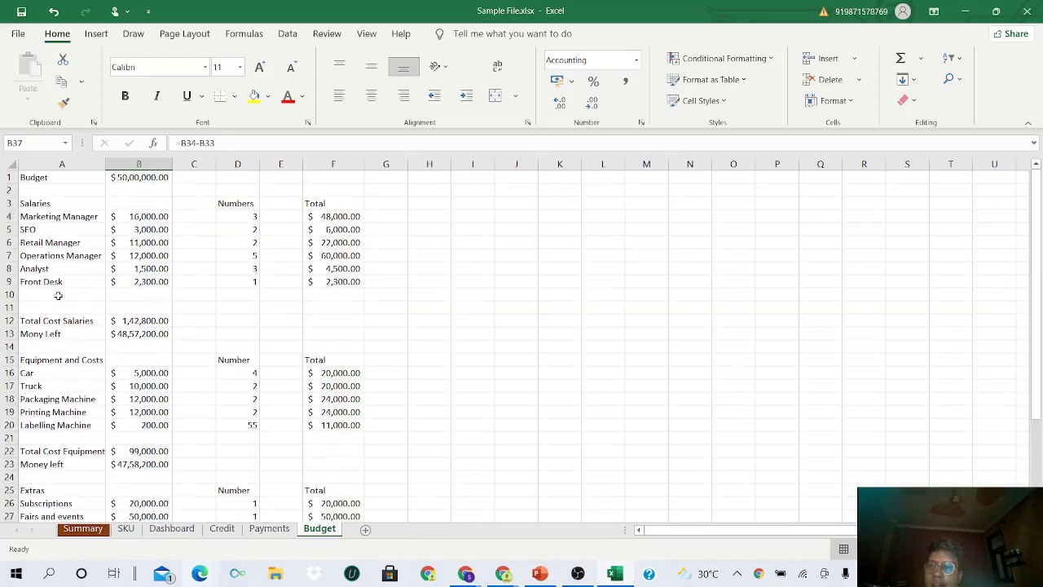
pyautogui.scroll(-9, 126, 245)
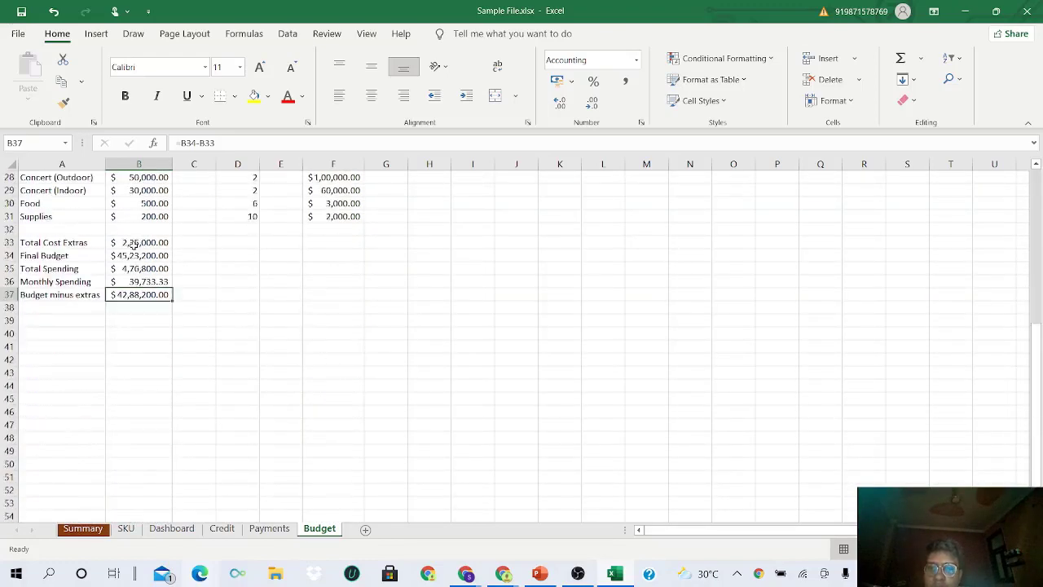
pyautogui.scroll(2, 131, 285)
pyautogui.moveTo(54, 215); pyautogui.dragTo(340, 372)
pyautogui.scroll(6, 339, 372)
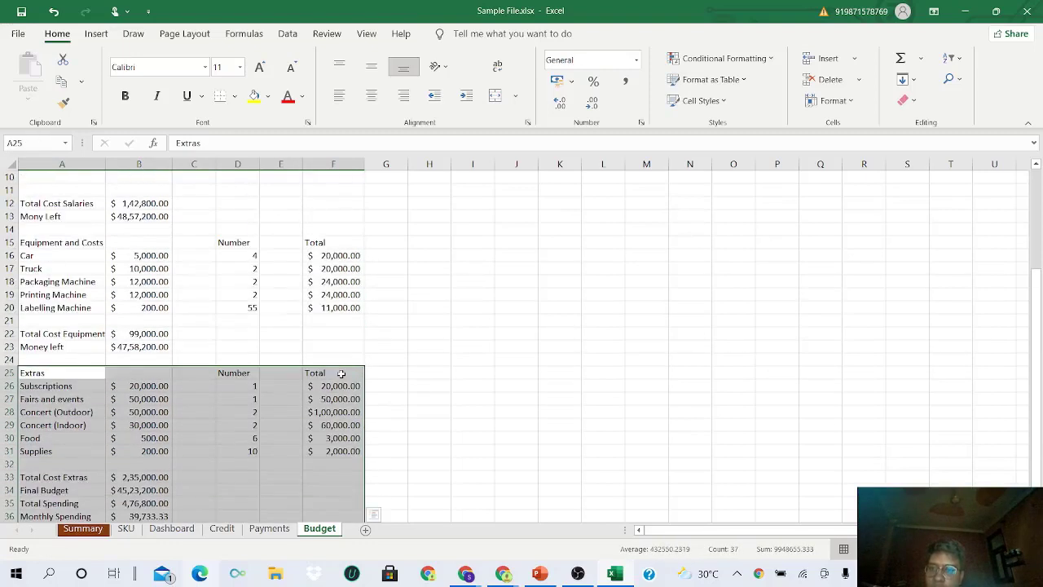
pyautogui.moveTo(67, 323); pyautogui.dragTo(329, 419)
pyautogui.scroll(1, 329, 419)
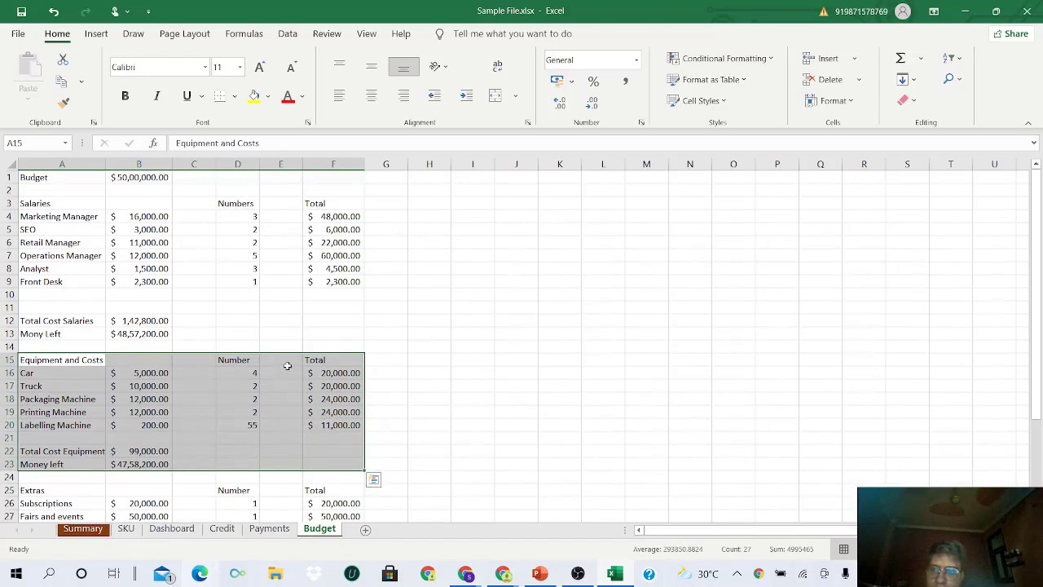
pyautogui.click(69, 179)
pyautogui.hotkey('ctrl', 'b')
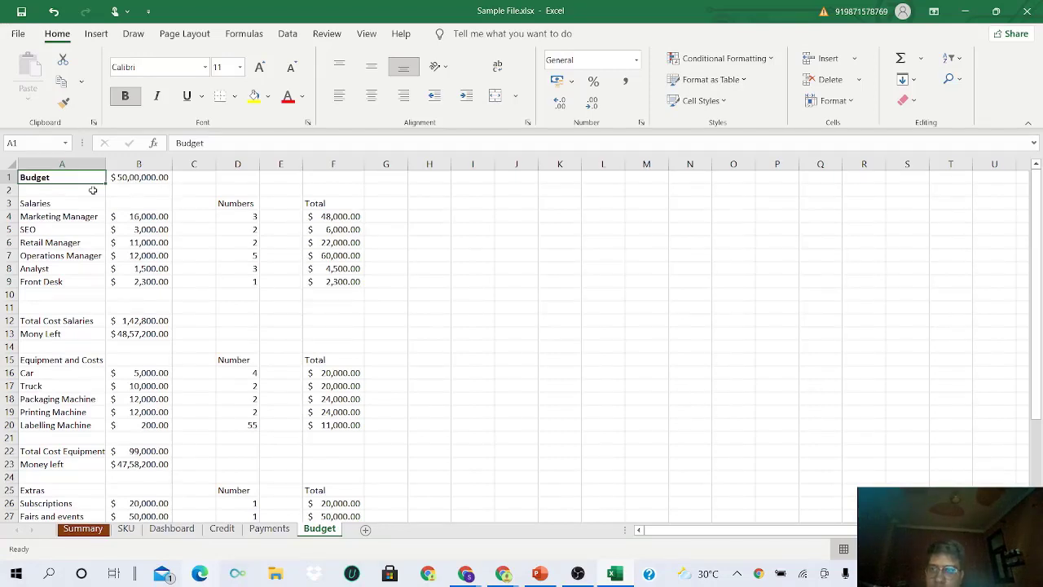
# - Fill the Budget title cell and the Salaries header row A3:F3 with Blue Accent 1 Lighter 40%
pyautogui.click(153, 179)
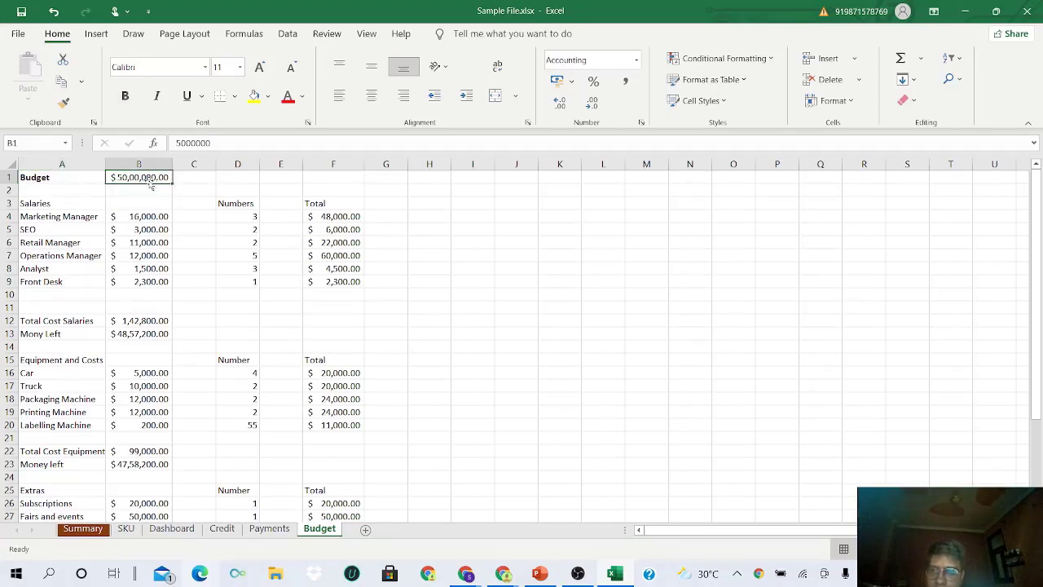
pyautogui.click(91, 178)
pyautogui.click(267, 97)
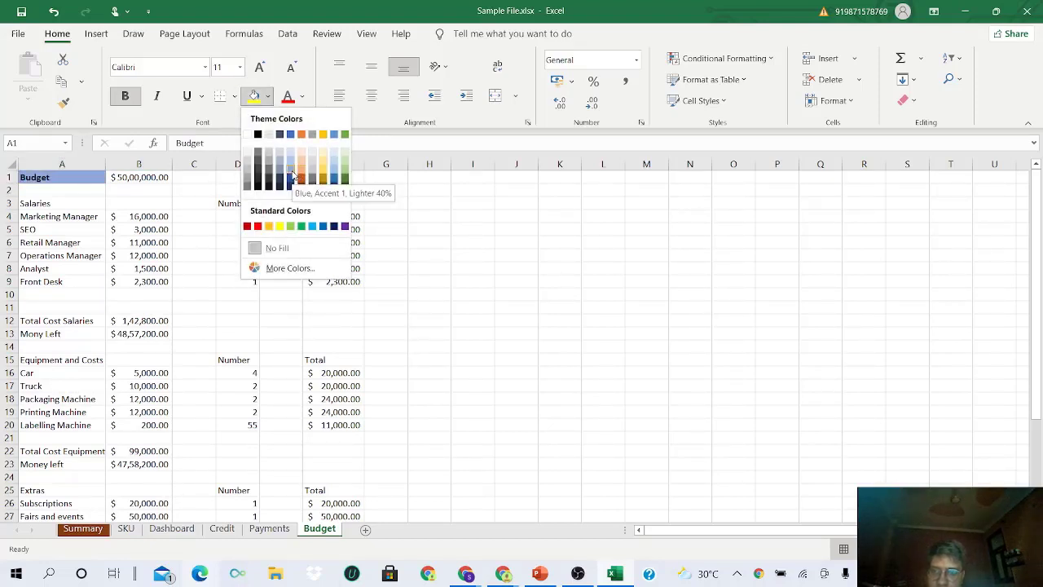
pyautogui.click(292, 174)
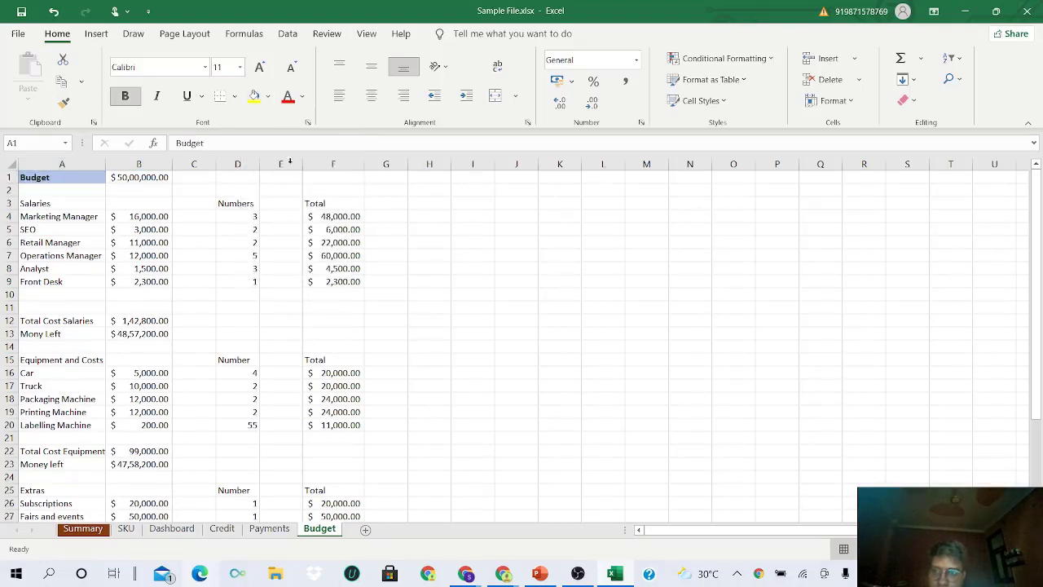
pyautogui.click(162, 180)
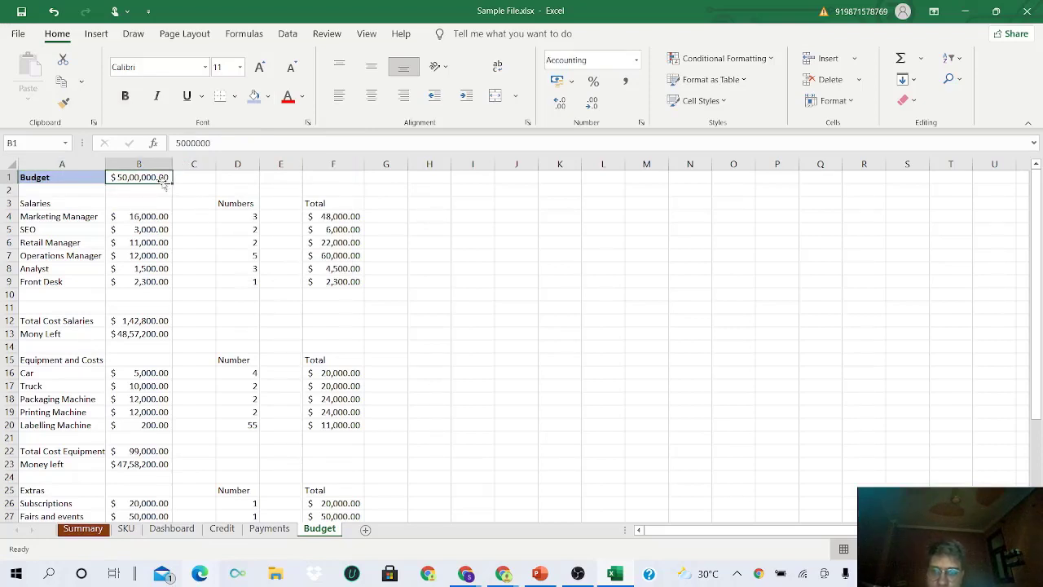
pyautogui.moveTo(45, 203); pyautogui.dragTo(330, 206)
pyautogui.click(268, 96)
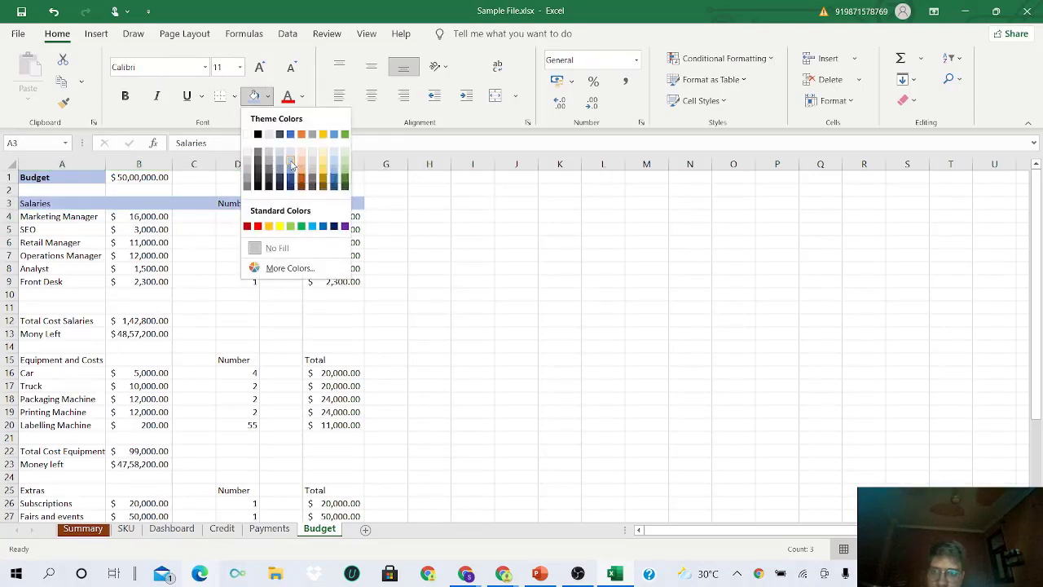
pyautogui.click(291, 167)
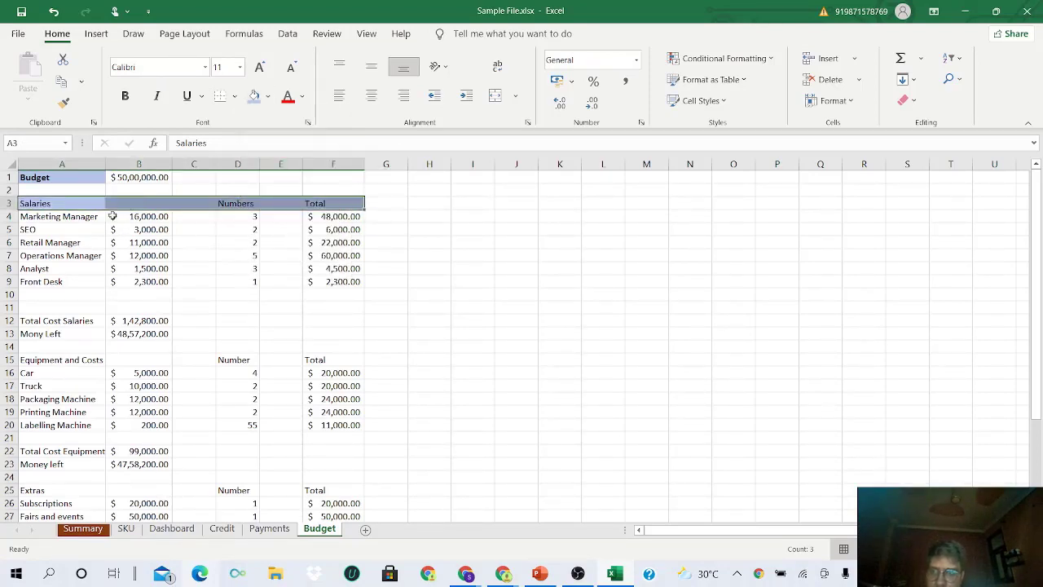
# - Make the Salaries label in A3 bold and italic
pyautogui.click(67, 204)
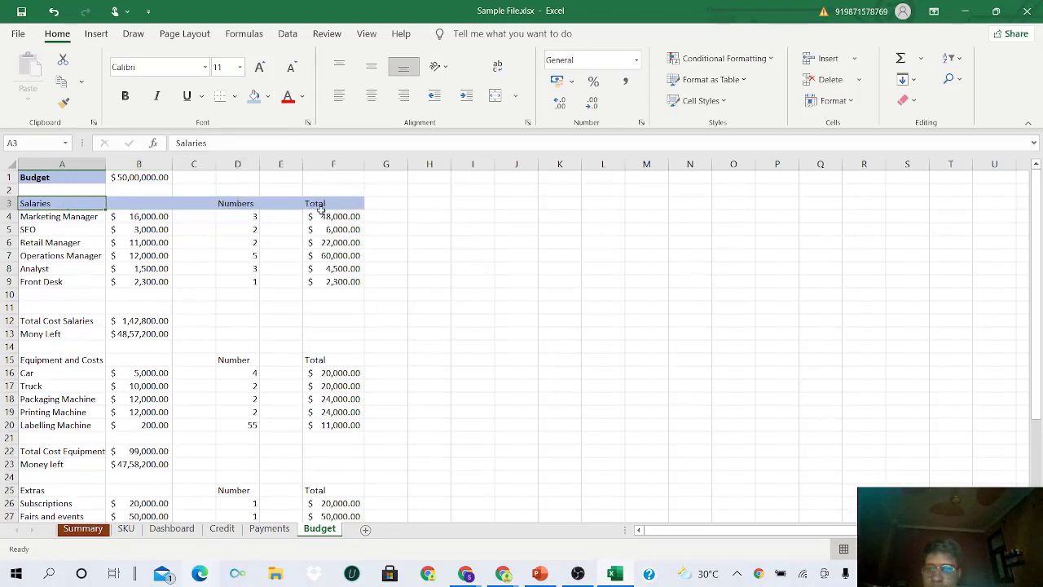
pyautogui.moveTo(252, 203); pyautogui.dragTo(322, 204)
pyautogui.click(72, 202)
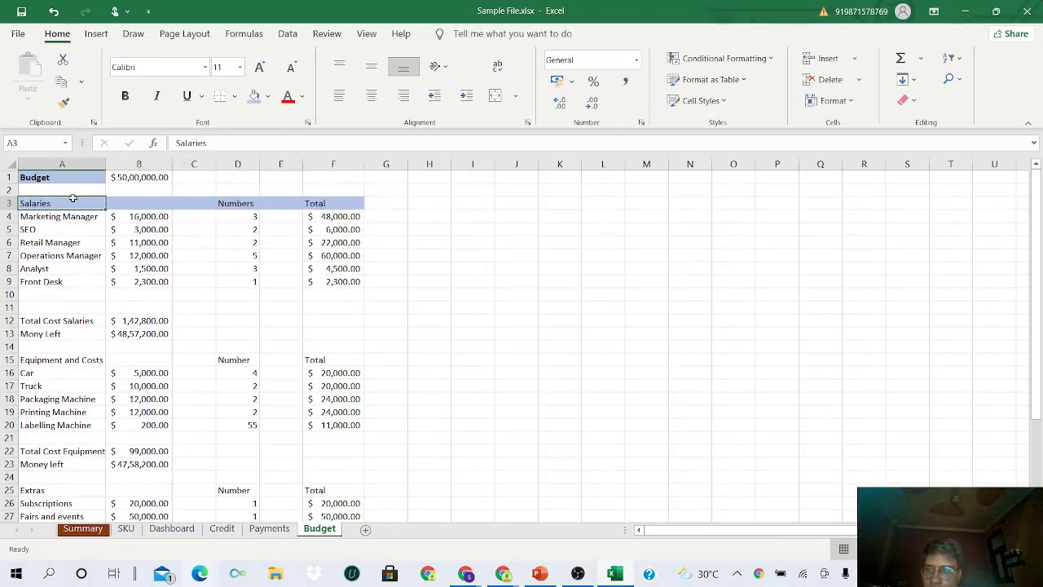
pyautogui.click(130, 99)
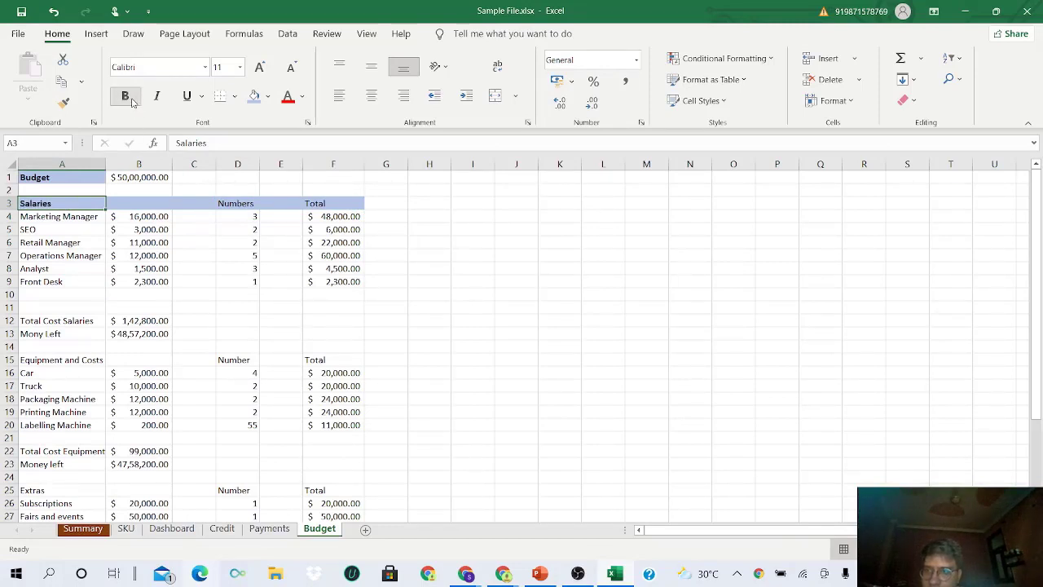
pyautogui.click(157, 97)
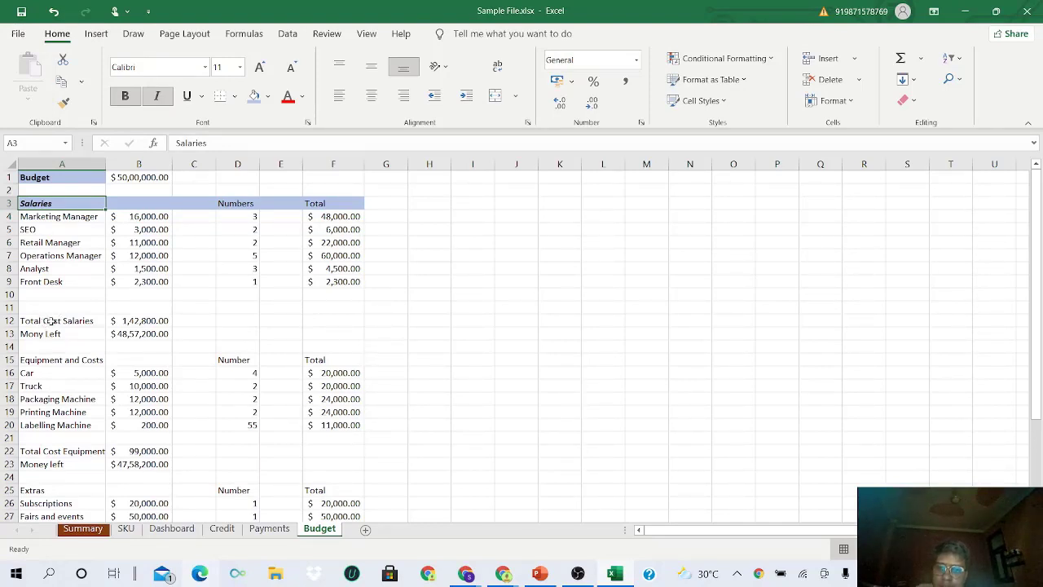
pyautogui.moveTo(51, 321); pyautogui.dragTo(96, 332)
# - Bold the Total Cost Salaries and Mony Left rows A12:B13 and shade them light blue
pyautogui.click(125, 98)
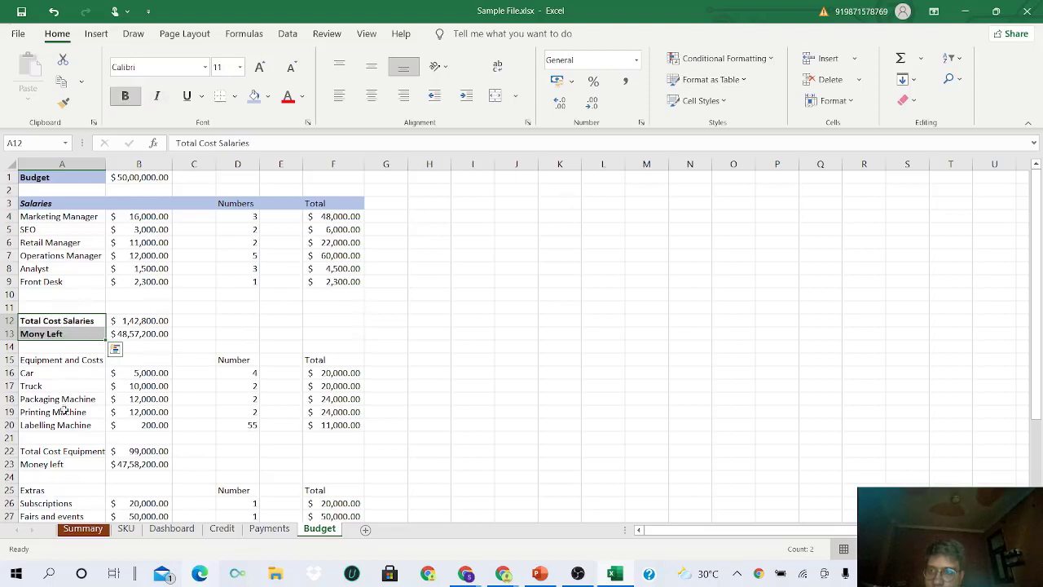
pyautogui.moveTo(145, 320); pyautogui.dragTo(89, 333)
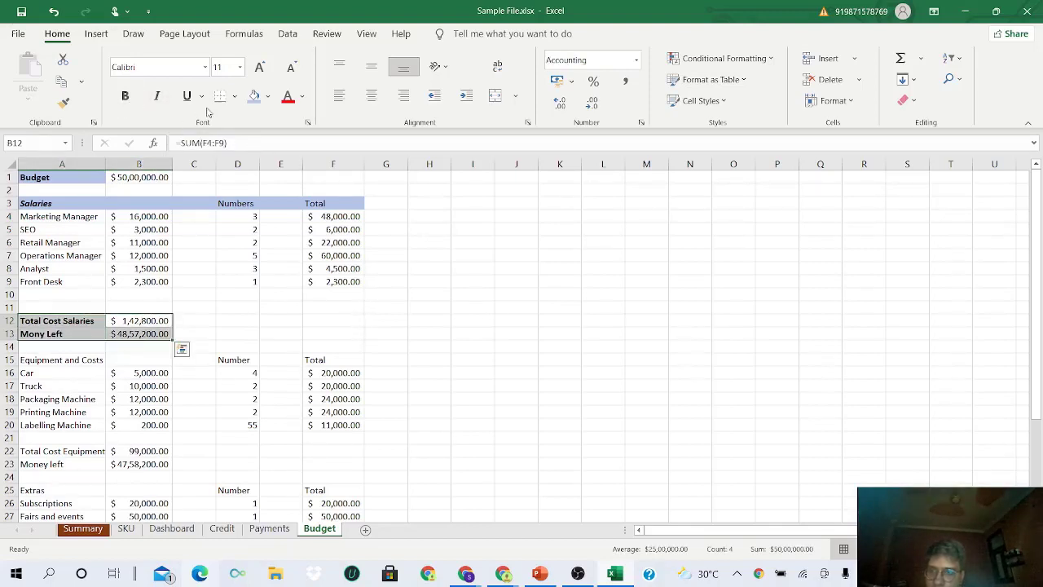
pyautogui.click(254, 96)
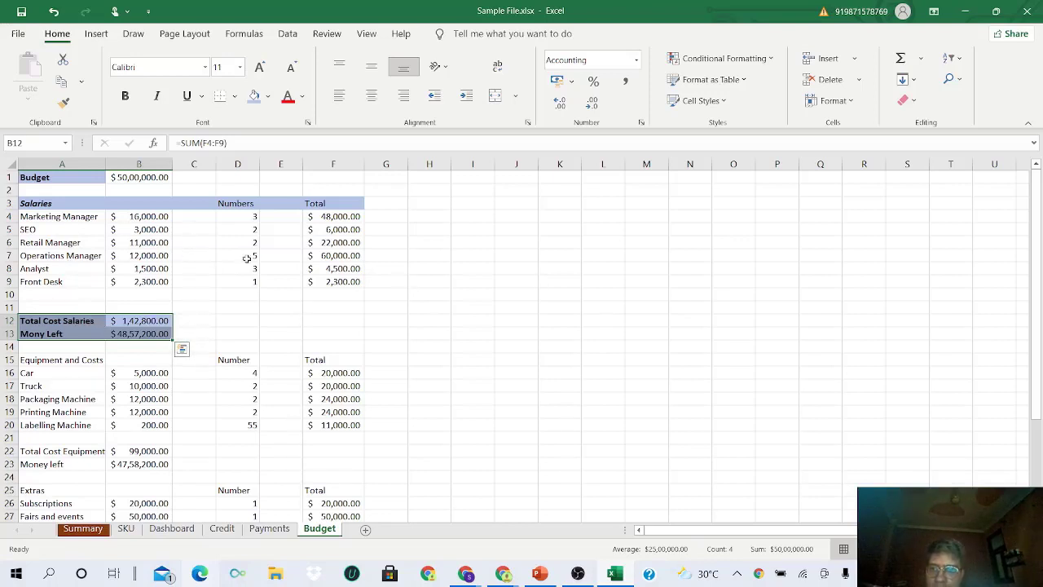
pyautogui.scroll(-2, 172, 257)
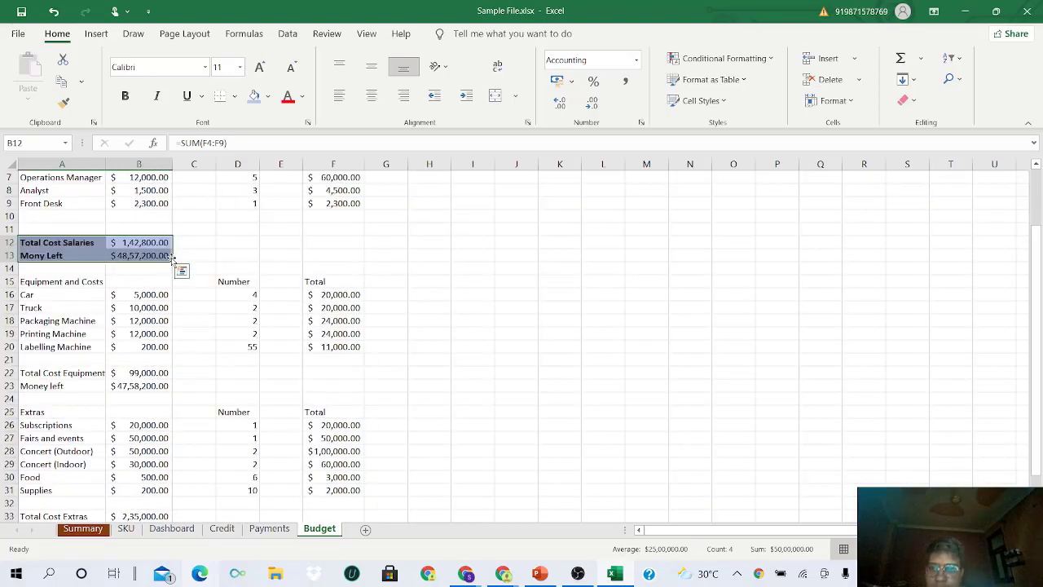
pyautogui.scroll(2, 172, 257)
pyautogui.scroll(-2, 172, 257)
# - Copy the Salaries header formatting onto the Equipment and Costs header row 15 with Format Painter
pyautogui.moveTo(66, 281); pyautogui.dragTo(359, 283)
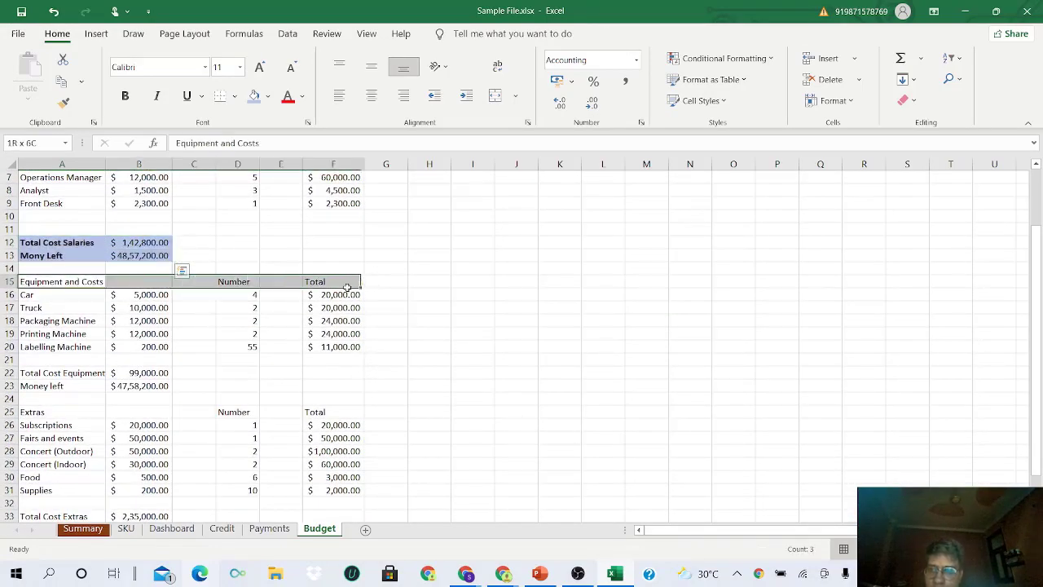
pyautogui.scroll(2, 134, 231)
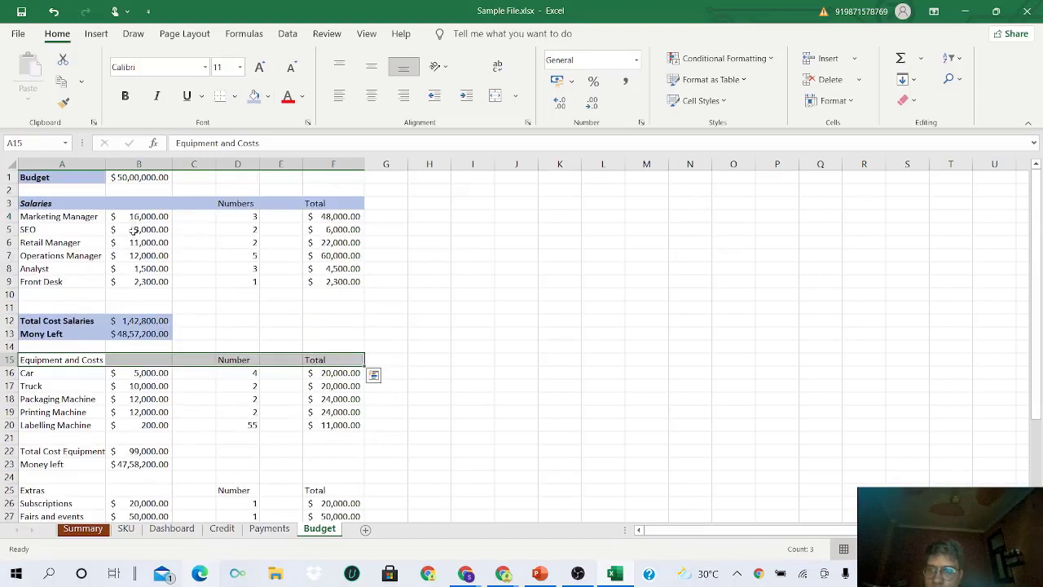
pyautogui.moveTo(63, 204); pyautogui.dragTo(358, 203)
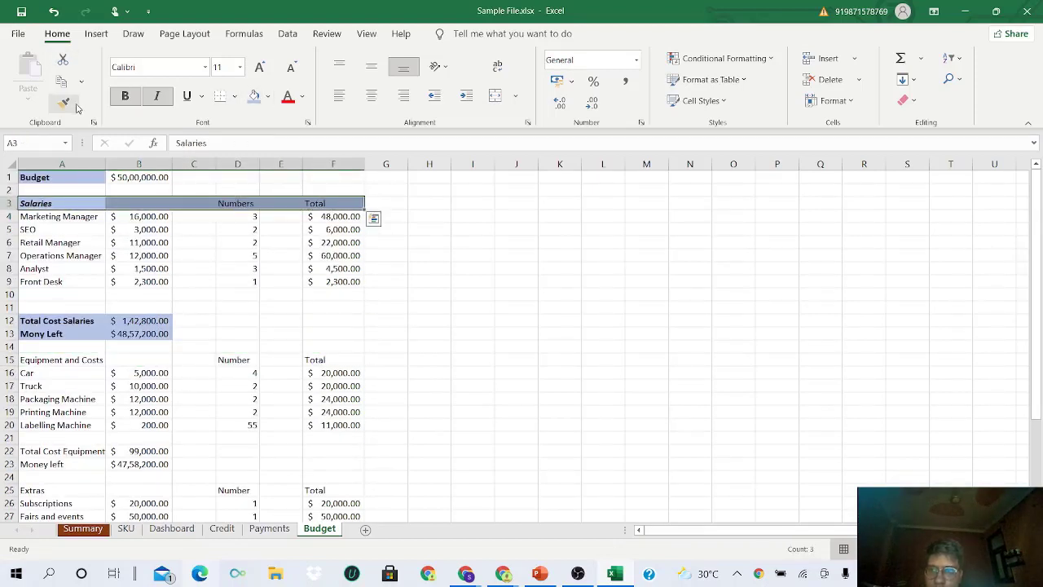
pyautogui.click(63, 102)
pyautogui.scroll(-2, 110, 259)
pyautogui.moveTo(74, 281); pyautogui.dragTo(310, 283)
pyautogui.click(155, 292)
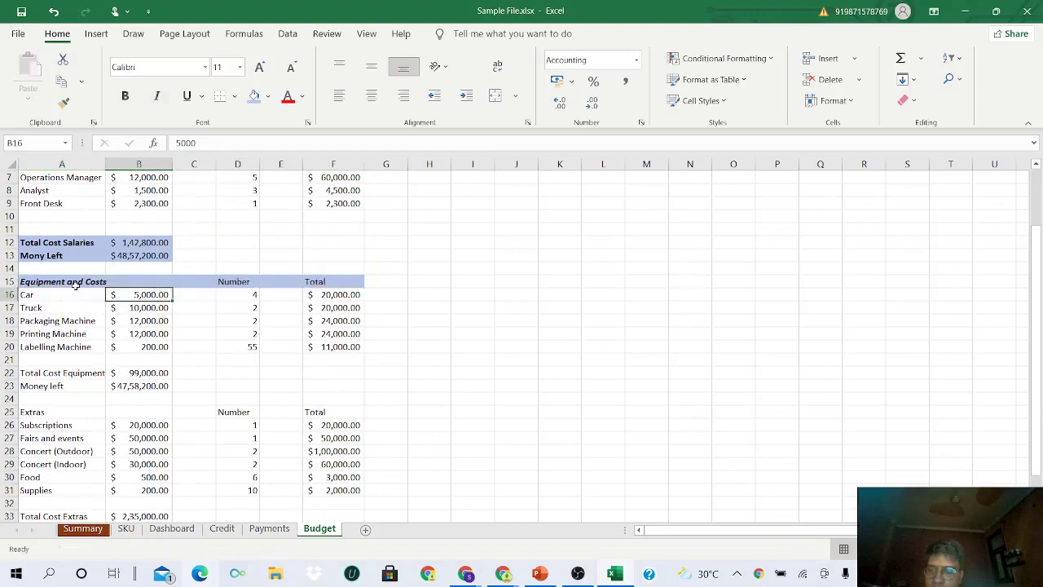
pyautogui.scroll(2, 76, 310)
pyautogui.scroll(-2, 81, 310)
# - Copy the Salaries summary-row formatting onto the Equipment summary rows A22:B23
pyautogui.moveTo(47, 242); pyautogui.dragTo(142, 255)
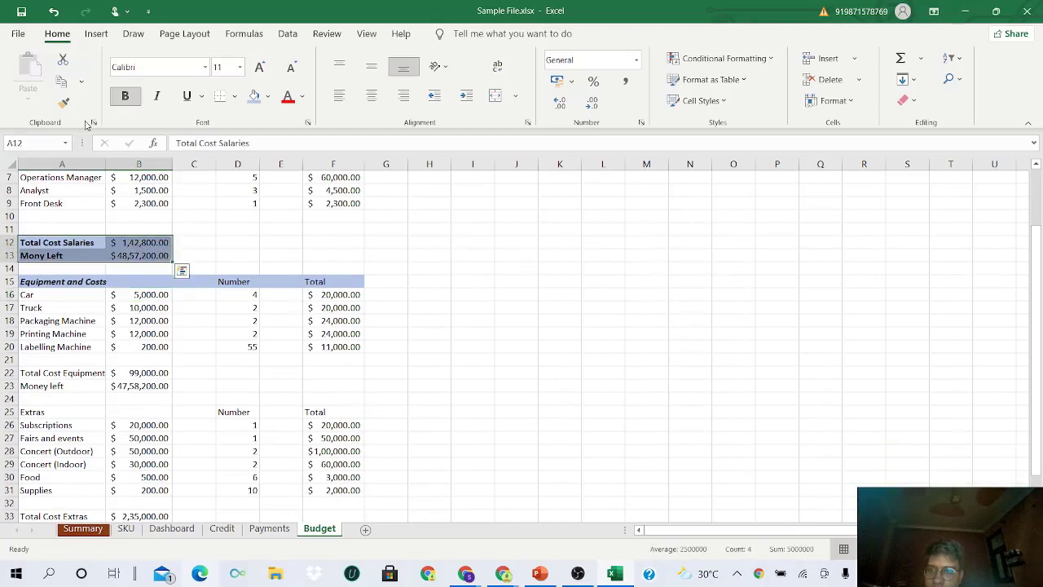
pyautogui.click(63, 103)
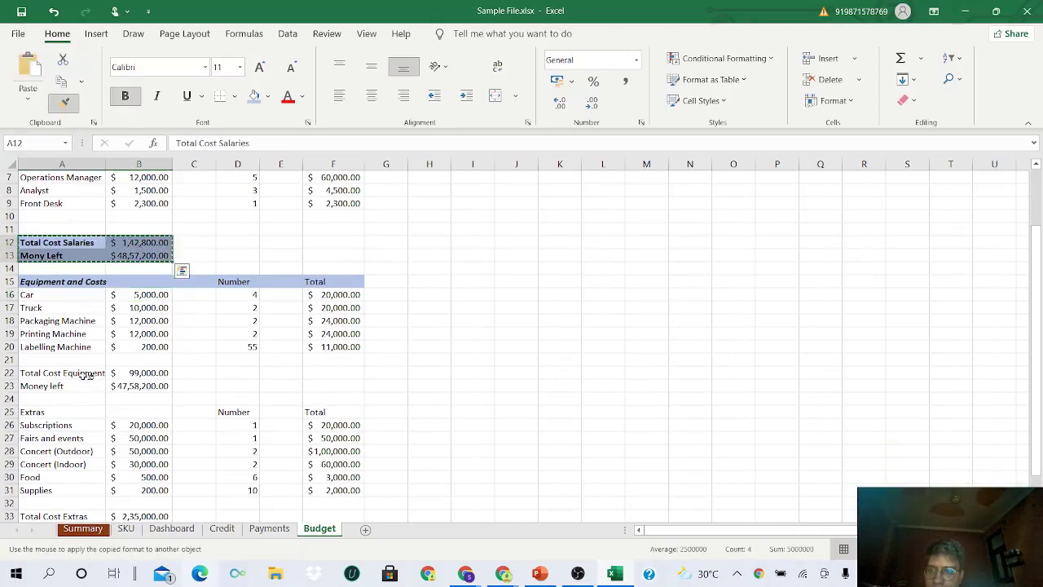
pyautogui.moveTo(79, 372); pyautogui.dragTo(143, 386)
pyautogui.scroll(-3, 122, 367)
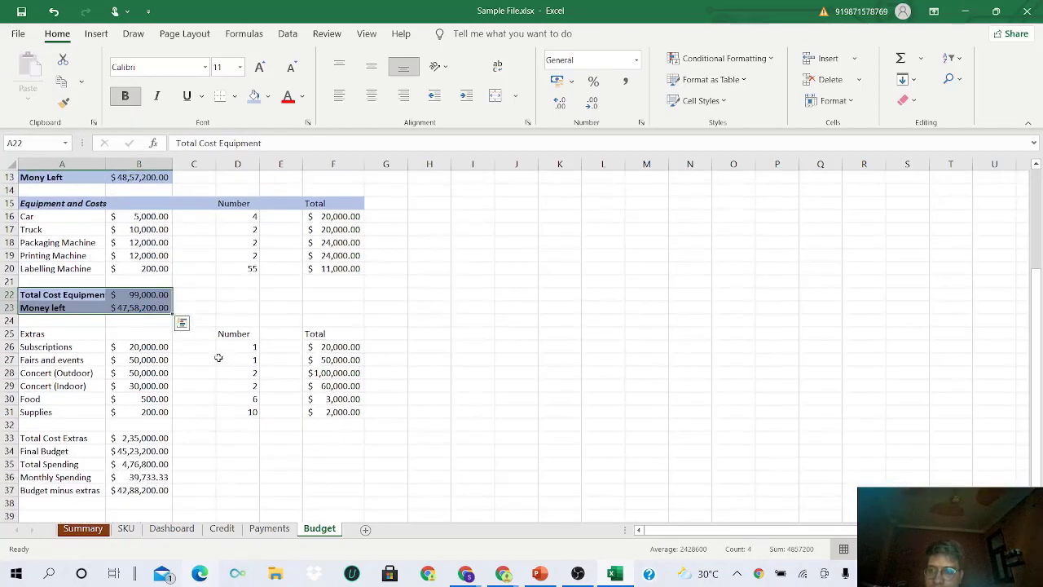
pyautogui.scroll(3, 63, 382)
# - Copy the Equipment and Costs header formatting onto the Extras header row 25
pyautogui.moveTo(54, 281); pyautogui.dragTo(322, 281)
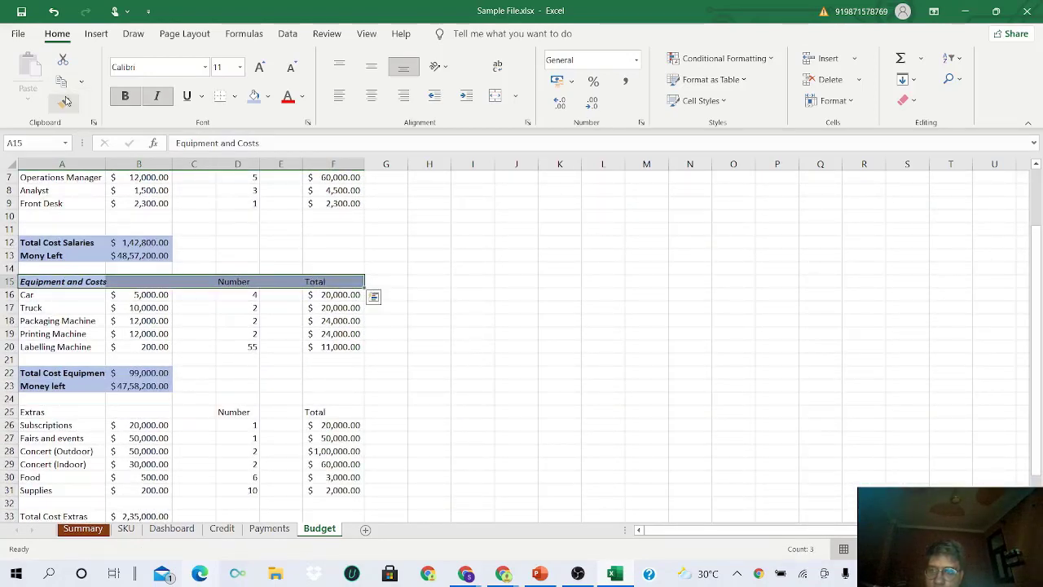
pyautogui.click(63, 103)
pyautogui.scroll(-3, 103, 279)
pyautogui.moveTo(70, 295); pyautogui.dragTo(324, 291)
# - Copy the Equipment summary-row formatting onto the final summary rows A33:B37
pyautogui.scroll(-2, 366, 345)
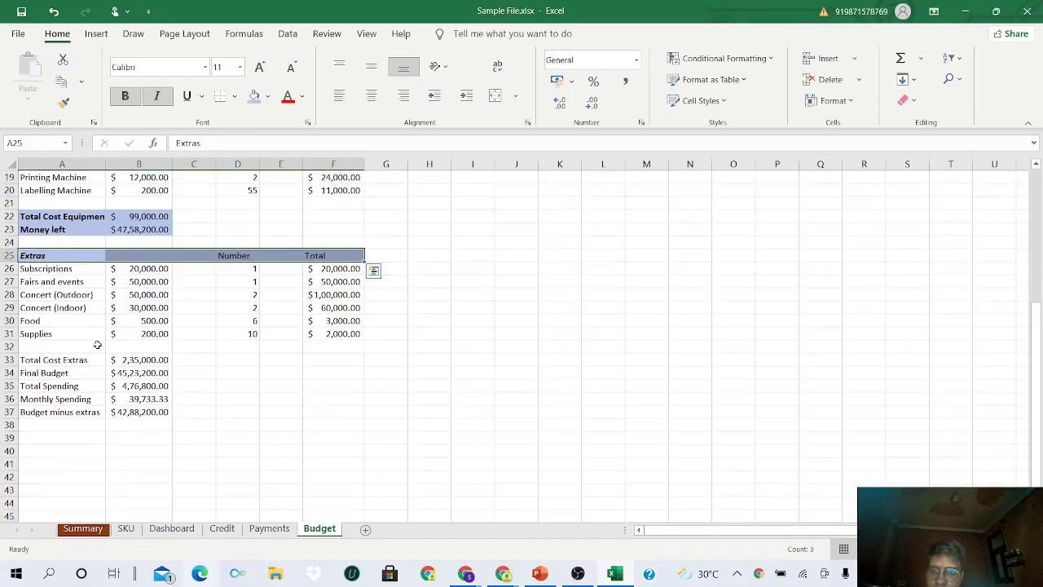
pyautogui.moveTo(54, 322); pyautogui.dragTo(139, 372)
pyautogui.scroll(2, 141, 346)
pyautogui.moveTo(75, 255); pyautogui.dragTo(138, 268)
pyautogui.click(64, 102)
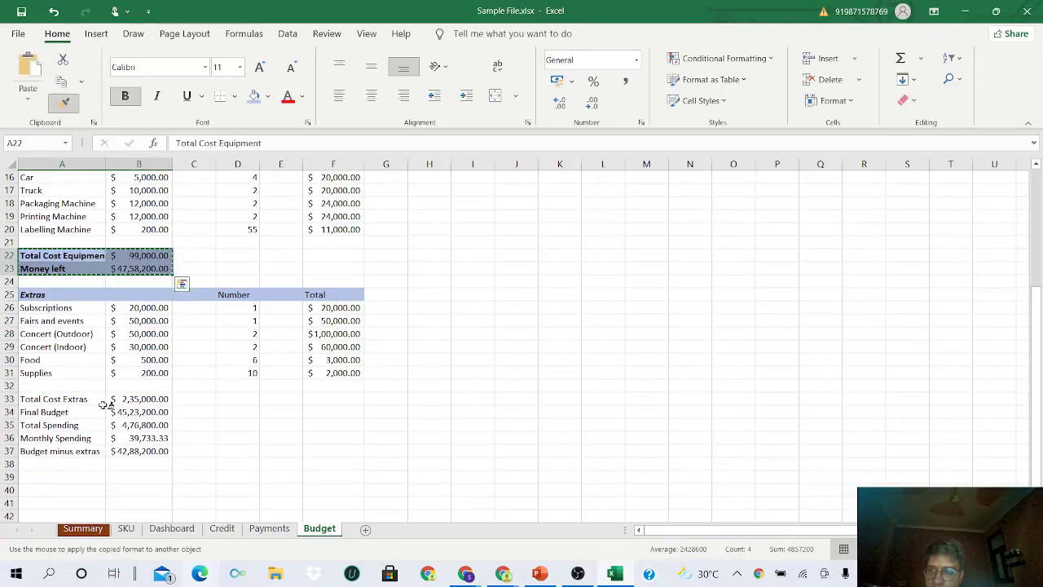
pyautogui.moveTo(54, 398)
pyautogui.mouseDown()
pyautogui.moveTo(178, 443)
pyautogui.moveTo(171, 455)
pyautogui.mouseUp()
pyautogui.scroll(5, 150, 435)
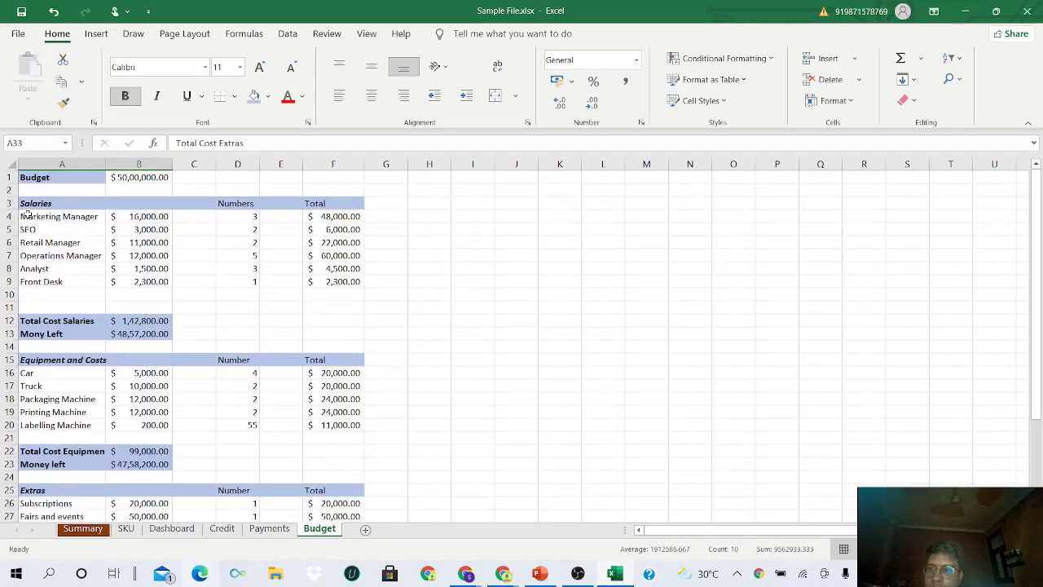
# - Widen column A and apply All Borders to the Budget row A1:B1
pyautogui.moveTo(106, 163); pyautogui.dragTo(114, 163)
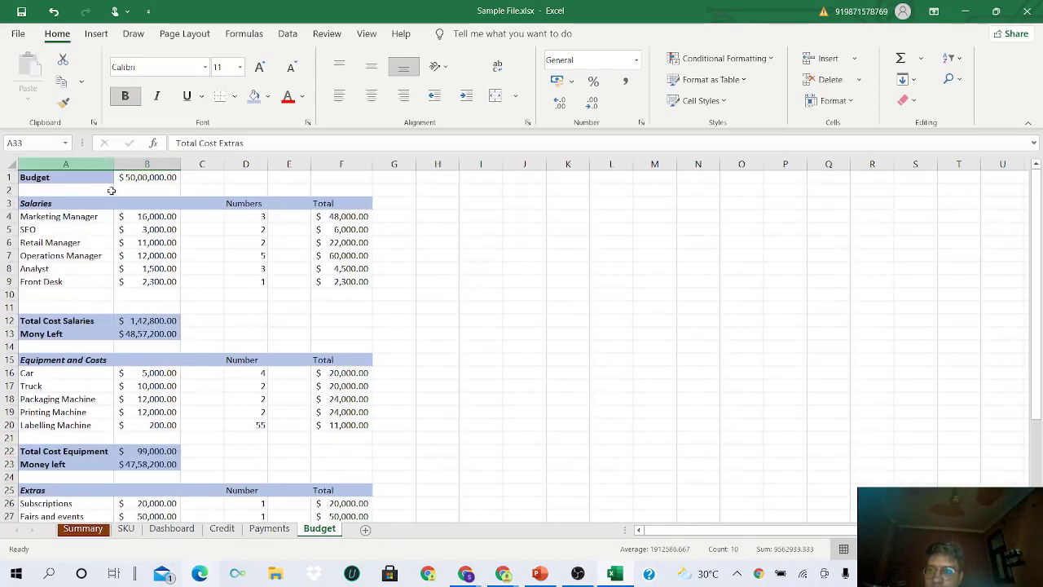
pyautogui.scroll(-5, 96, 346)
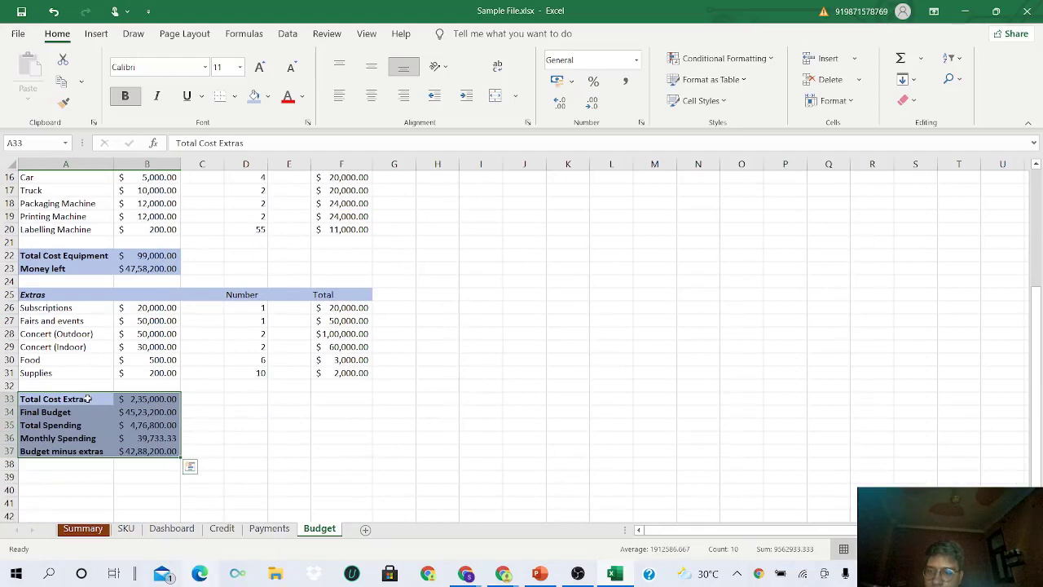
pyautogui.scroll(5, 116, 399)
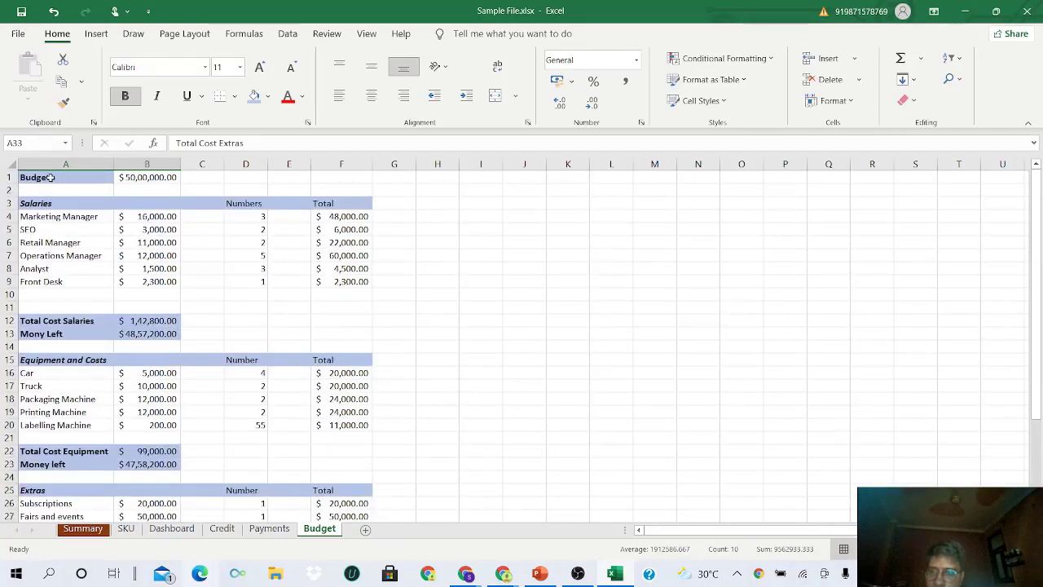
pyautogui.moveTo(49, 177); pyautogui.dragTo(171, 177)
pyautogui.click(234, 95)
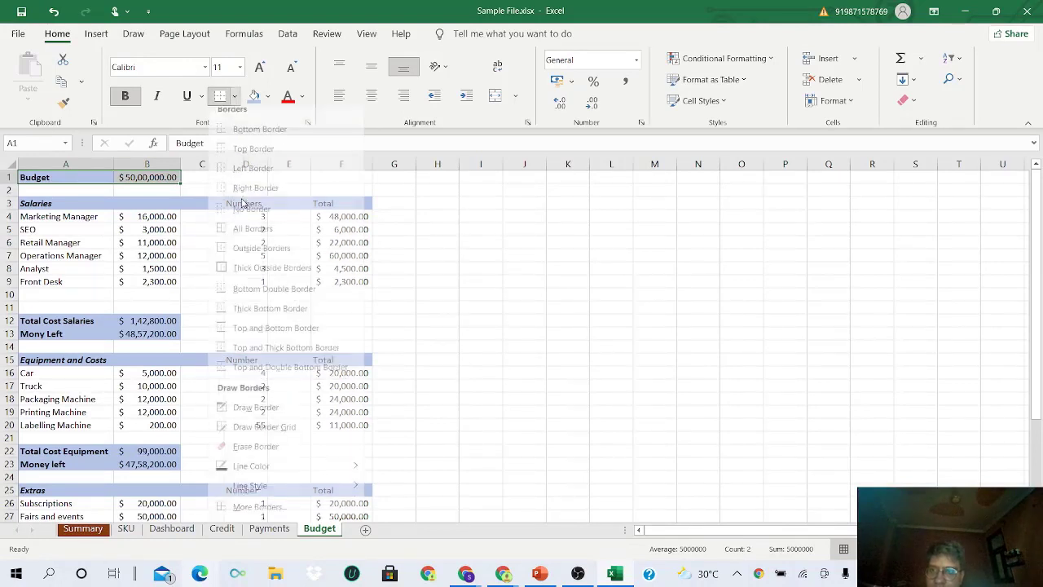
pyautogui.click(252, 235)
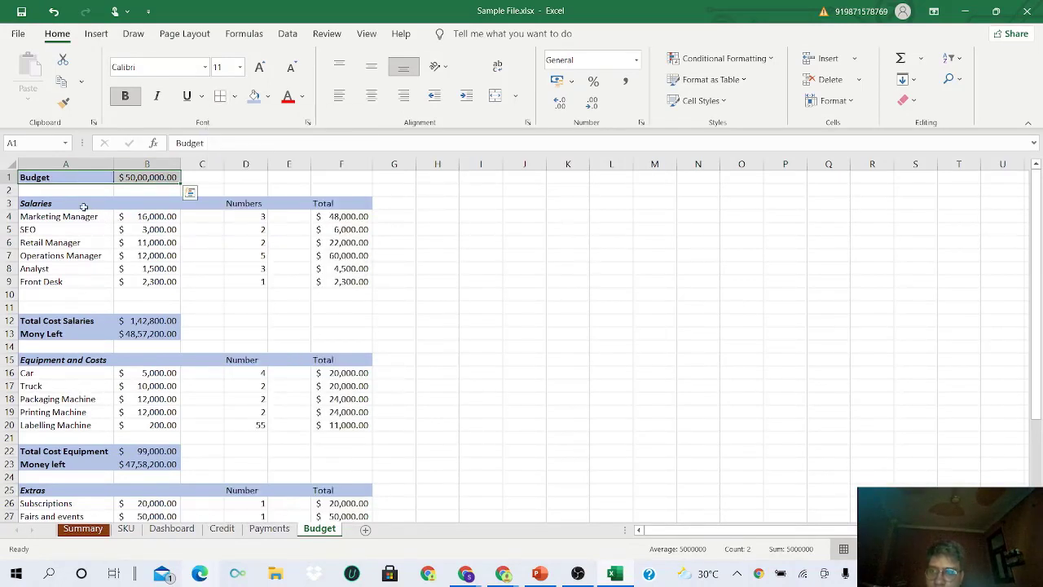
# - Apply All Borders to the Salaries table A3:F9 and Outside Borders around A12:B13
pyautogui.moveTo(83, 207); pyautogui.dragTo(359, 281)
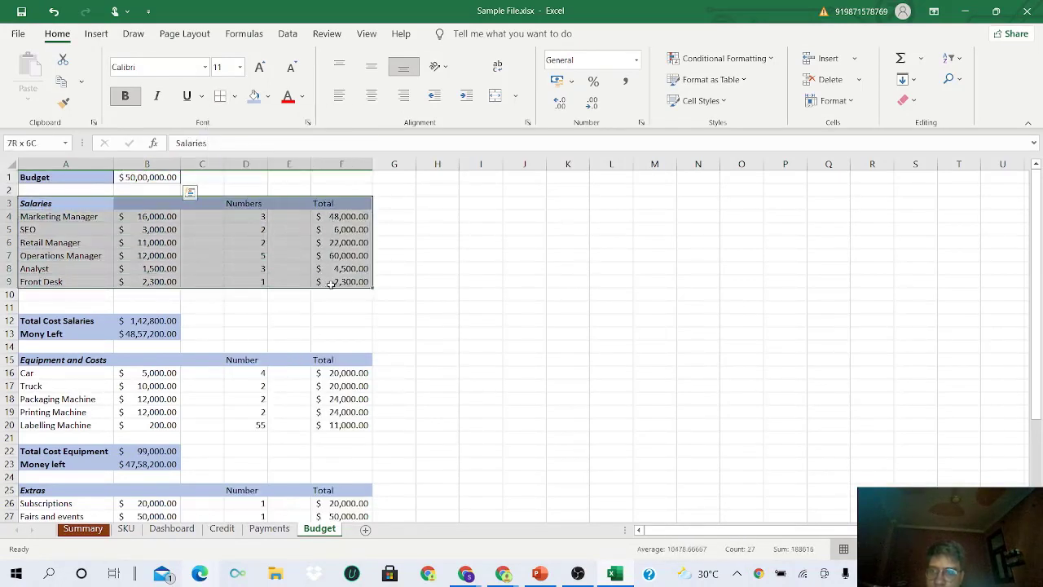
pyautogui.click(220, 96)
pyautogui.moveTo(72, 320); pyautogui.dragTo(151, 335)
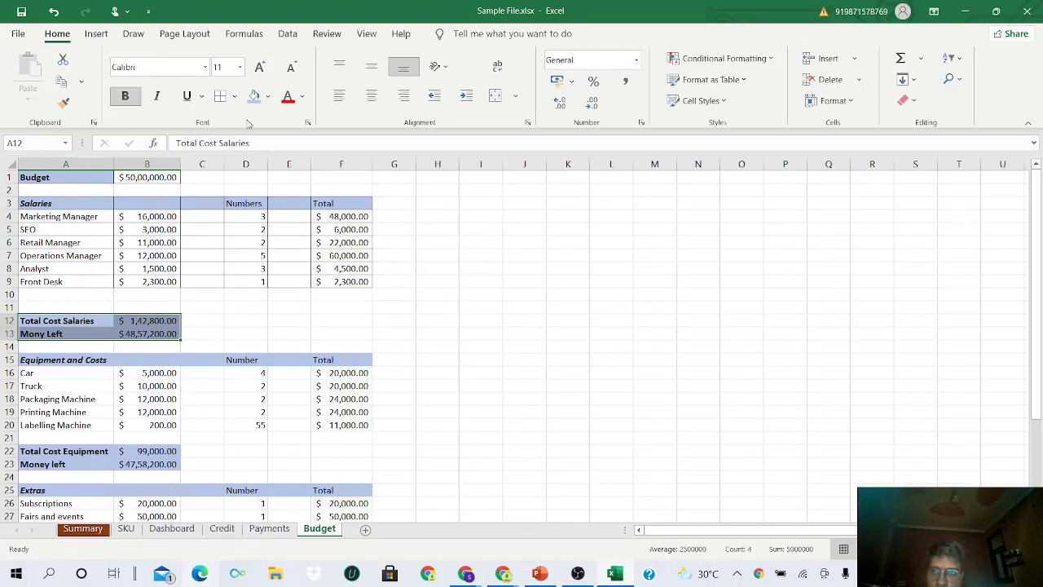
pyautogui.click(234, 96)
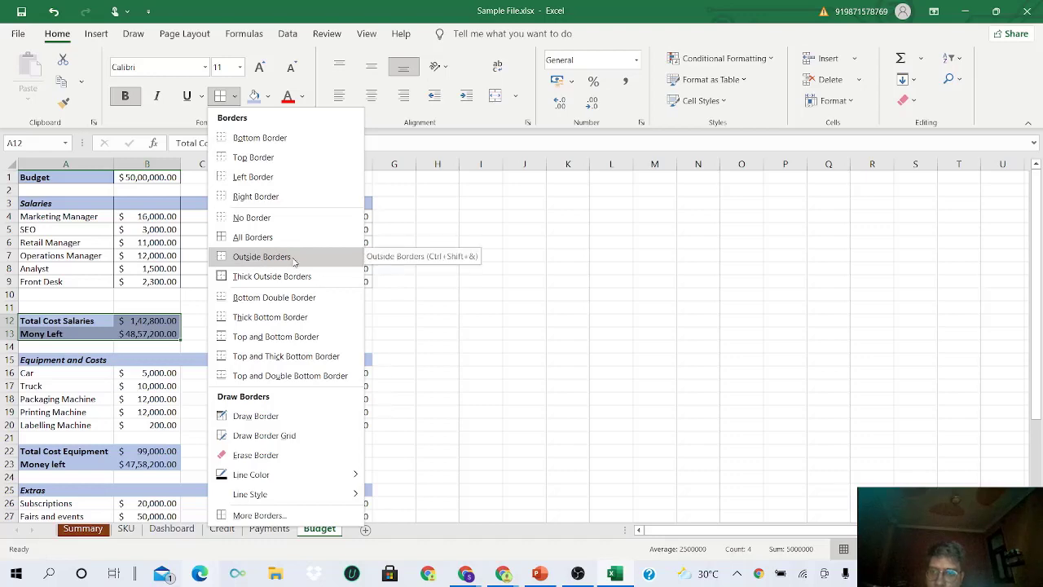
pyautogui.click(293, 258)
# - Apply All Borders to the Equipment and Costs table and a thick outline around its summary rows
pyautogui.click(209, 318)
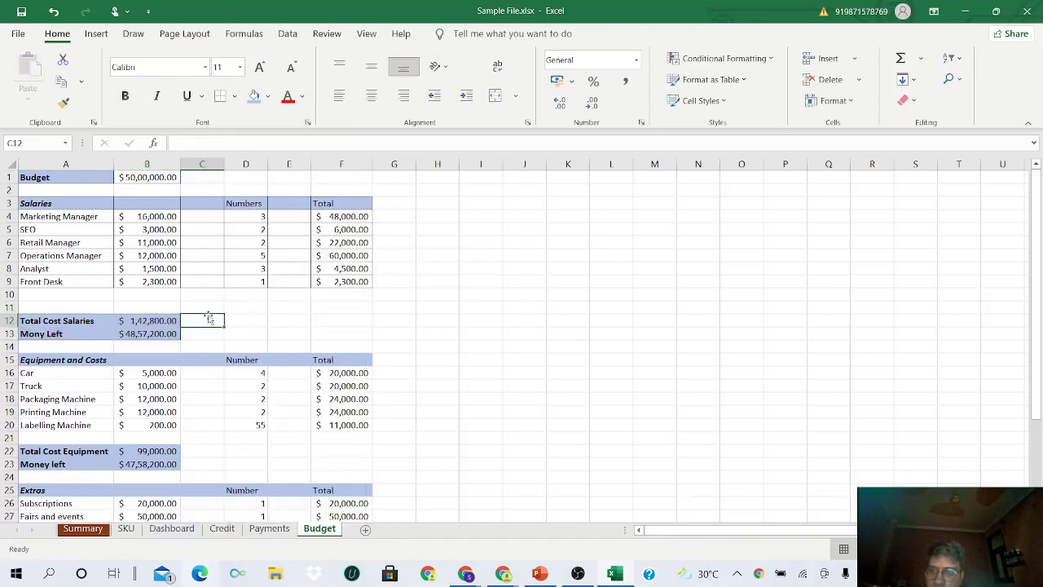
pyautogui.scroll(-1, 160, 354)
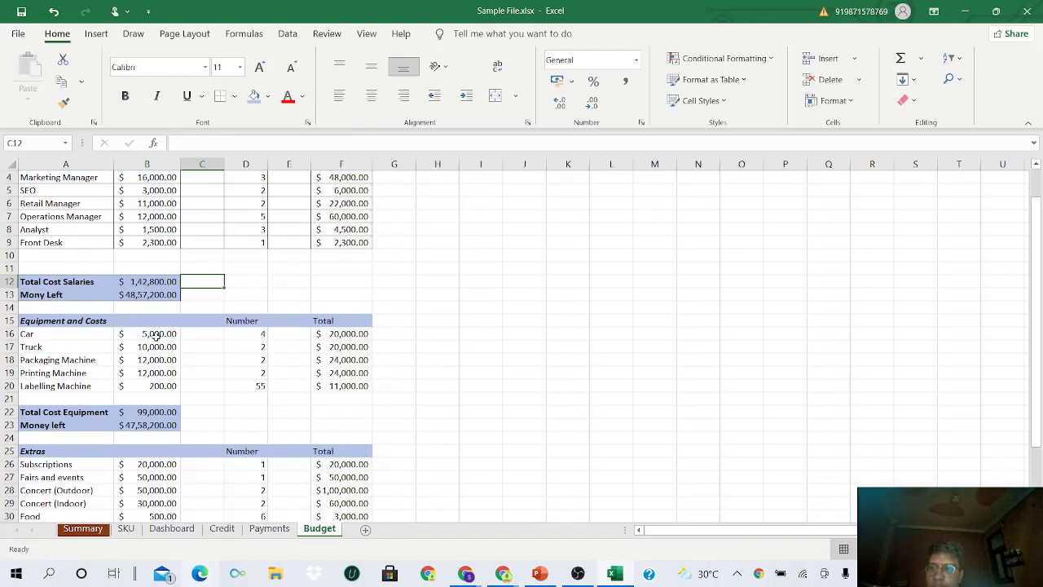
pyautogui.scroll(1, 155, 336)
pyautogui.scroll(-2, 155, 335)
pyautogui.moveTo(75, 282); pyautogui.dragTo(358, 348)
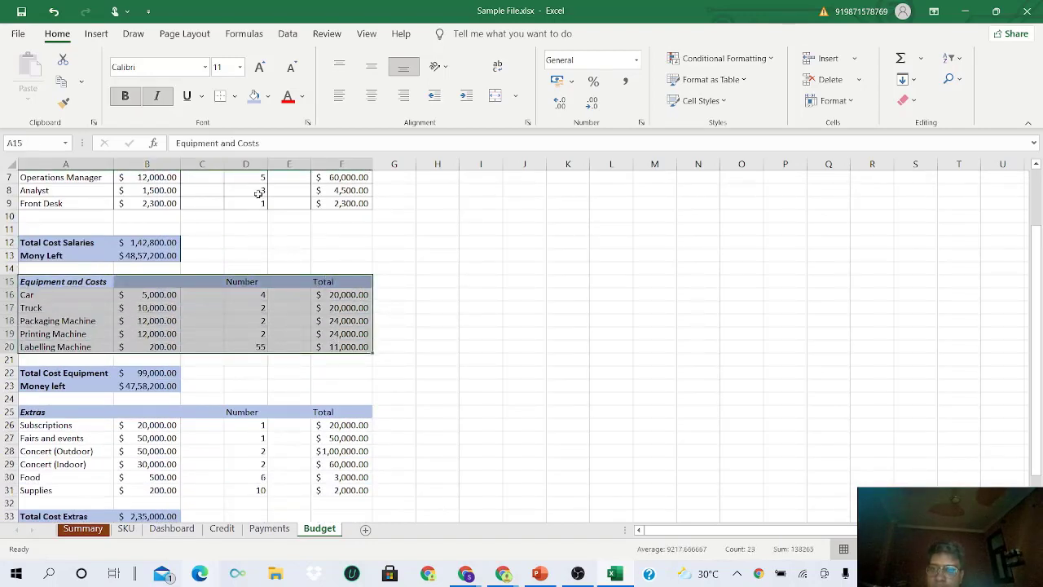
pyautogui.click(236, 96)
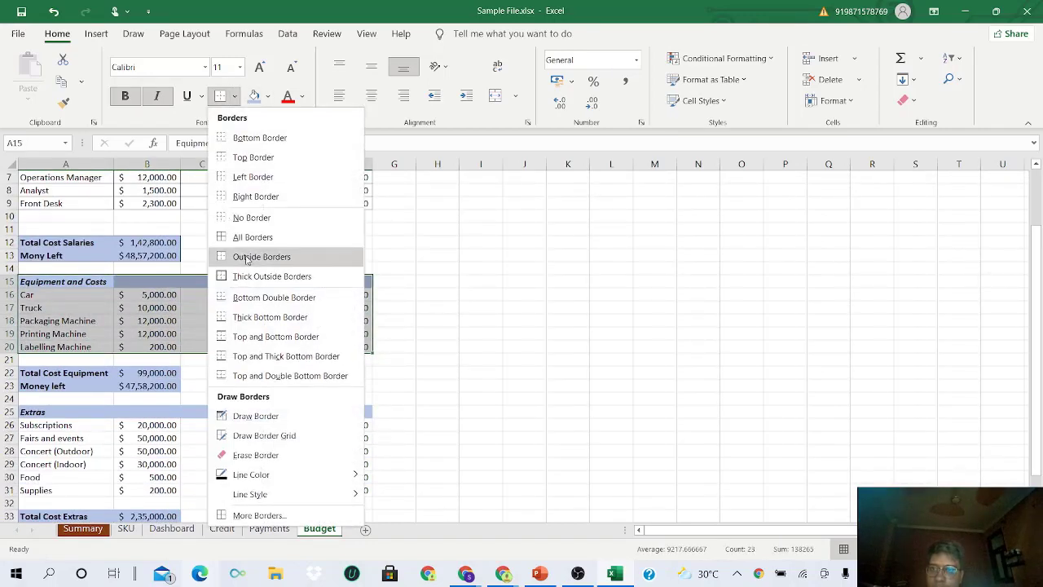
pyautogui.click(258, 241)
pyautogui.scroll(-1, 258, 241)
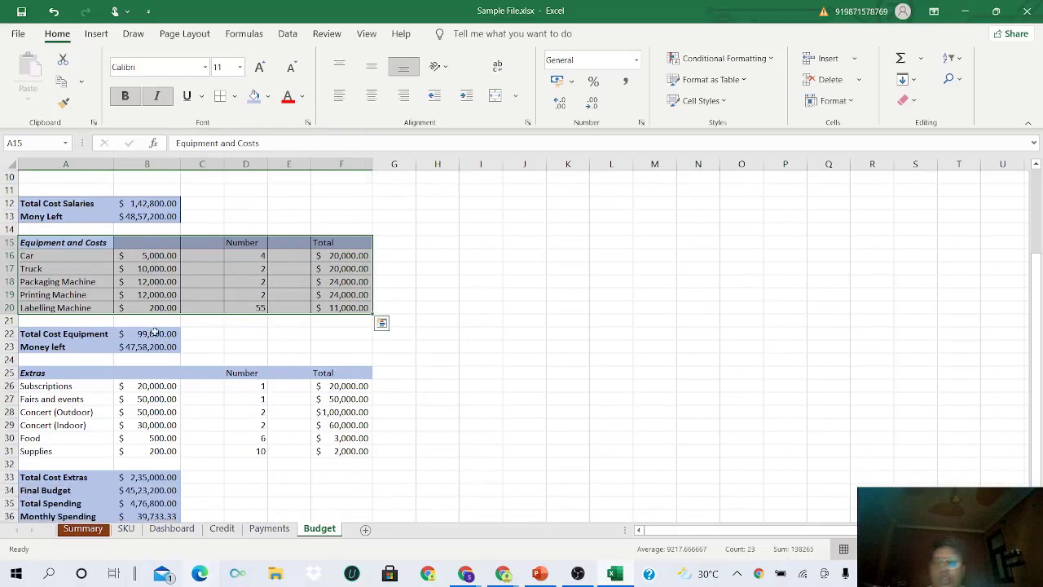
pyautogui.moveTo(65, 333); pyautogui.dragTo(147, 346)
pyautogui.click(236, 96)
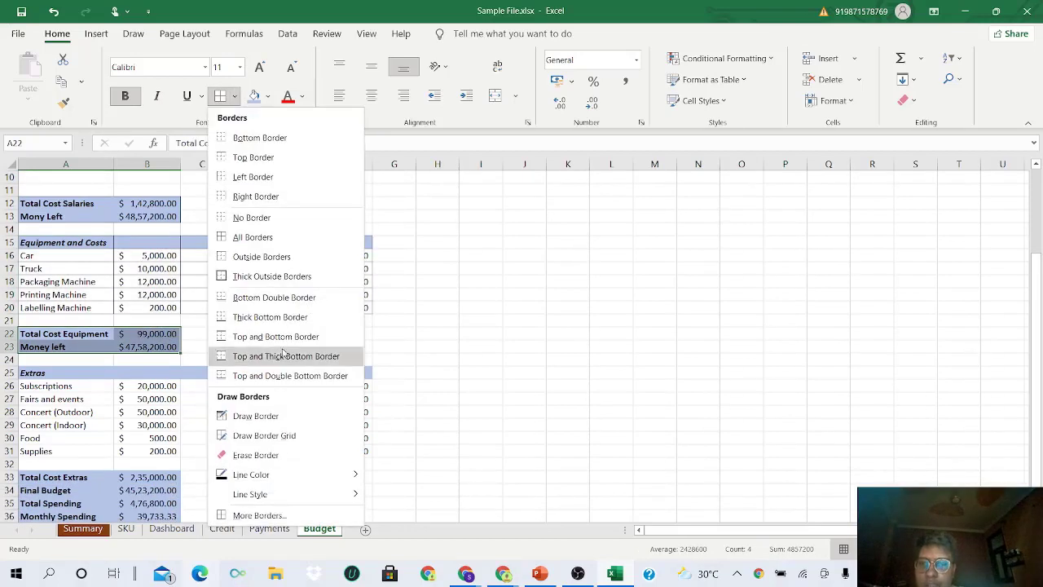
pyautogui.click(272, 277)
# - Apply All Borders to the Extras table and Outside Borders around rows 33–37
pyautogui.scroll(-2, 244, 326)
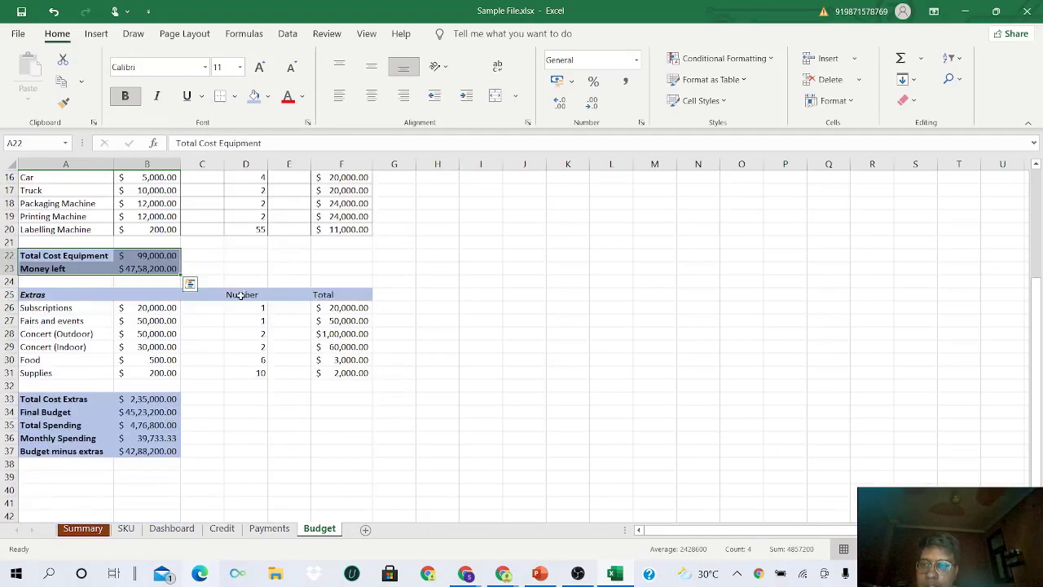
pyautogui.moveTo(41, 294); pyautogui.dragTo(359, 373)
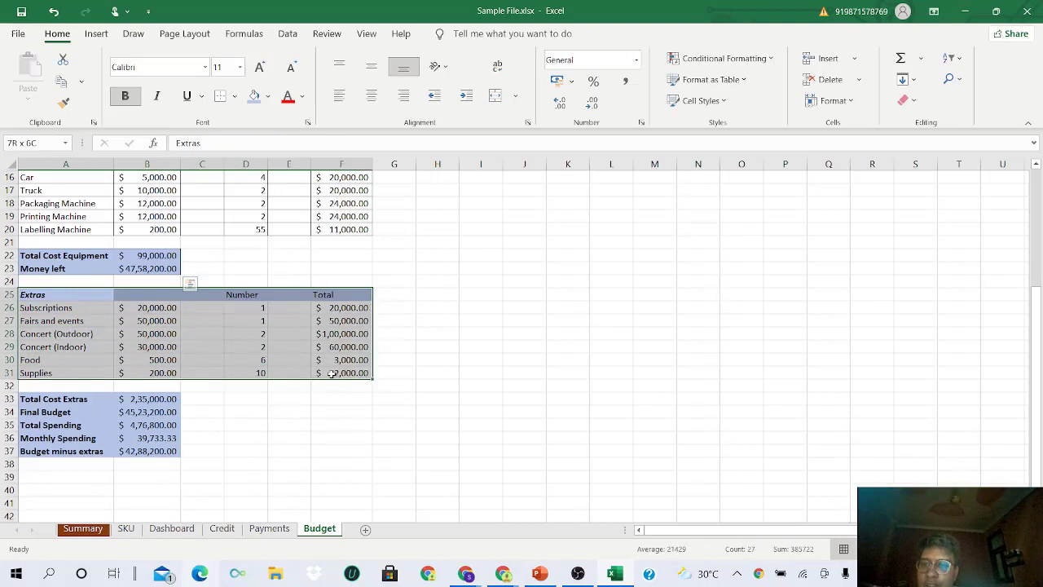
pyautogui.click(235, 96)
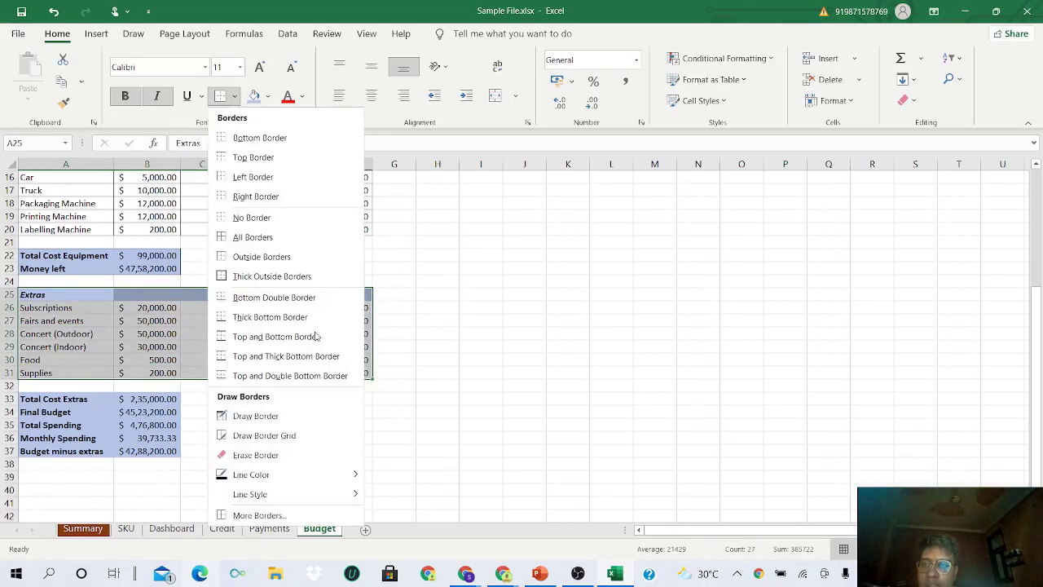
pyautogui.click(257, 238)
pyautogui.moveTo(66, 398); pyautogui.dragTo(147, 451)
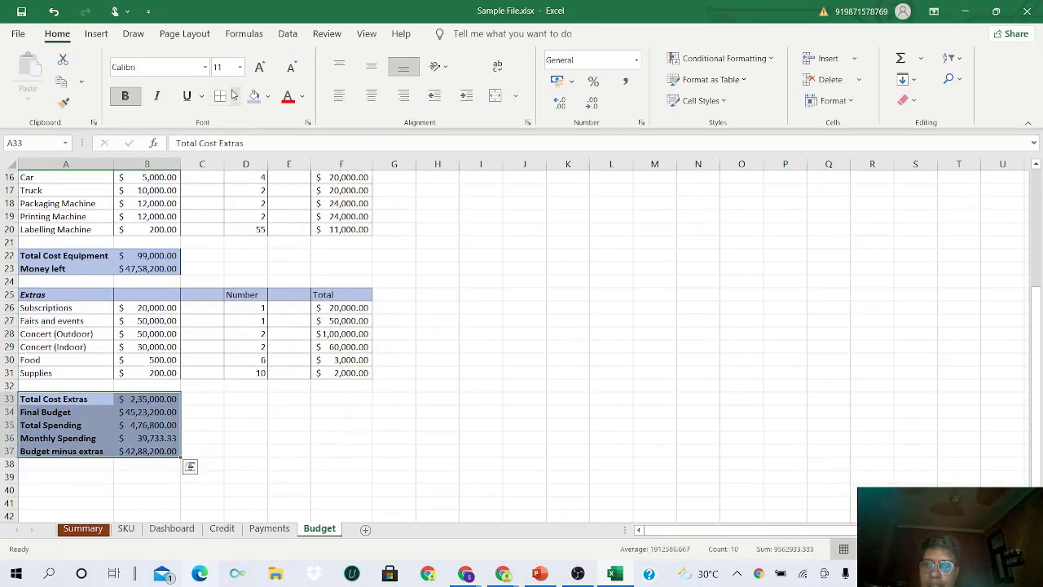
pyautogui.click(234, 97)
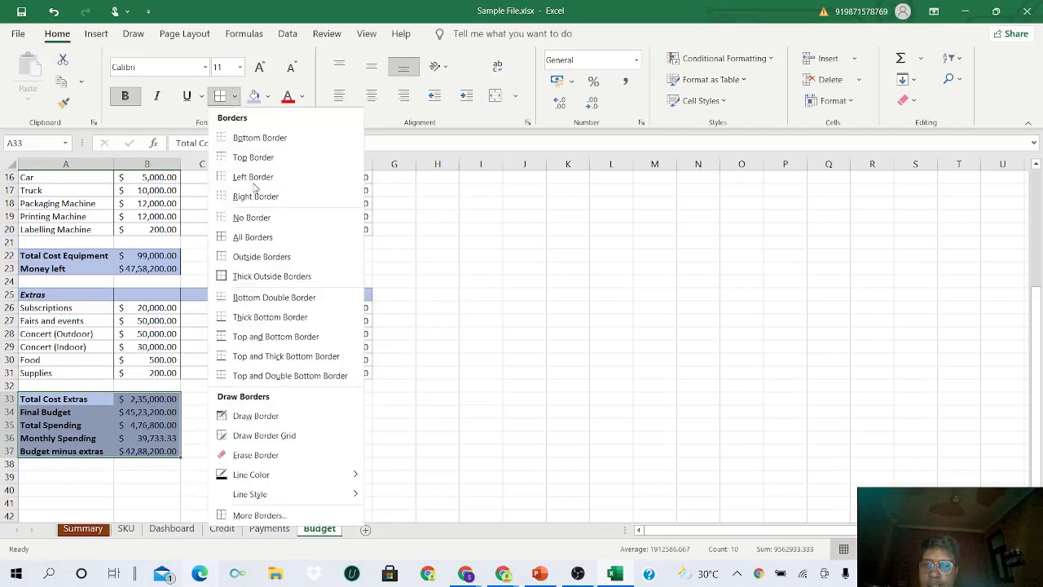
pyautogui.click(255, 259)
pyautogui.click(212, 412)
pyautogui.scroll(3, 212, 411)
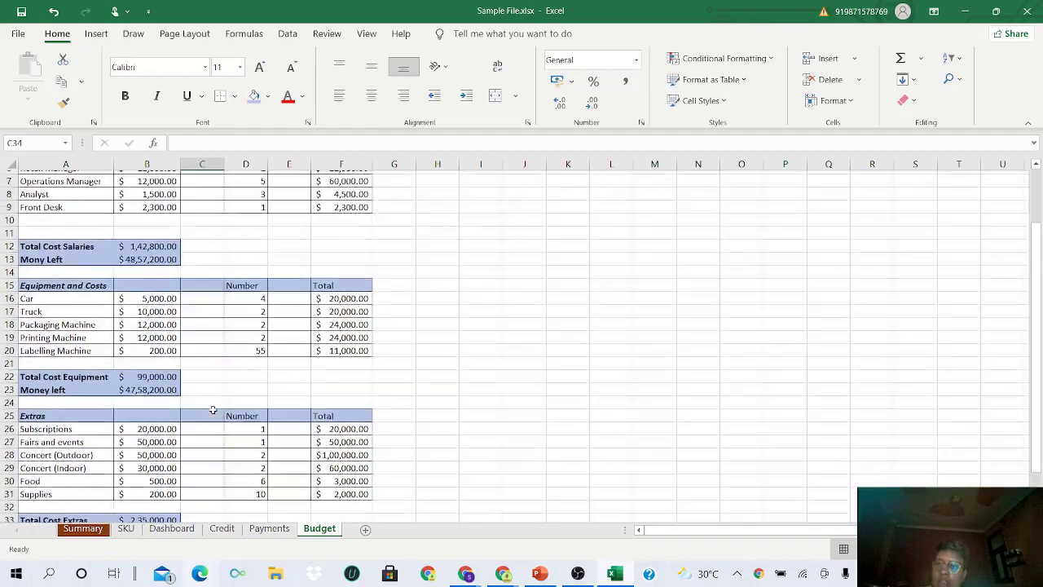
# - Center and middle-align the Budget label A1 and the Salaries header row A3:F3
pyautogui.scroll(2, 212, 410)
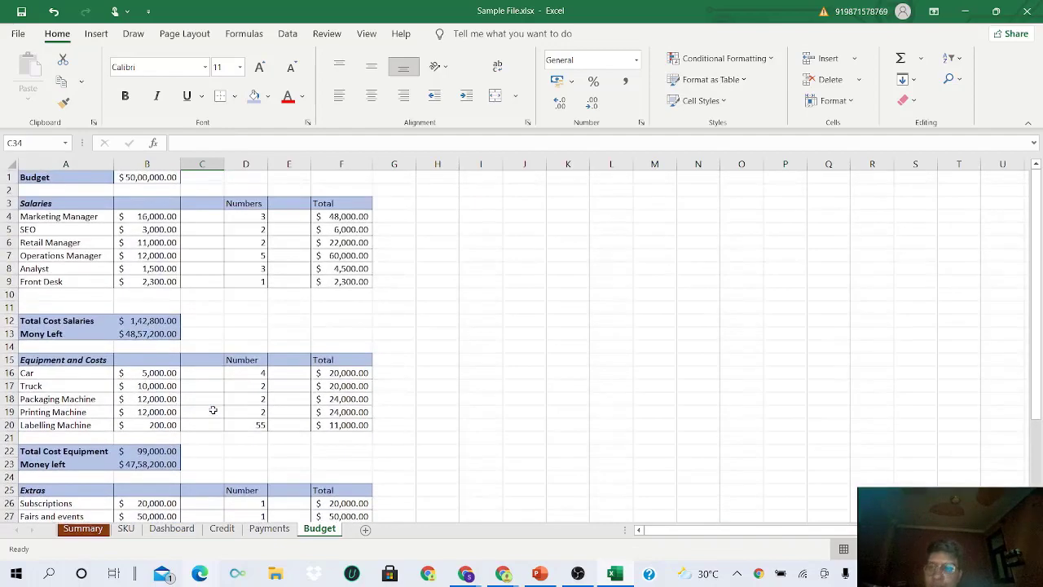
pyautogui.click(56, 178)
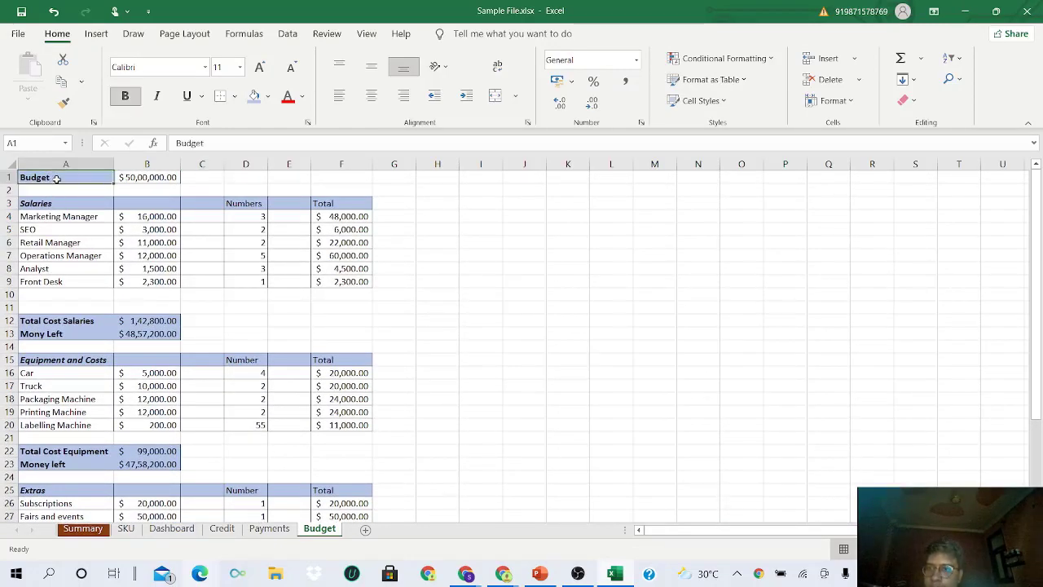
pyautogui.click(371, 95)
pyautogui.click(370, 66)
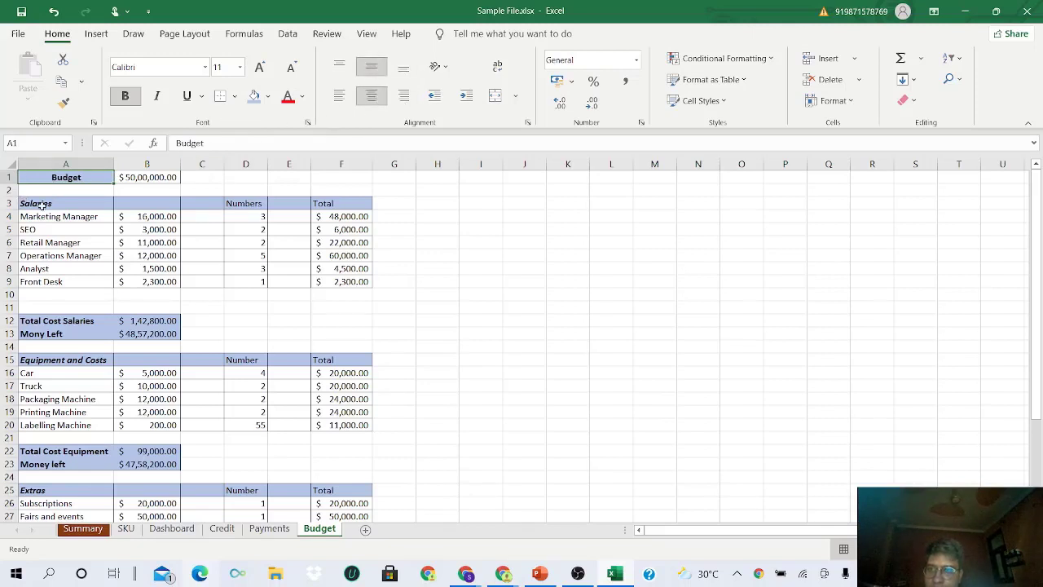
pyautogui.moveTo(39, 205); pyautogui.dragTo(342, 204)
pyautogui.click(371, 96)
pyautogui.click(371, 66)
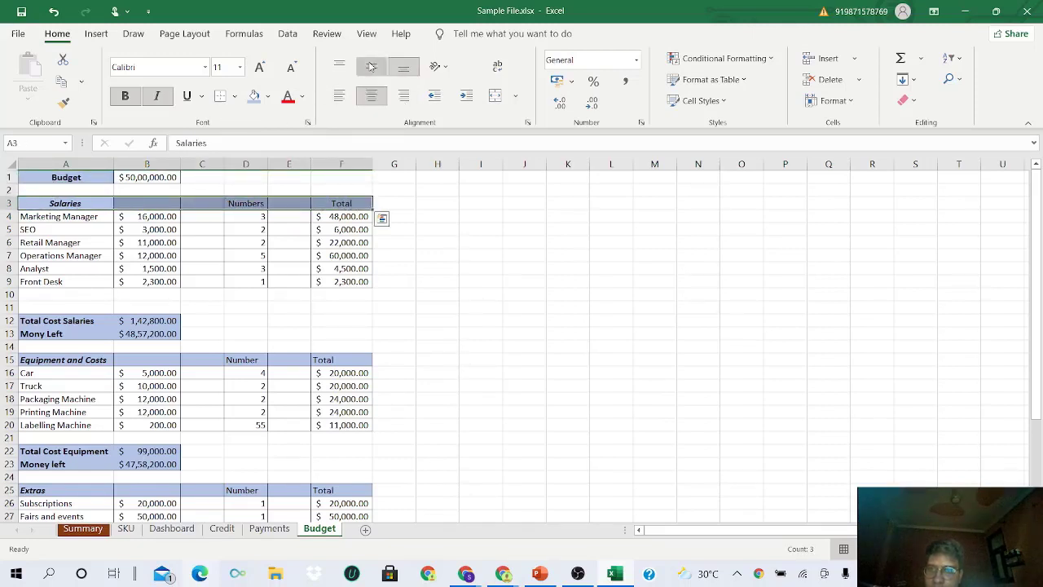
# - Copy the centred header formatting onto the Equipment and Costs and Extras header rows with Format Painter
pyautogui.click(64, 102)
pyautogui.scroll(-1, 82, 305)
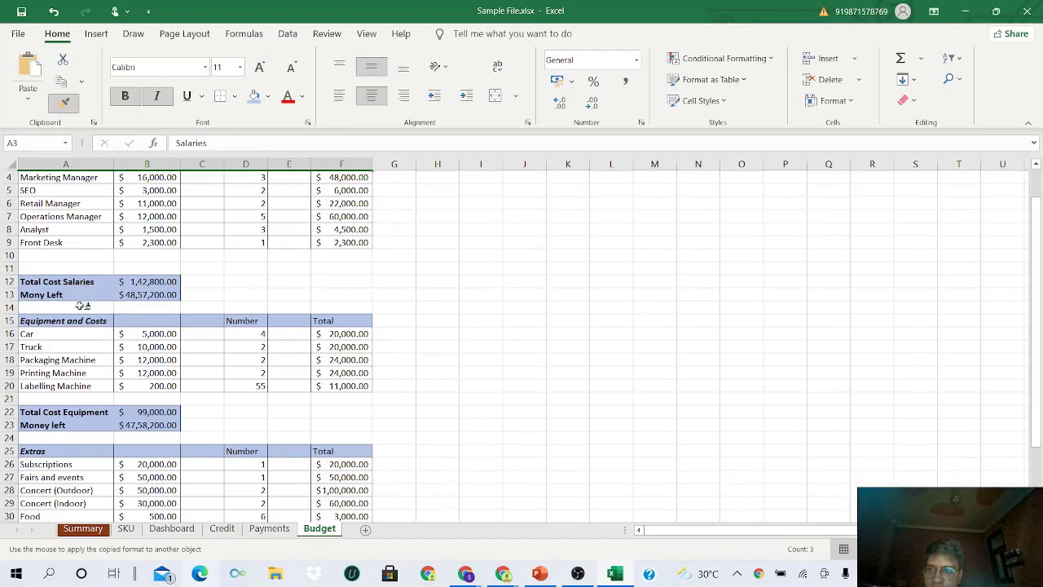
pyautogui.moveTo(75, 319); pyautogui.dragTo(326, 320)
pyautogui.scroll(-1, 239, 345)
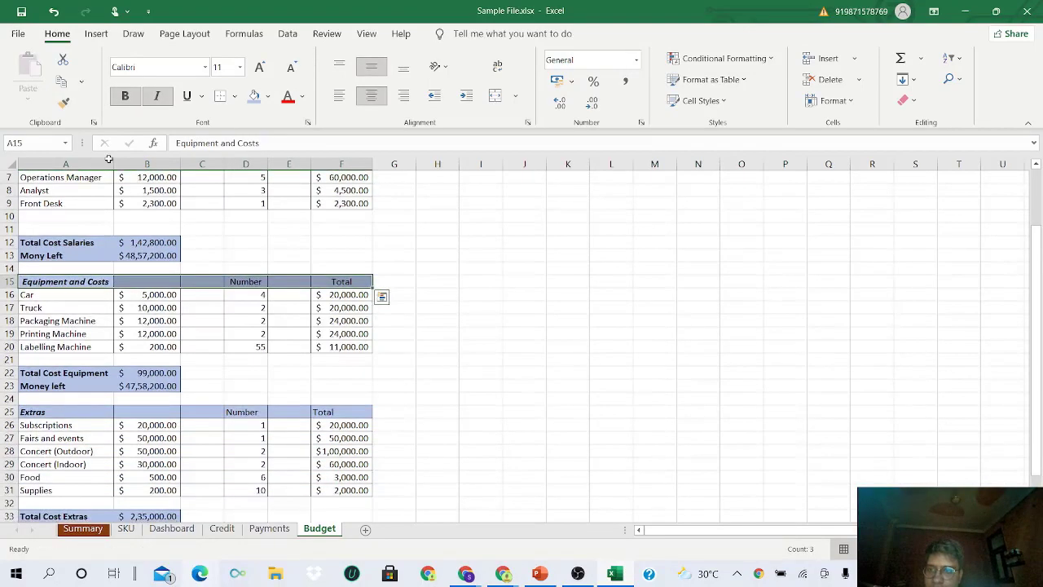
pyautogui.click(63, 102)
pyautogui.scroll(-2, 86, 345)
pyautogui.moveTo(74, 335); pyautogui.dragTo(315, 335)
pyautogui.scroll(1, 236, 353)
pyautogui.scroll(-1, 235, 353)
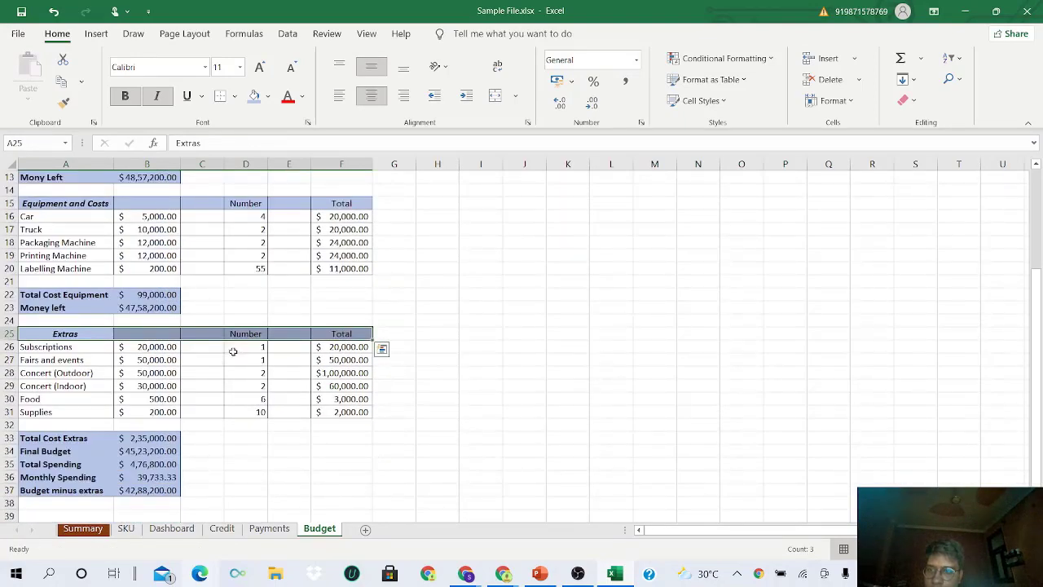
pyautogui.scroll(-1, 233, 351)
# - Center and middle-align the summary labels in A33:A37
pyautogui.moveTo(65, 399); pyautogui.dragTo(78, 456)
pyautogui.click(371, 96)
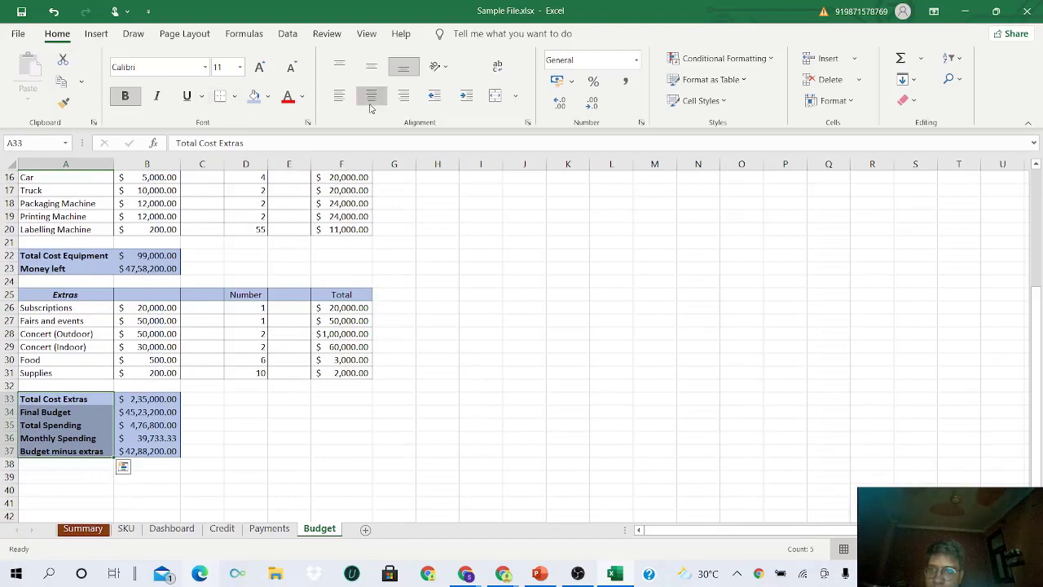
pyautogui.click(371, 65)
pyautogui.scroll(3, 105, 327)
pyautogui.scroll(2, 105, 327)
pyautogui.scroll(-4, 105, 327)
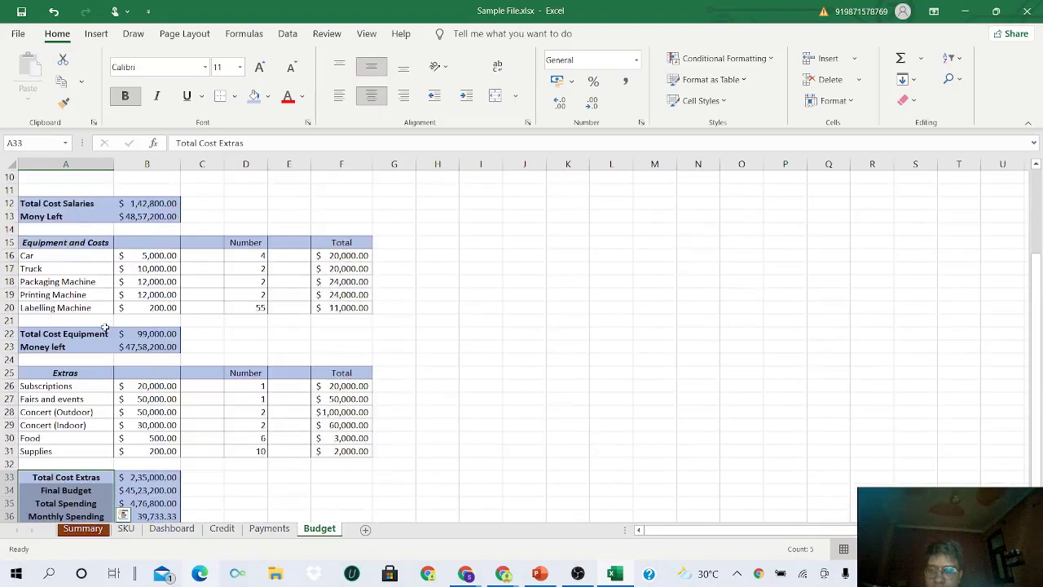
pyautogui.scroll(4, 105, 327)
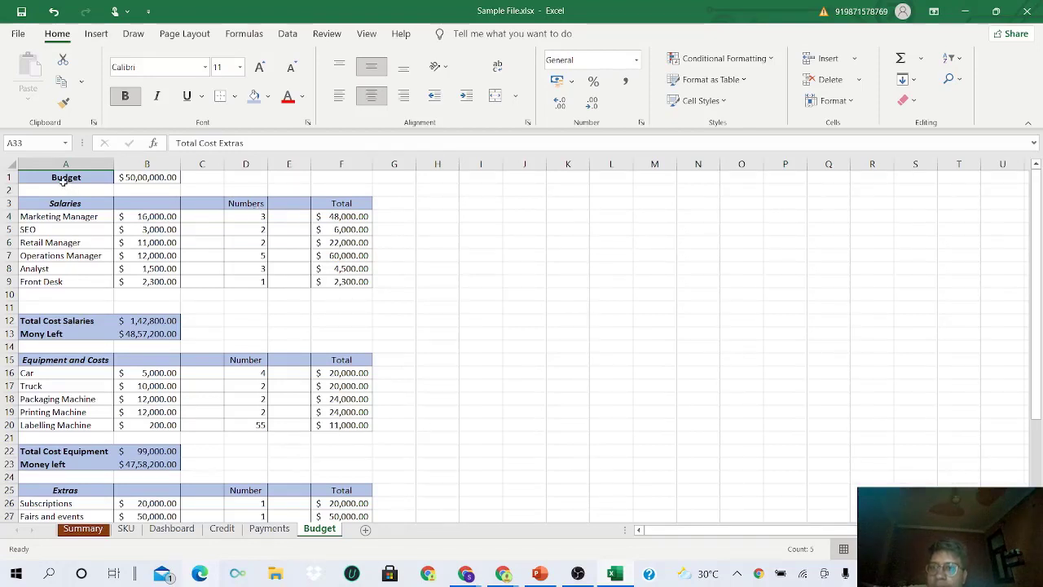
pyautogui.moveTo(61, 180); pyautogui.dragTo(362, 439)
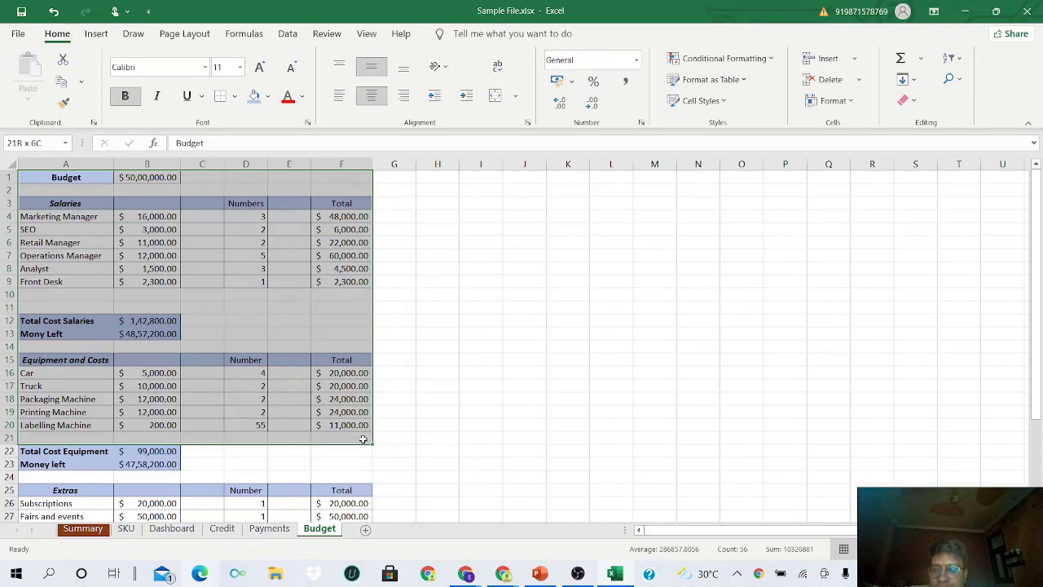
pyautogui.moveTo(363, 440); pyautogui.dragTo(363, 440)
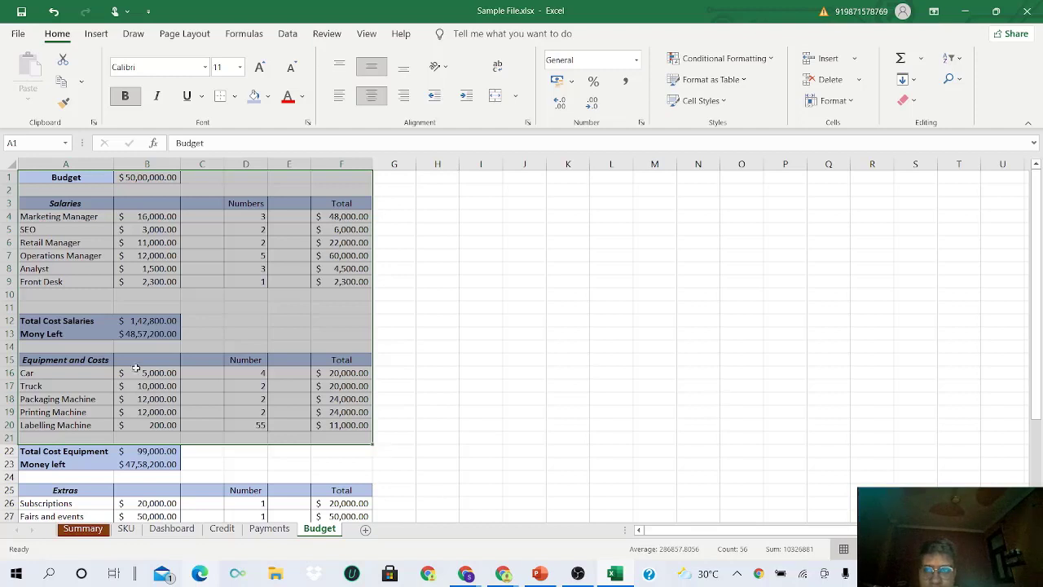
pyautogui.scroll(-2, 145, 427)
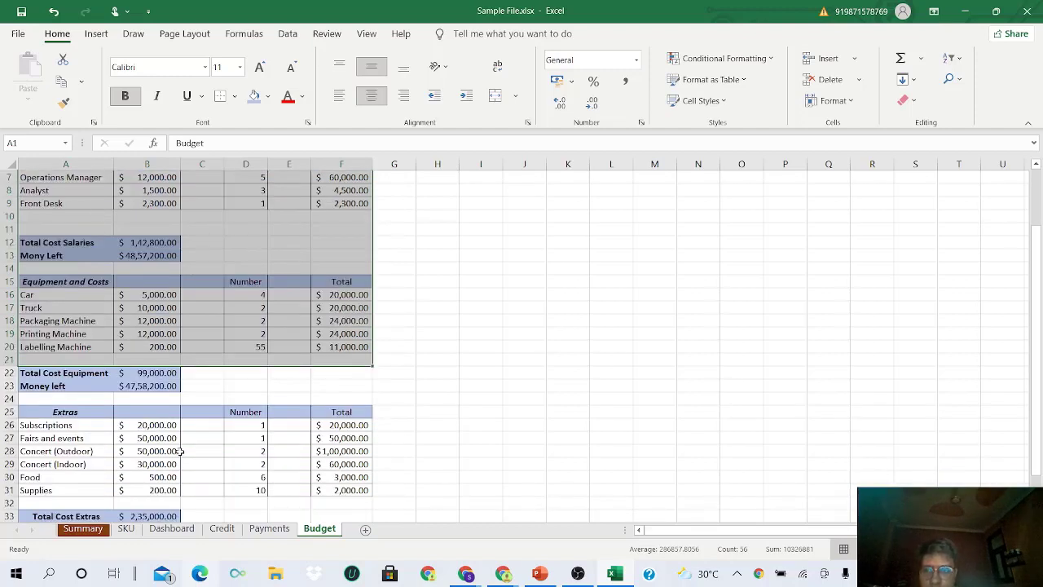
pyautogui.scroll(-2, 180, 451)
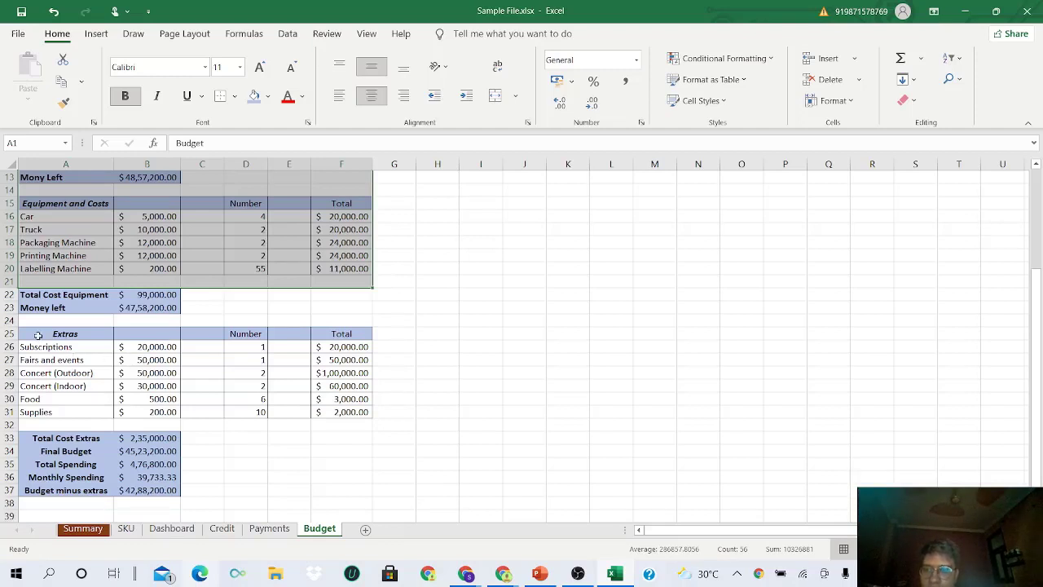
pyautogui.moveTo(38, 335); pyautogui.dragTo(338, 491)
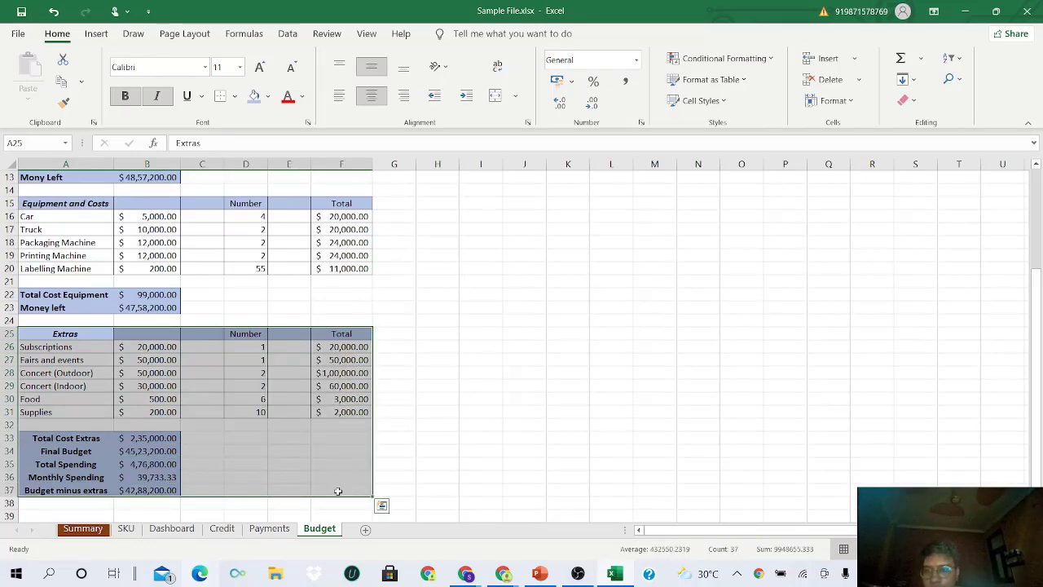
pyautogui.scroll(4, 338, 490)
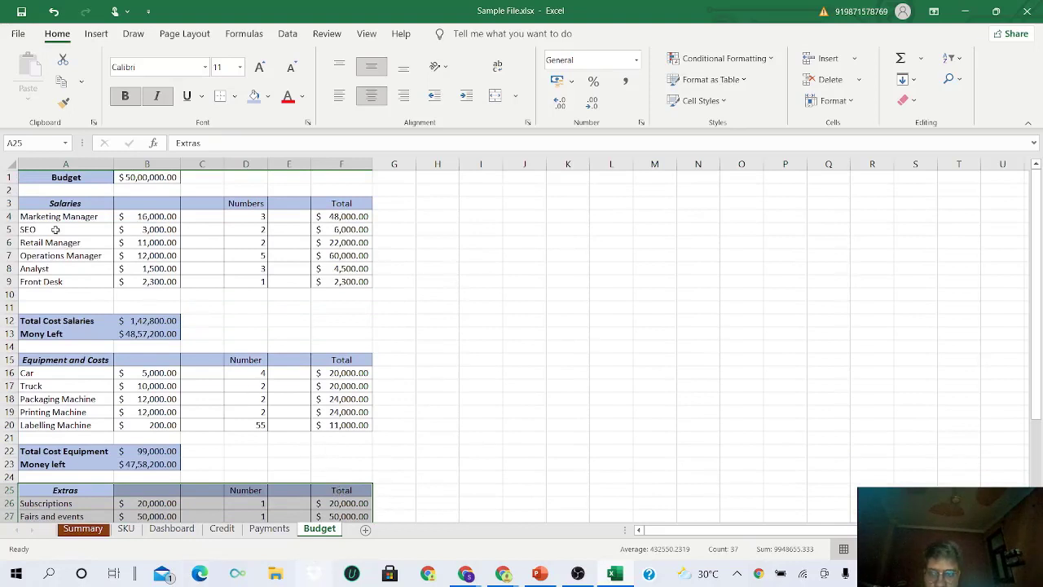
pyautogui.moveTo(62, 177); pyautogui.dragTo(336, 515)
pyautogui.scroll(1, 261, 367)
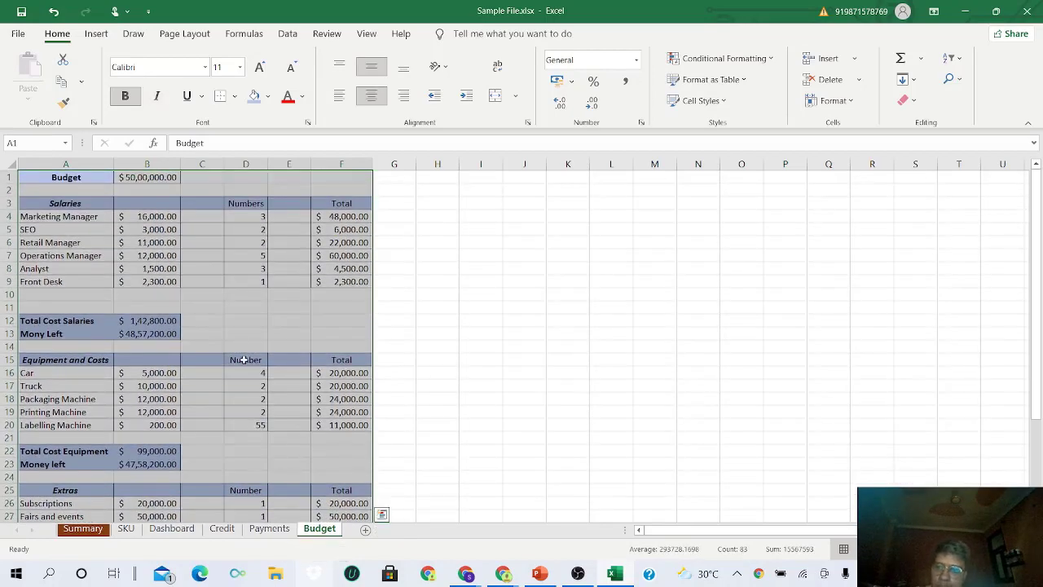
pyautogui.click(207, 175)
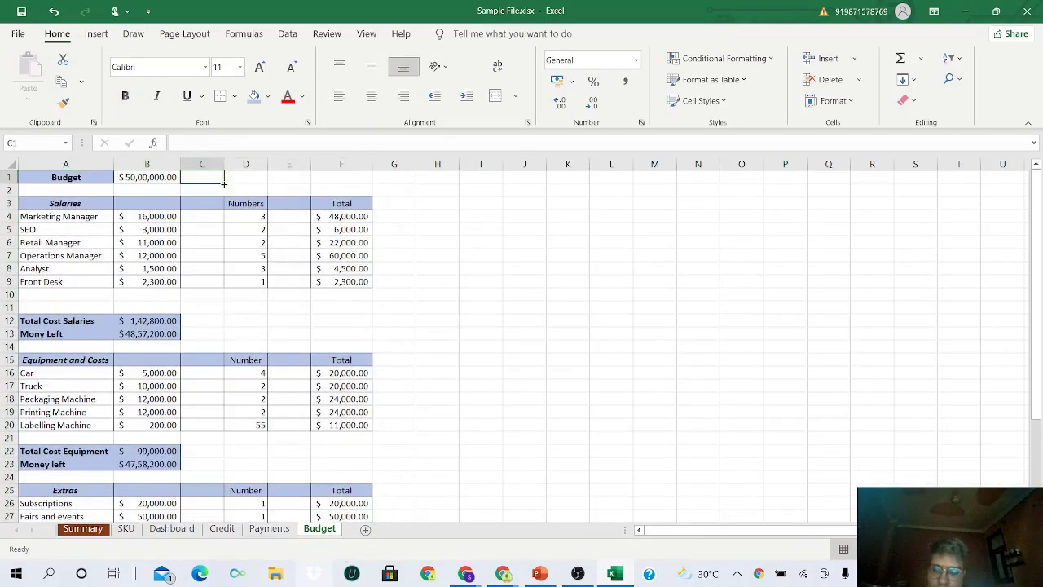
# - Enter Month in C1 and January in D1, filling them green and light gold
pyautogui.write('Month')
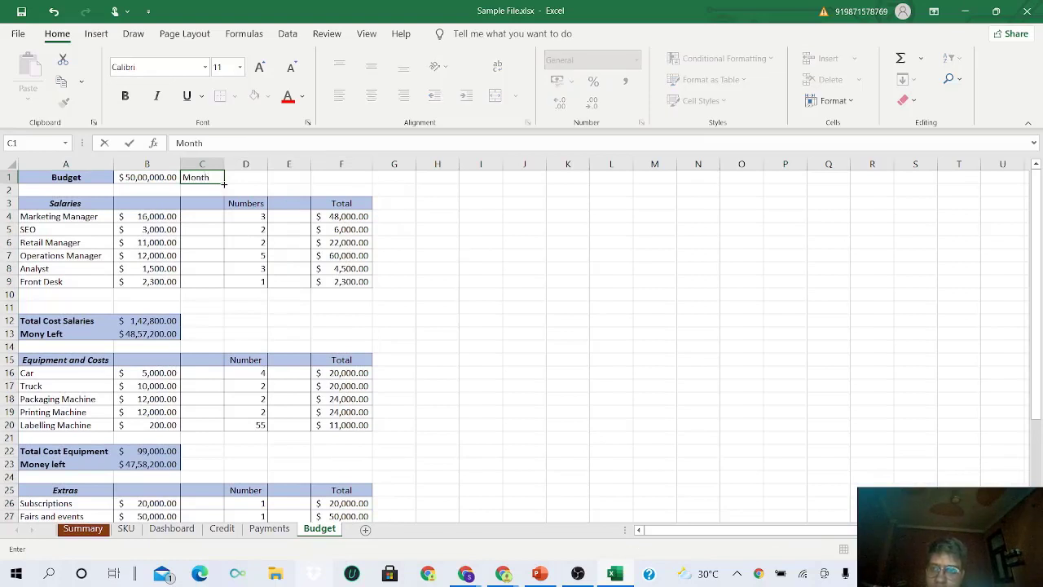
pyautogui.press('Right')
pyautogui.write('Jan')
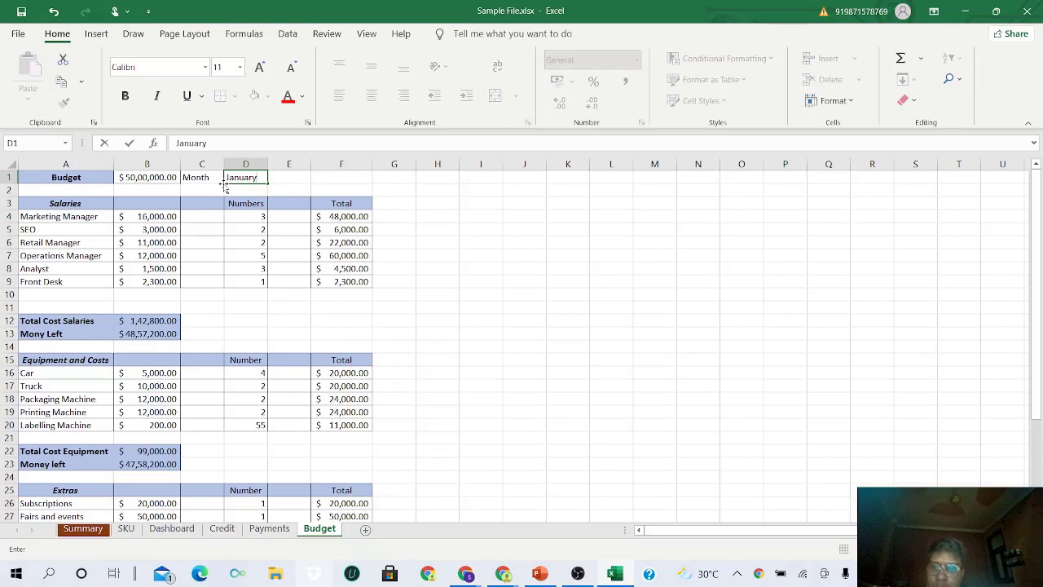
pyautogui.click(210, 177)
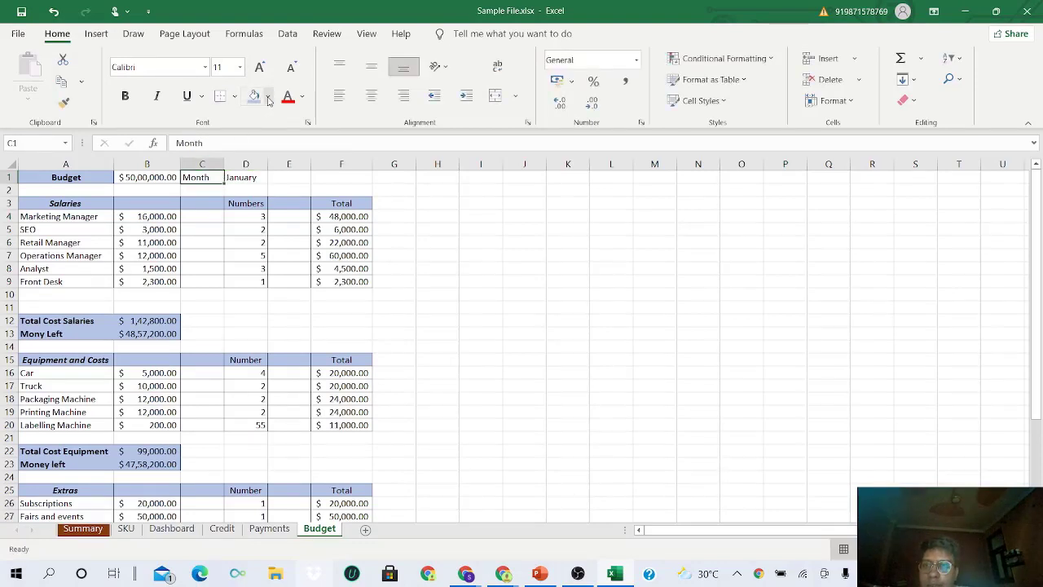
pyautogui.click(267, 96)
pyautogui.click(345, 135)
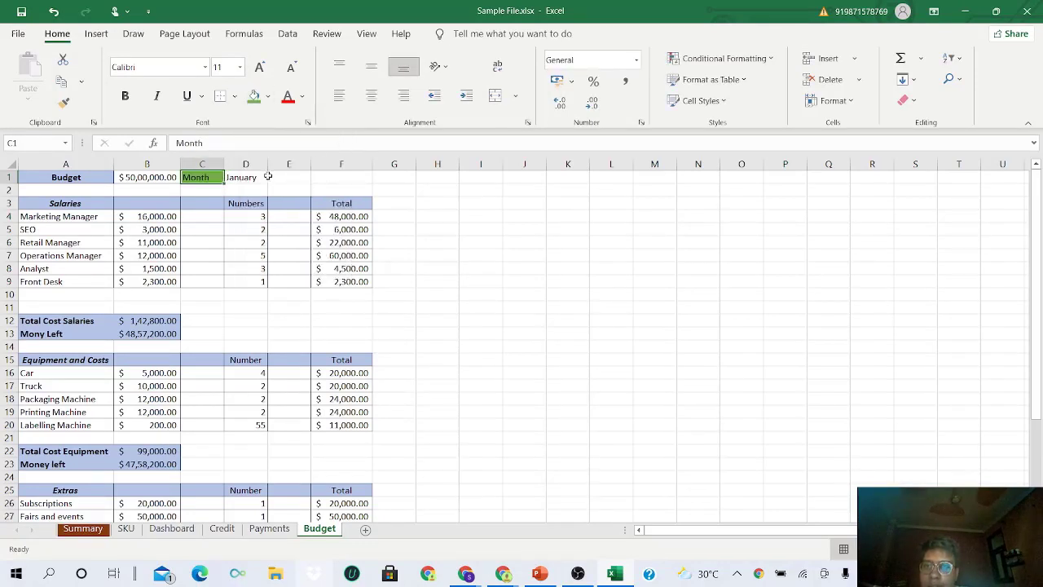
pyautogui.click(246, 178)
pyautogui.click(267, 97)
pyautogui.click(323, 152)
pyautogui.click(247, 216)
# - Center and middle-align Month and January, and make Month bold italic
pyautogui.moveTo(194, 179); pyautogui.dragTo(248, 178)
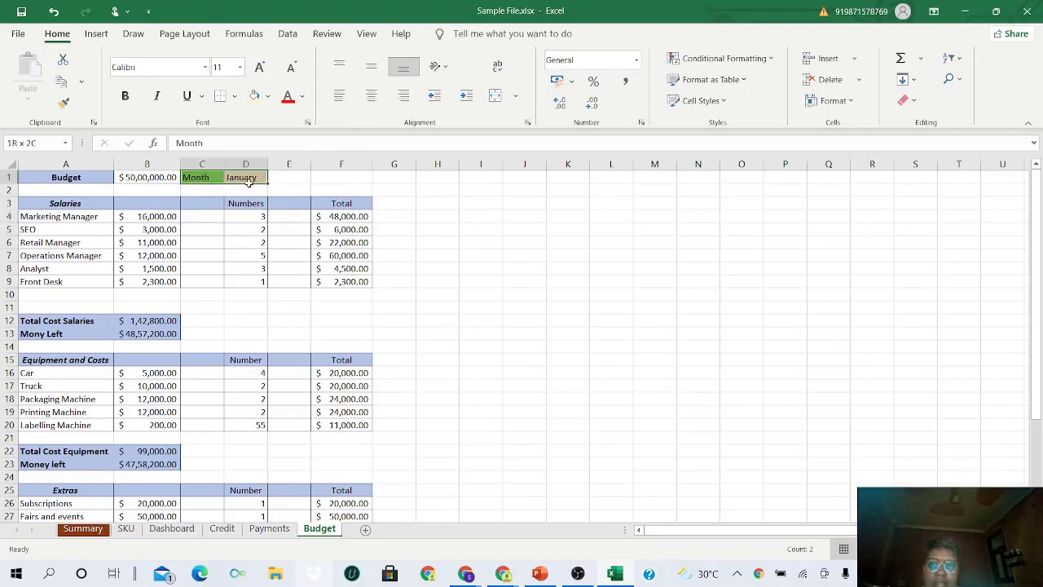
pyautogui.click(373, 96)
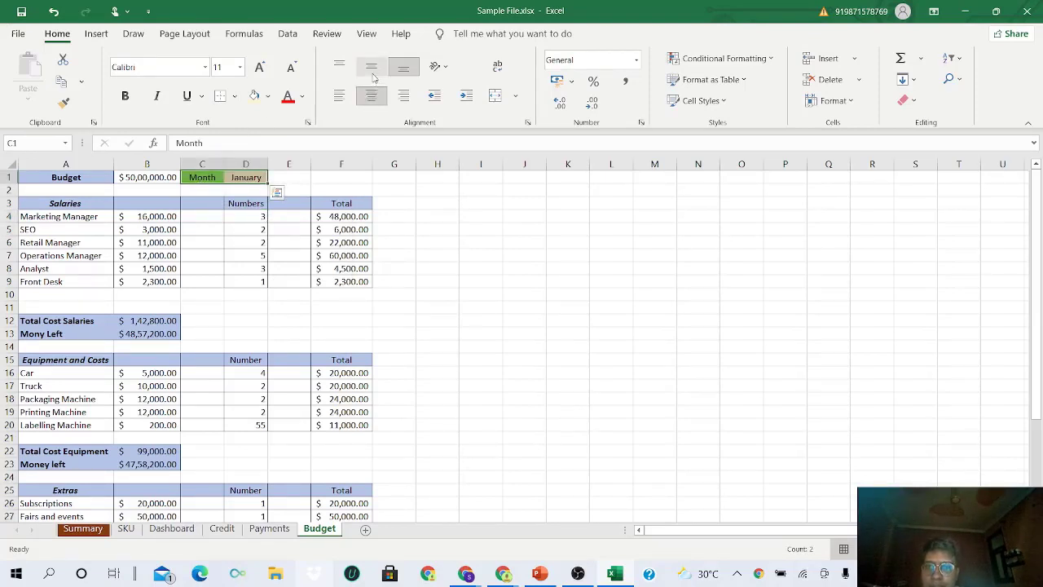
pyautogui.click(371, 66)
pyautogui.click(207, 178)
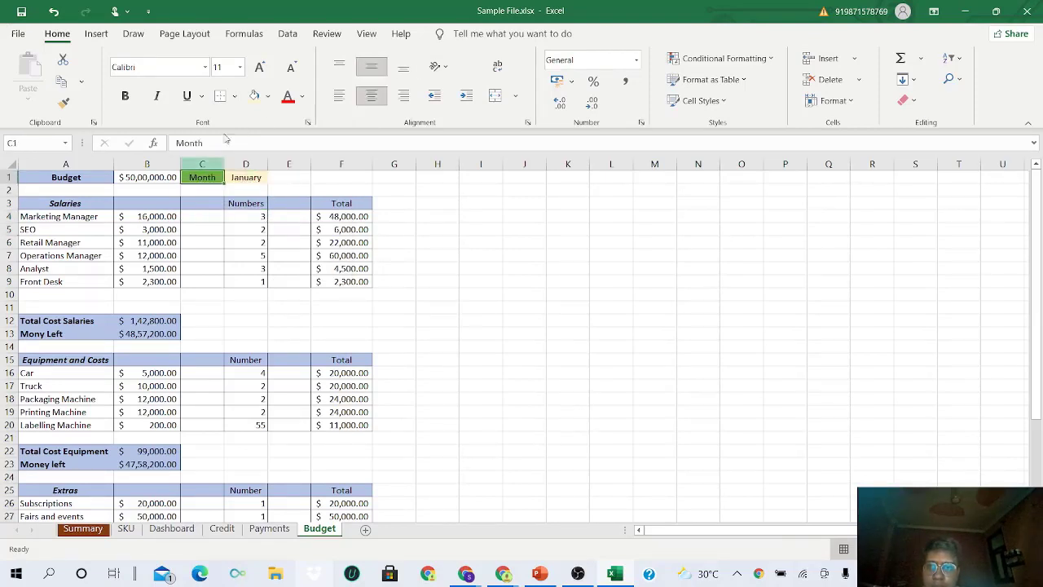
pyautogui.click(124, 96)
pyautogui.click(156, 97)
pyautogui.click(194, 238)
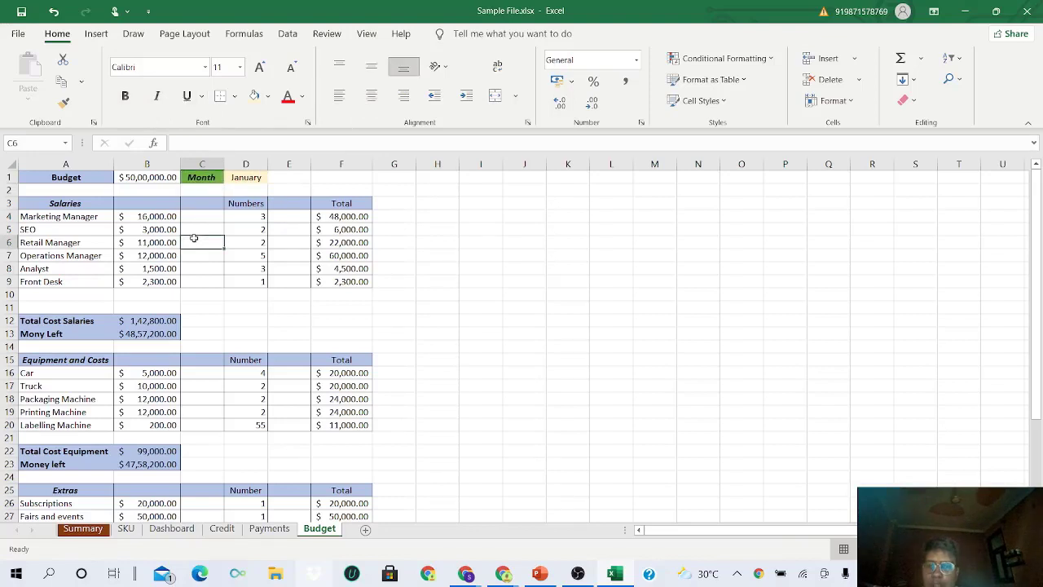